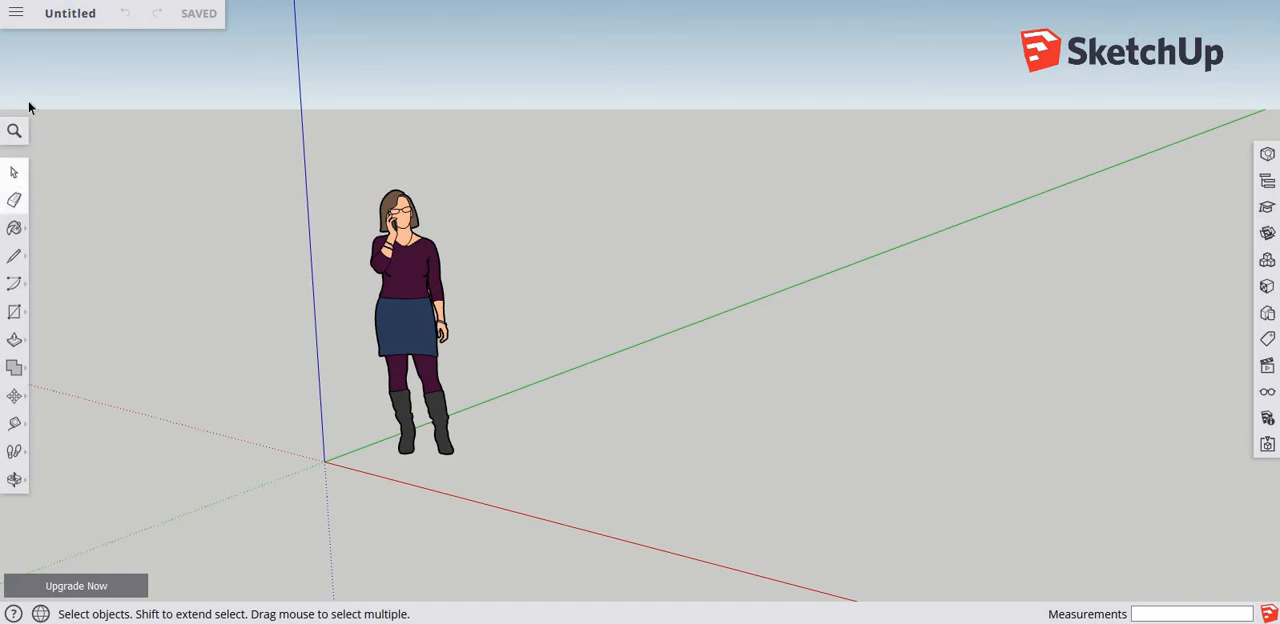
pyautogui.click(15, 20)
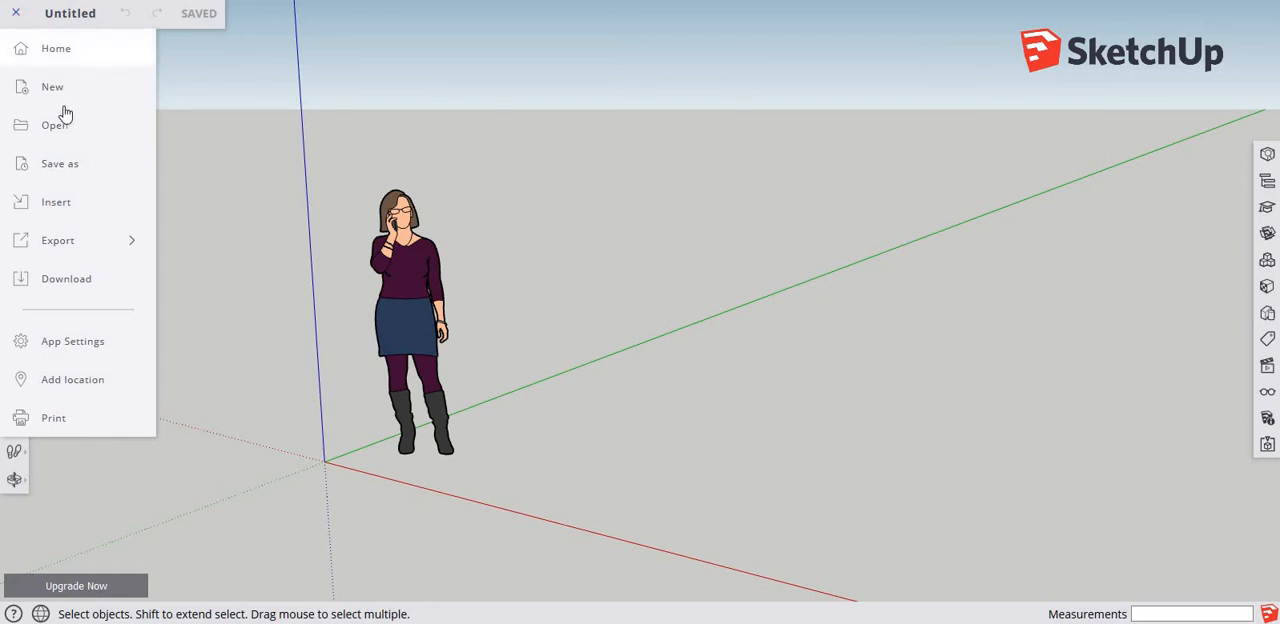
pyautogui.click(76, 245)
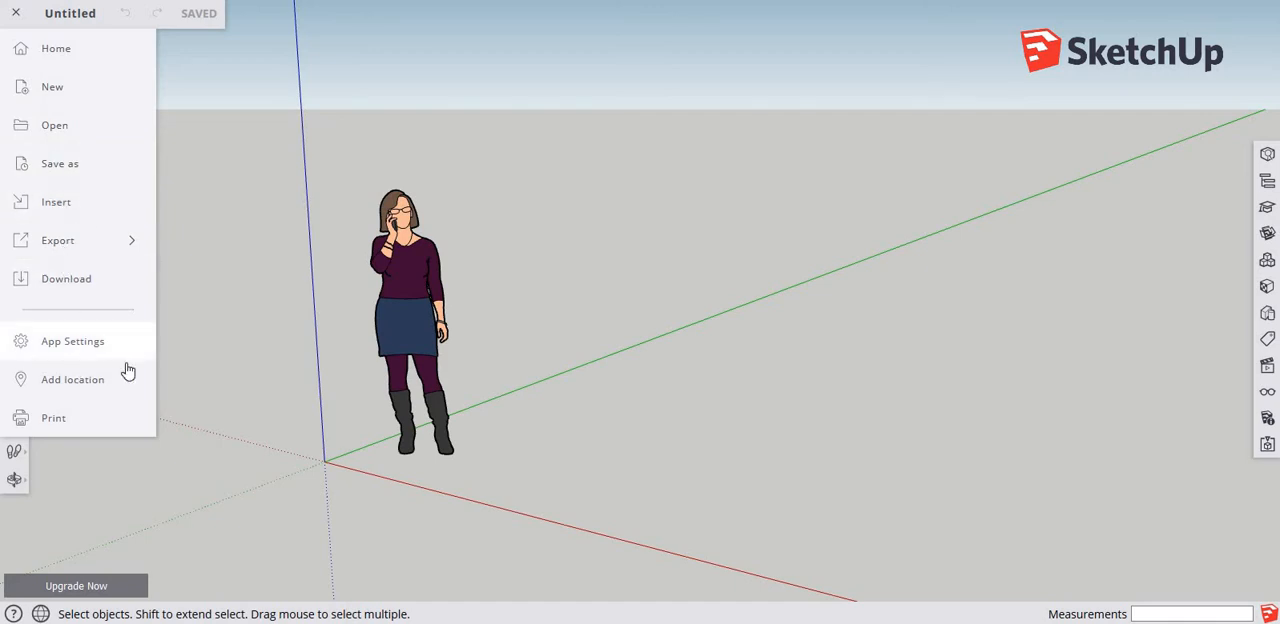
pyautogui.click(249, 310)
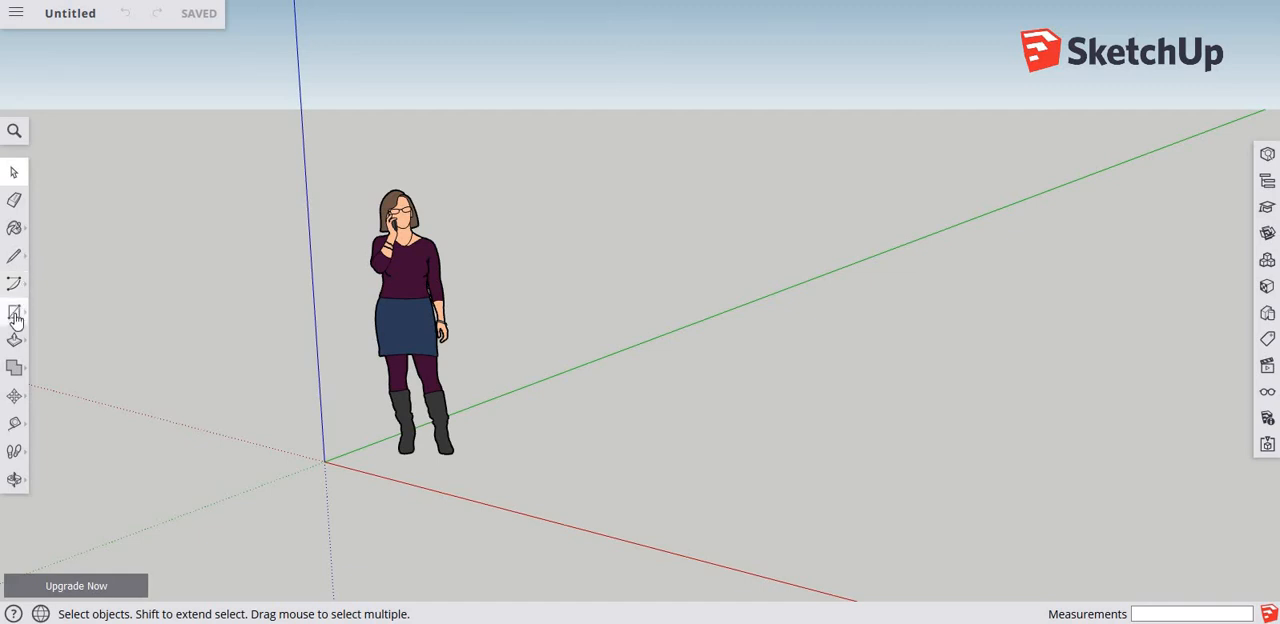
pyautogui.click(15, 371)
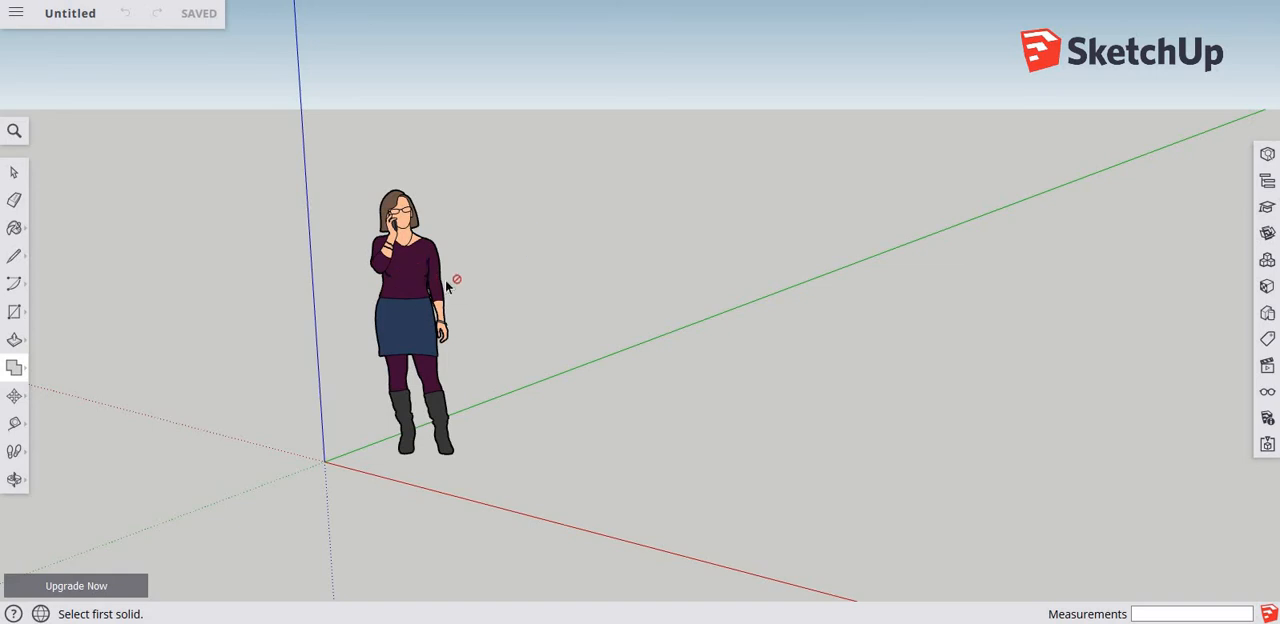
pyautogui.moveTo(435, 299); pyautogui.dragTo(466, 300, button='middle')
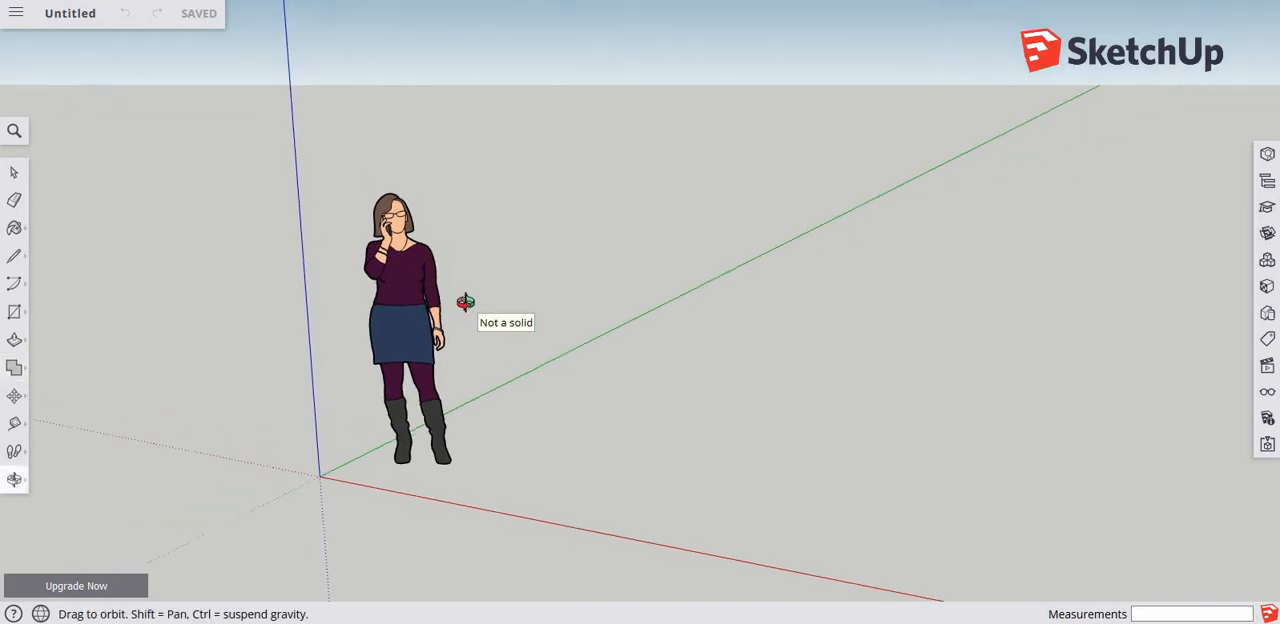
# Try switching between the Select and Eraser tools, selecting the standing woman figure and clearing the selection again.
pyautogui.click(13, 173)
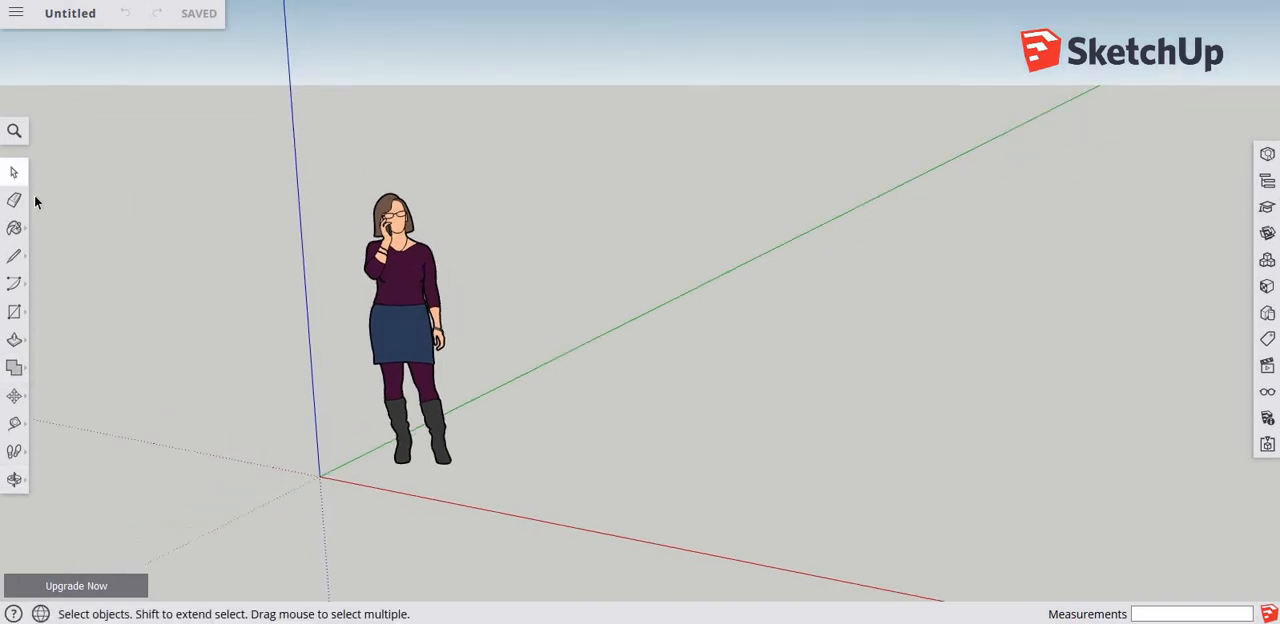
pyautogui.click(408, 295)
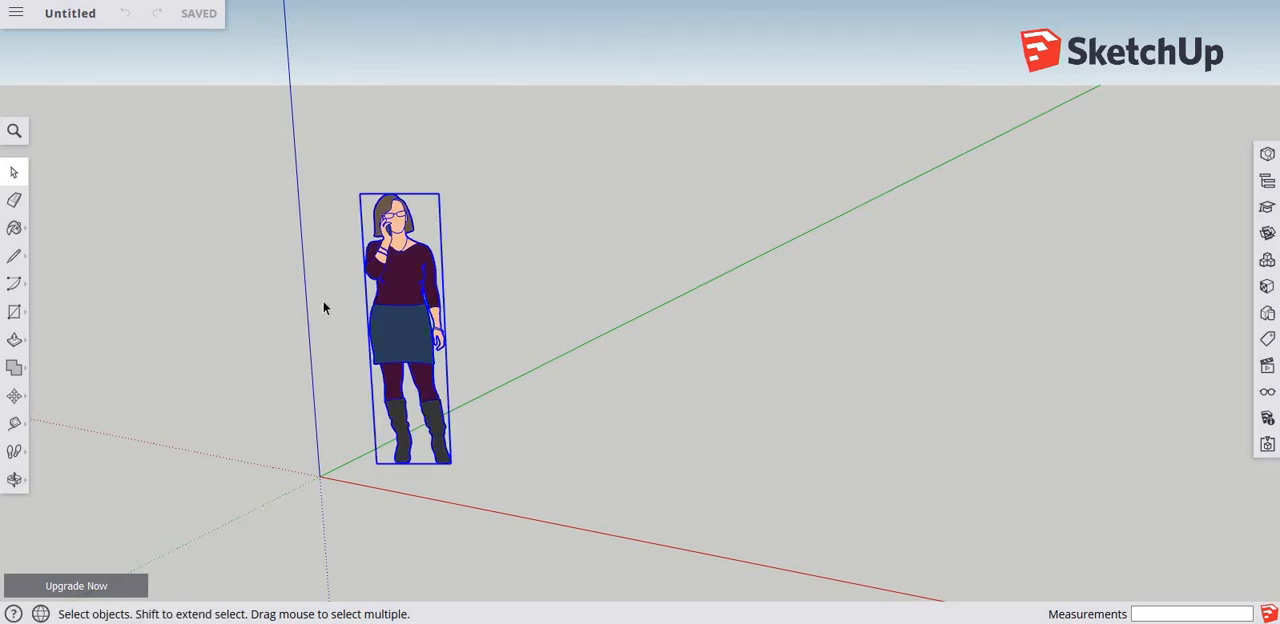
pyautogui.click(14, 200)
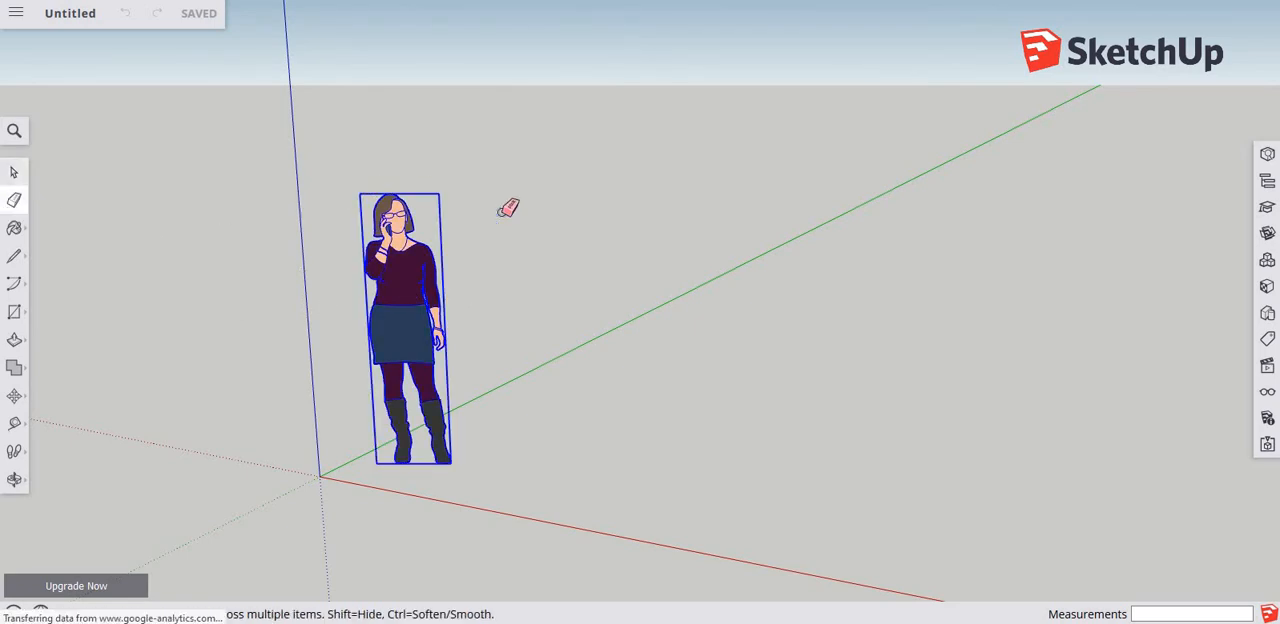
pyautogui.press('space')
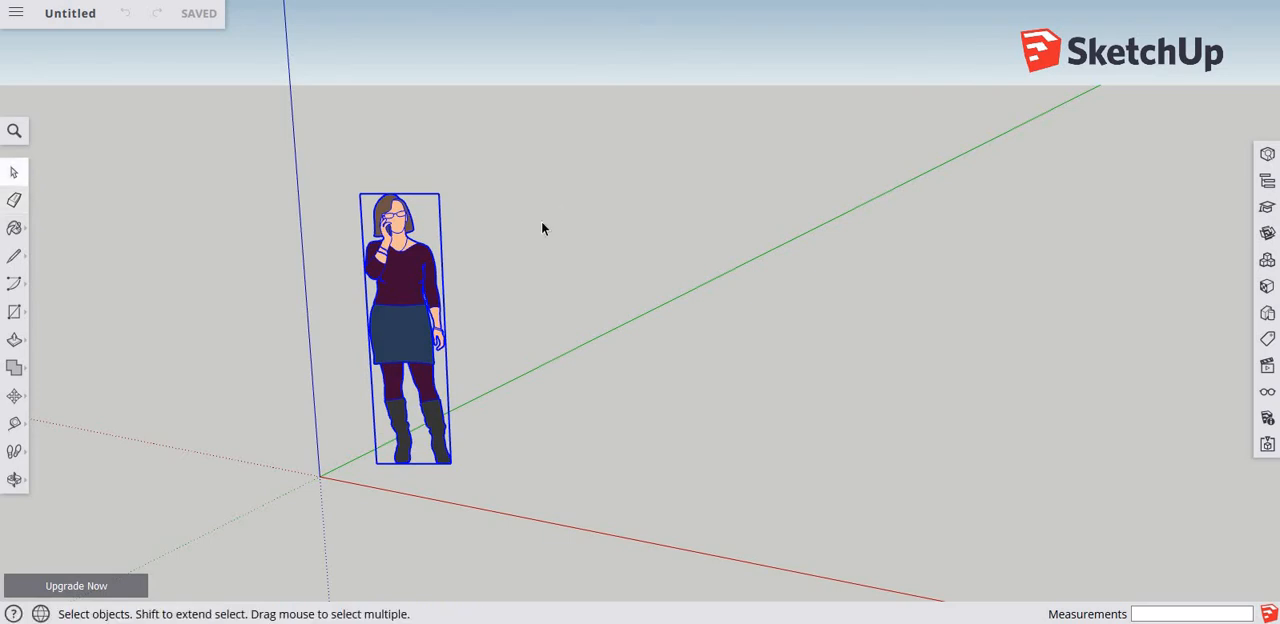
pyautogui.click(467, 275)
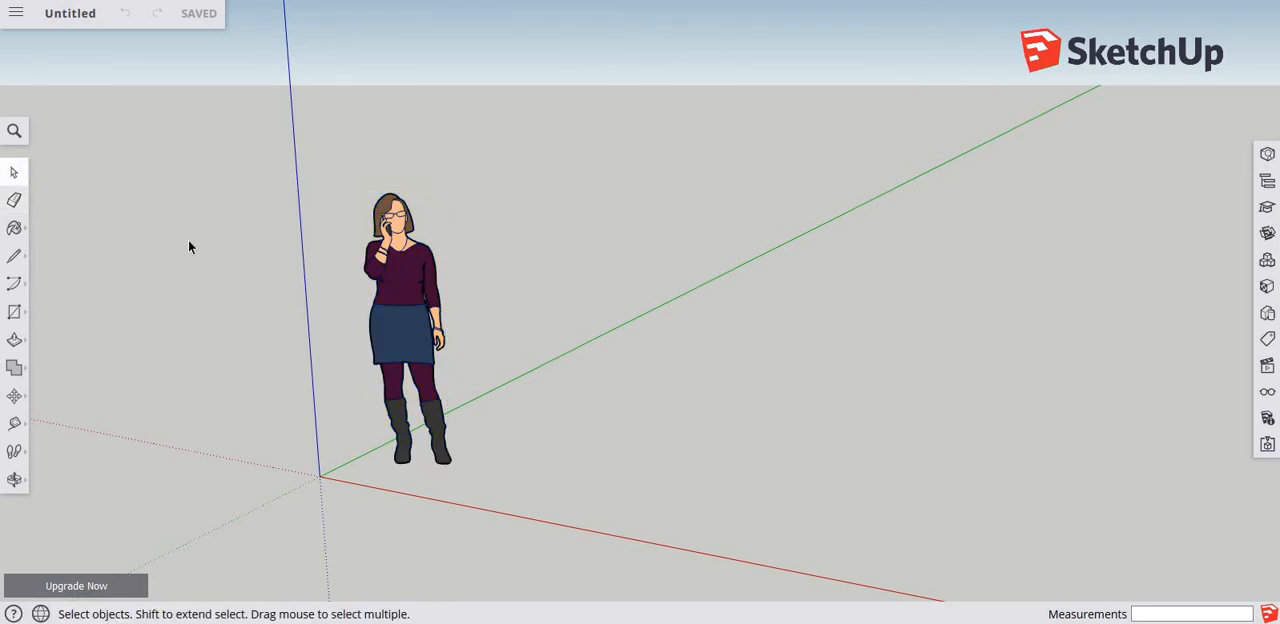
pyautogui.press('e')
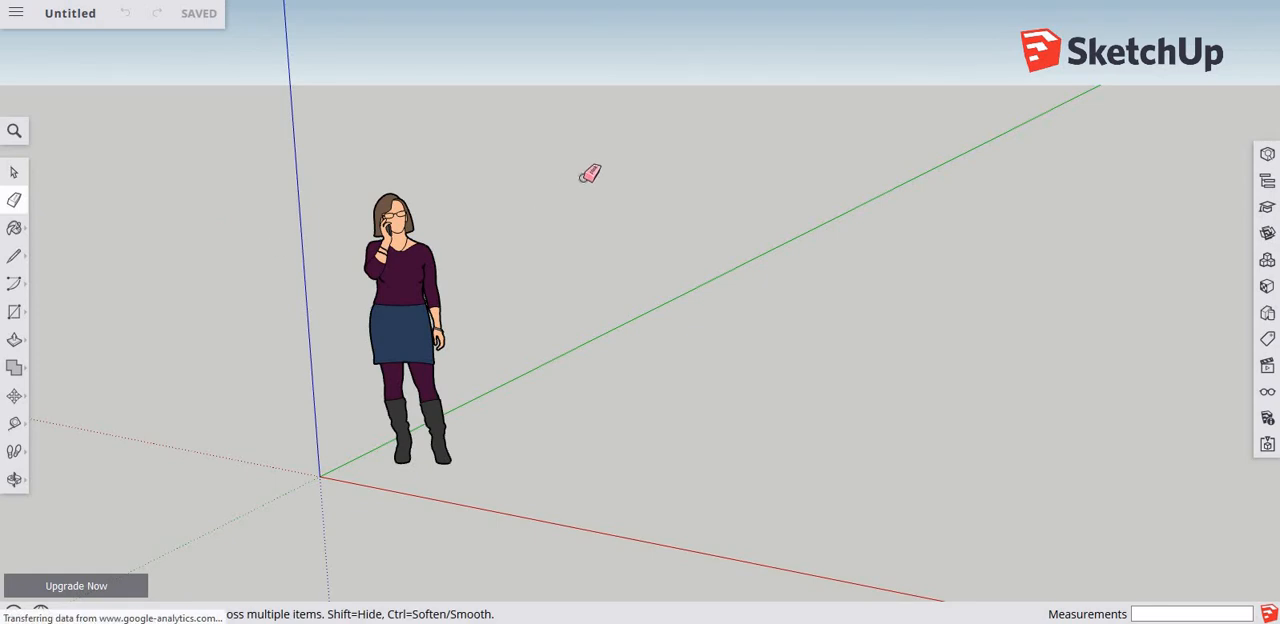
pyautogui.press('space')
# Select the standing woman figure and show its entity info.
pyautogui.click(403, 277)
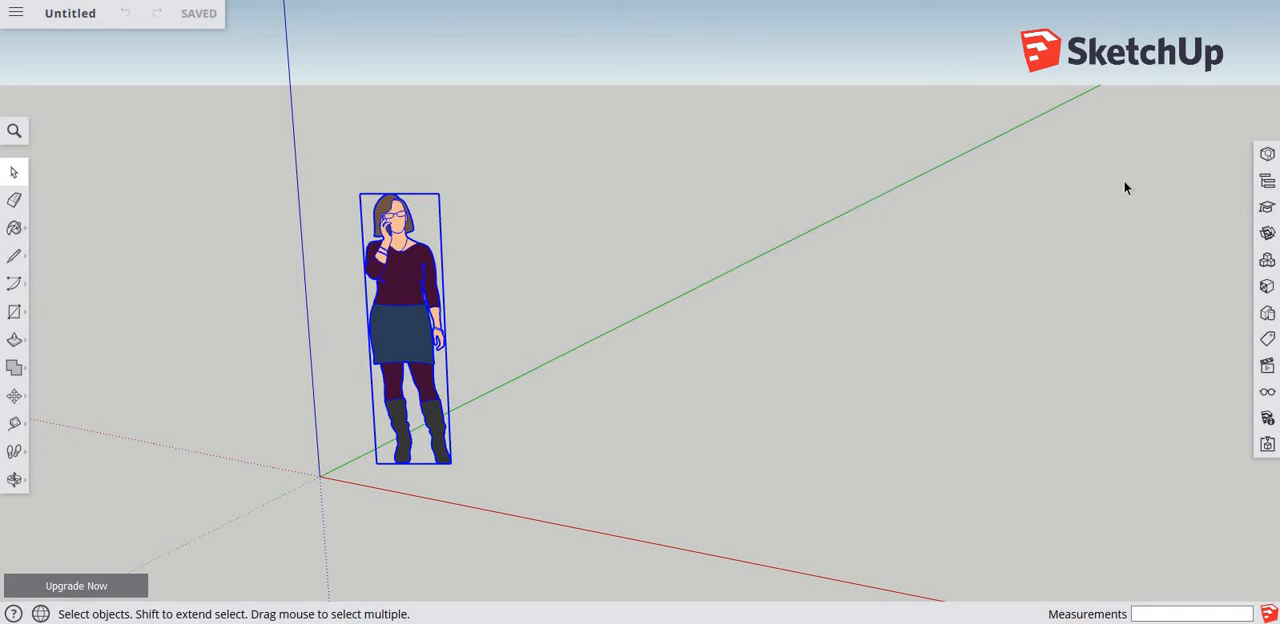
pyautogui.click(1267, 156)
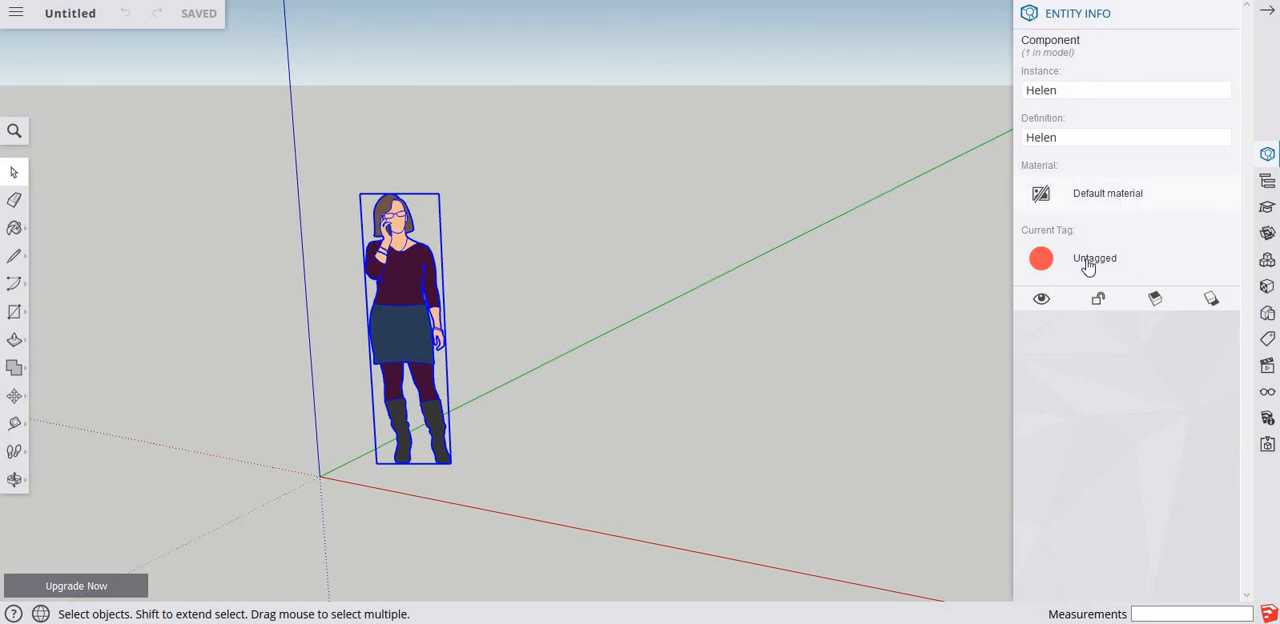
# Check the Outliner and read the Instructor guidance for the Select tool, closing each after viewing.
pyautogui.click(1268, 185)
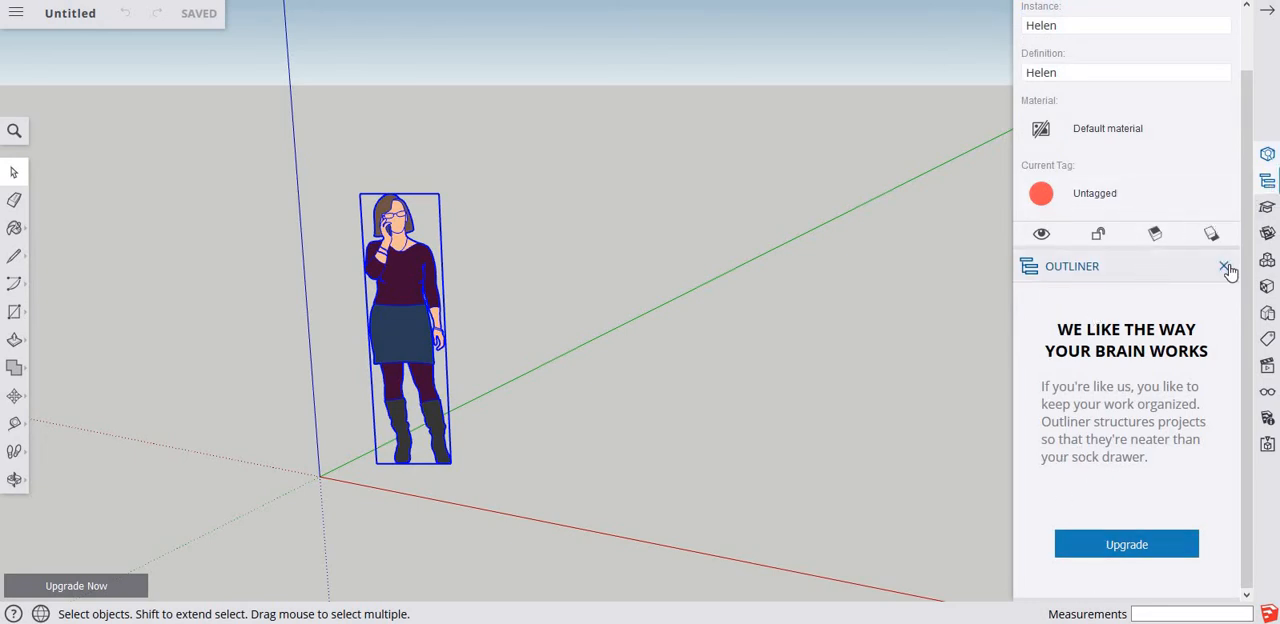
pyautogui.click(1225, 268)
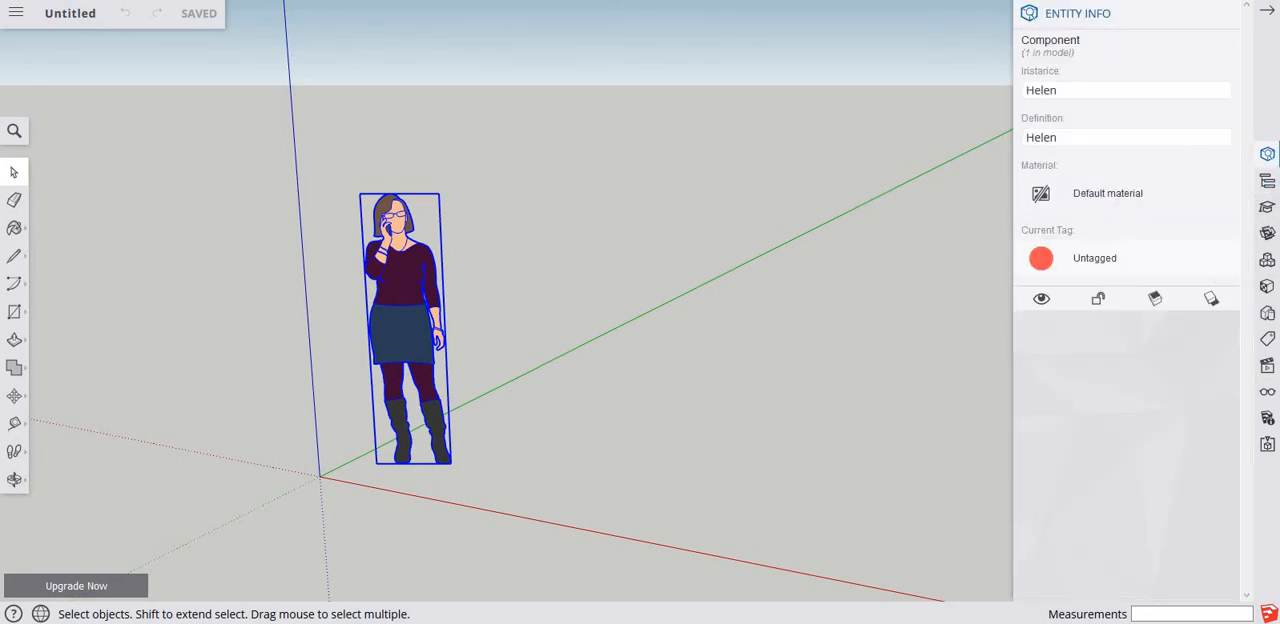
pyautogui.click(1267, 210)
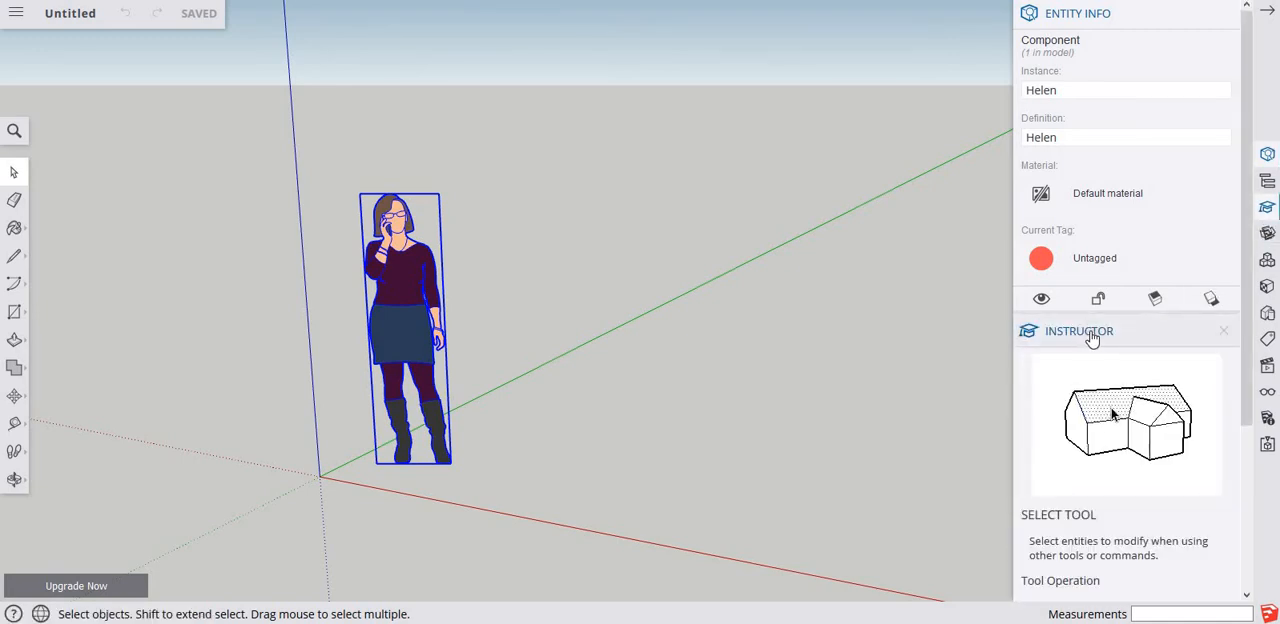
pyautogui.scroll(-3, 1092, 340)
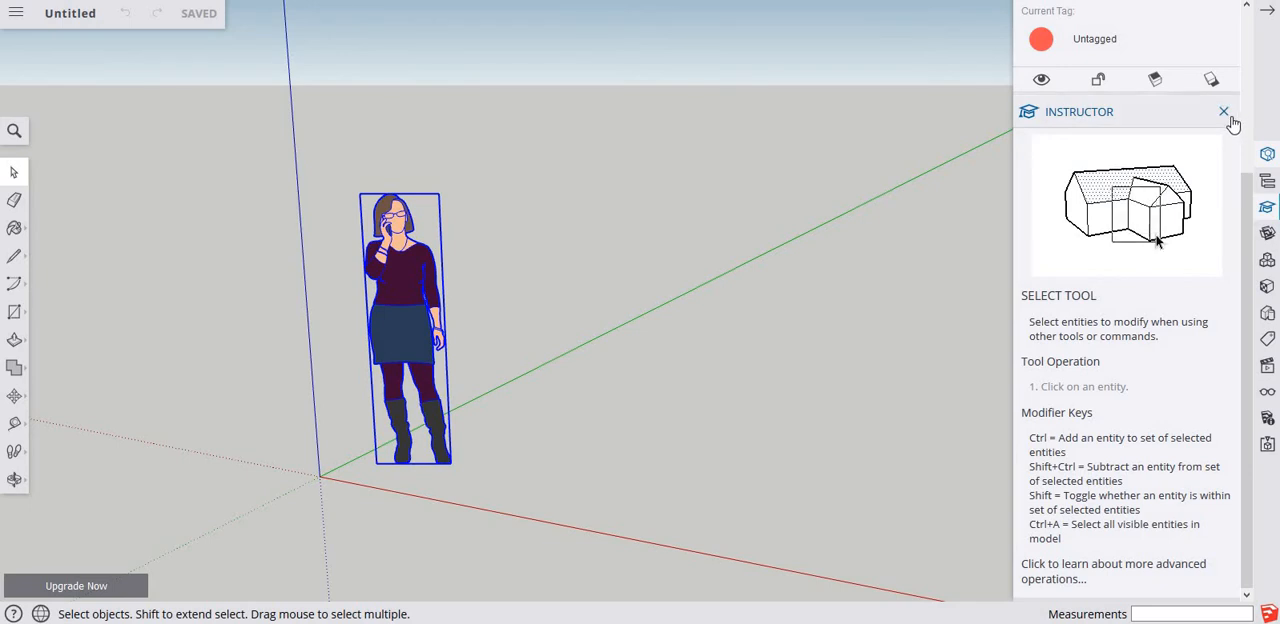
pyautogui.click(1224, 116)
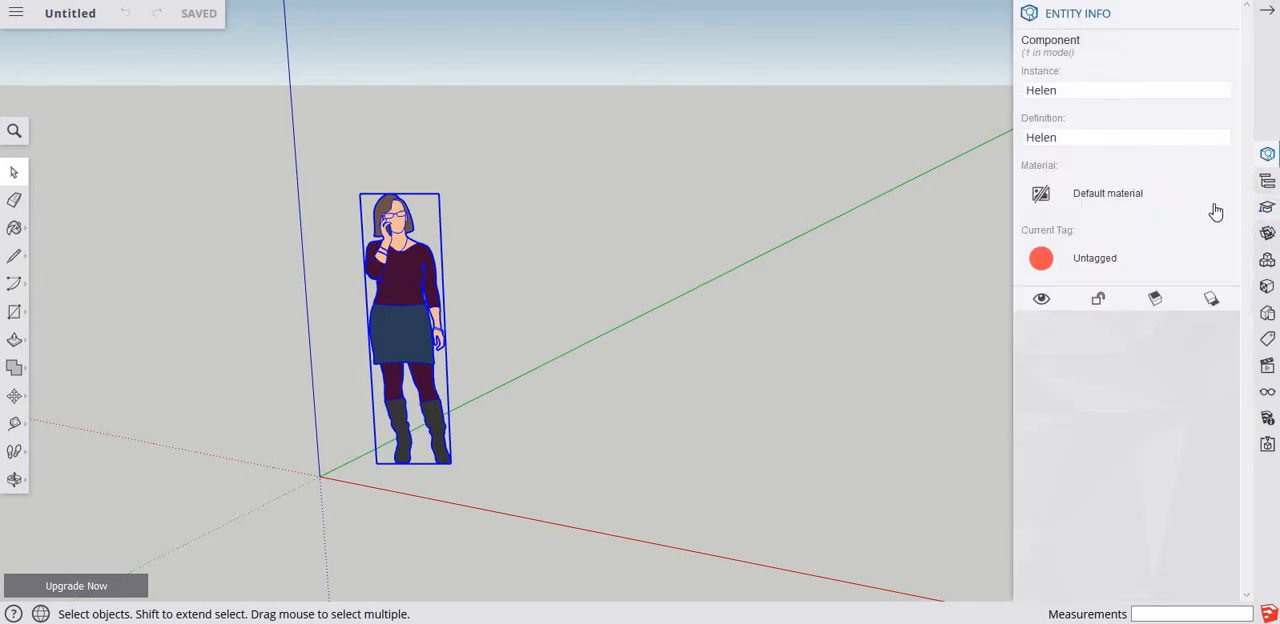
# View the components contained in the model and show the available styles, closing the component list.
pyautogui.click(1267, 261)
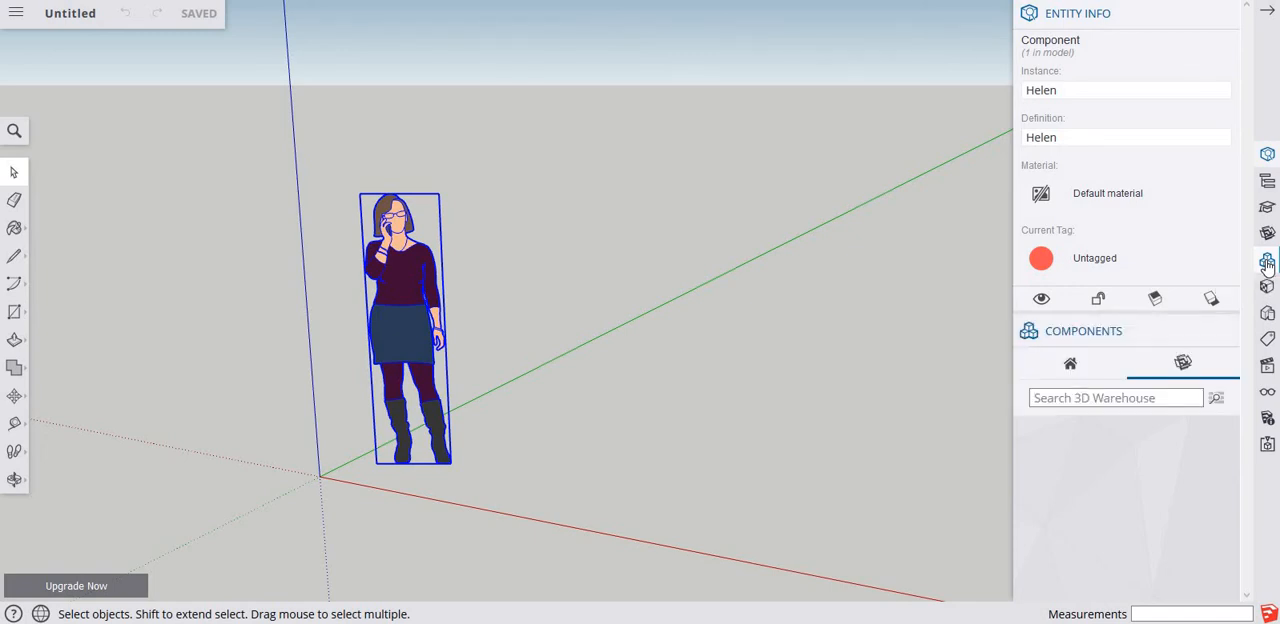
pyautogui.click(1072, 365)
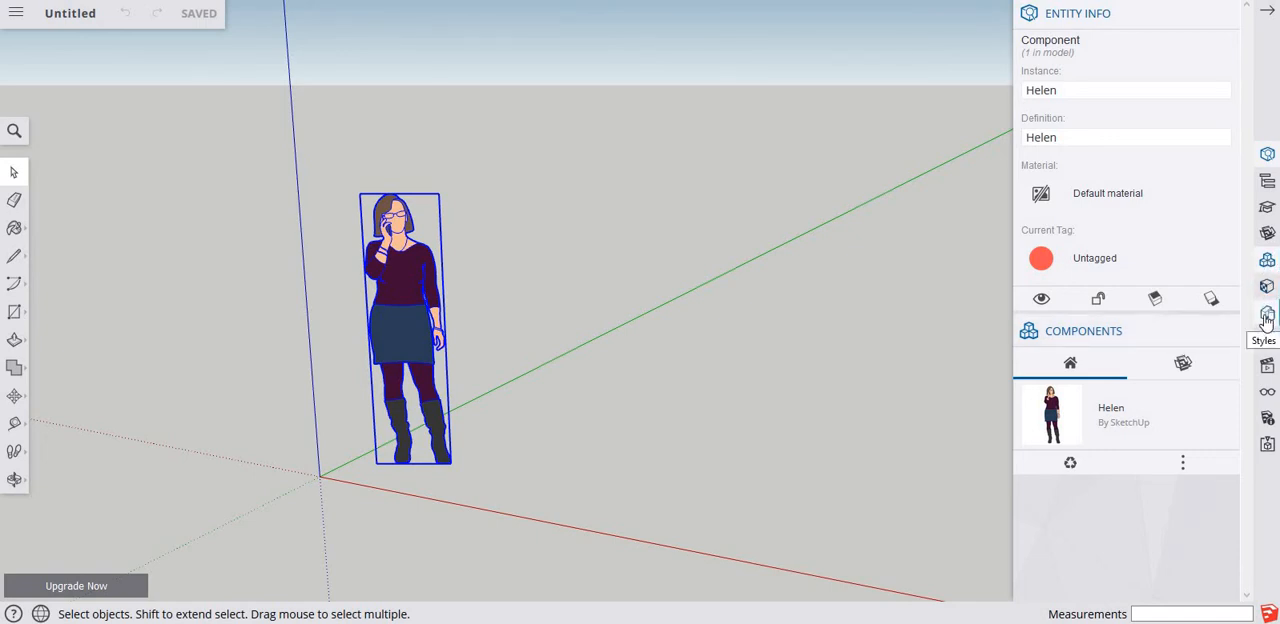
pyautogui.click(1267, 316)
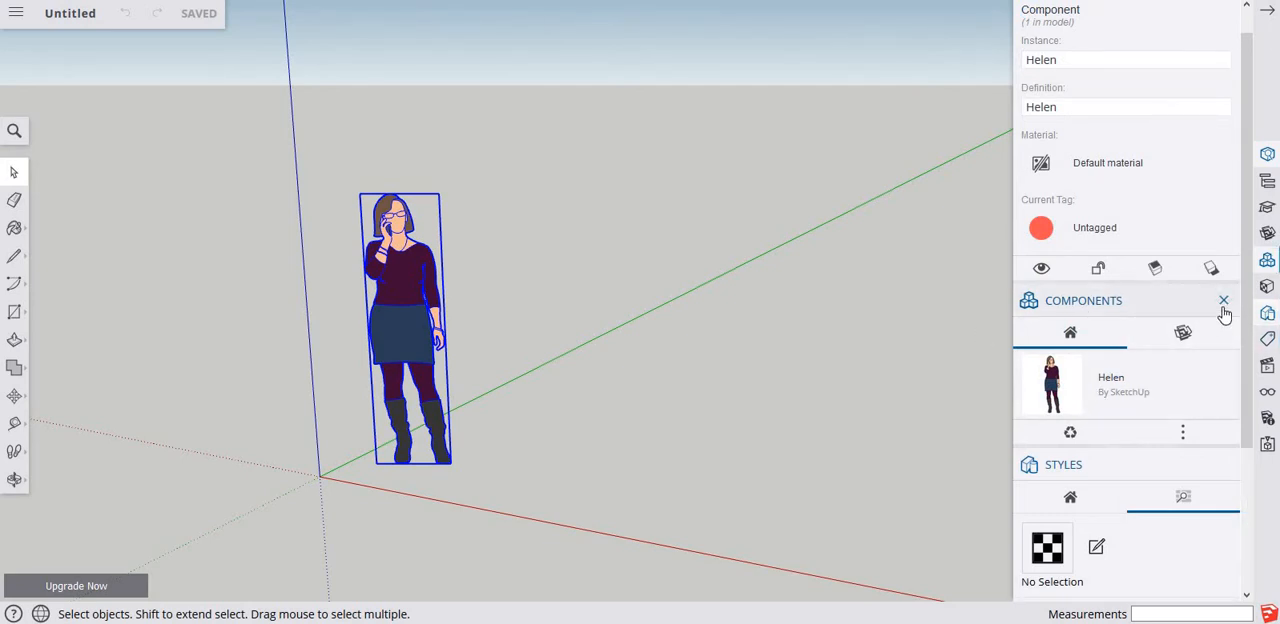
pyautogui.click(1224, 301)
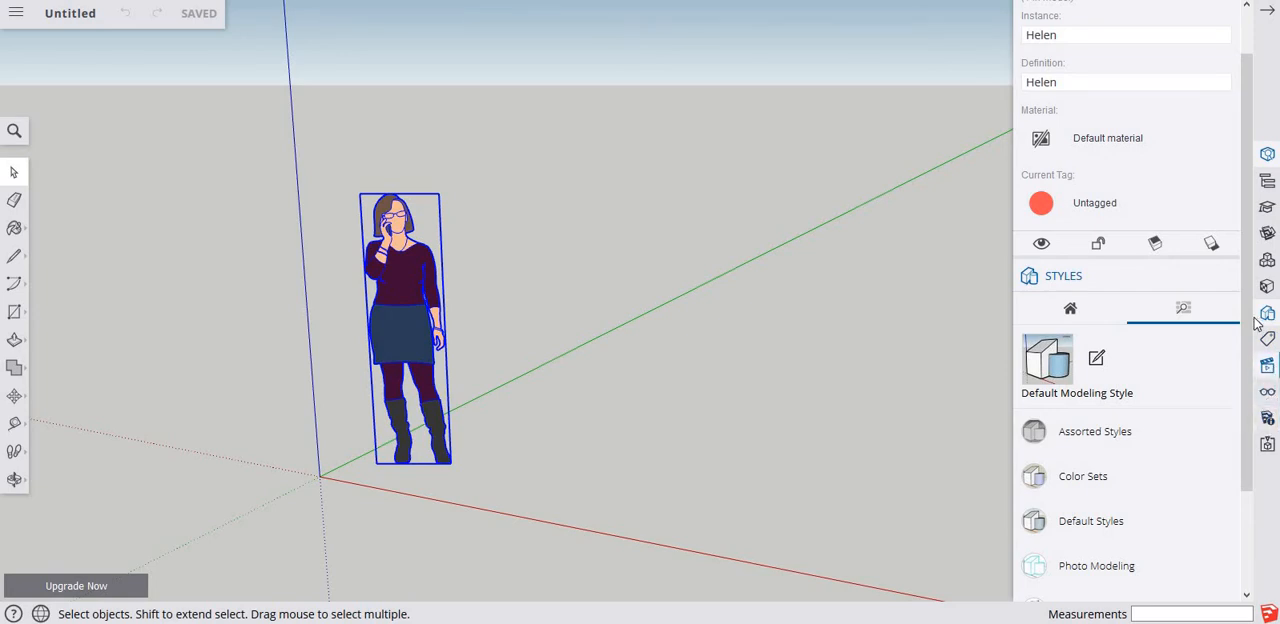
# Show the standard views and scenes options, and look back through the style collections.
pyautogui.click(1268, 368)
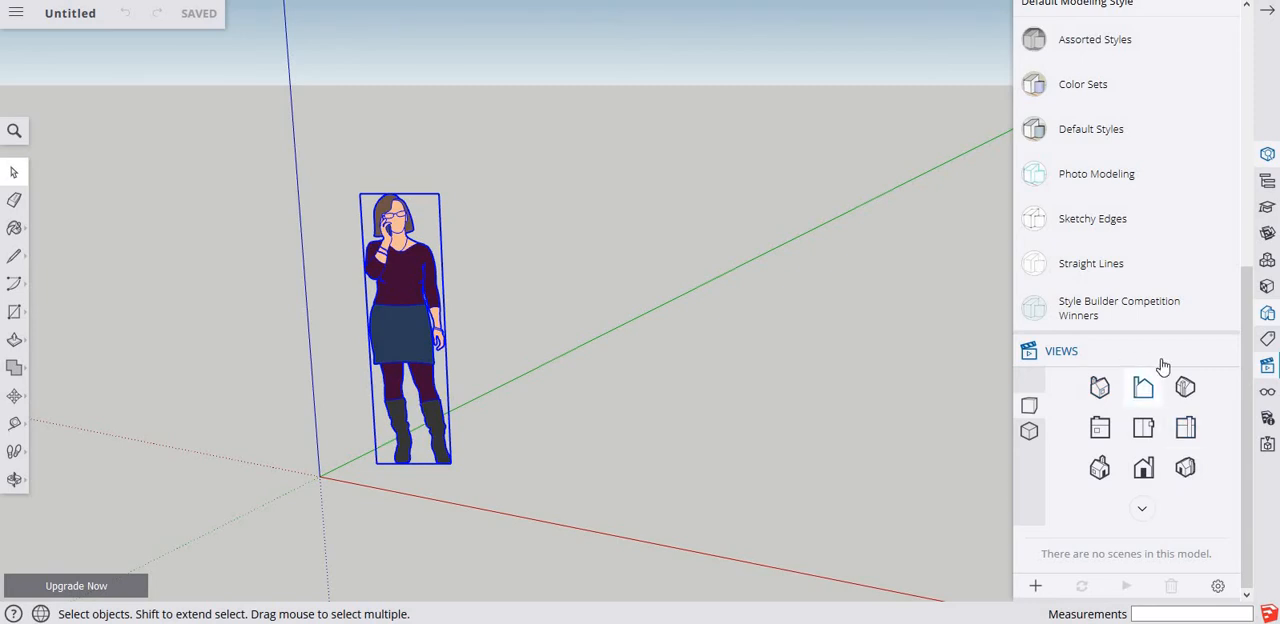
pyautogui.scroll(1, 1179, 231)
pyautogui.scroll(5, 1179, 231)
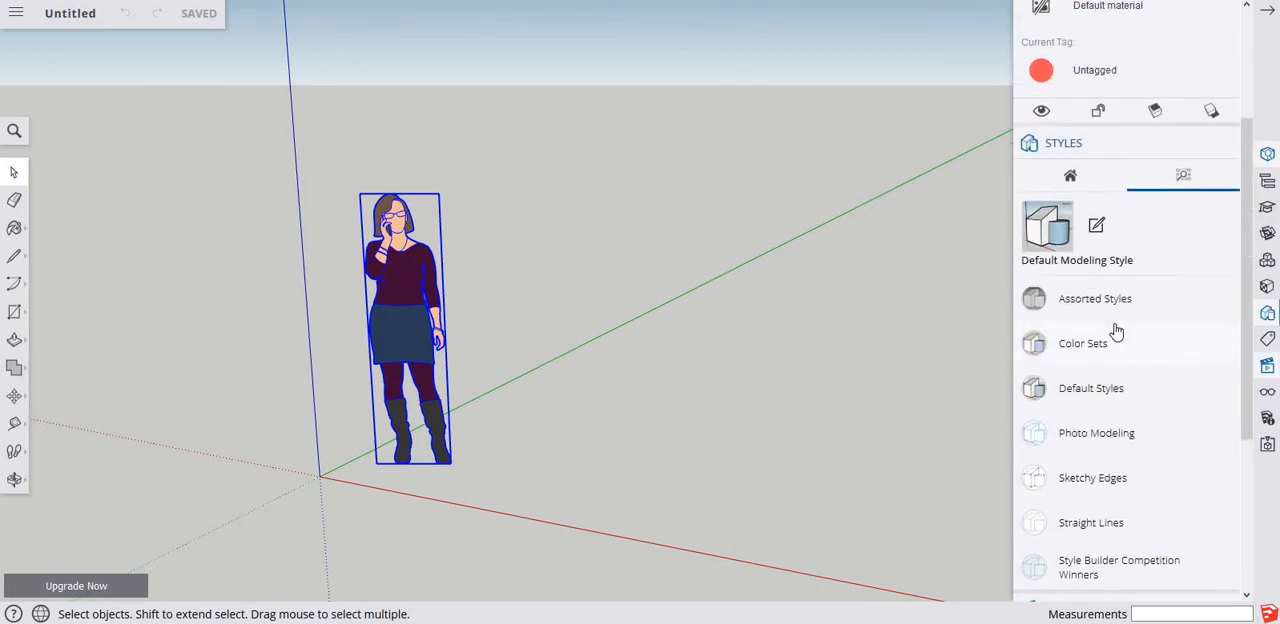
pyautogui.scroll(-2, 1117, 215)
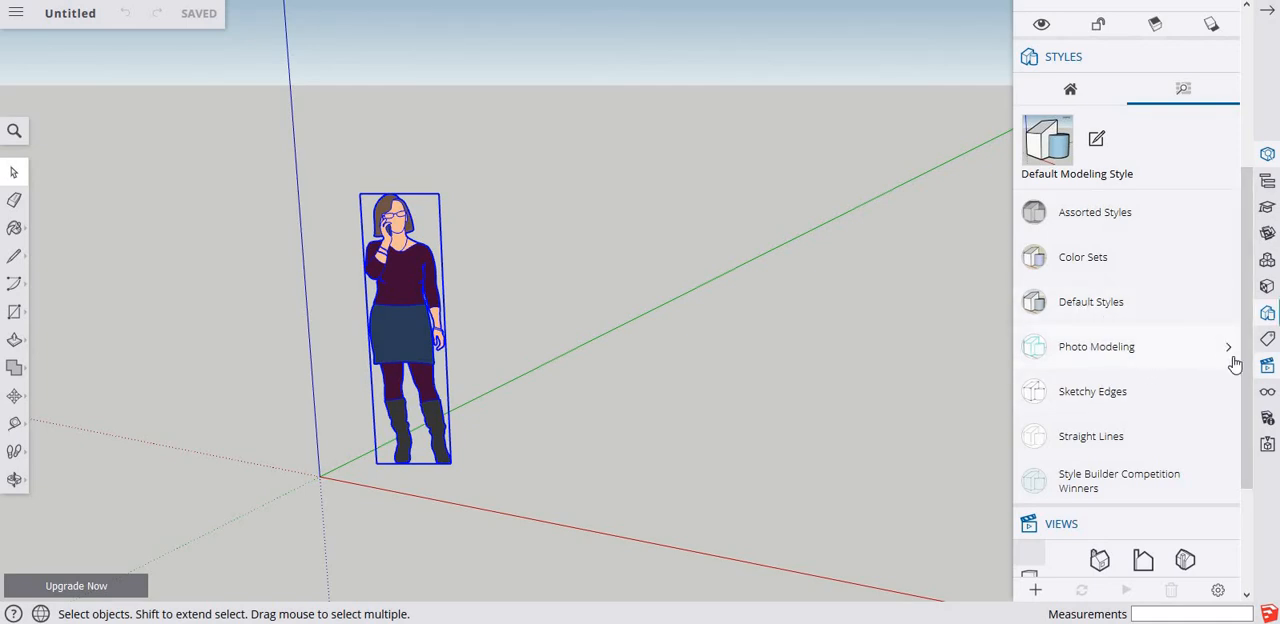
# Preview the X-ray style from the Default Styles collection on the model and replace it with the Woodworking Style.
pyautogui.click(1226, 306)
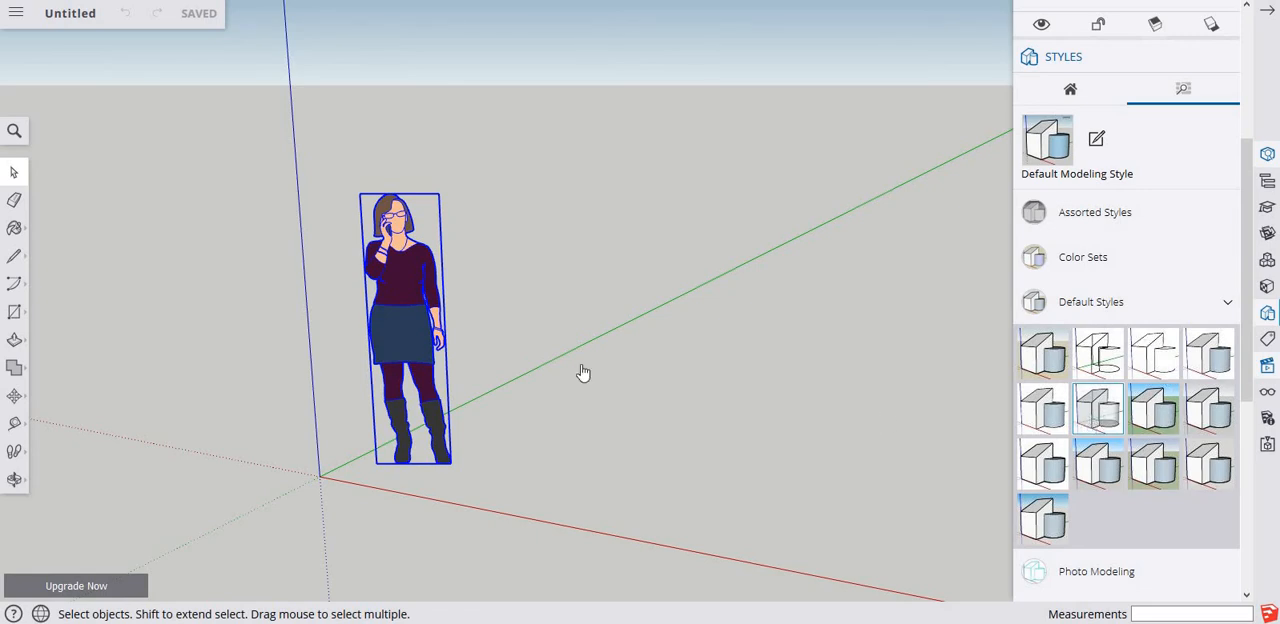
pyautogui.click(1098, 410)
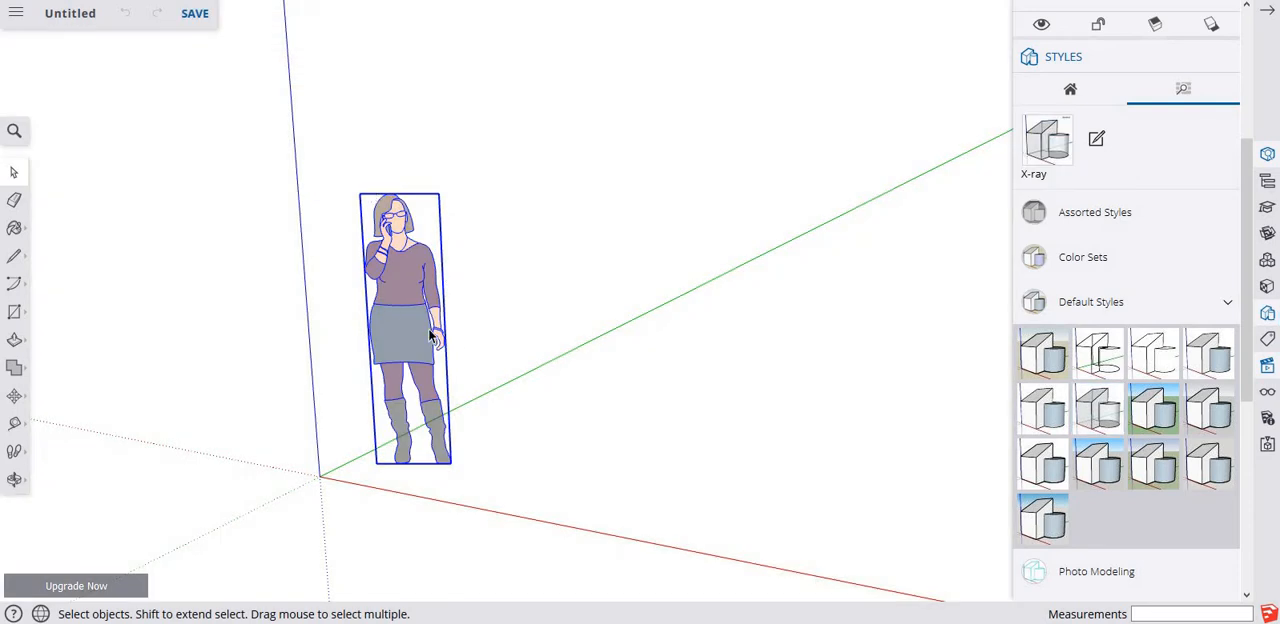
pyautogui.scroll(6, 420, 320)
pyautogui.scroll(-5, 419, 317)
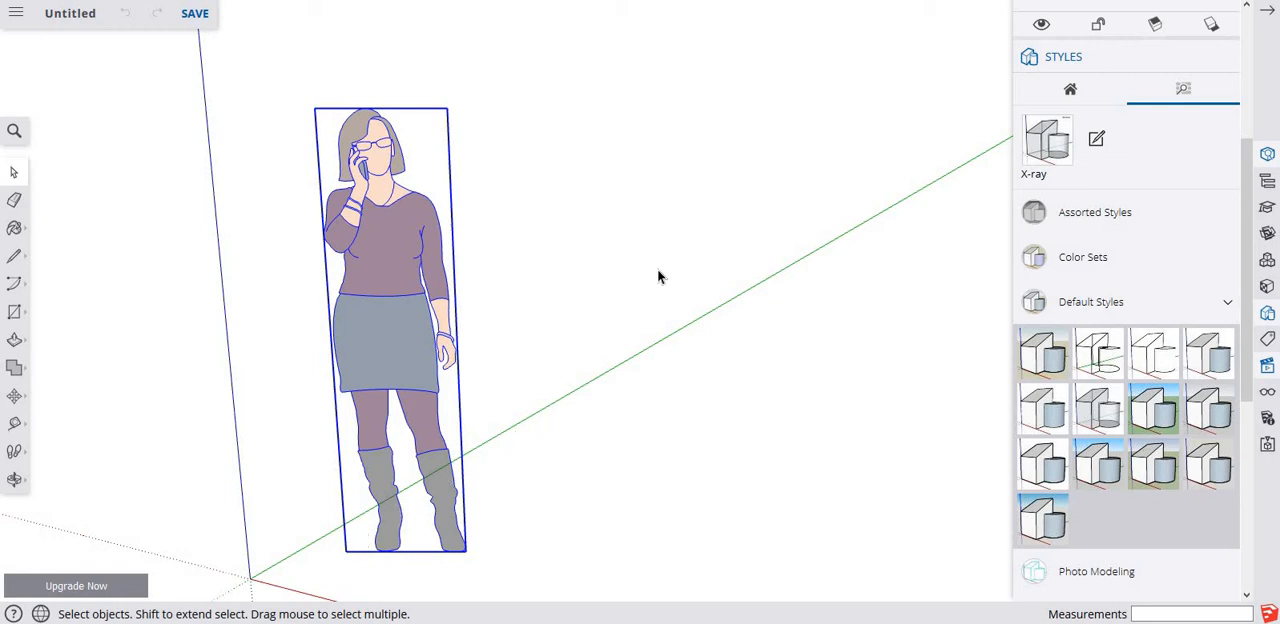
pyautogui.scroll(-3, 662, 285)
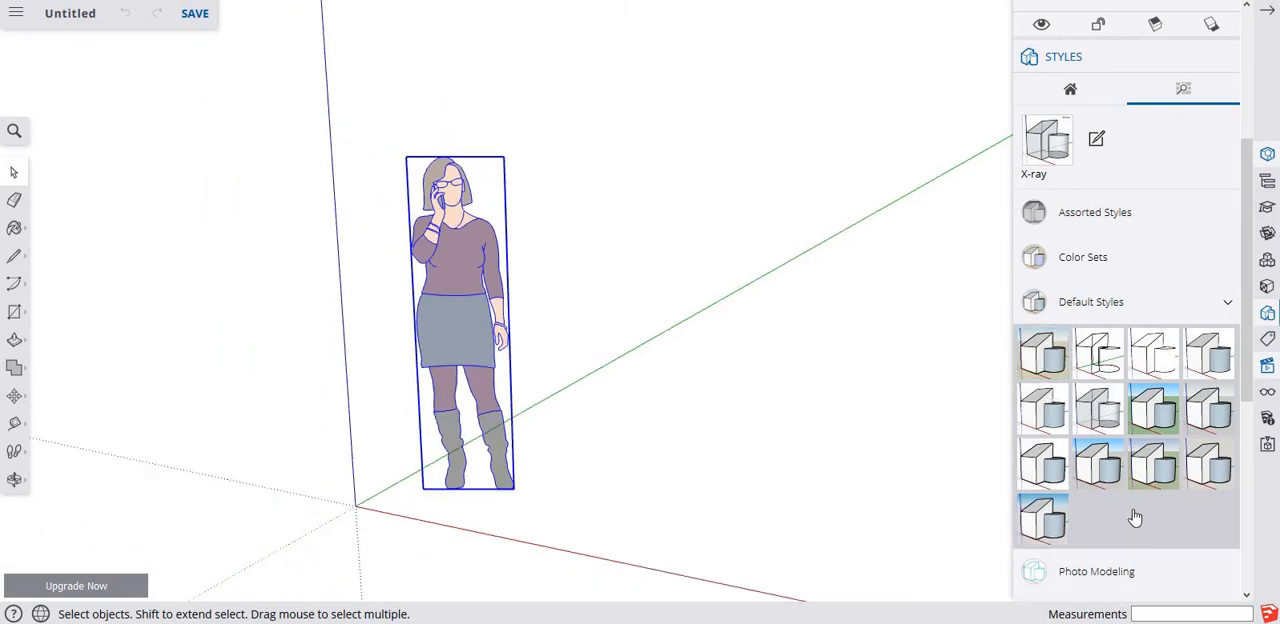
pyautogui.click(1220, 478)
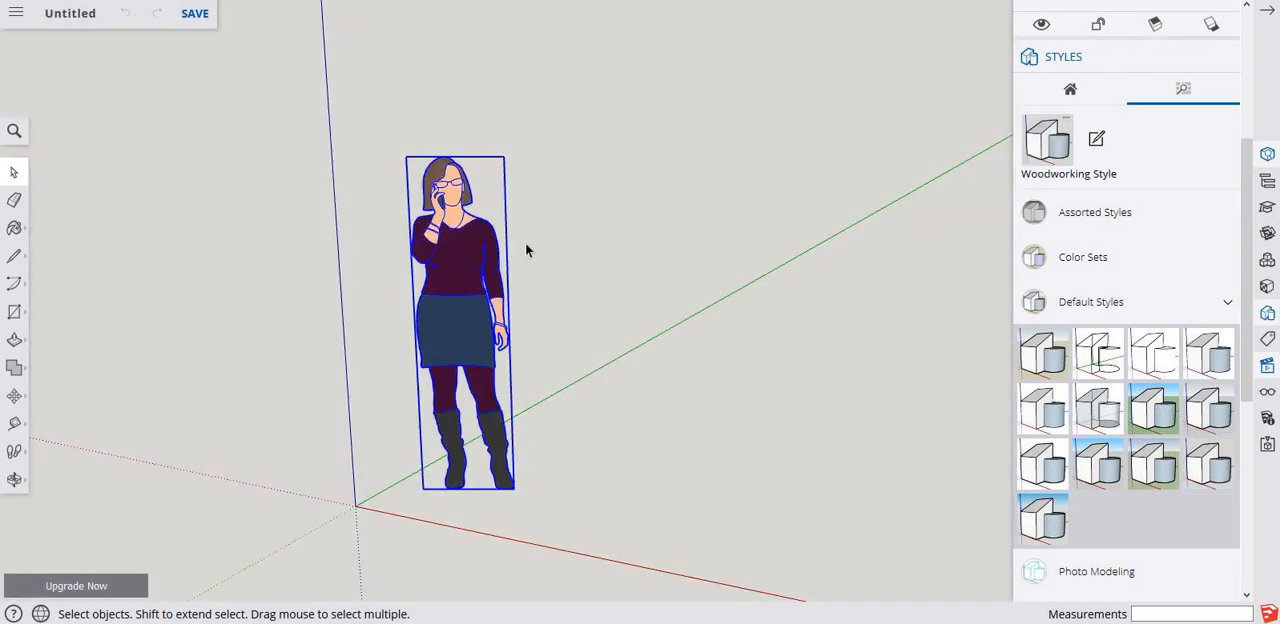
# Zoom out and orbit around the woman figure to view the model from higher and lower angles.
pyautogui.scroll(-4, 549, 189)
pyautogui.moveTo(364, 177); pyautogui.dragTo(611, 136, button='middle')
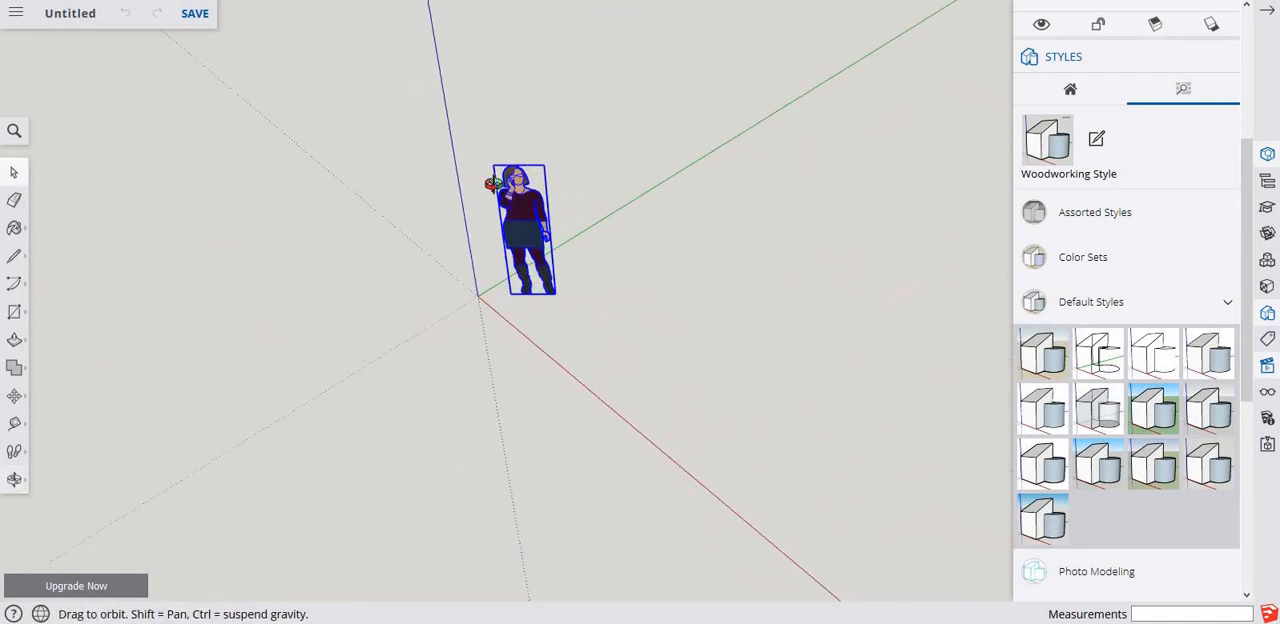
pyautogui.moveTo(486, 189); pyautogui.dragTo(591, 149, button='middle')
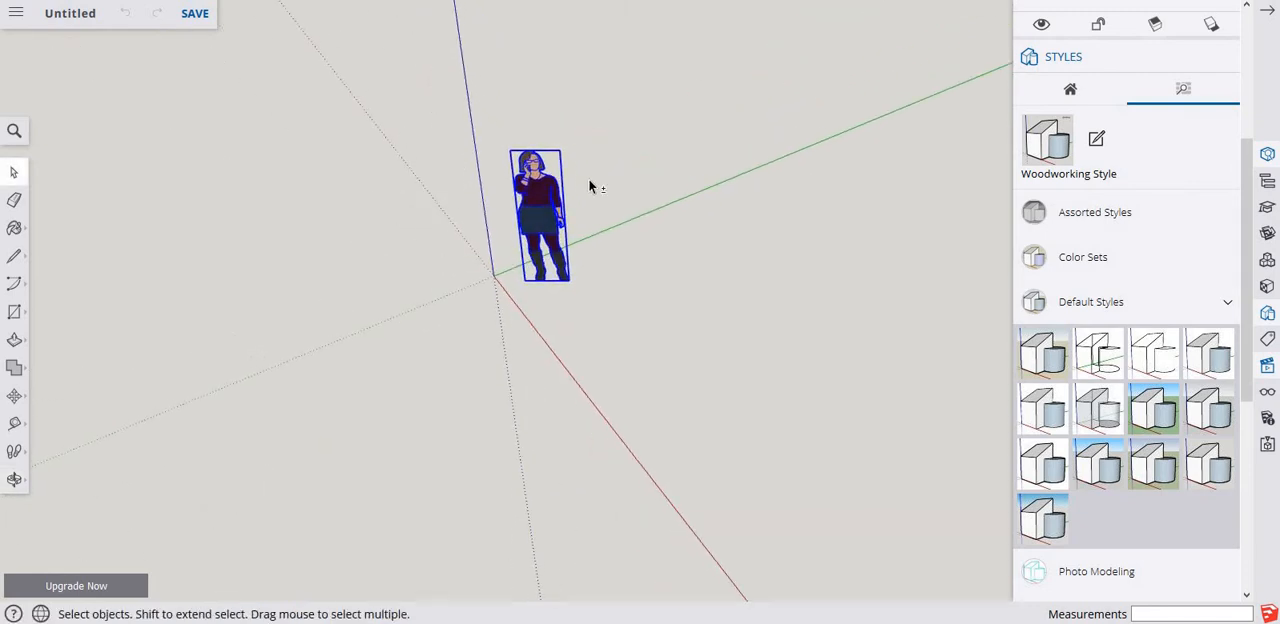
pyautogui.moveTo(712, 152); pyautogui.dragTo(670, 228, button='middle')
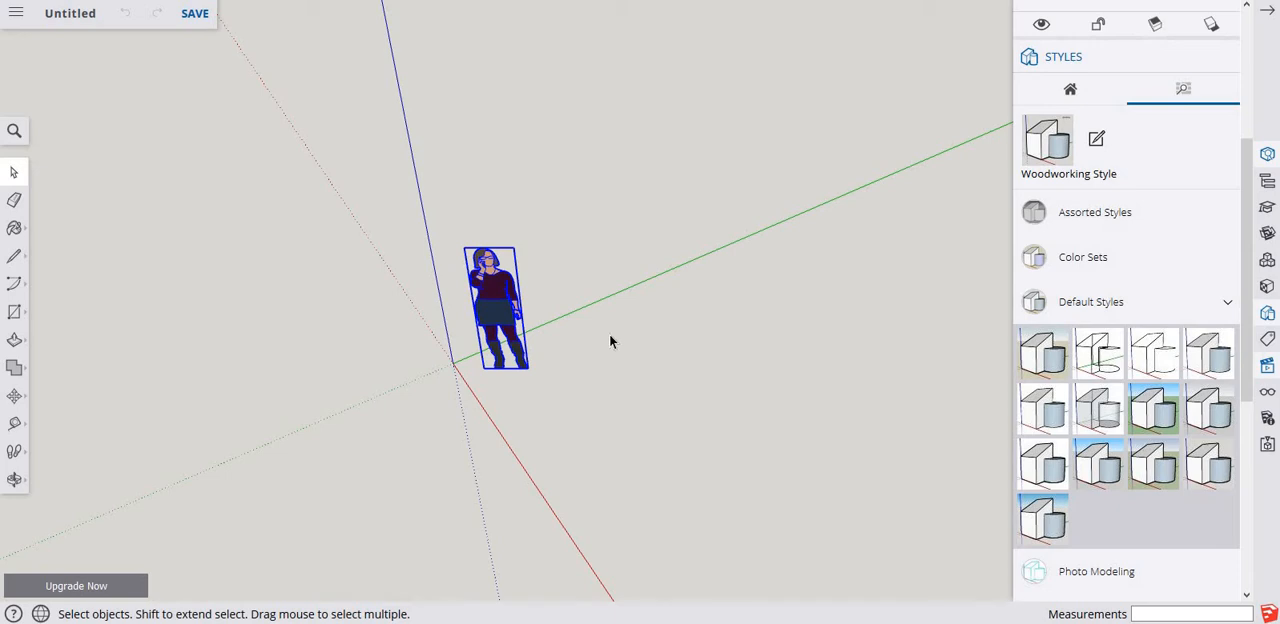
pyautogui.moveTo(607, 330); pyautogui.dragTo(607, 330, button='middle')
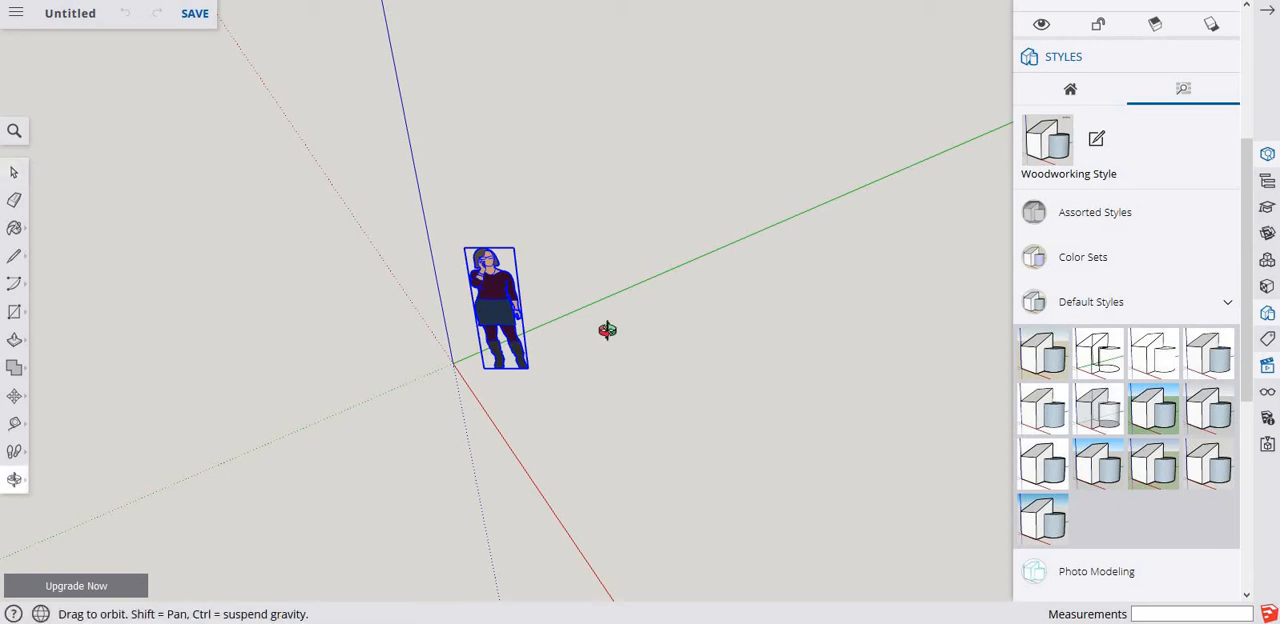
pyautogui.moveTo(607, 330); pyautogui.dragTo(910, 86, button='middle')
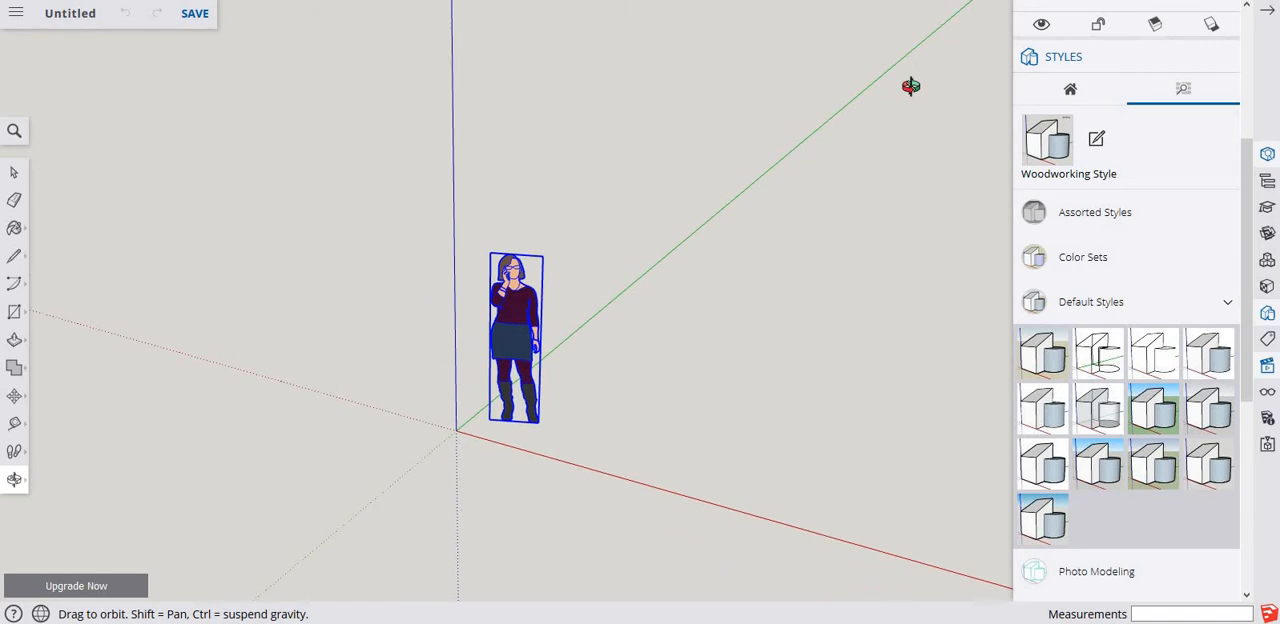
# Delete the woman figure from the model.
pyautogui.press('space')
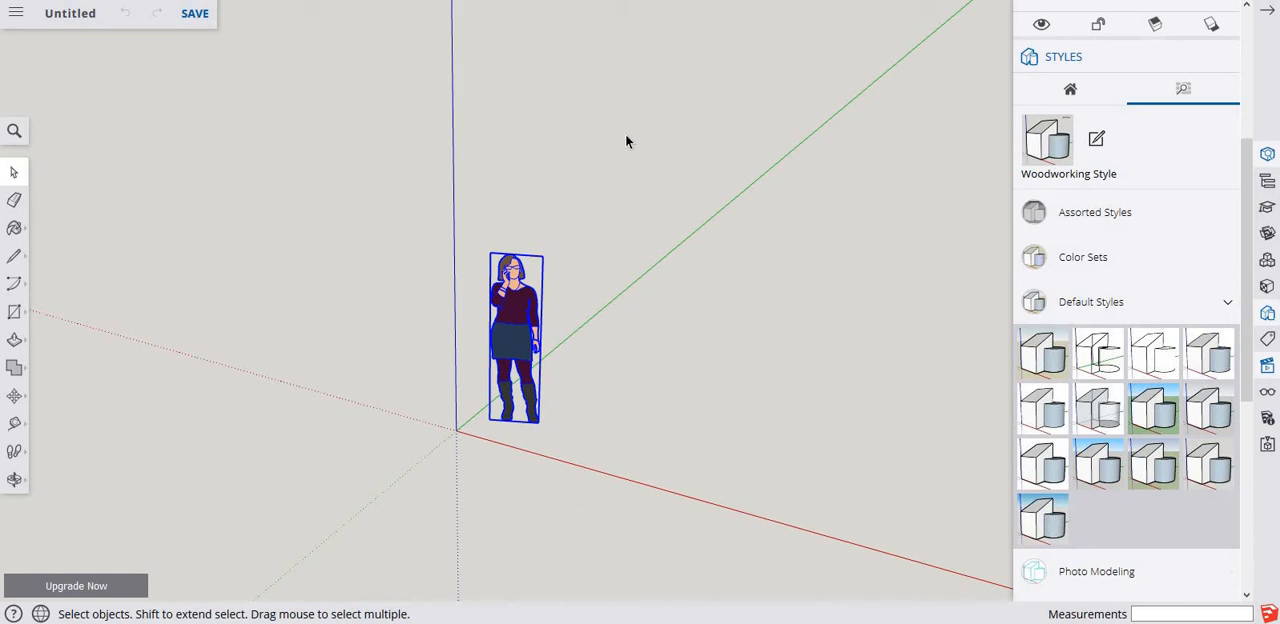
pyautogui.press('Delete')
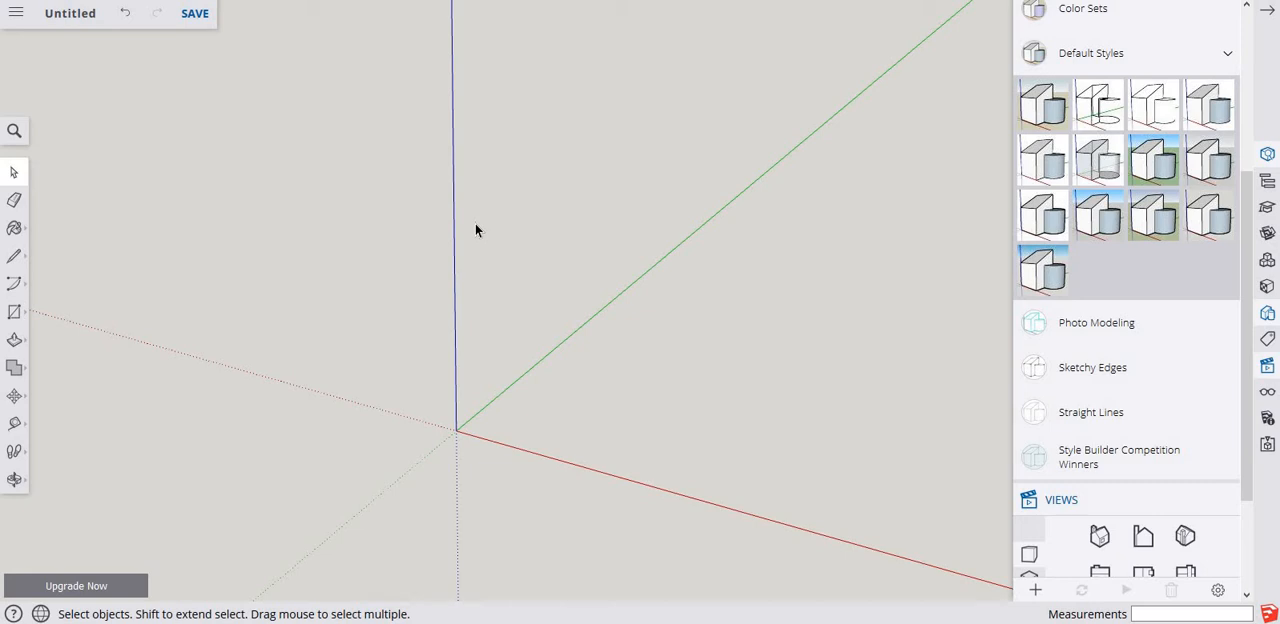
# Collapse the Default Styles collection and close the styles and views options.
pyautogui.click(1222, 64)
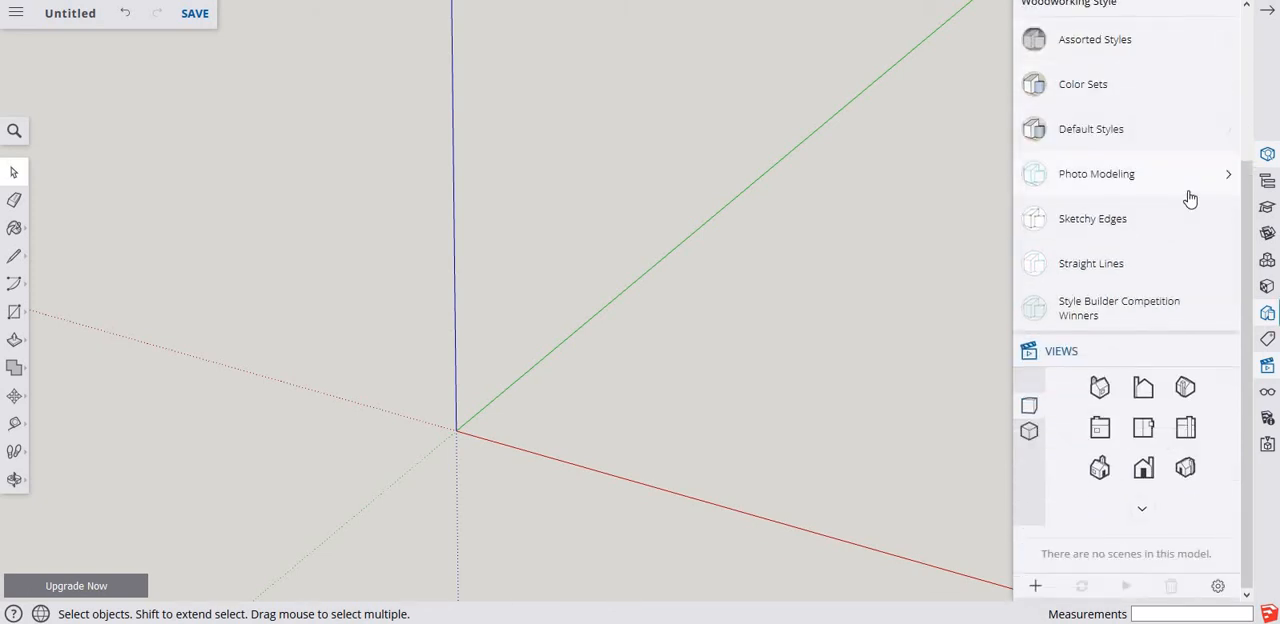
pyautogui.scroll(2, 1190, 196)
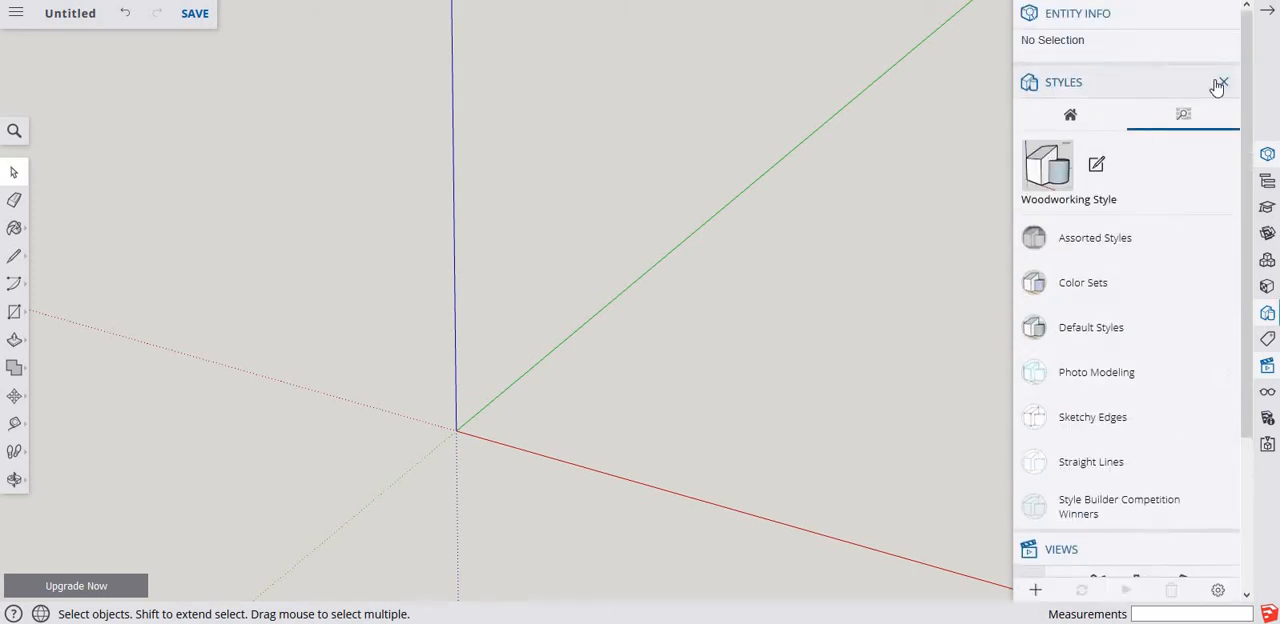
pyautogui.click(1220, 84)
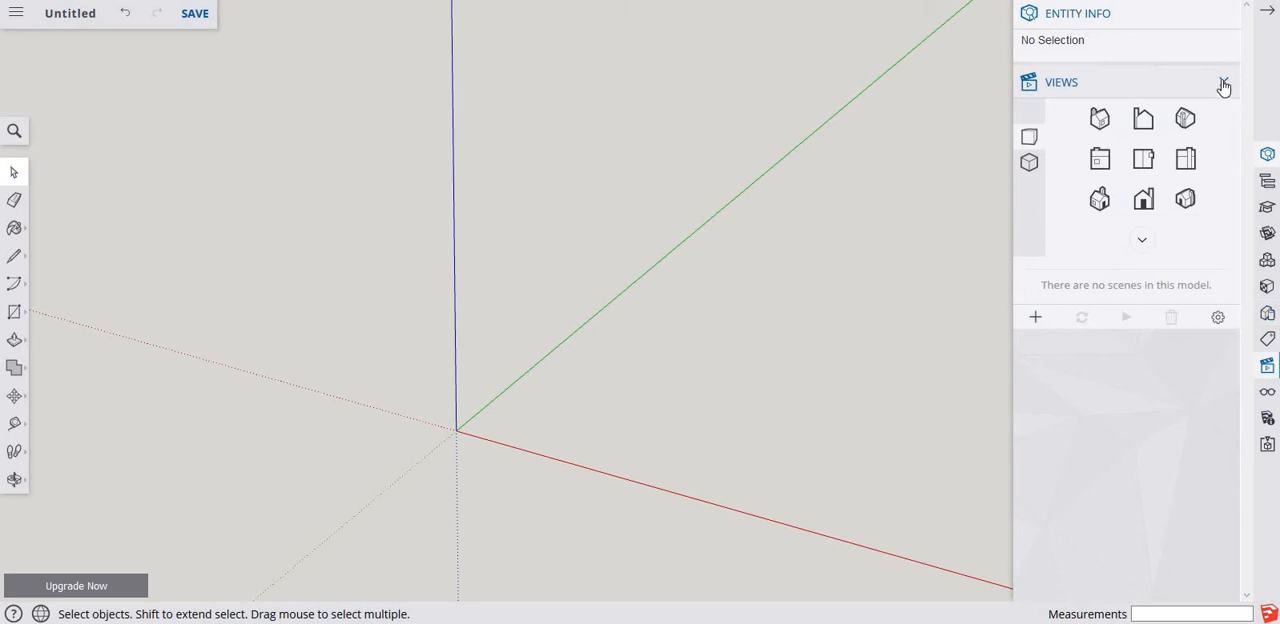
pyautogui.click(1223, 84)
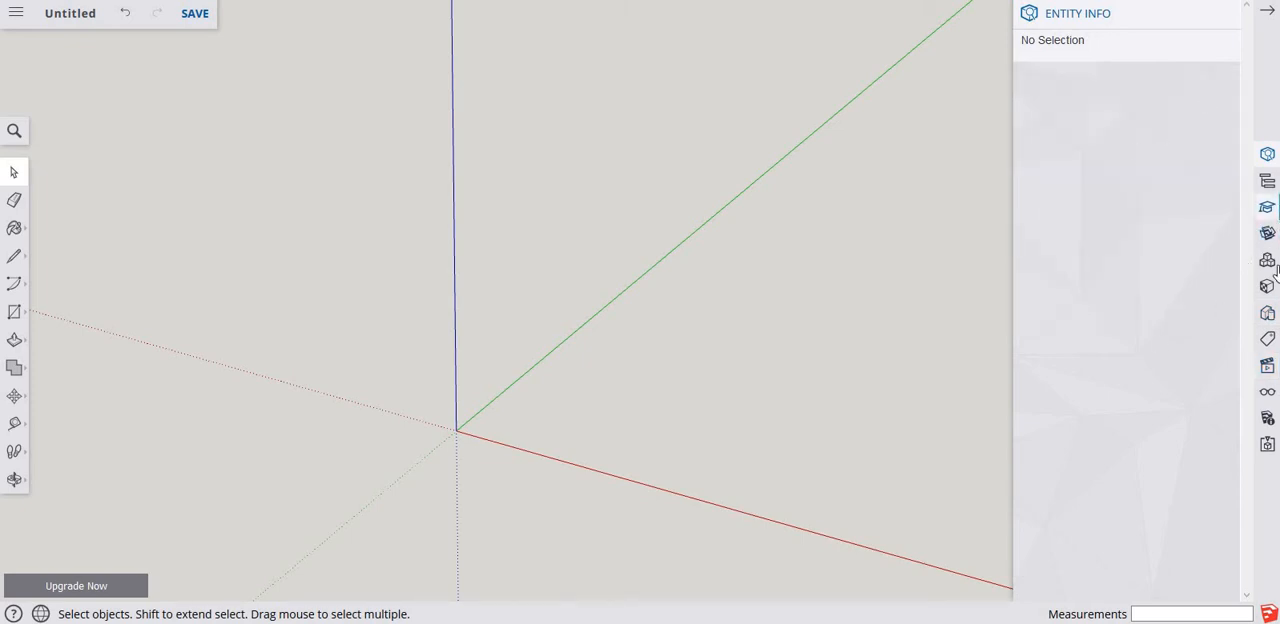
# Set the model's length units to metres (0.0m) with a precision of 0.00.
pyautogui.click(1267, 422)
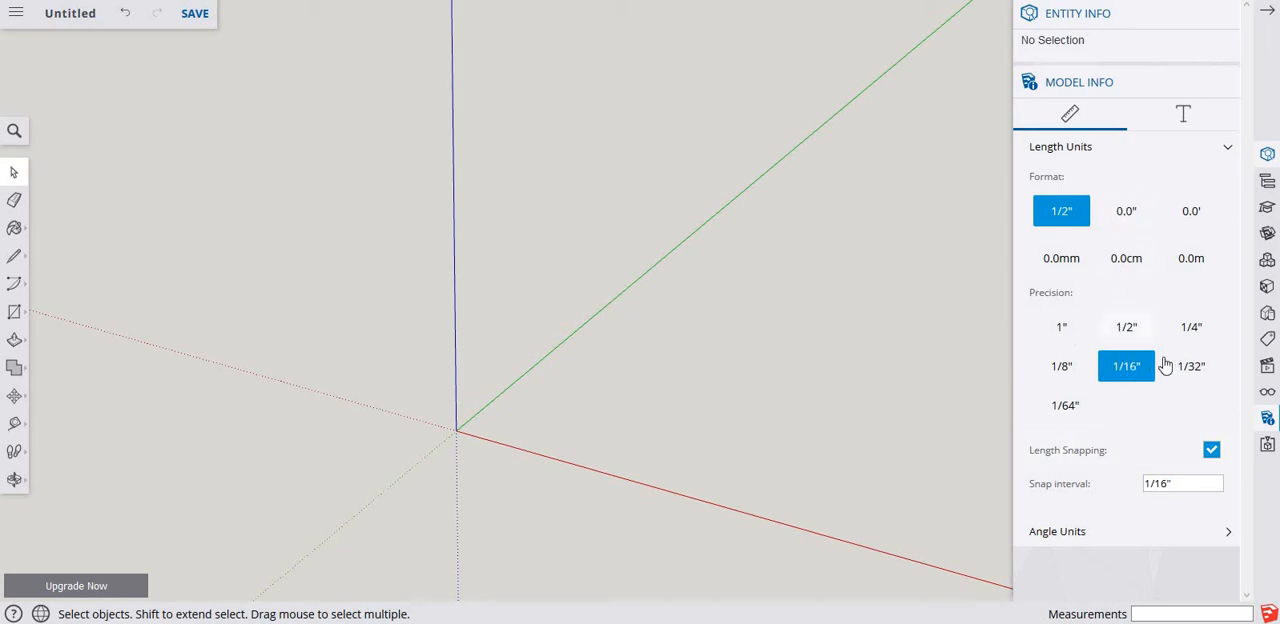
pyautogui.click(1191, 262)
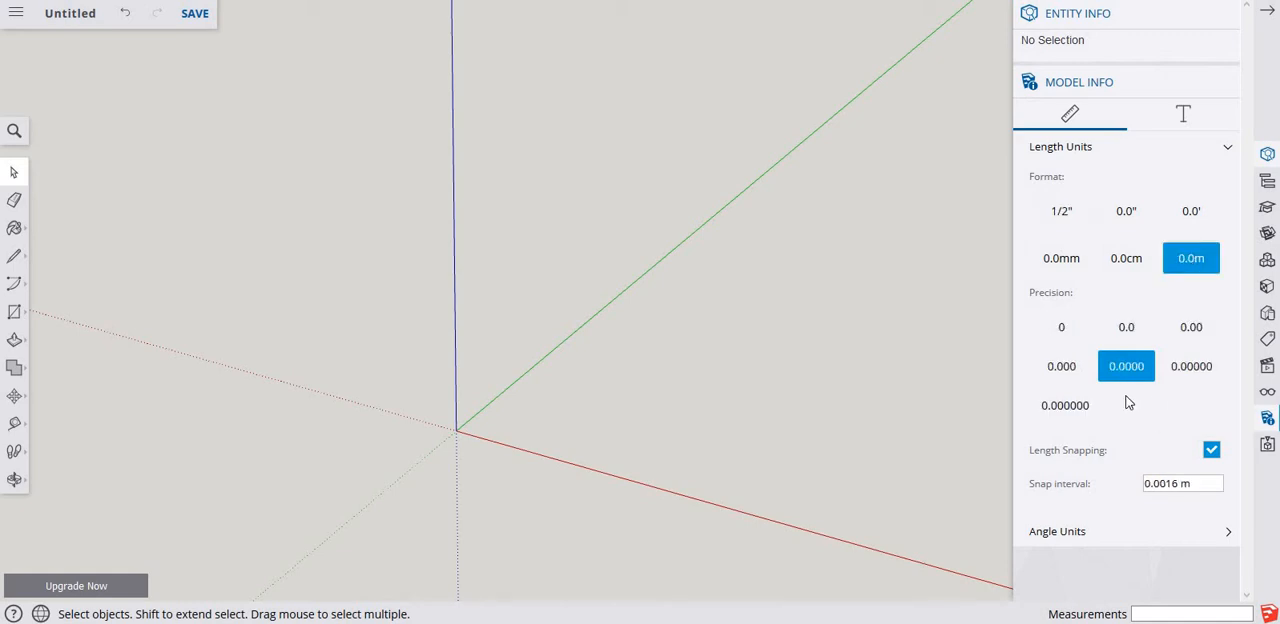
pyautogui.click(1194, 334)
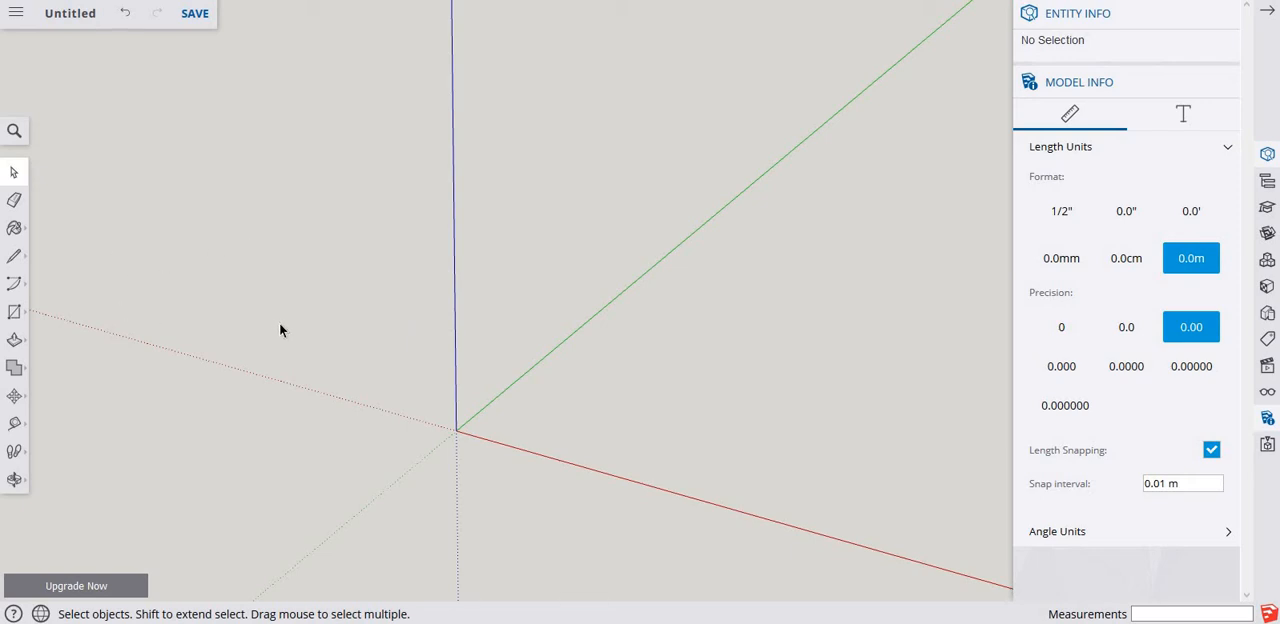
pyautogui.press('r')
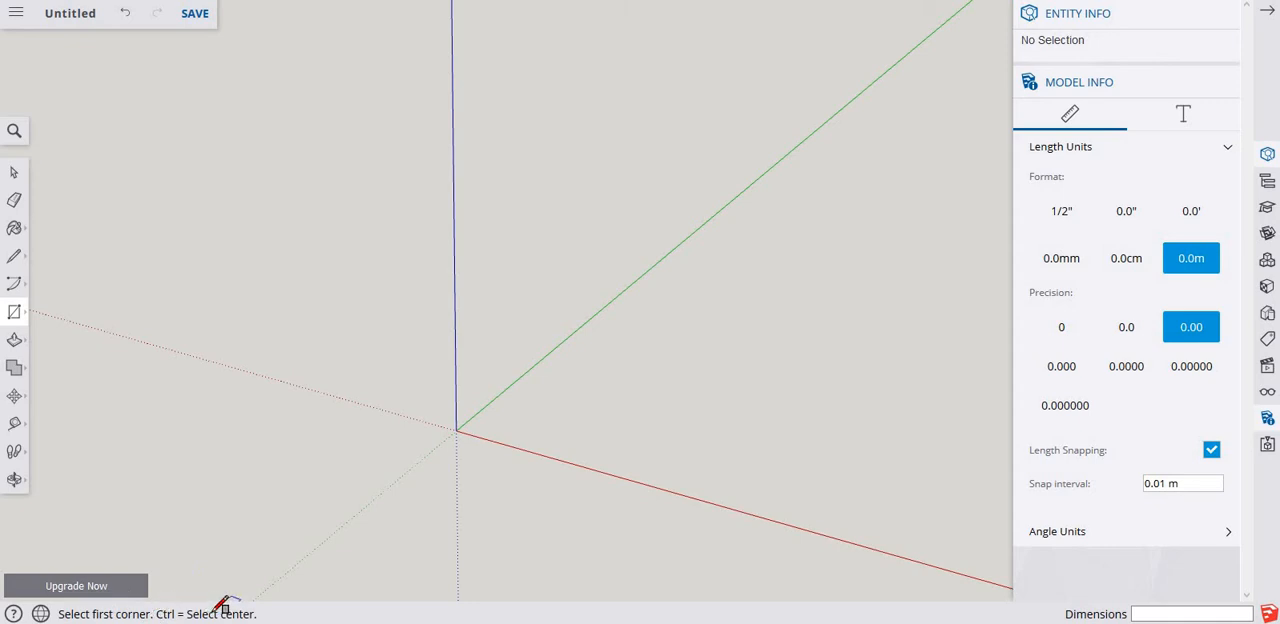
pyautogui.click(456, 430)
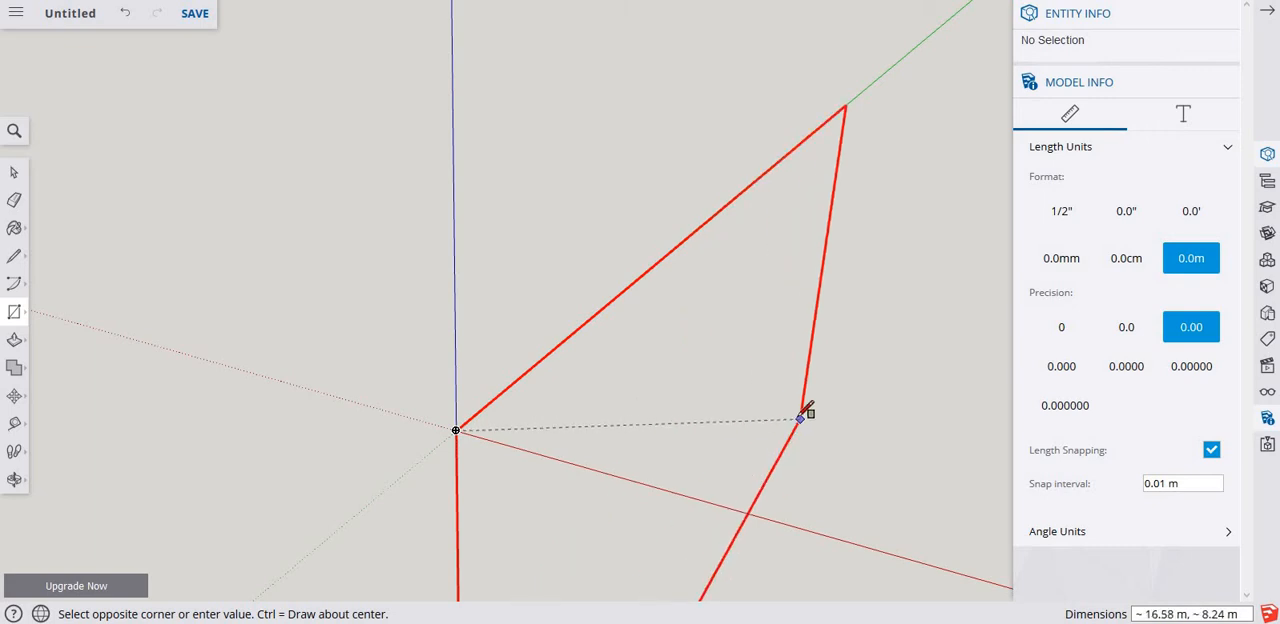
pyautogui.scroll(-2, 680, 422)
pyautogui.moveTo(678, 428); pyautogui.dragTo(800, 537, button='middle')
pyautogui.scroll(-2, 808, 568)
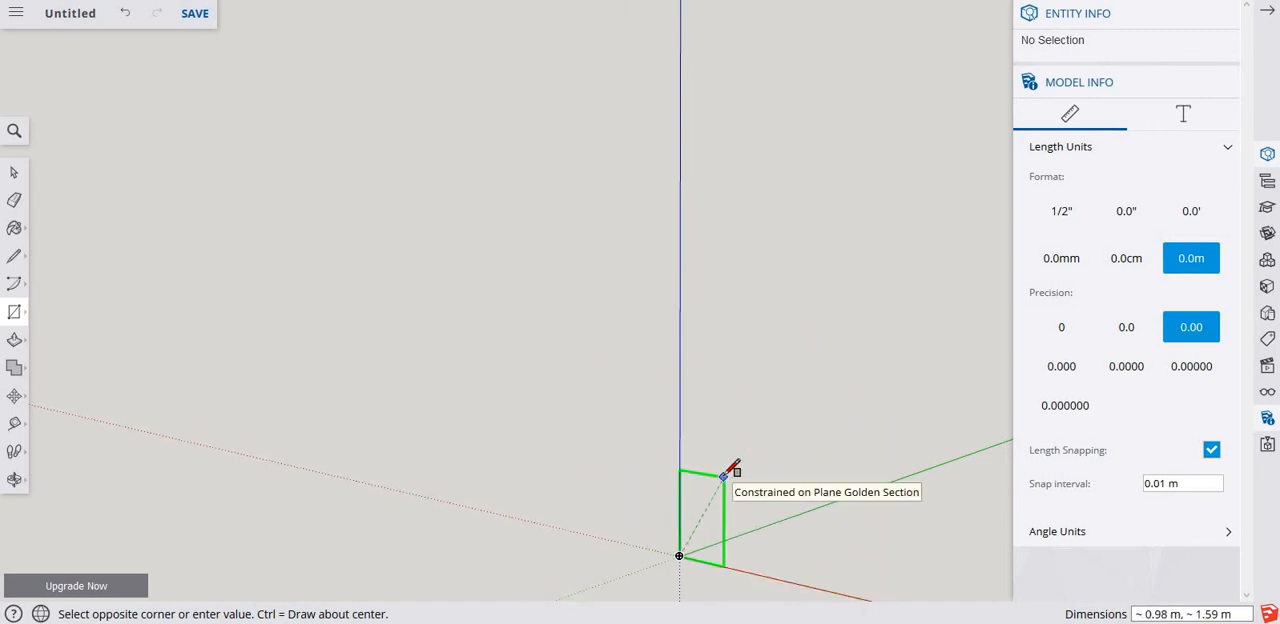
pyautogui.press('Escape')
# Draw a 10 by 10 m square on the ground plane with the Rectangle tool, starting at the origin.
pyautogui.click(679, 554)
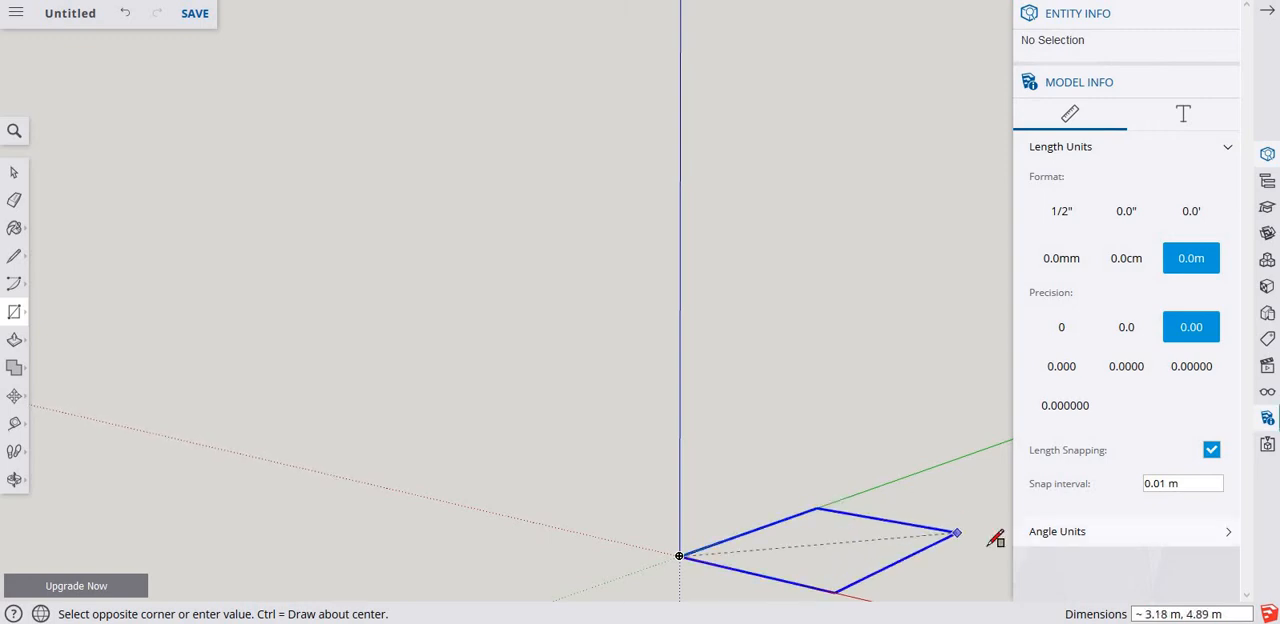
pyautogui.scroll(-2, 934, 523)
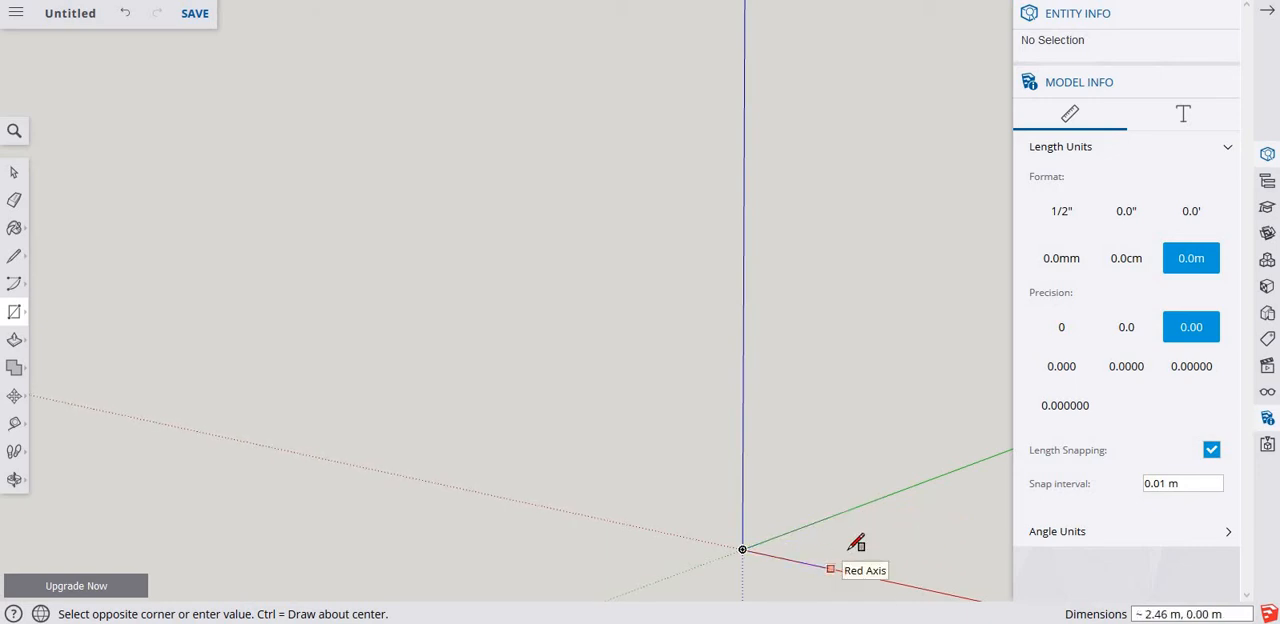
pyautogui.moveTo(849, 568); pyautogui.dragTo(720, 335, button='middle')
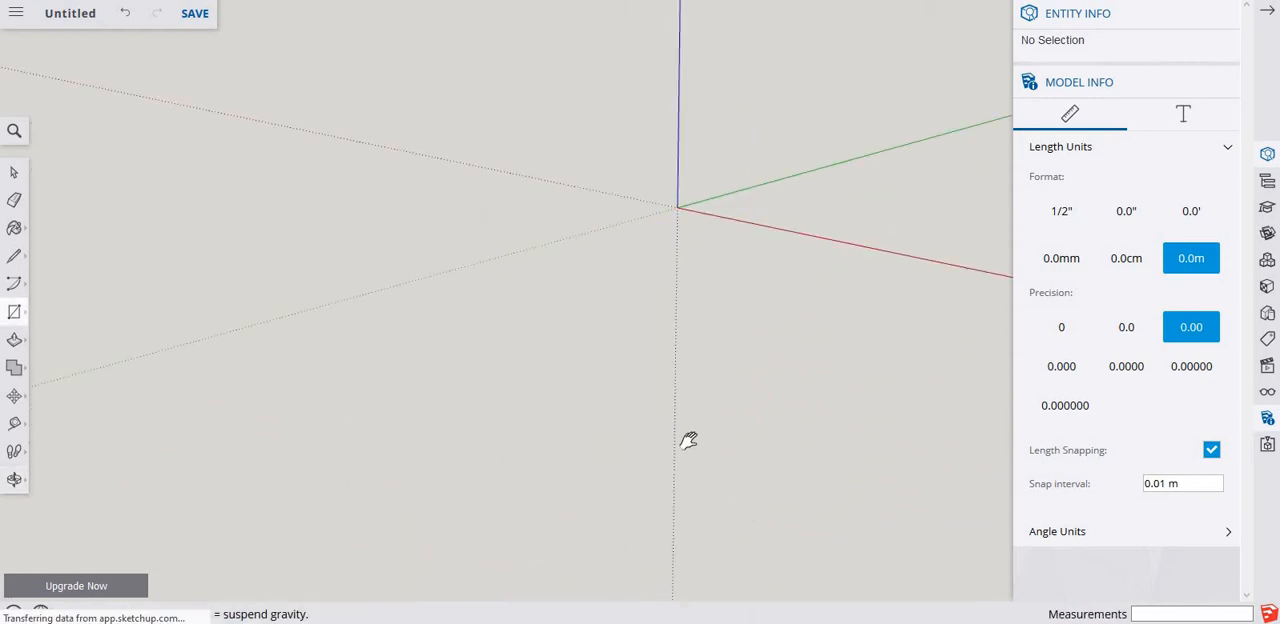
pyautogui.moveTo(689, 440); pyautogui.dragTo(694, 437, button='middle')
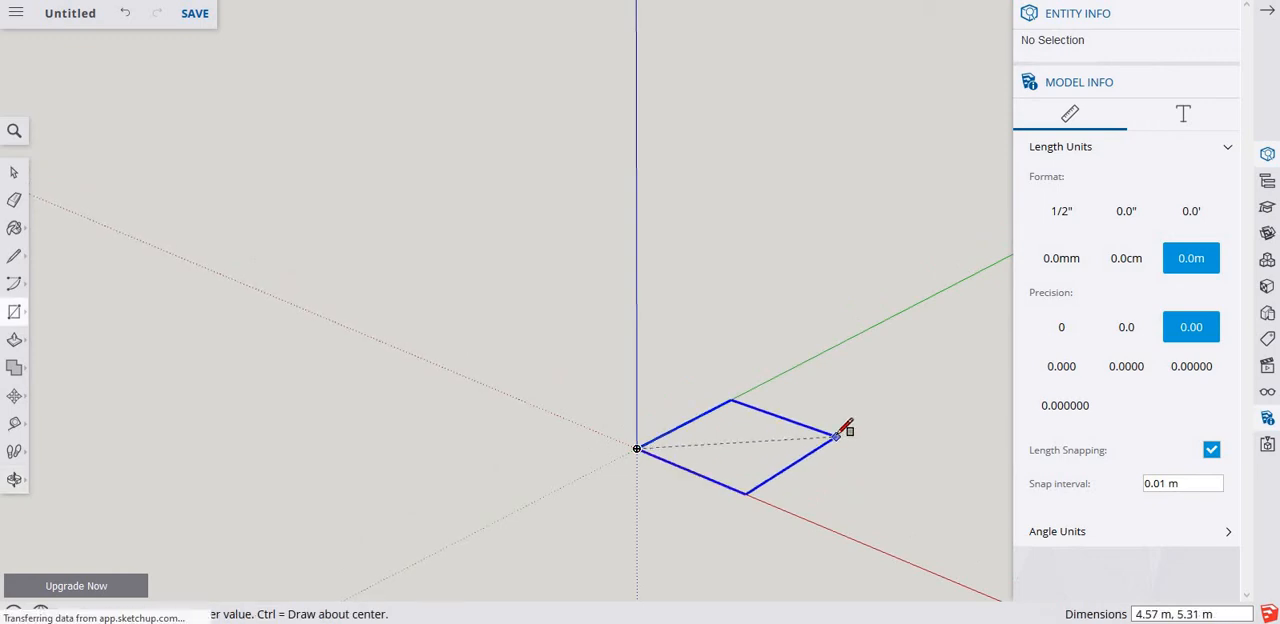
pyautogui.write('10,10')
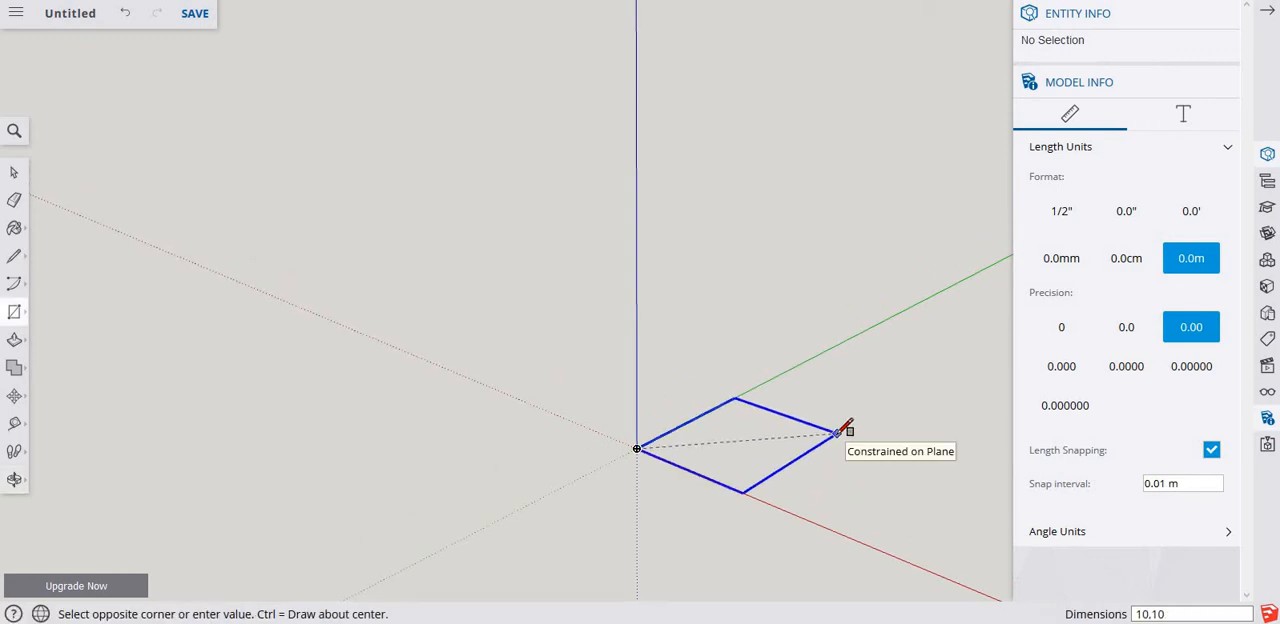
pyautogui.press('Return')
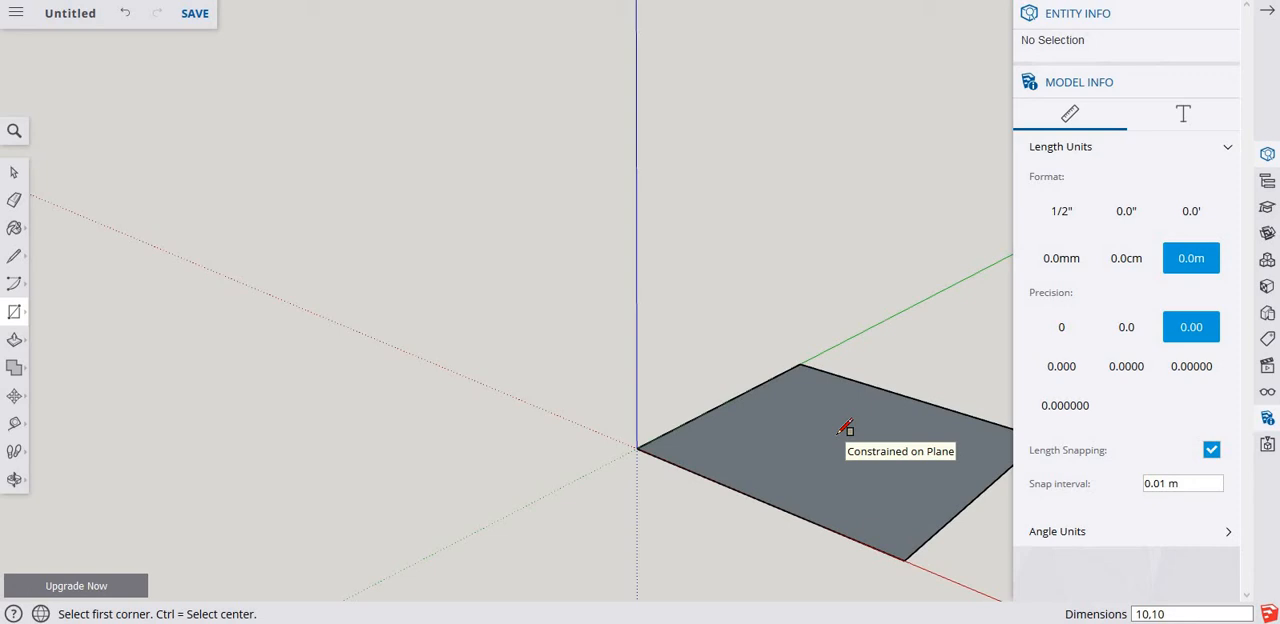
# View the whole square from a higher angle and measure its edge along the red axis from the origin.
pyautogui.hotkey('ctrl', 'shift', 'e')
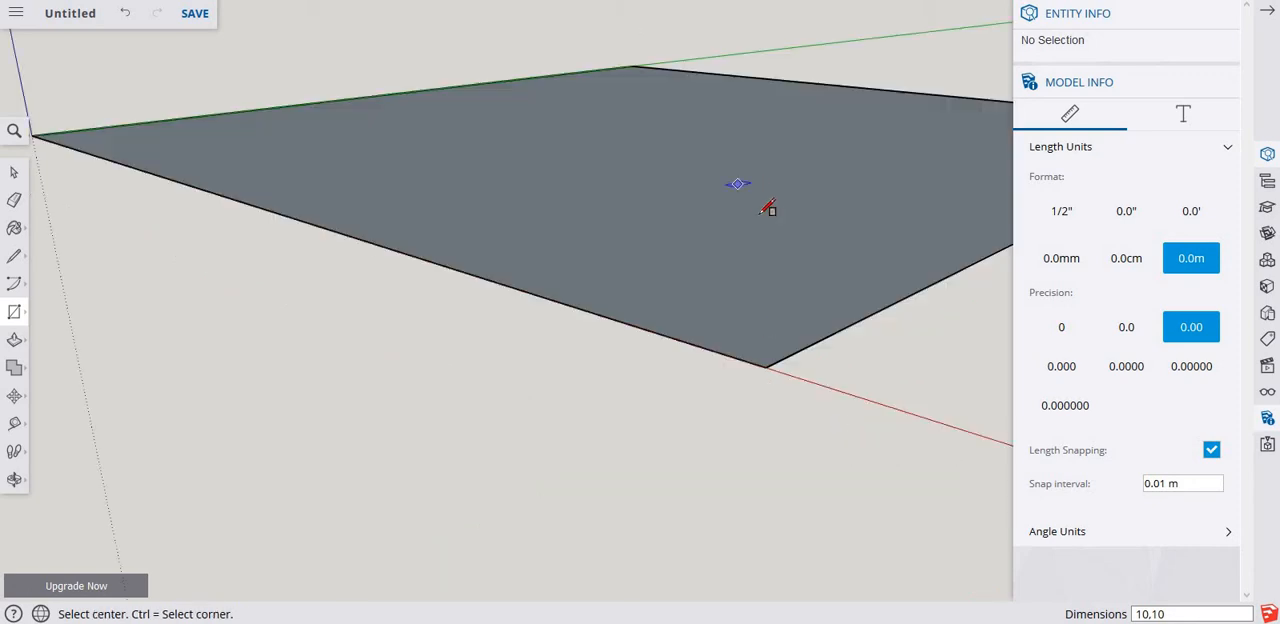
pyautogui.moveTo(786, 256); pyautogui.dragTo(588, 235, button='middle')
pyautogui.scroll(-5, 560, 290)
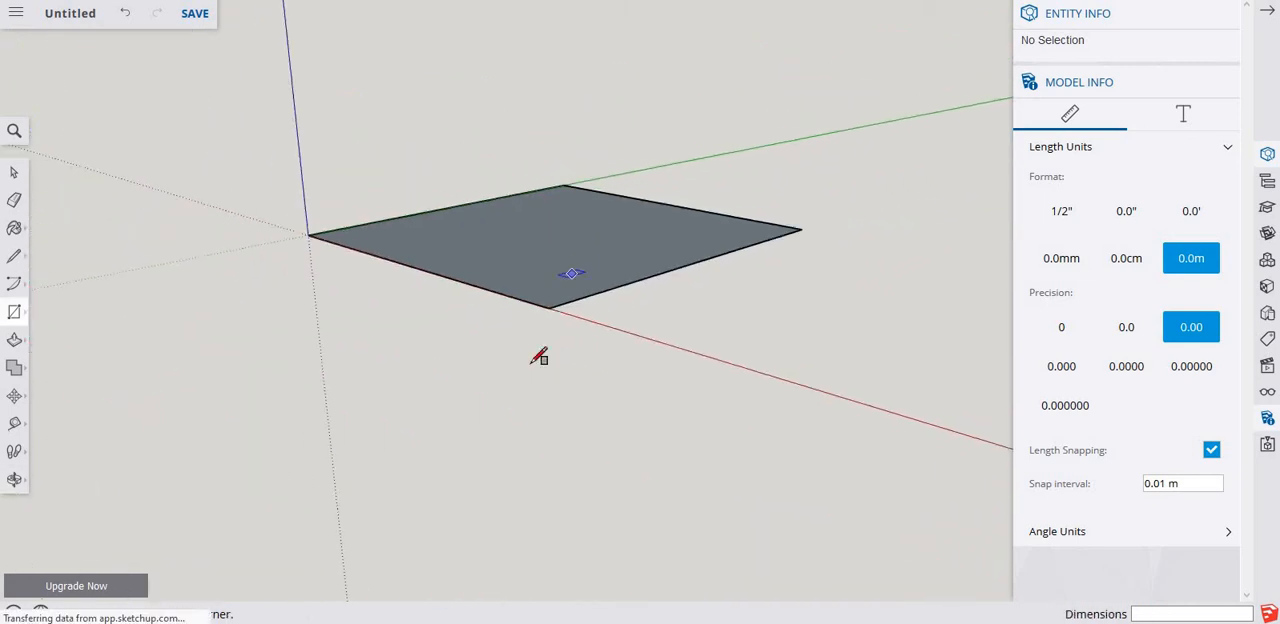
pyautogui.moveTo(534, 354); pyautogui.dragTo(571, 449, button='middle')
pyautogui.moveTo(558, 360); pyautogui.dragTo(557, 354, button='middle')
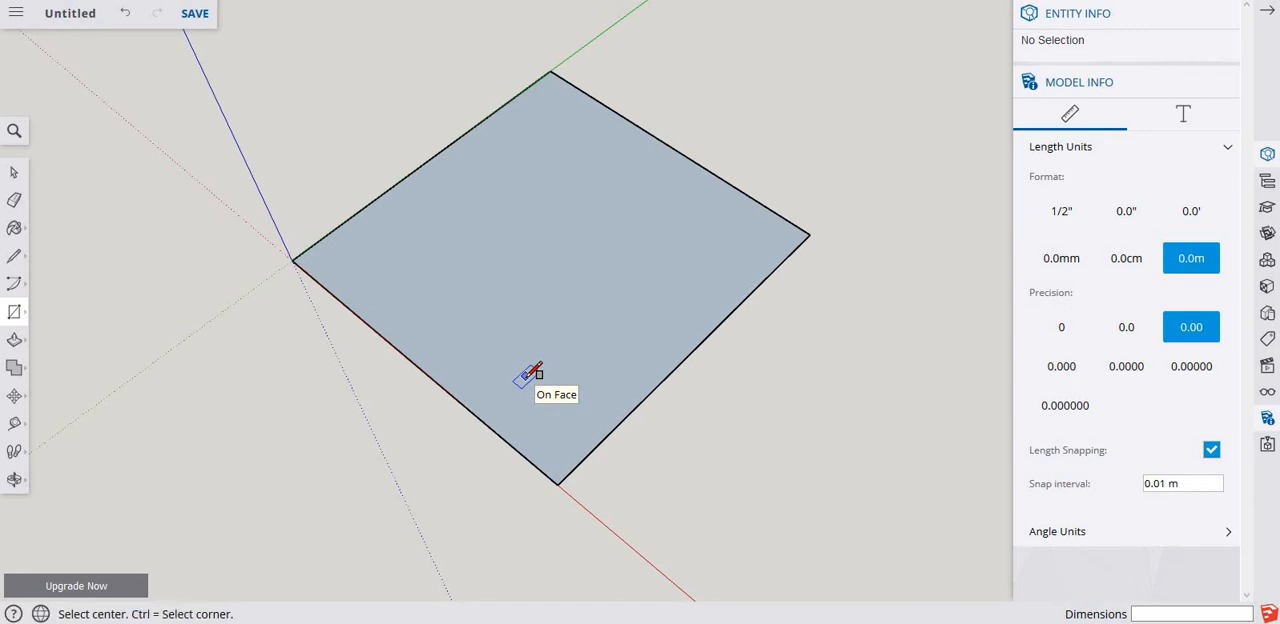
pyautogui.press('t')
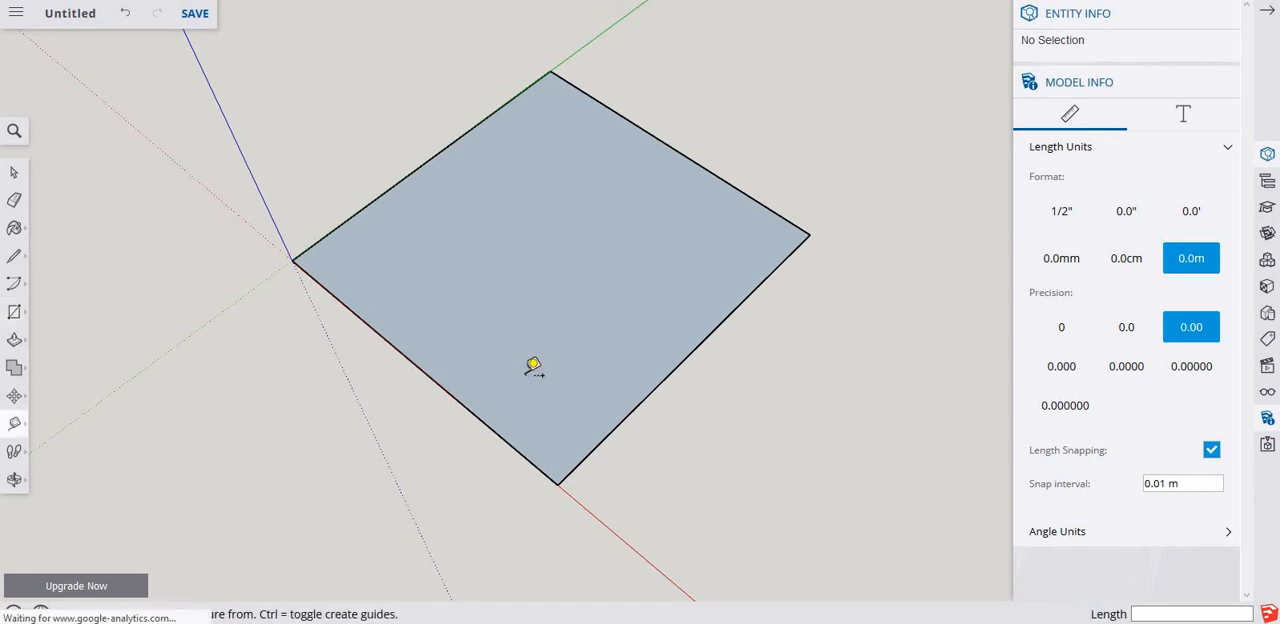
pyautogui.click(292, 260)
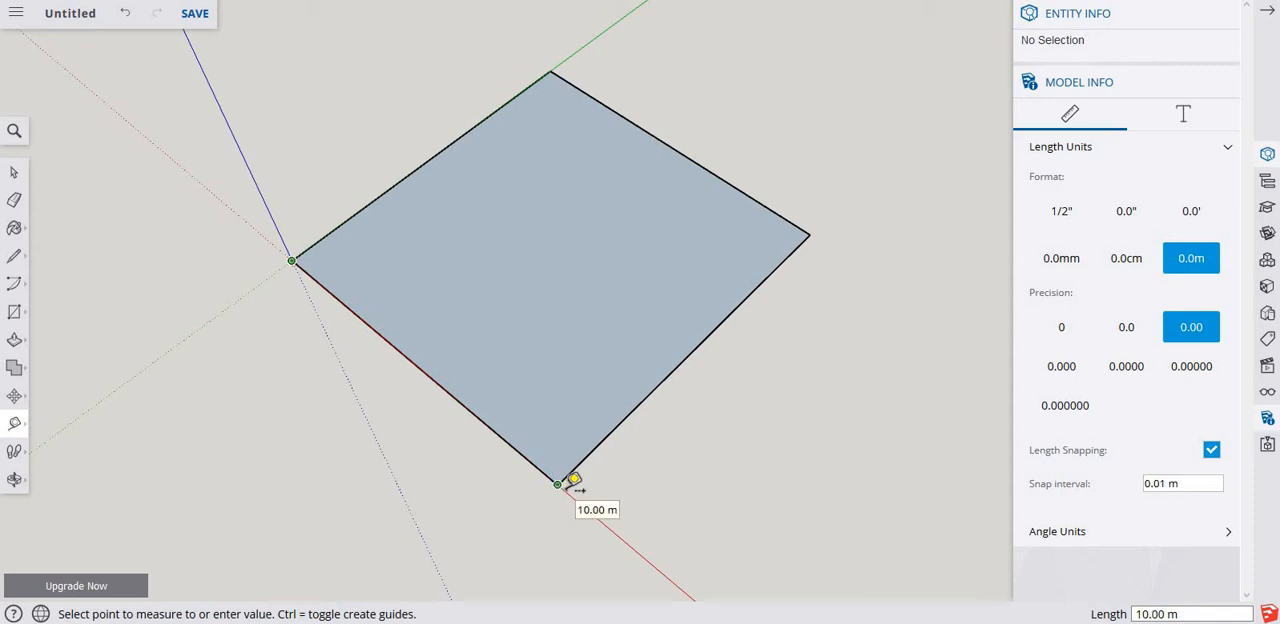
pyautogui.click(573, 480)
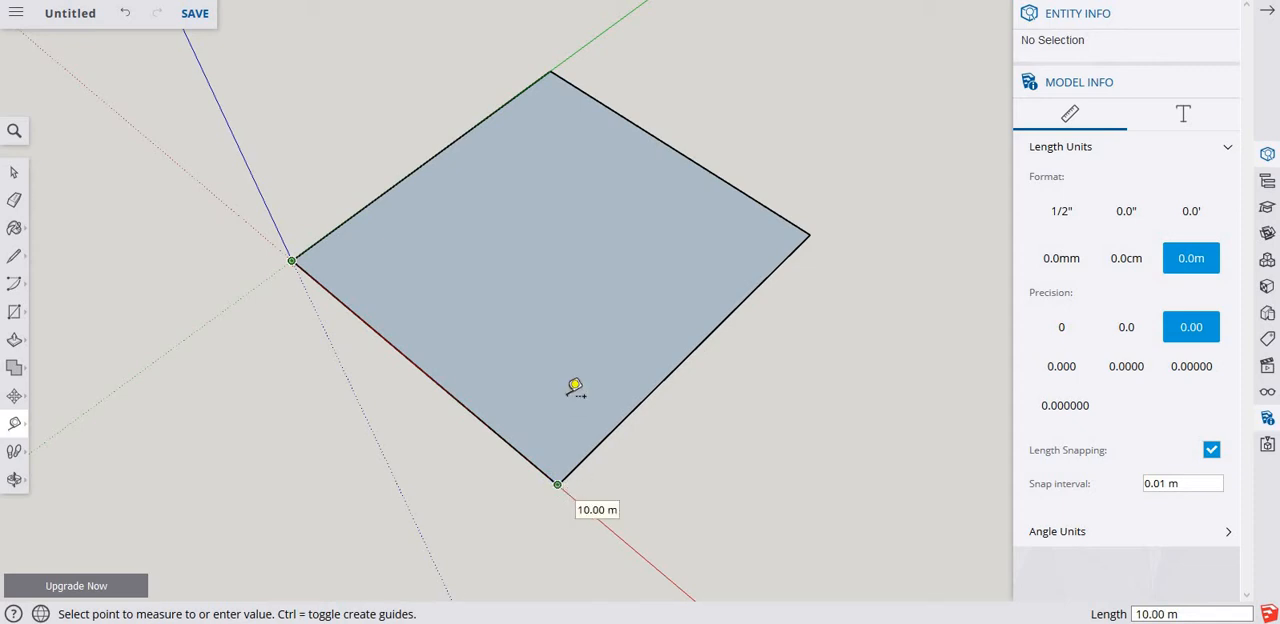
# Place two crossing guide lines on the square, each about 5 m from an axis edge, and erase both guides.
pyautogui.click(409, 174)
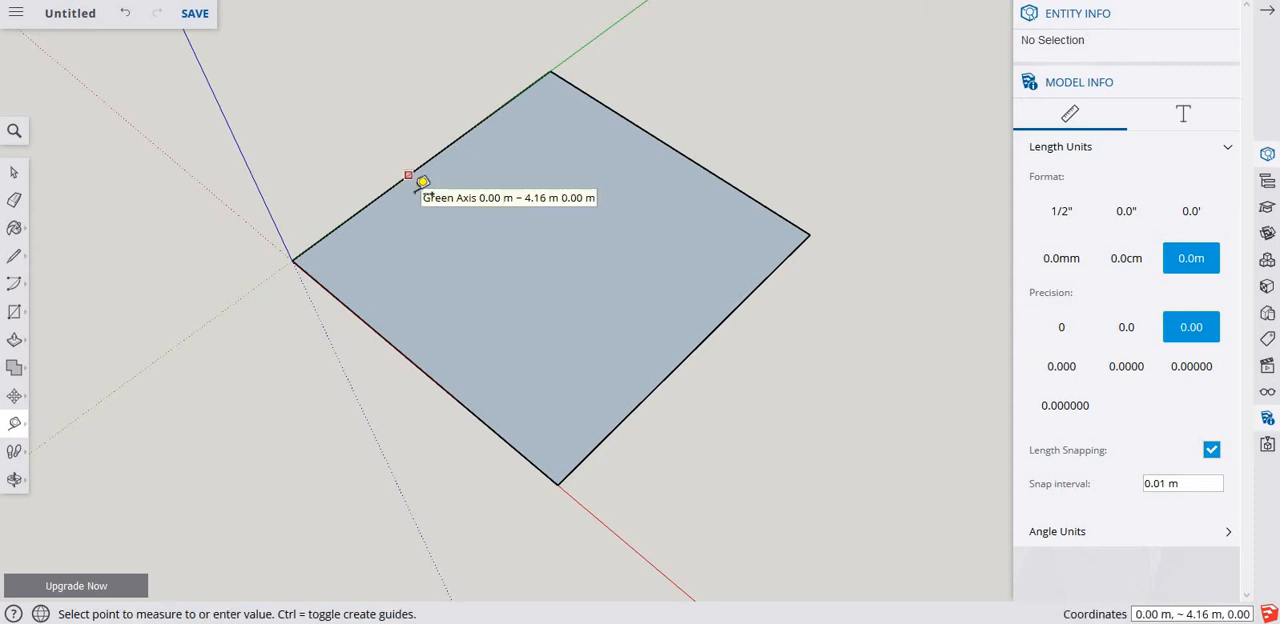
pyautogui.click(540, 259)
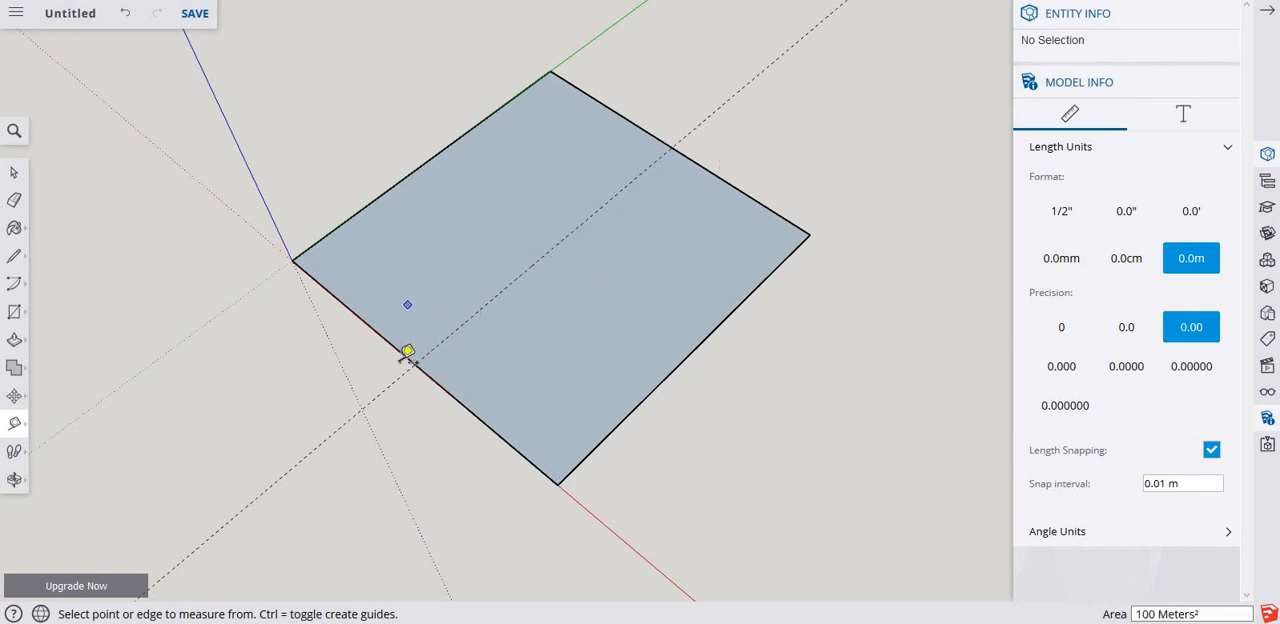
pyautogui.click(386, 338)
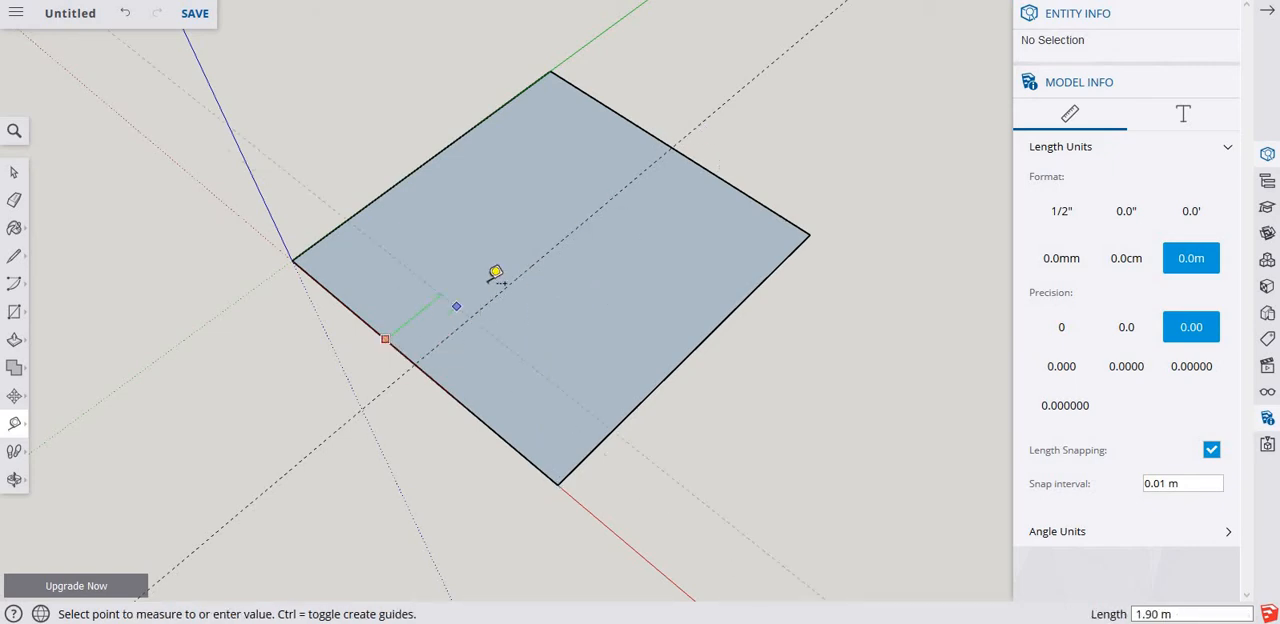
pyautogui.click(433, 152)
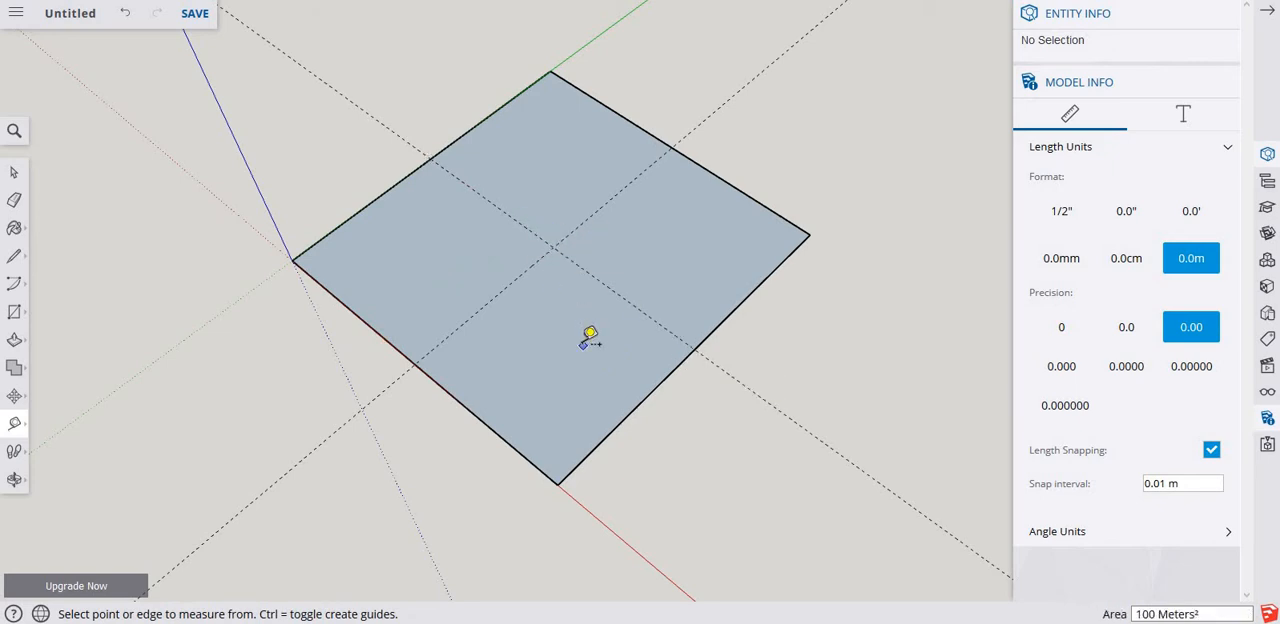
pyautogui.press('e')
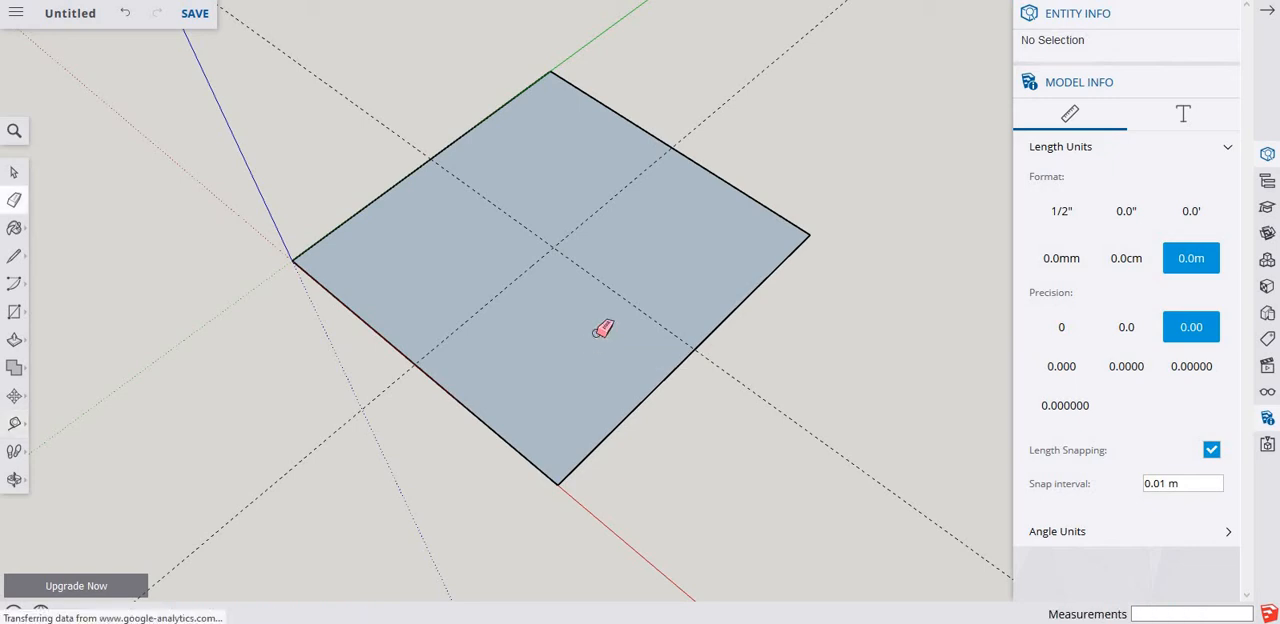
pyautogui.moveTo(578, 272)
pyautogui.mouseDown()
pyautogui.moveTo(527, 251)
pyautogui.moveTo(570, 269)
pyautogui.mouseUp()
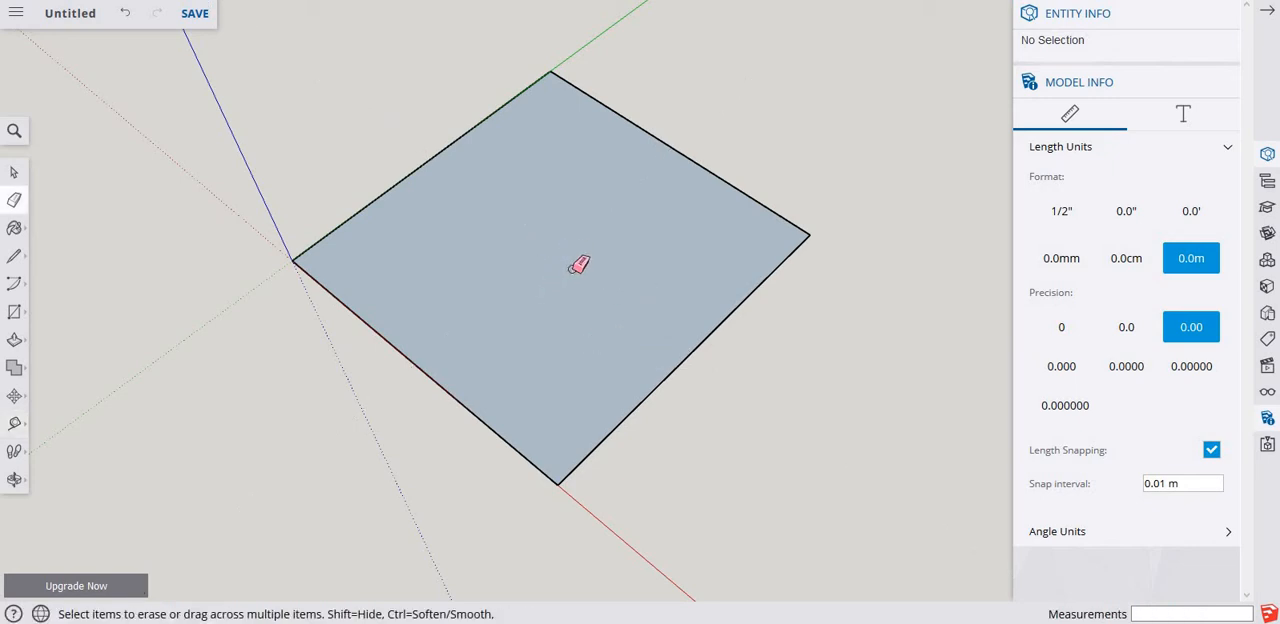
# Extrude the square face upward by 10 m with Push/Pull to form a cube.
pyautogui.press('p')
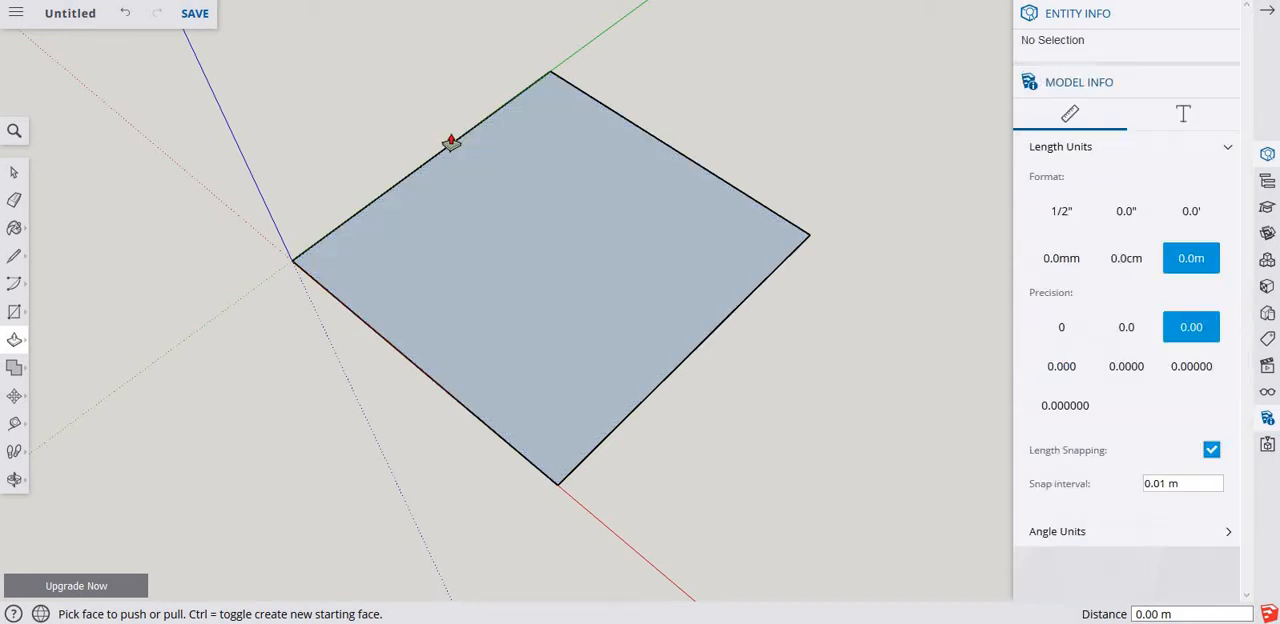
pyautogui.click(537, 340)
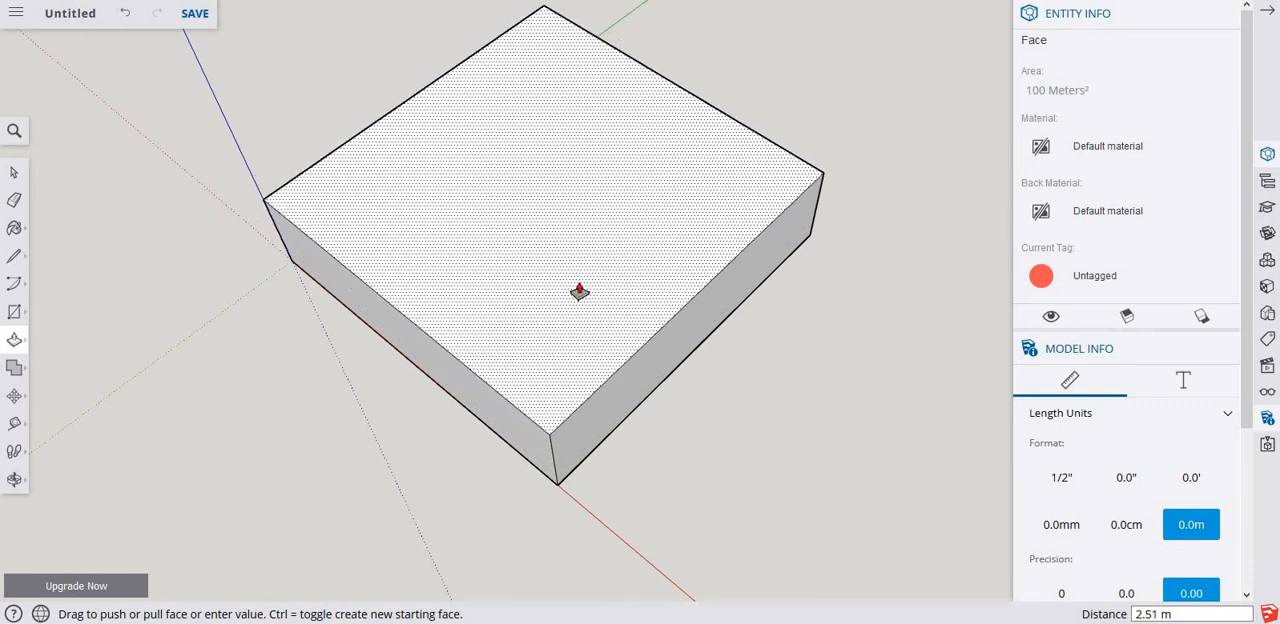
pyautogui.click(578, 226)
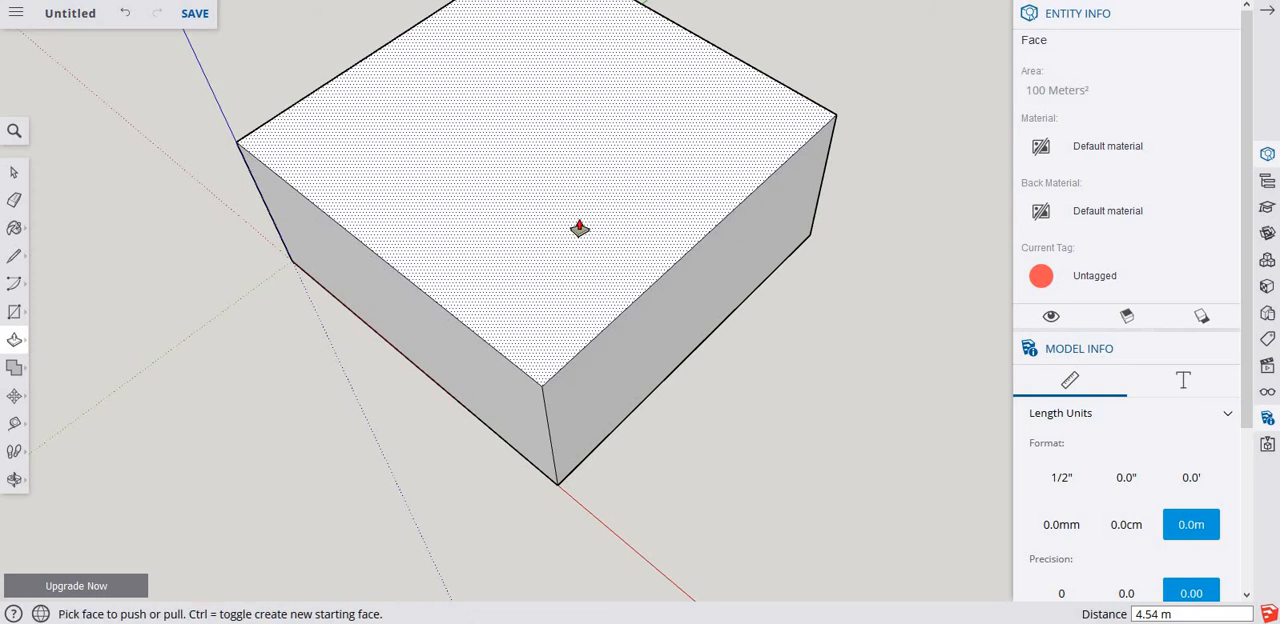
pyautogui.write('10')
pyautogui.press('Return')
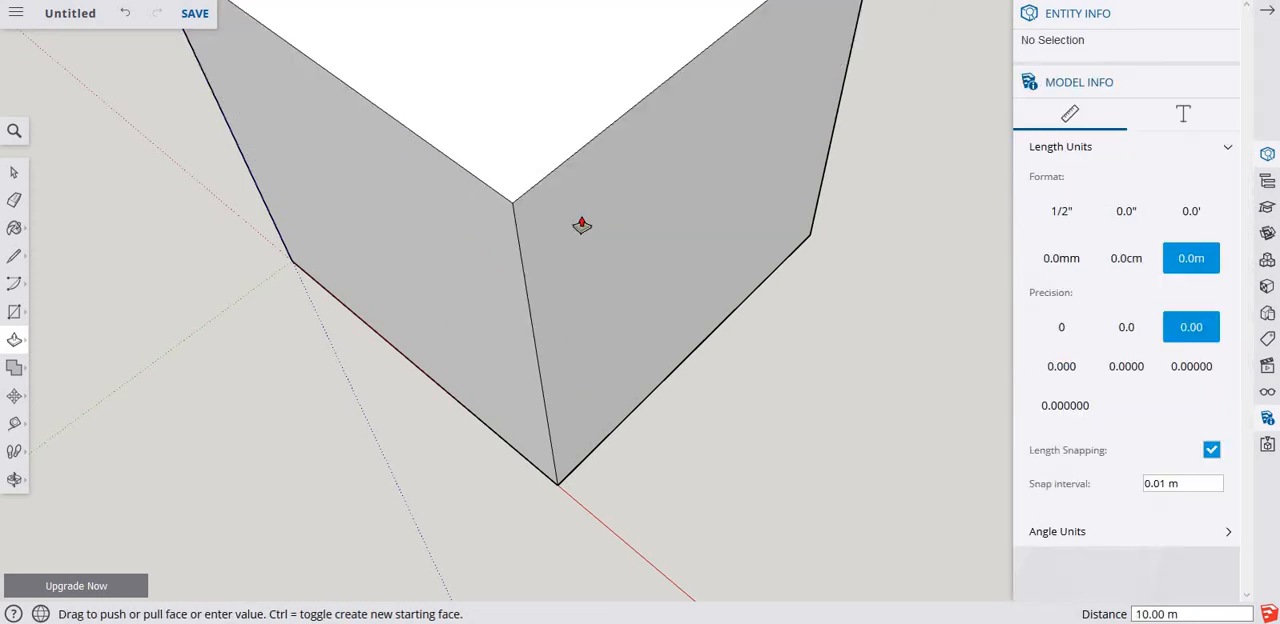
pyautogui.scroll(-6, 582, 225)
pyautogui.keyDown('shift'); pyautogui.moveTo(587, 272); pyautogui.dragTo(591, 280, button='middle'); pyautogui.keyUp('shift')
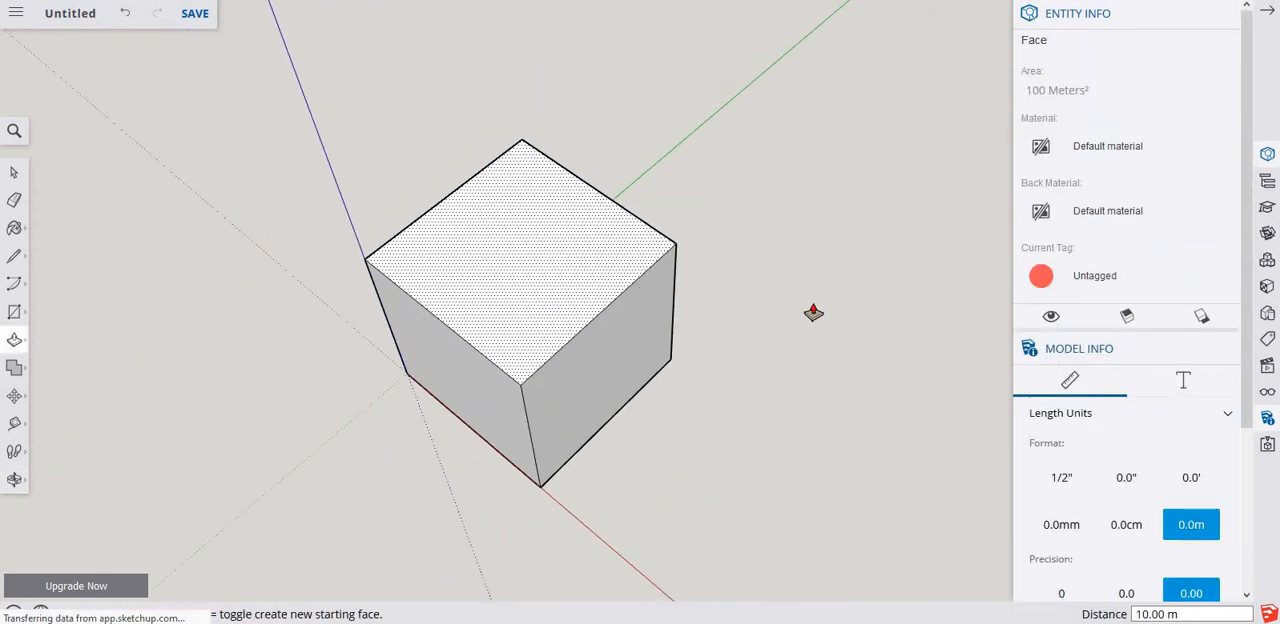
# Select the cube's upper edges and top face one at a time to inspect each one's entity information.
pyautogui.press('space')
pyautogui.moveTo(663, 404); pyautogui.dragTo(737, 195, button='middle')
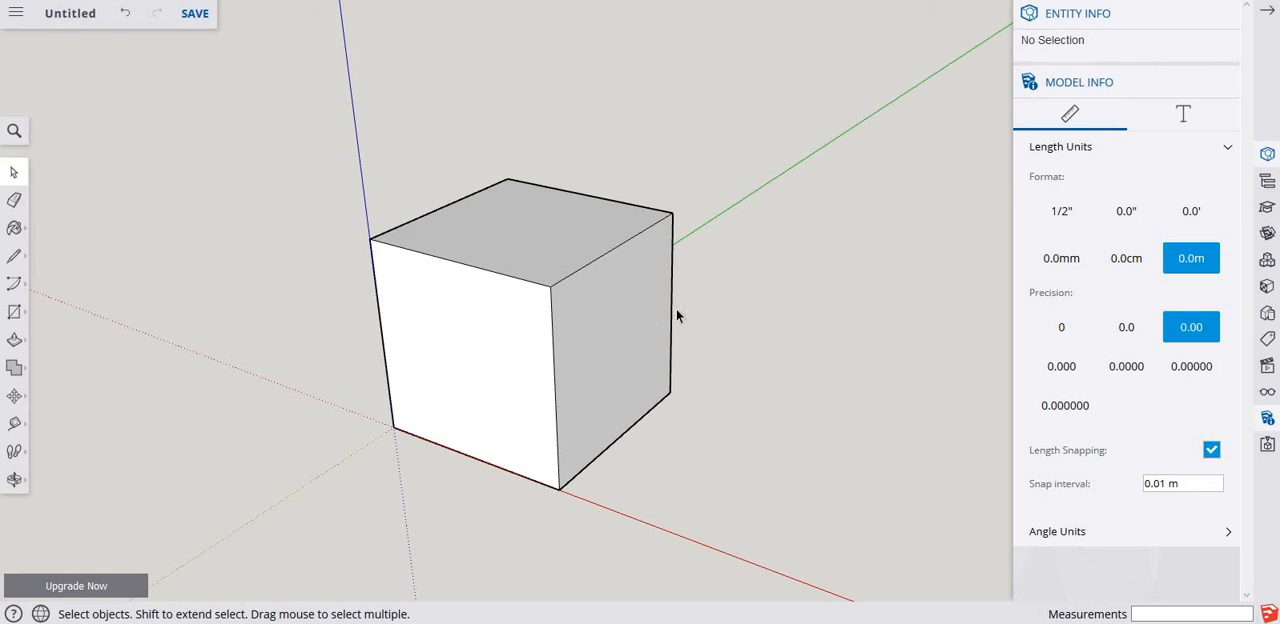
pyautogui.click(489, 270)
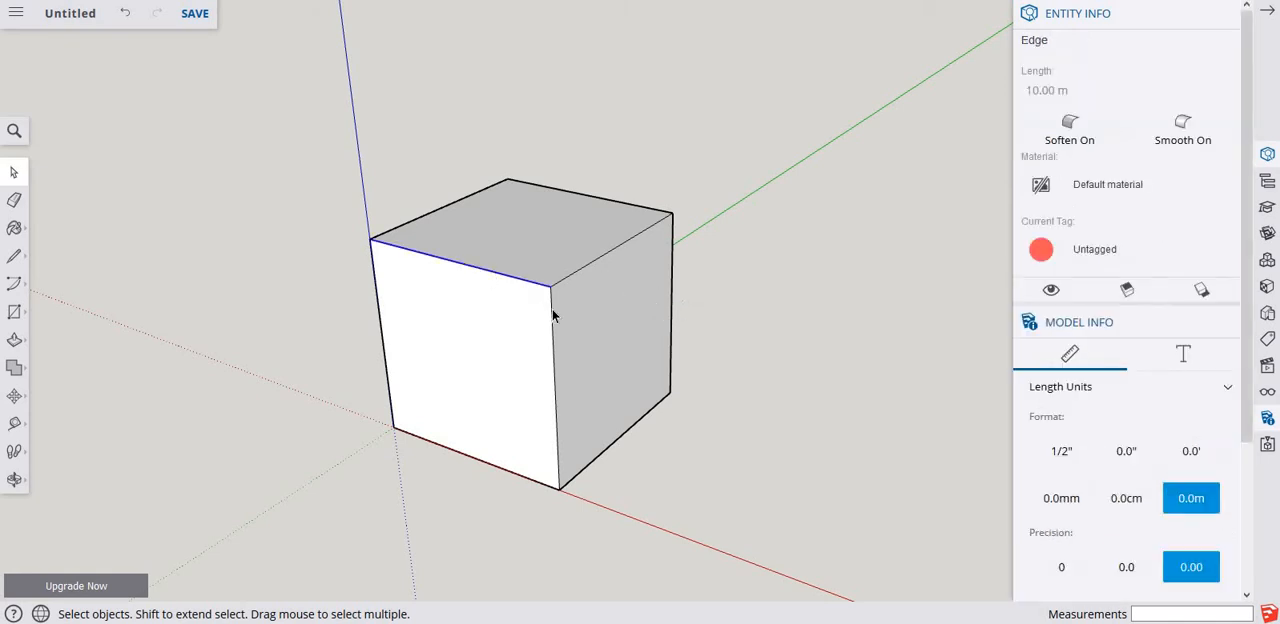
pyautogui.click(552, 309)
pyautogui.click(562, 279)
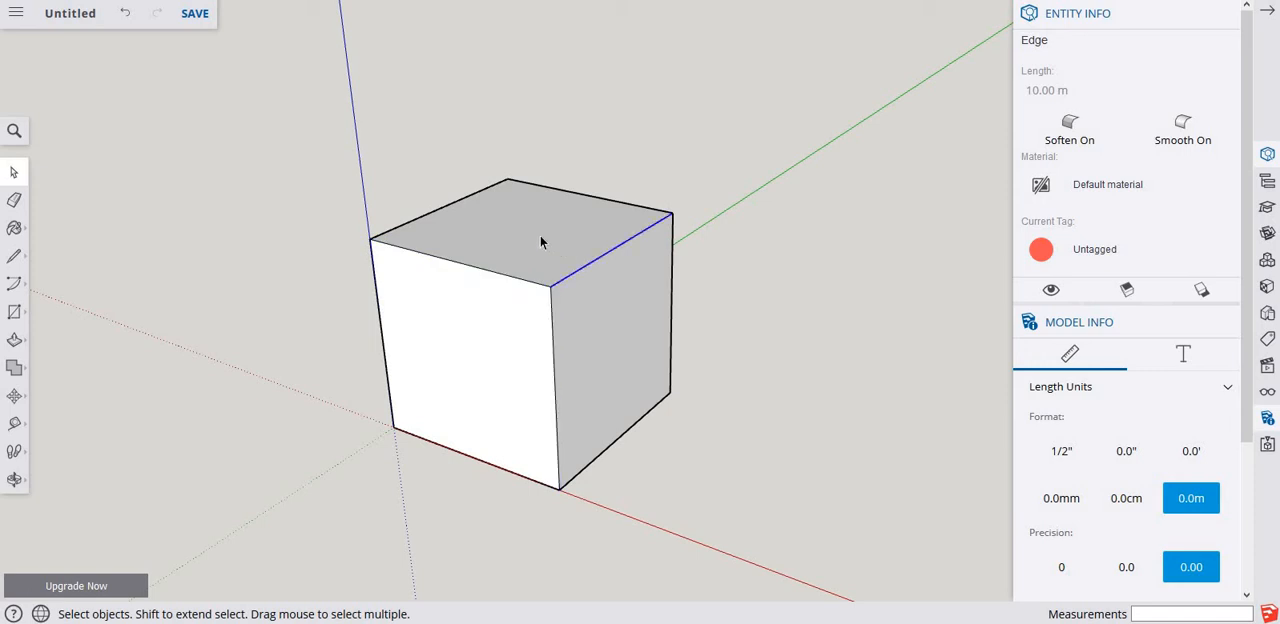
pyautogui.click(540, 238)
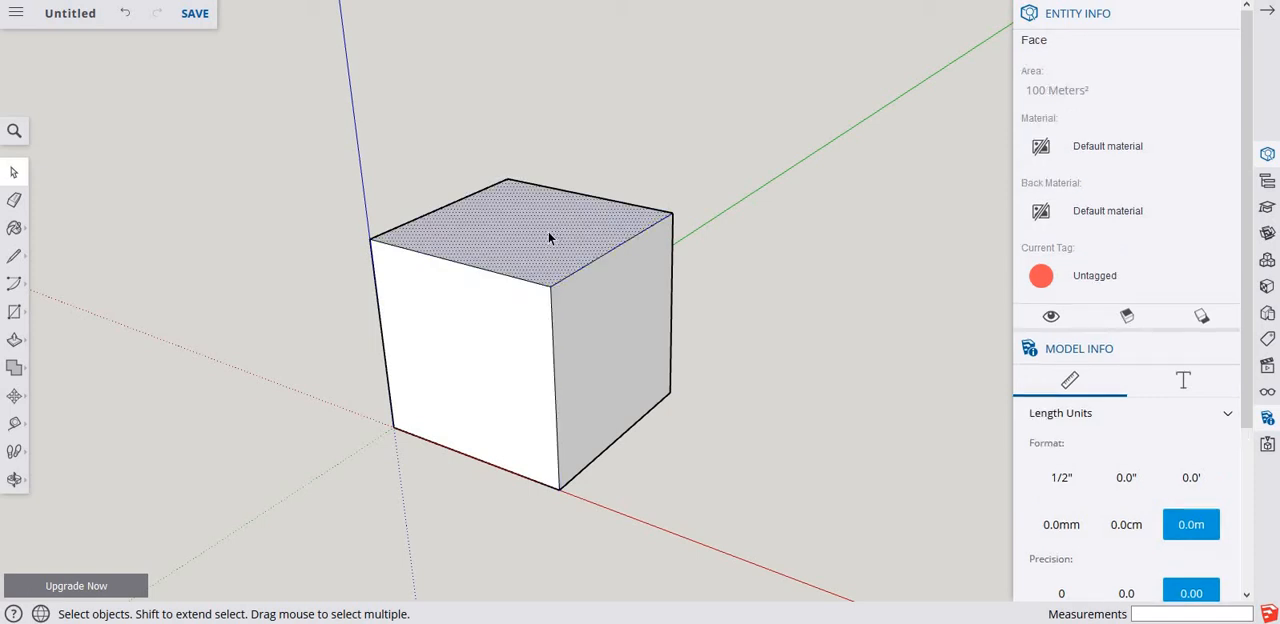
pyautogui.click(495, 272)
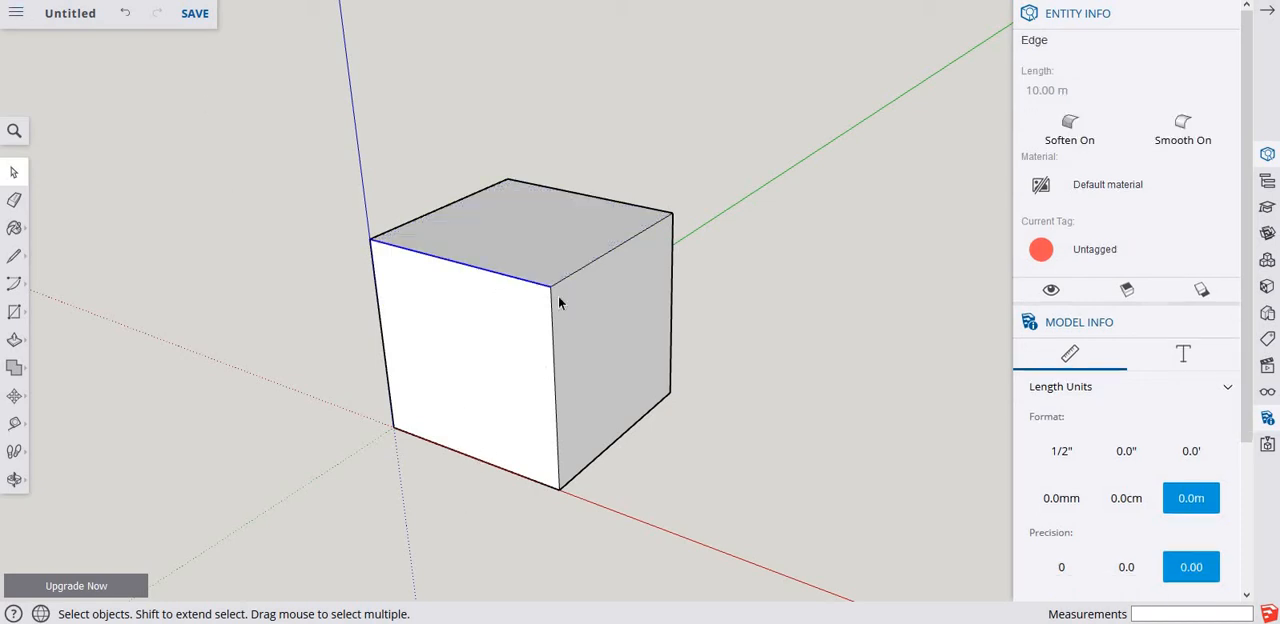
# Move the cube's bottom edge on the side facing along the green axis outward by about 5.55 m.
pyautogui.moveTo(557, 291); pyautogui.dragTo(538, 324, button='middle')
pyautogui.moveTo(598, 377); pyautogui.dragTo(570, 370, button='middle')
pyautogui.scroll(1, 550, 310)
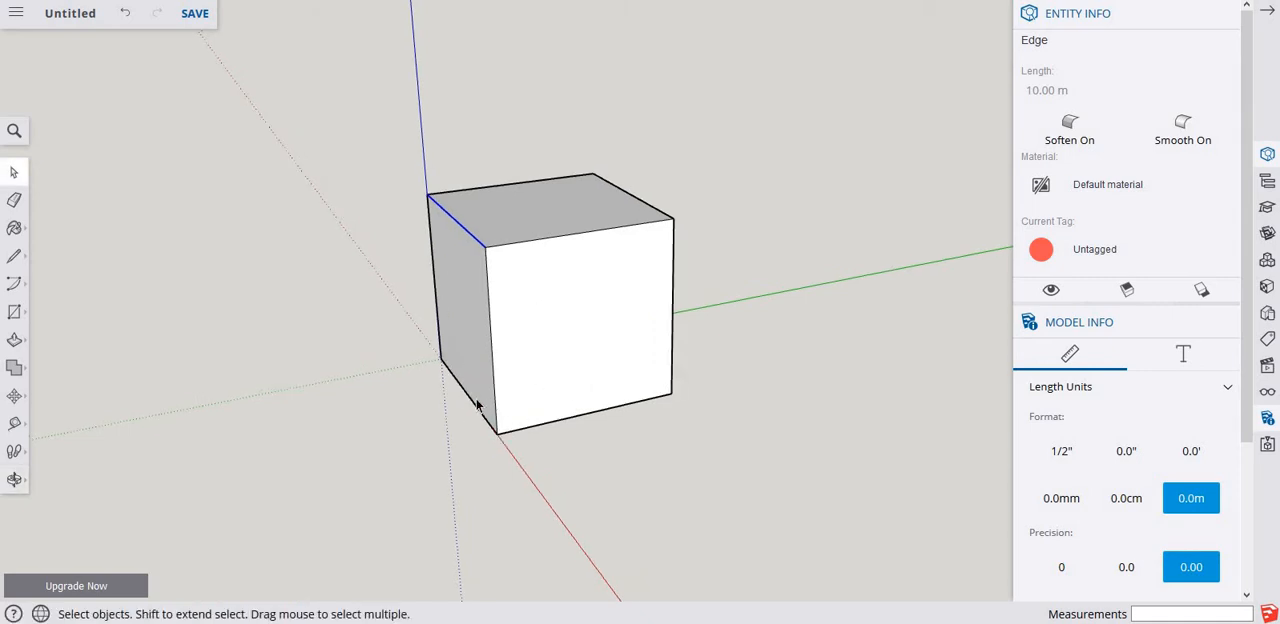
pyautogui.moveTo(557, 362); pyautogui.dragTo(677, 373, button='middle')
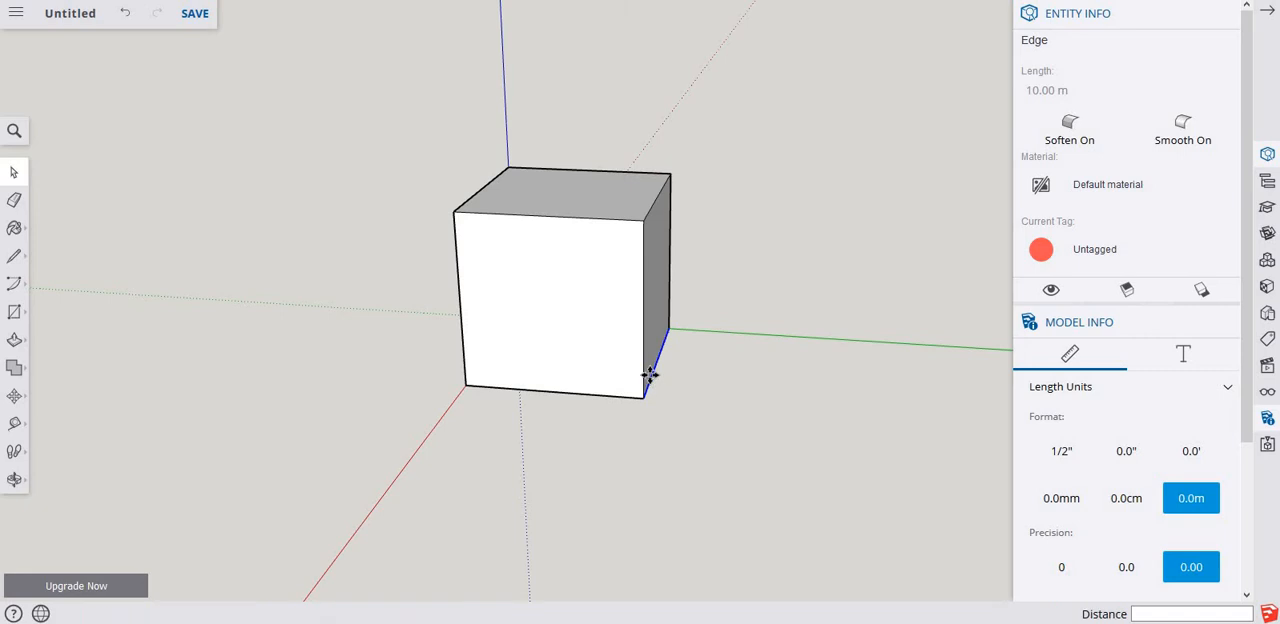
pyautogui.press('m')
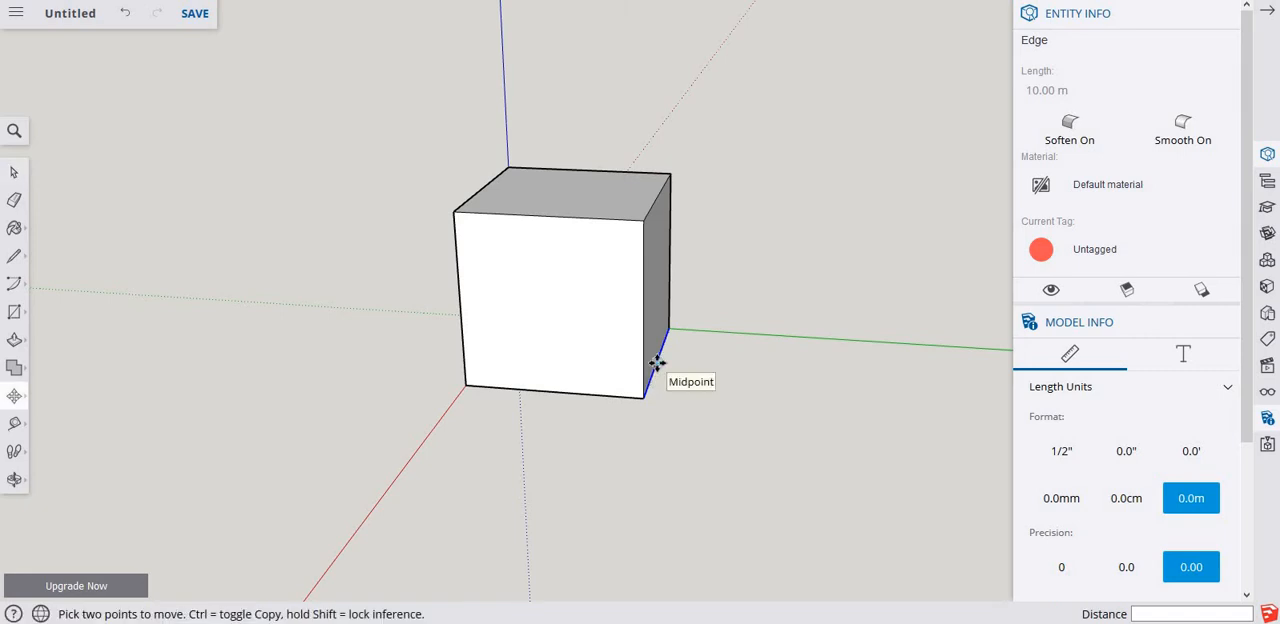
pyautogui.click(656, 362)
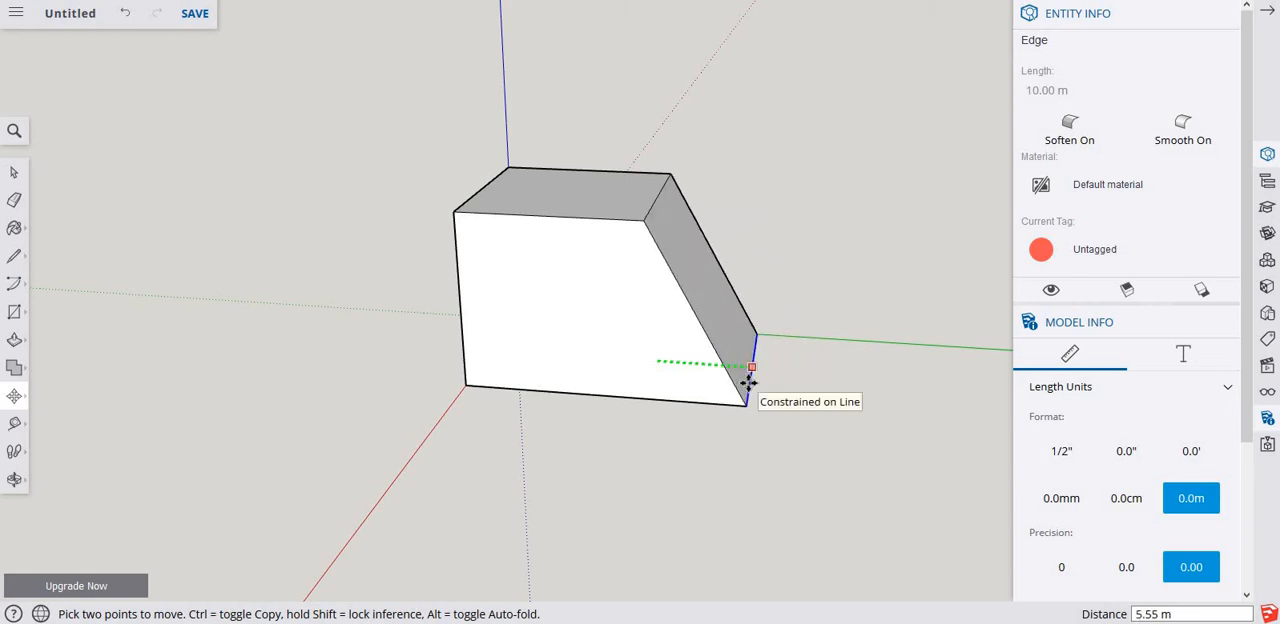
pyautogui.click(746, 384)
pyautogui.press('space')
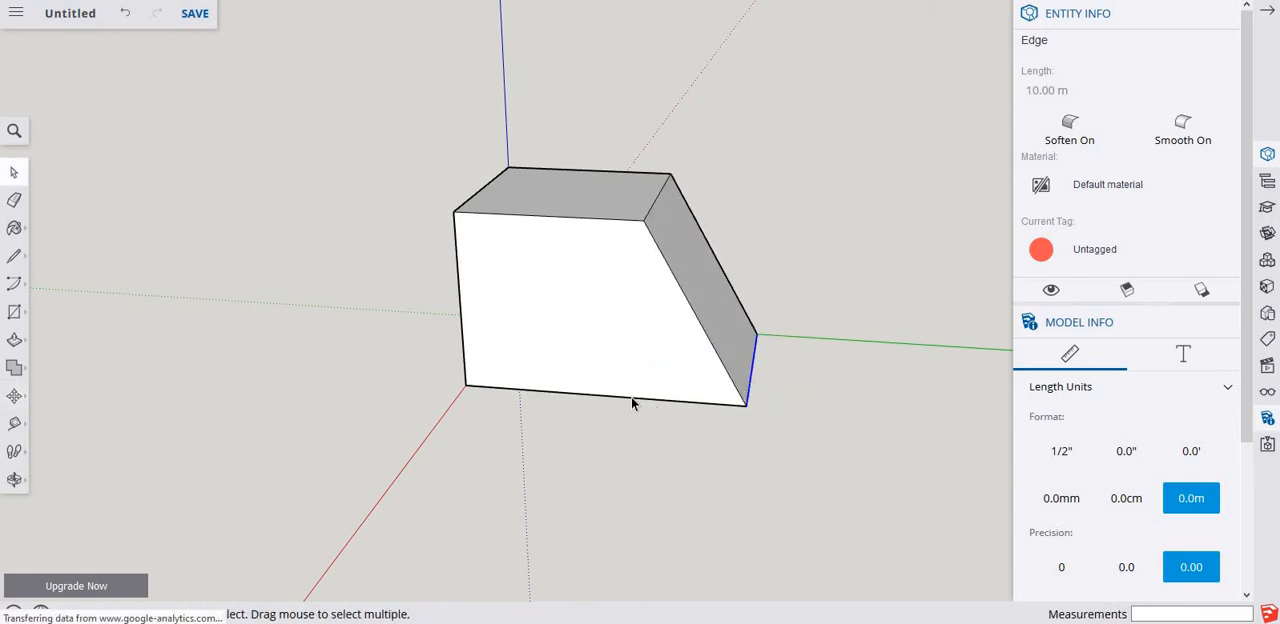
# Move the front bottom edge facing along the red axis outward by about 8.12 m.
pyautogui.click(631, 397)
pyautogui.press('m')
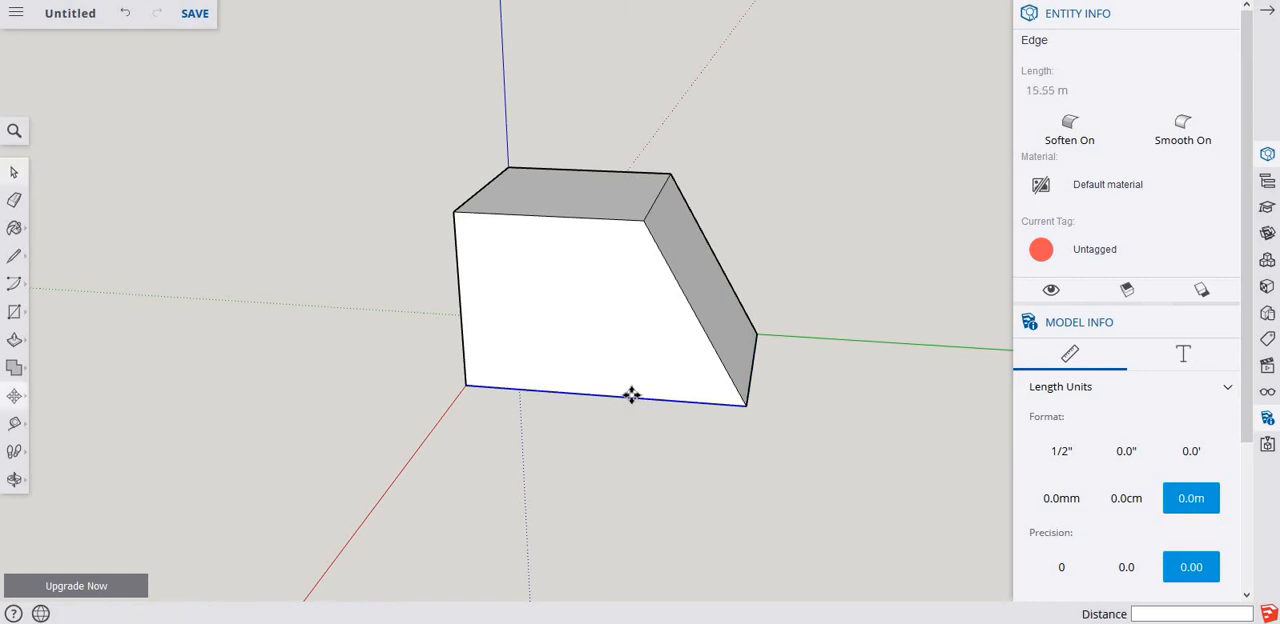
pyautogui.click(580, 441)
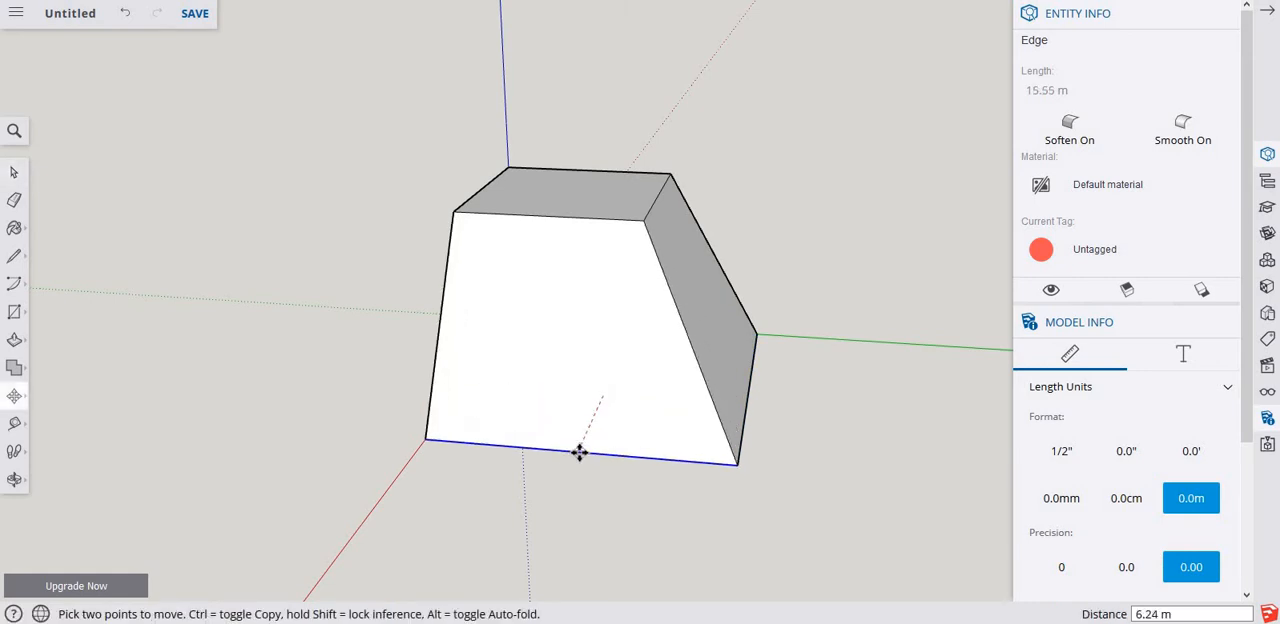
pyautogui.click(566, 470)
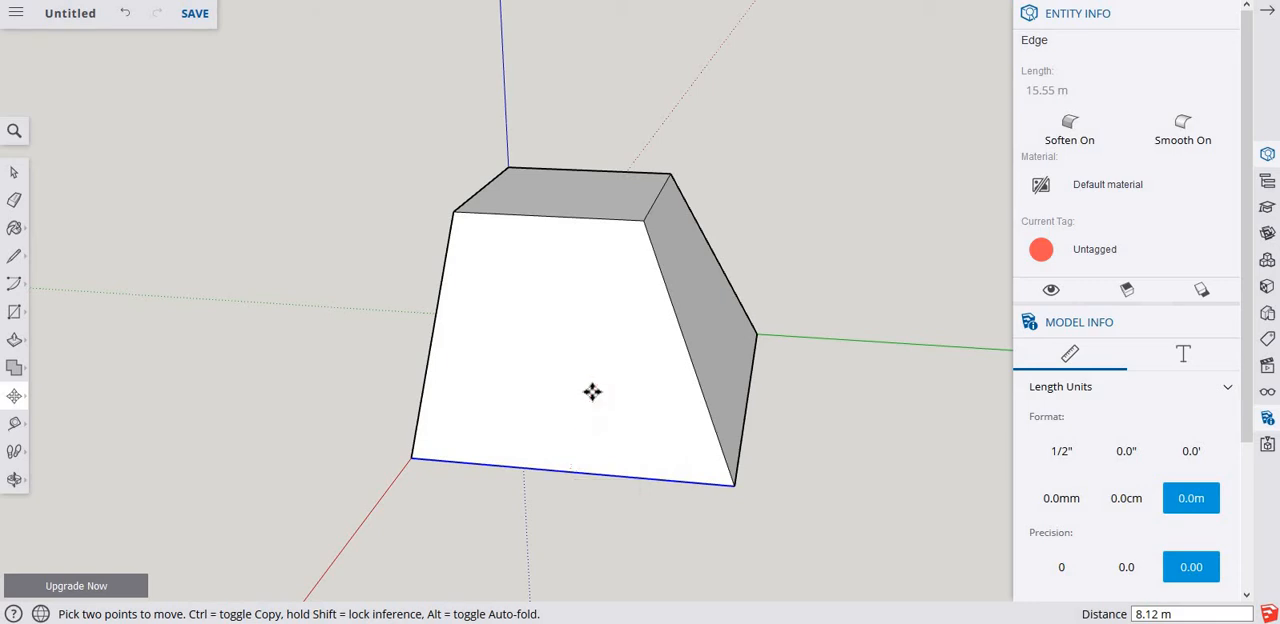
pyautogui.press('space')
# Select the entire tapered solid and make it a component named rock, glued to None.
pyautogui.scroll(-2, 596, 343)
pyautogui.moveTo(665, 313); pyautogui.dragTo(553, 328, button='middle')
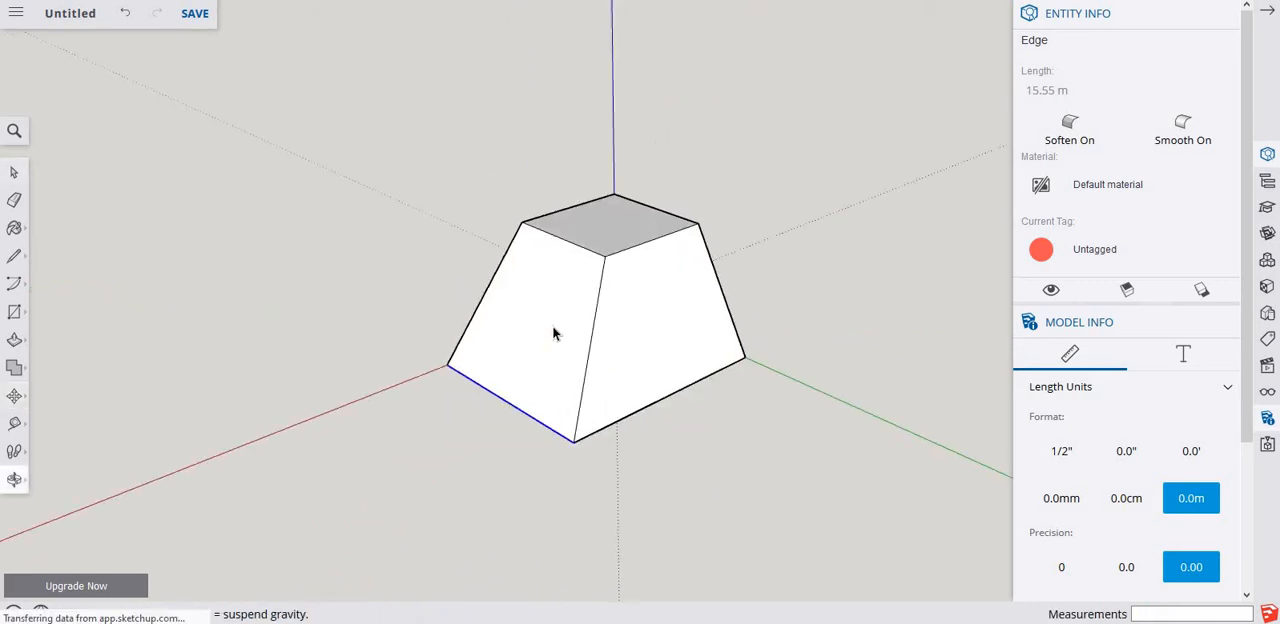
pyautogui.moveTo(644, 299); pyautogui.dragTo(658, 325, button='middle')
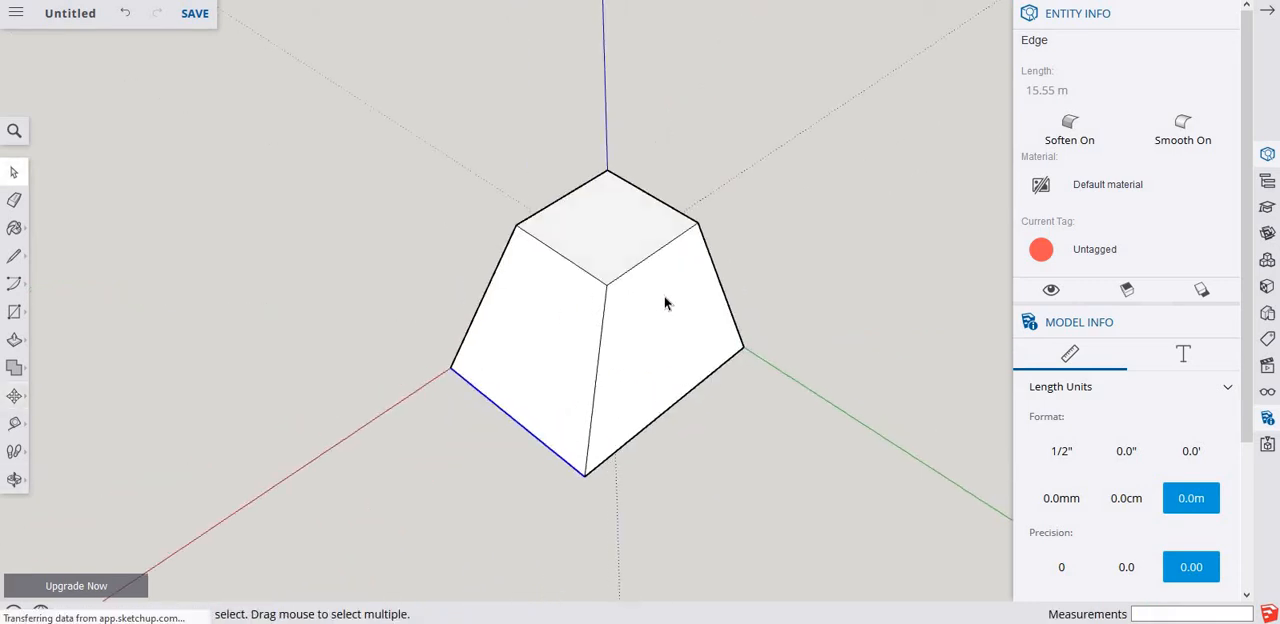
pyautogui.scroll(1, 686, 320)
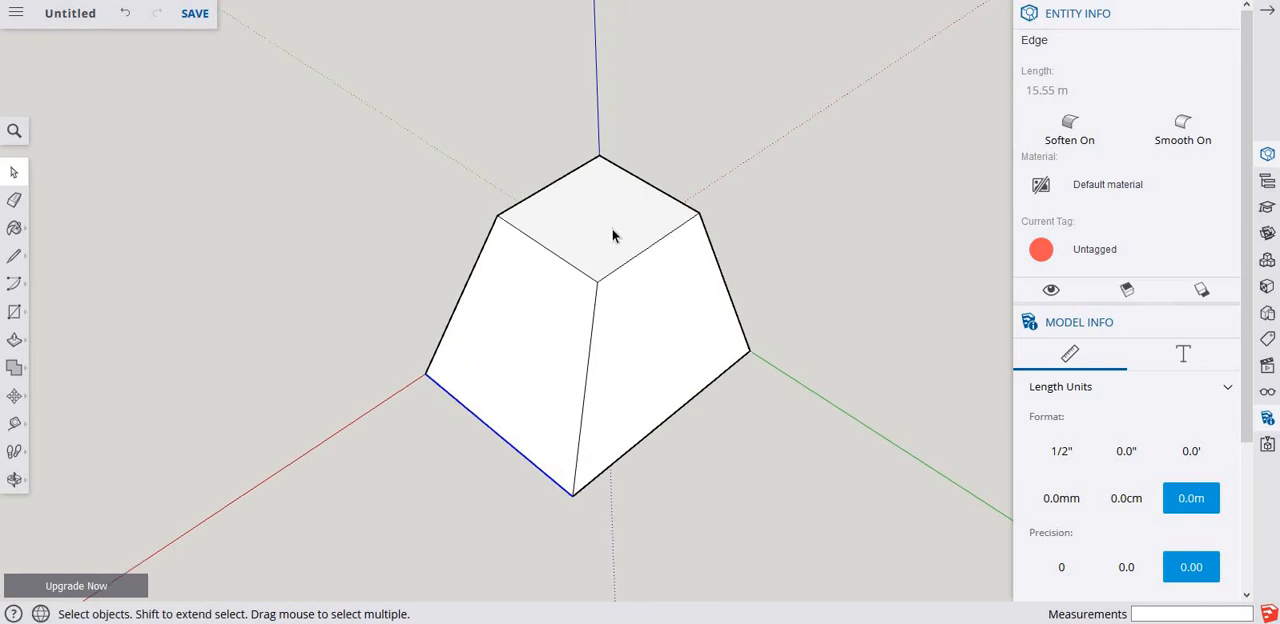
pyautogui.doubleClick(613, 235)
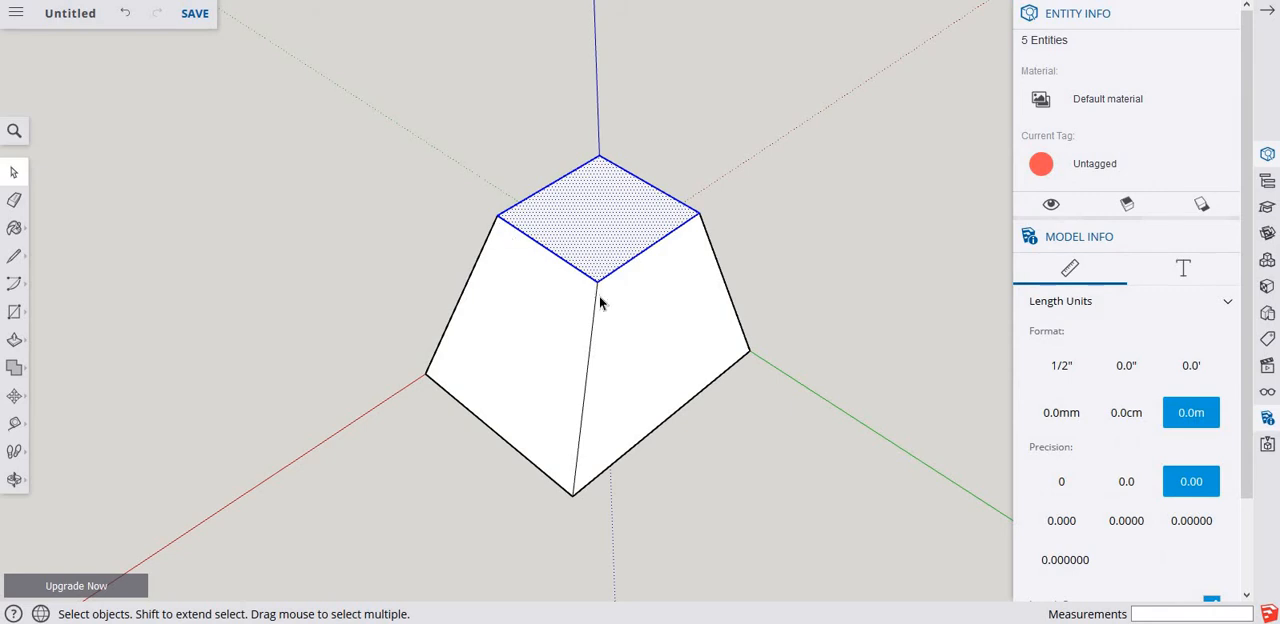
pyautogui.tripleClick(662, 348)
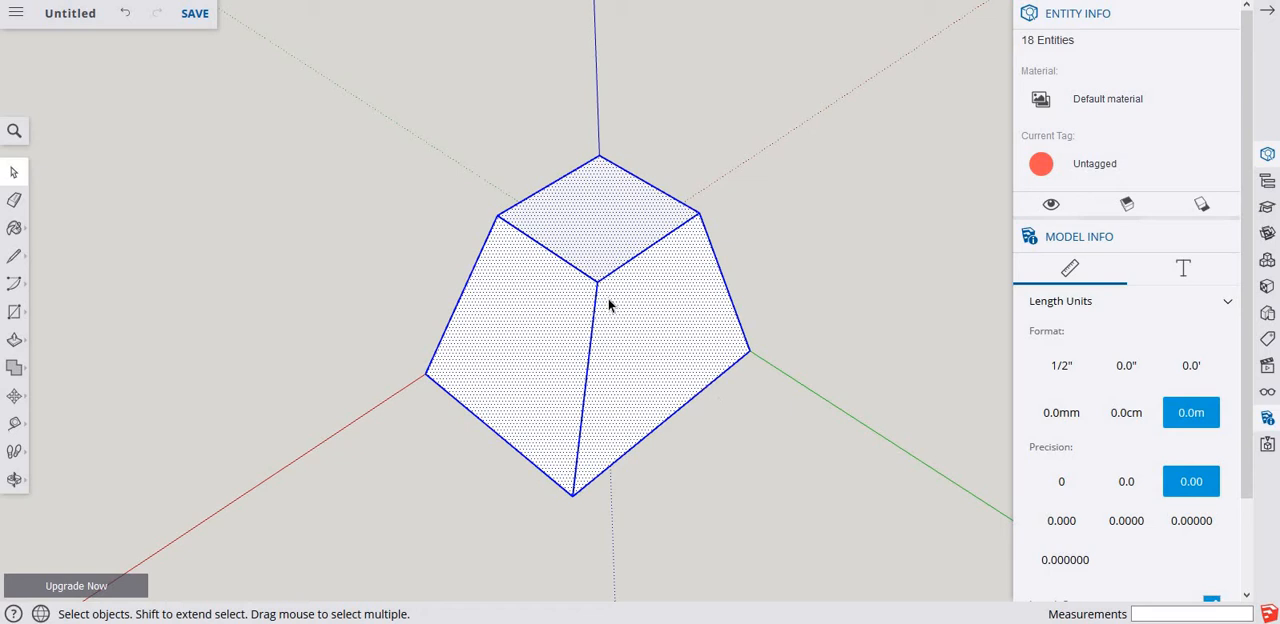
pyautogui.rightClick(532, 307)
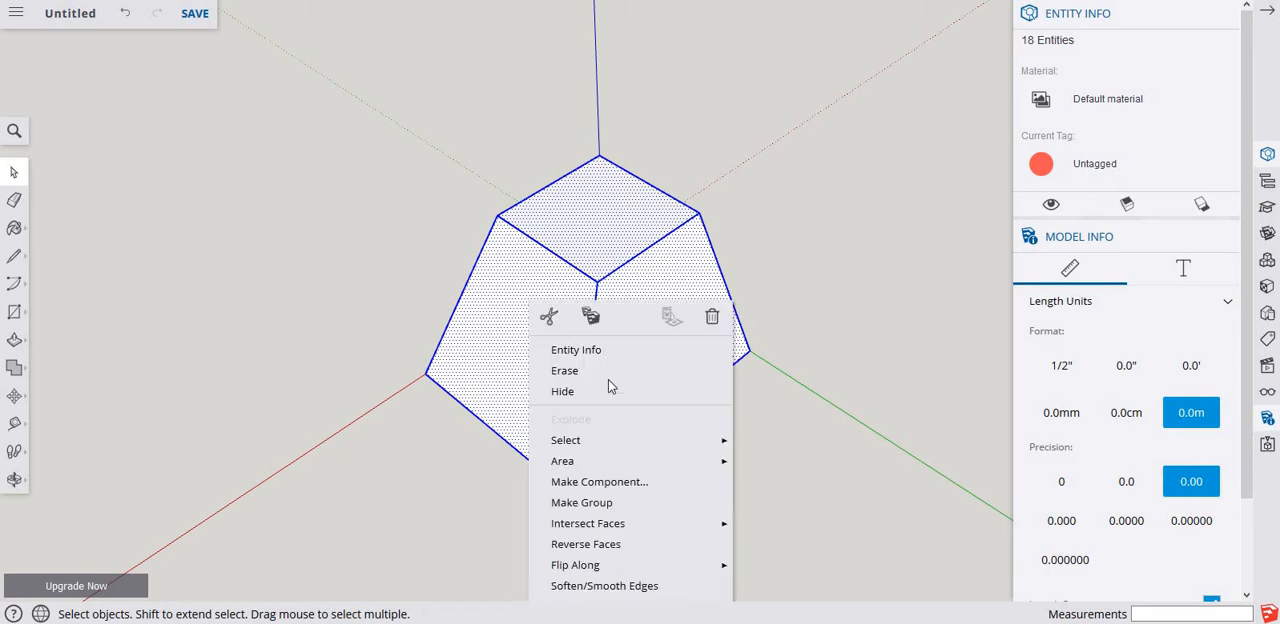
pyautogui.click(599, 481)
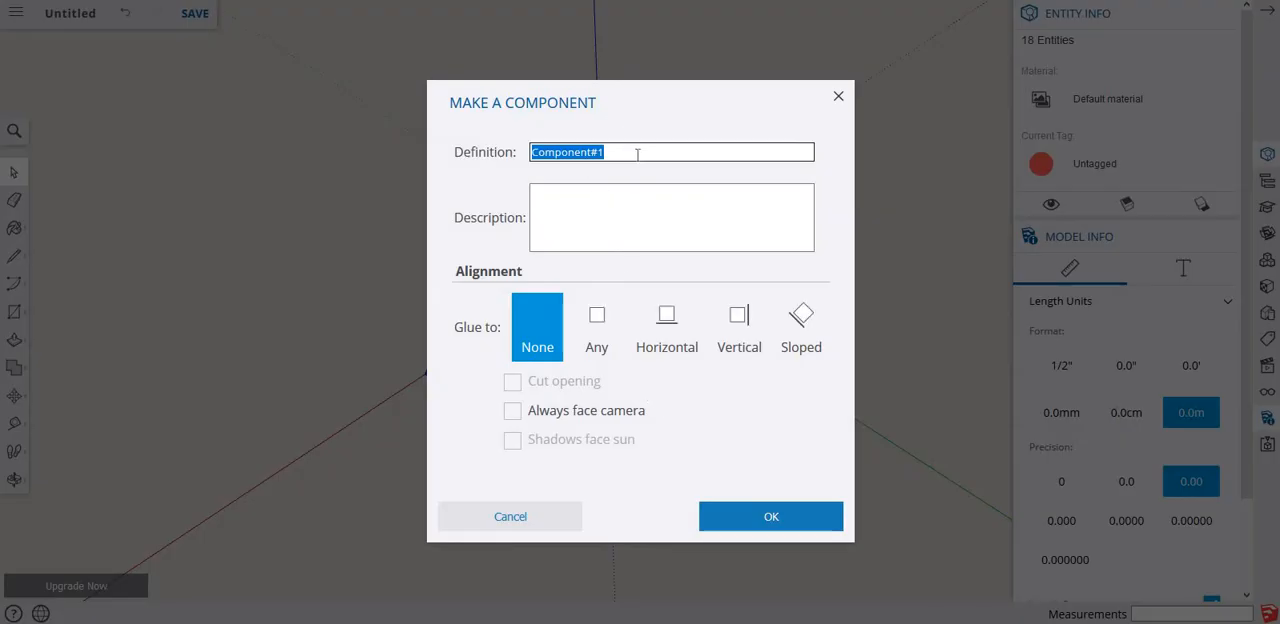
pyautogui.write('rock')
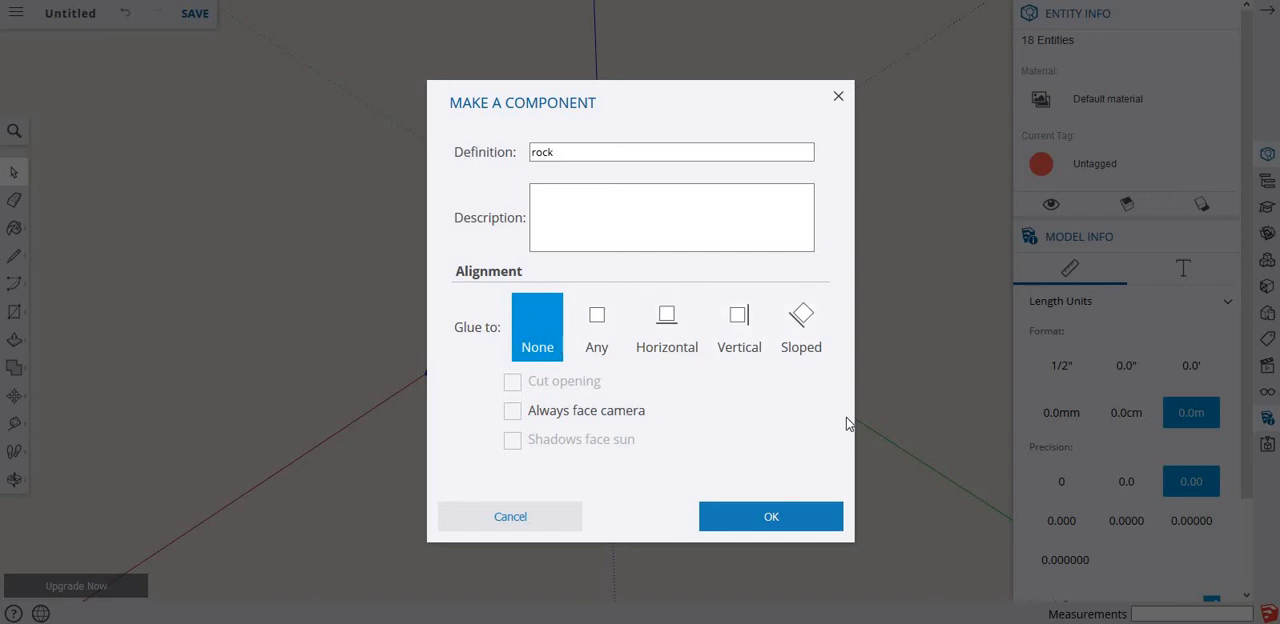
pyautogui.click(776, 519)
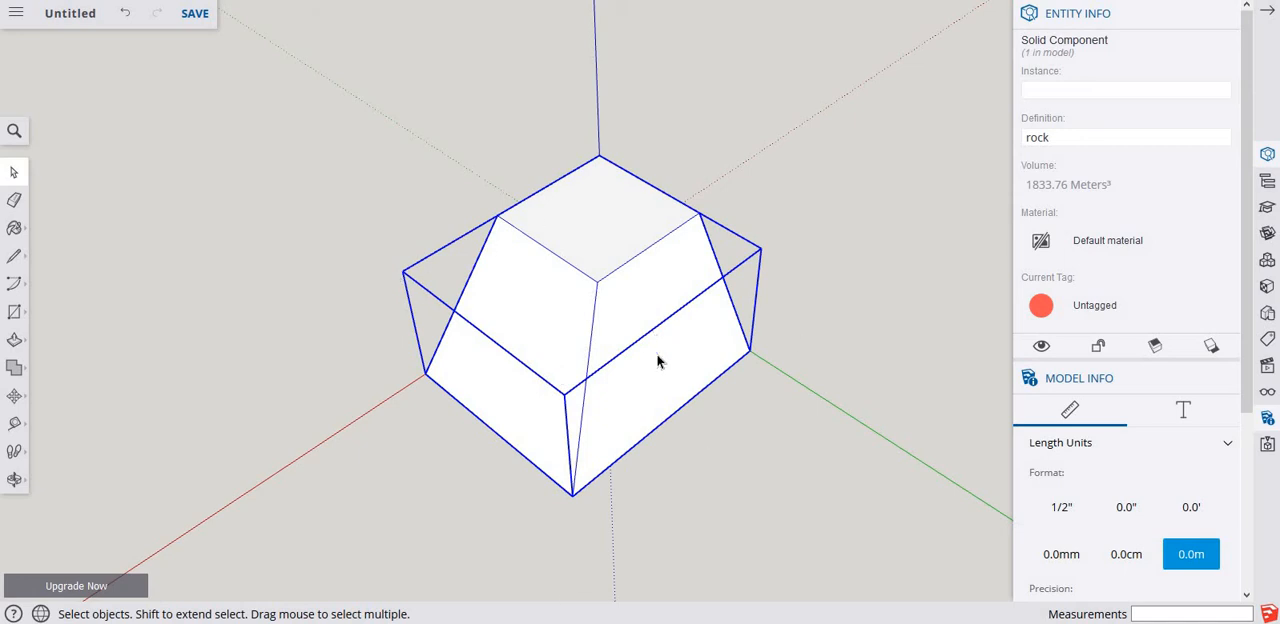
# Copy the rock component along the green axis by about 28.62 m from its outer bottom corner, and clear the selection.
pyautogui.scroll(-2, 657, 363)
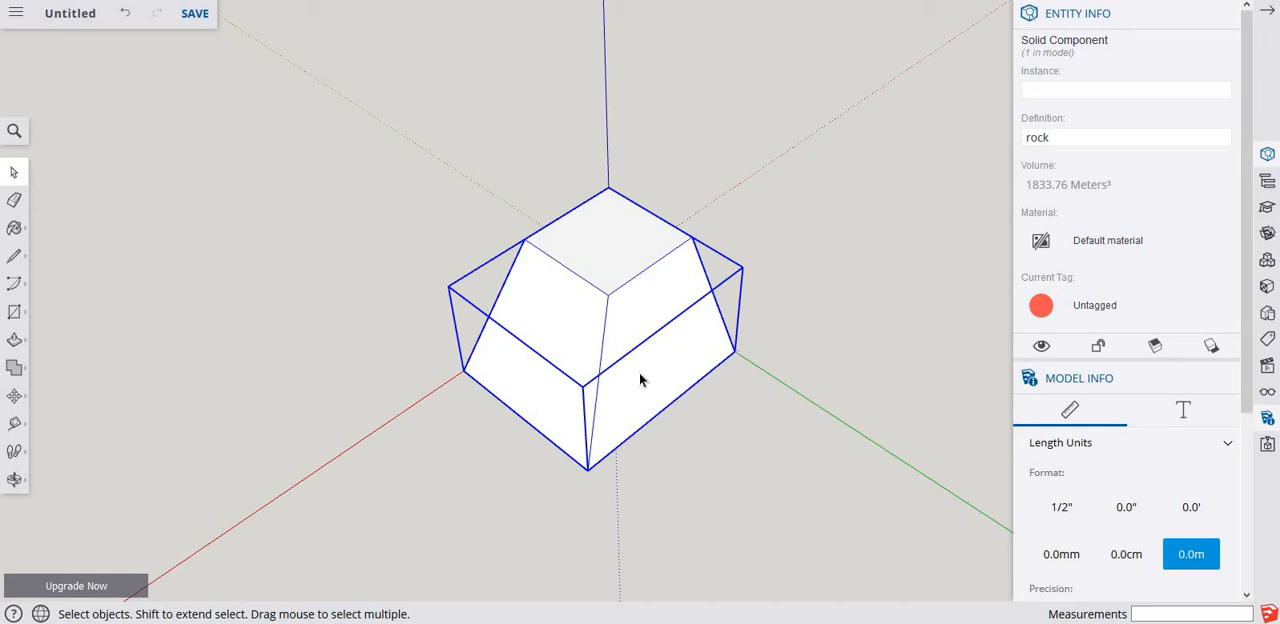
pyautogui.click(704, 465)
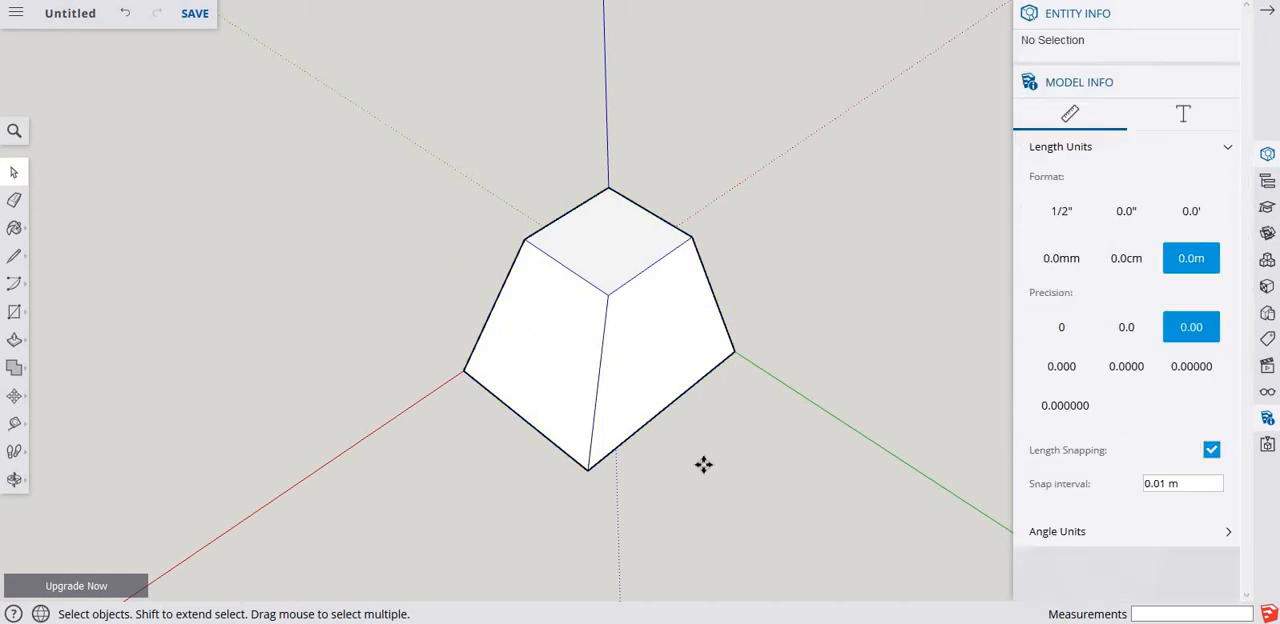
pyautogui.press('m')
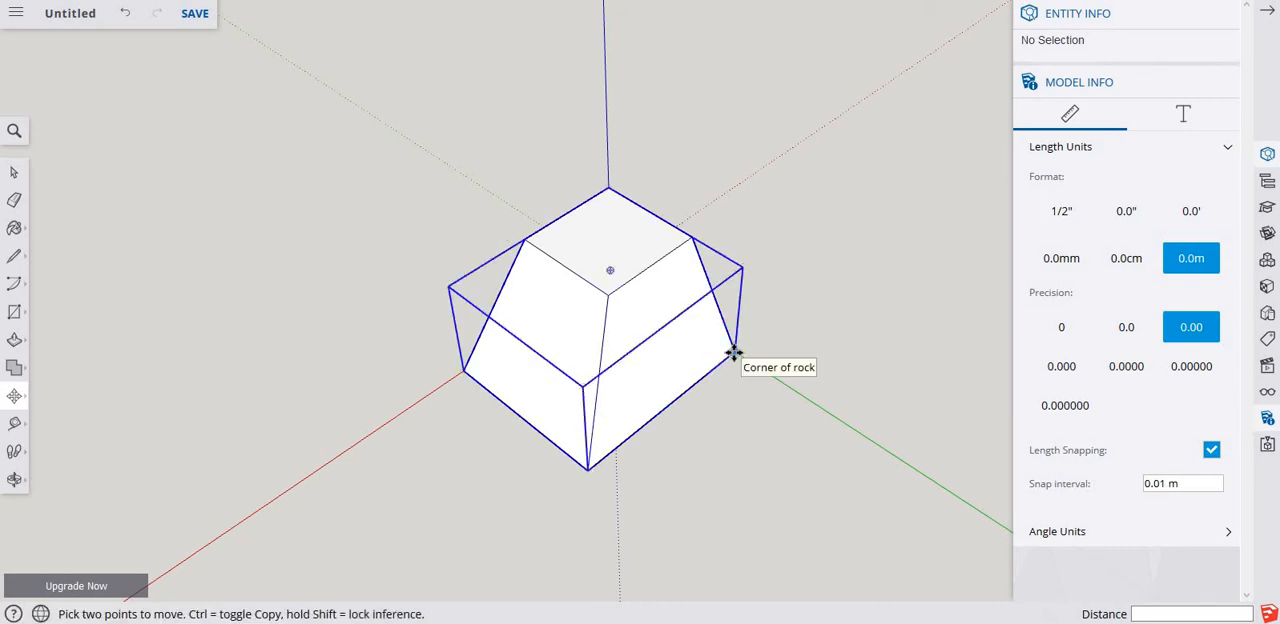
pyautogui.click(734, 352)
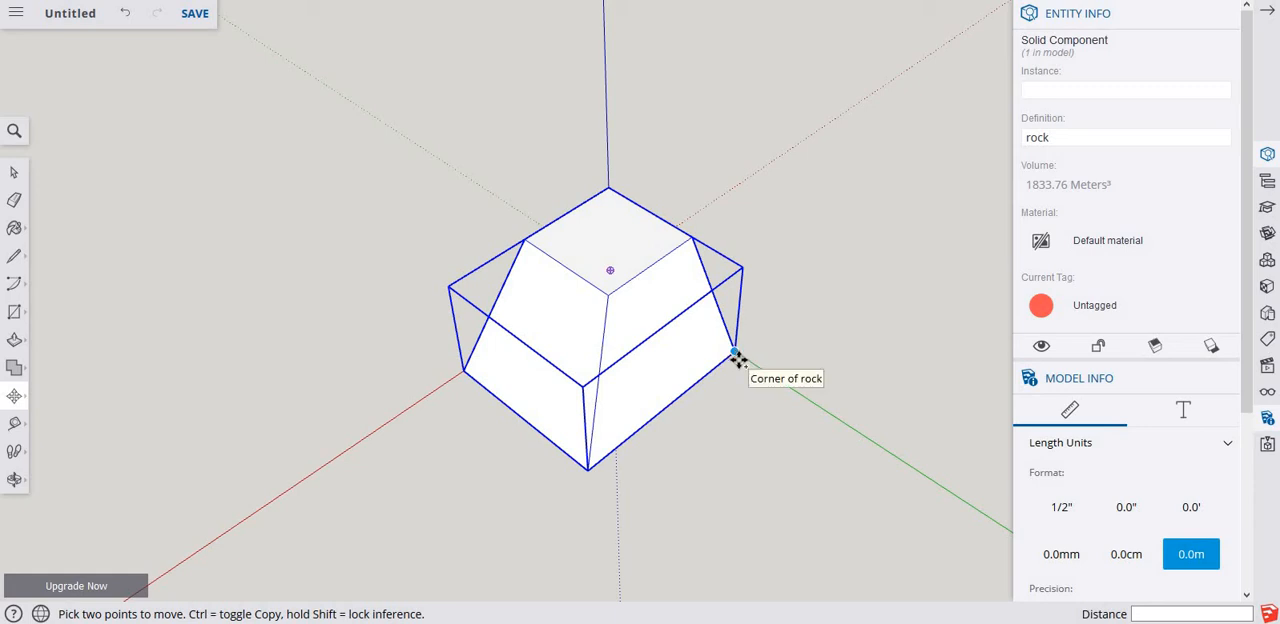
pyautogui.click(735, 353)
pyautogui.press('ctrl')
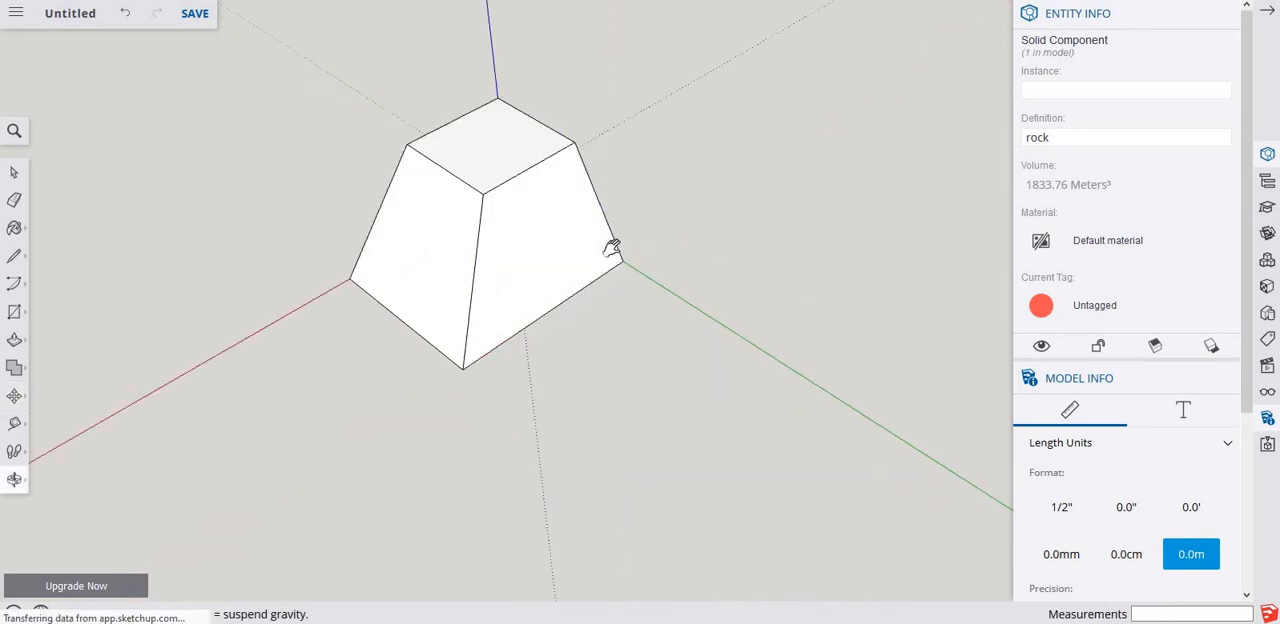
pyautogui.keyDown('shift'); pyautogui.moveTo(611, 248); pyautogui.dragTo(440, 126, button='middle'); pyautogui.keyUp('shift')
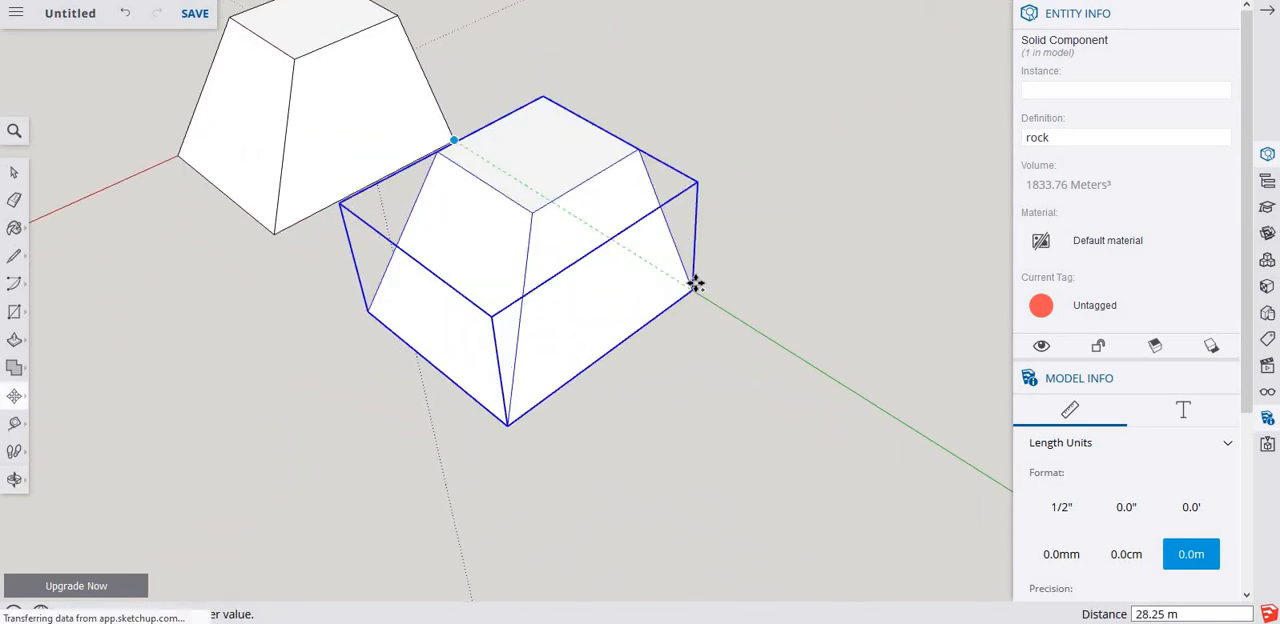
pyautogui.click(695, 292)
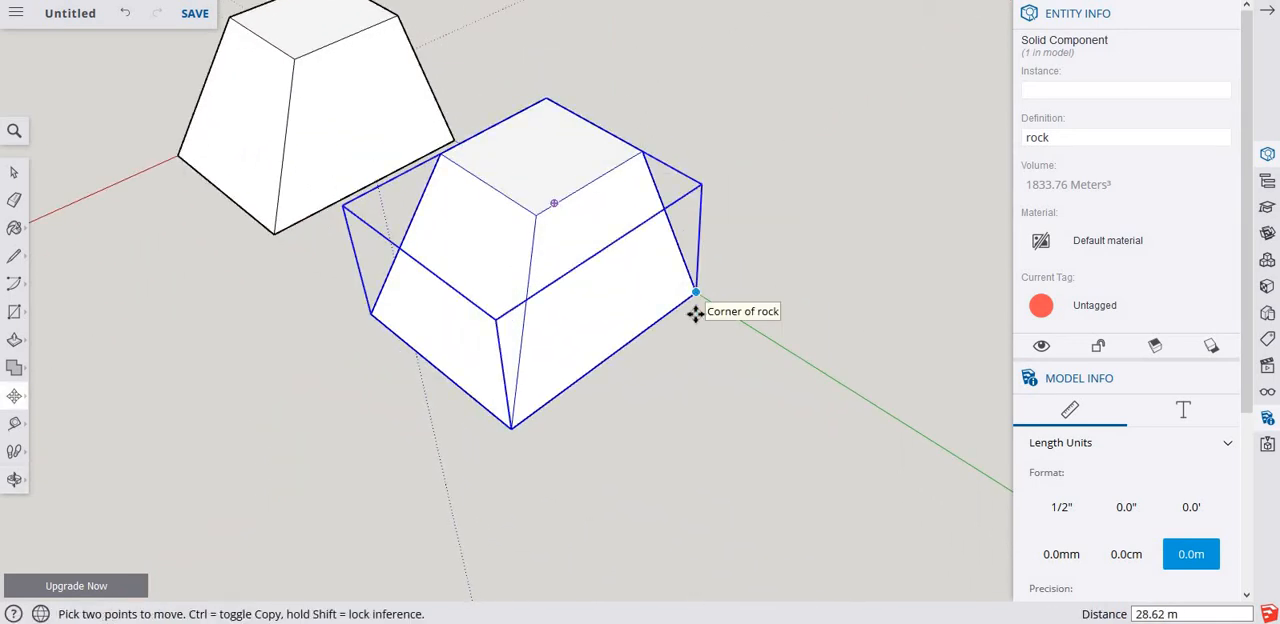
pyautogui.press('space')
pyautogui.click(697, 403)
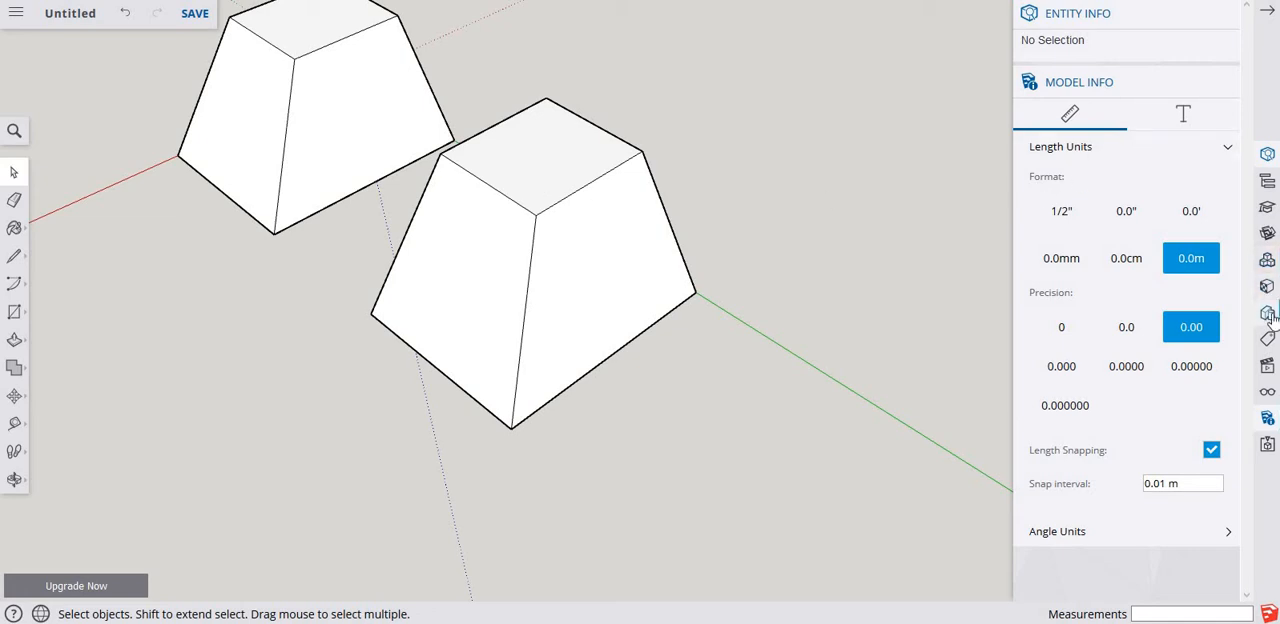
# Show the components in the model and open the copied rock component for editing.
pyautogui.click(1268, 260)
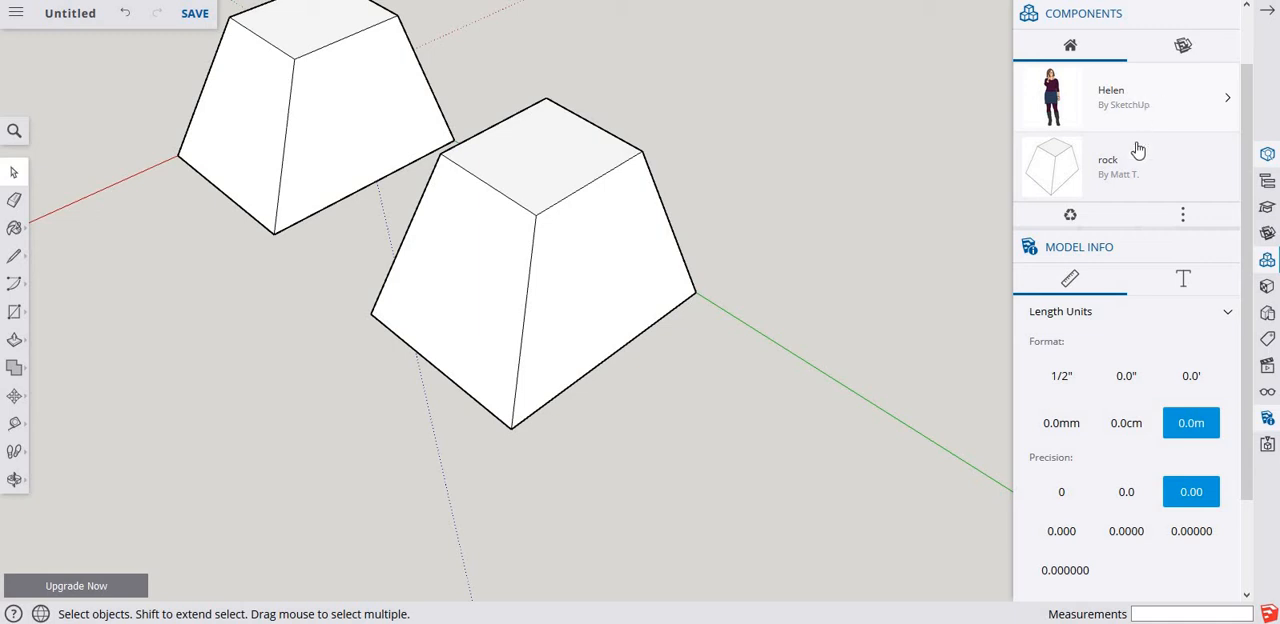
pyautogui.click(526, 176)
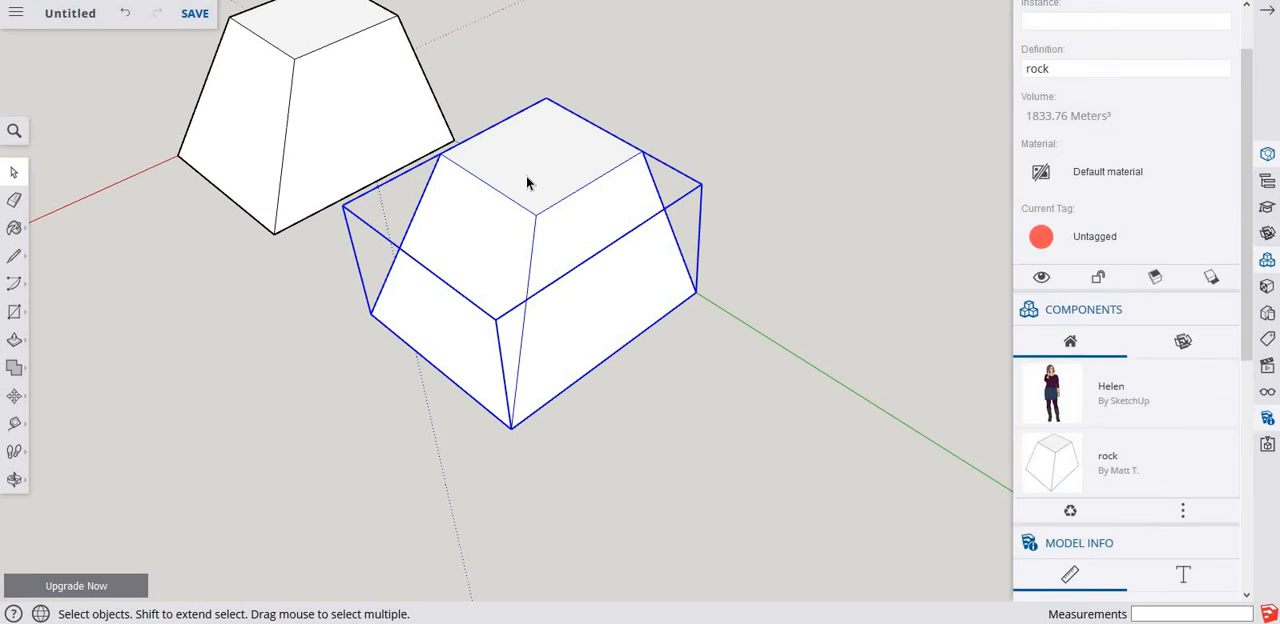
pyautogui.doubleClick(526, 176)
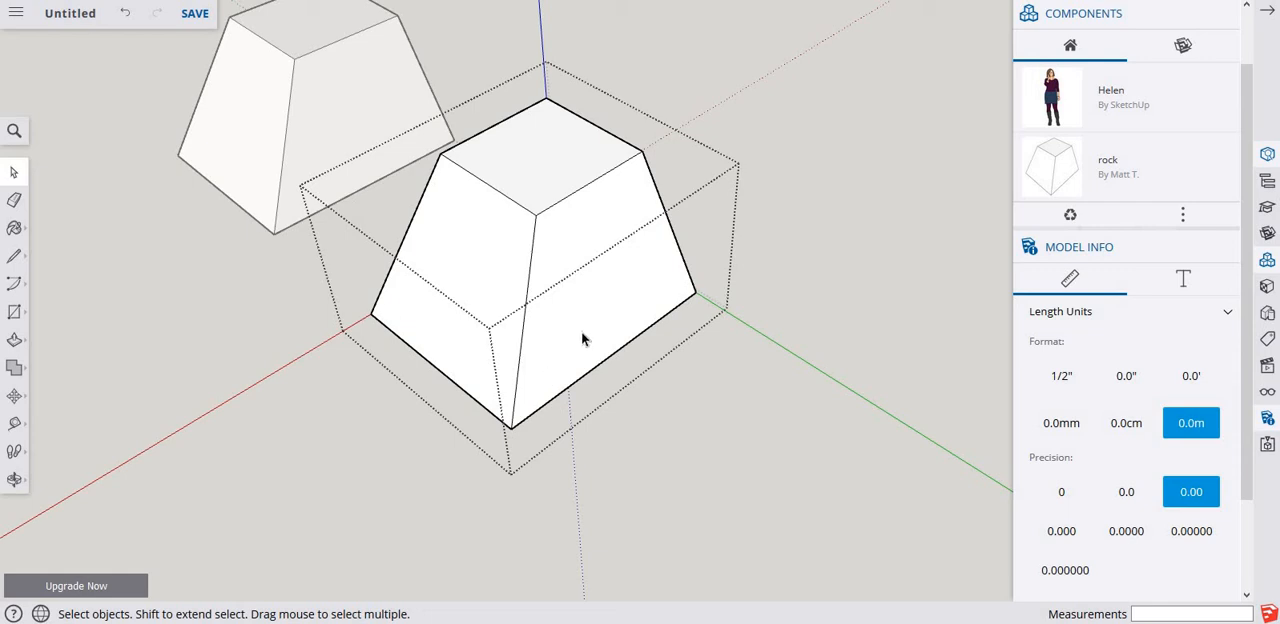
# Push/Pull the copied rock's top face and two visible side faces outward, the red-axis side face by about 6.32 m.
pyautogui.press('p')
pyautogui.click(545, 173)
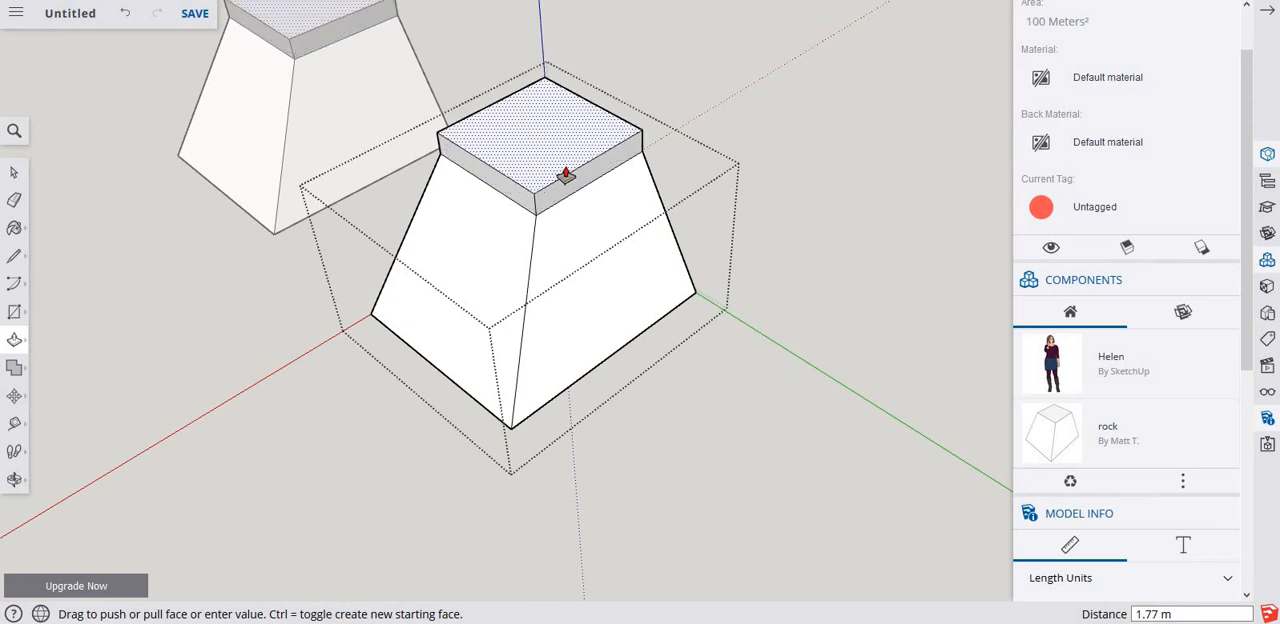
pyautogui.click(579, 210)
pyautogui.click(610, 267)
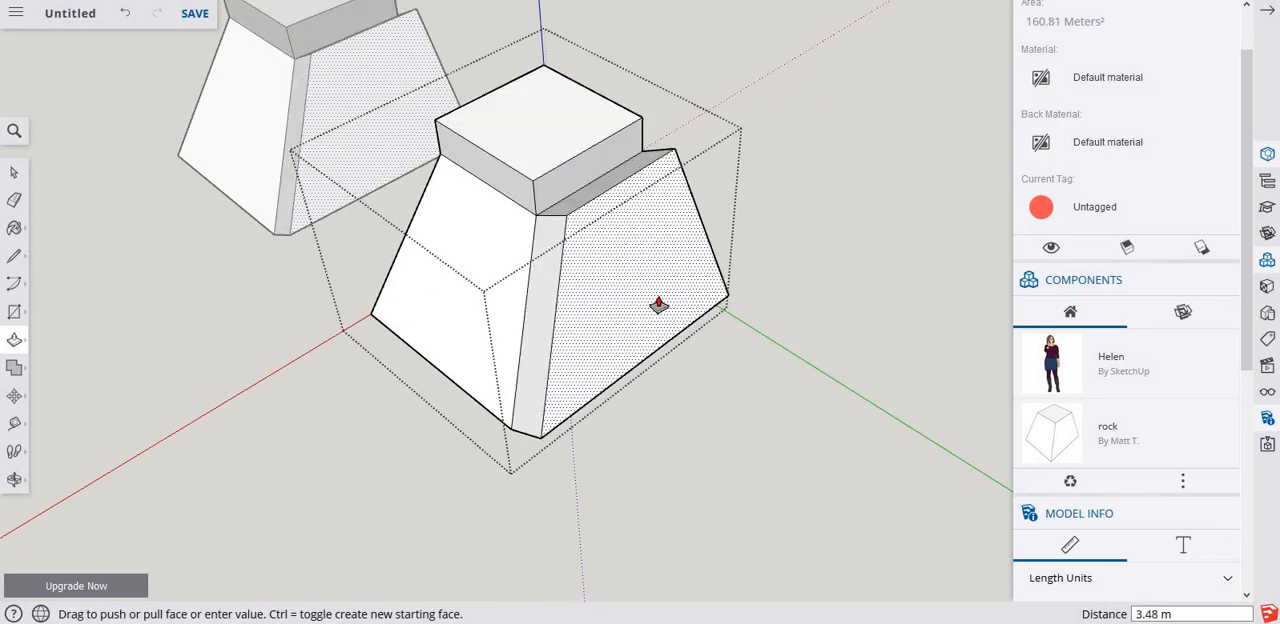
pyautogui.click(586, 303)
pyautogui.click(471, 303)
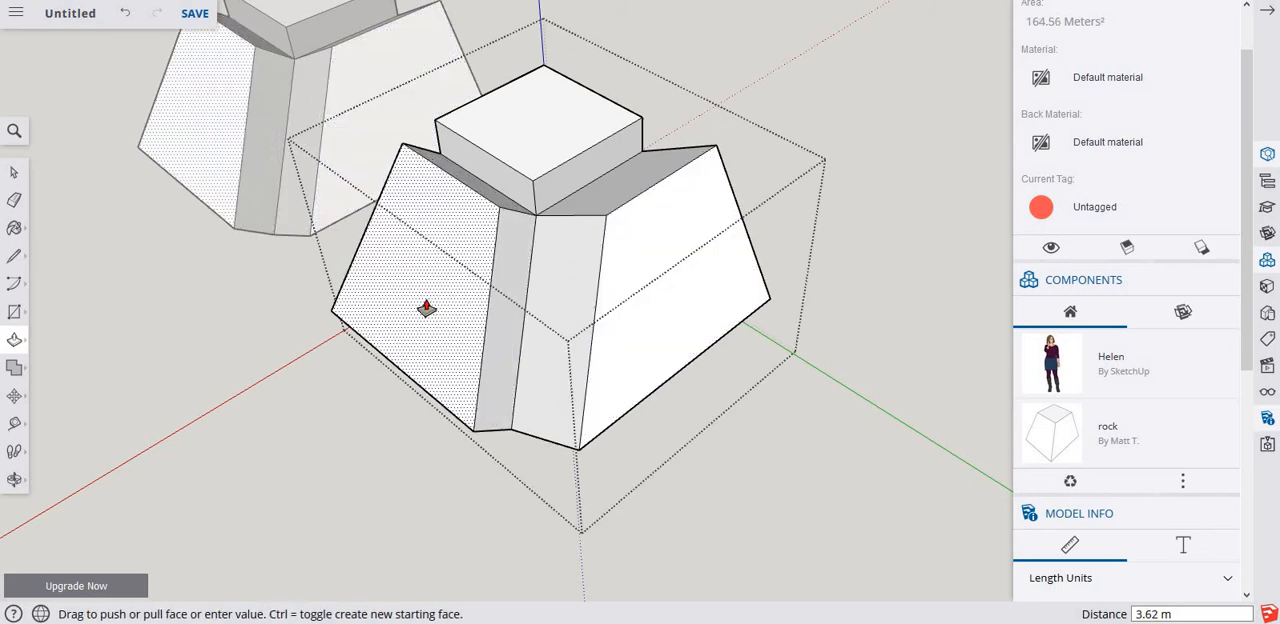
pyautogui.click(423, 380)
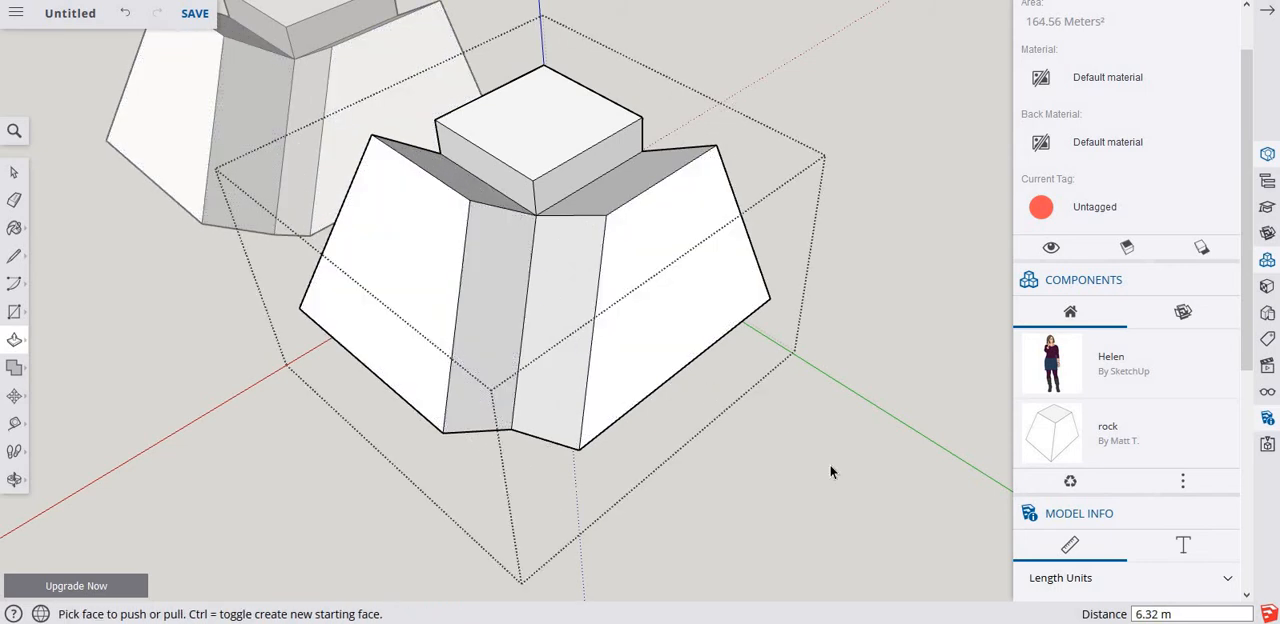
# Undo the face pulls on the rock component and stop editing it.
pyautogui.press('space')
pyautogui.press('Escape')
pyautogui.scroll(-3, 711, 370)
pyautogui.moveTo(546, 294); pyautogui.dragTo(431, 233, button='middle')
pyautogui.hotkey('ctrl', 'z')
pyautogui.hotkey('ctrl', 'z')
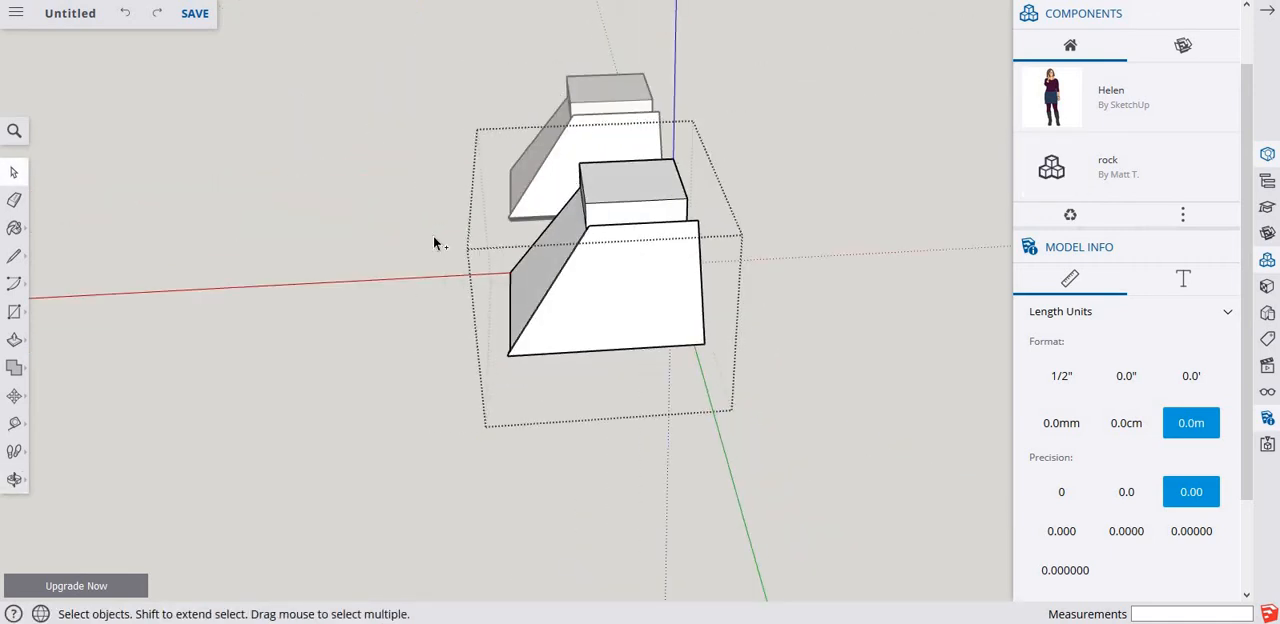
pyautogui.hotkey('ctrl', 'z')
pyautogui.hotkey('ctrl', 'z')
pyautogui.click(449, 382)
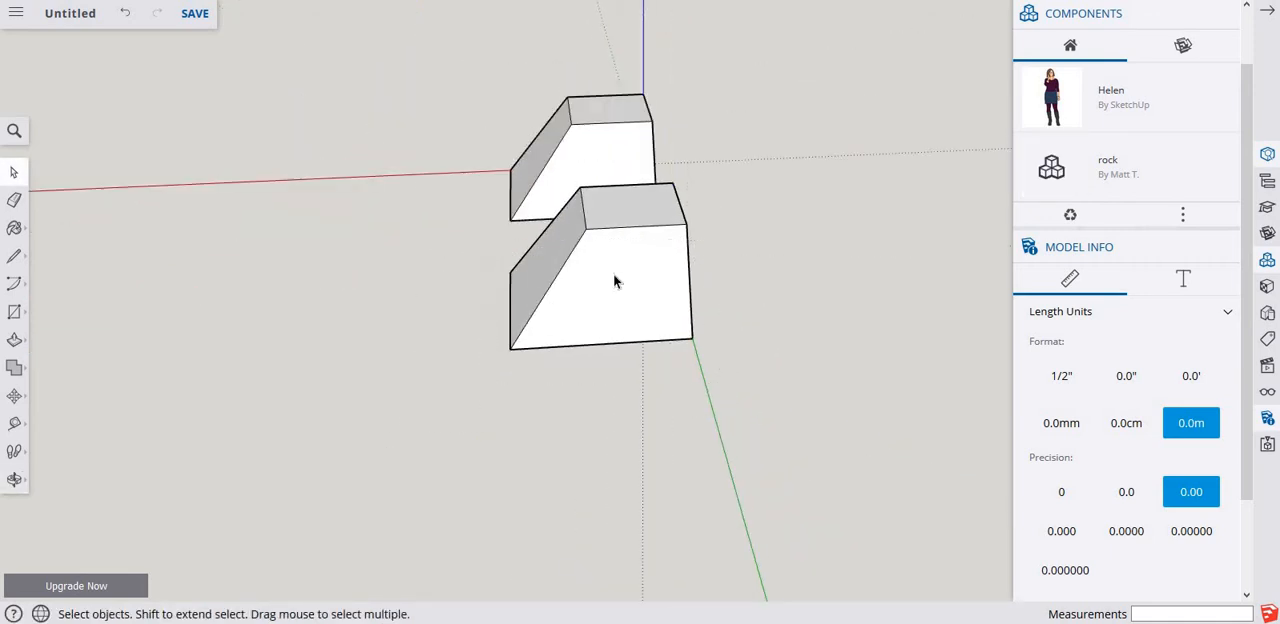
# Make the copied rock component unique and delete it from the model.
pyautogui.click(614, 281)
pyautogui.rightClick(614, 281)
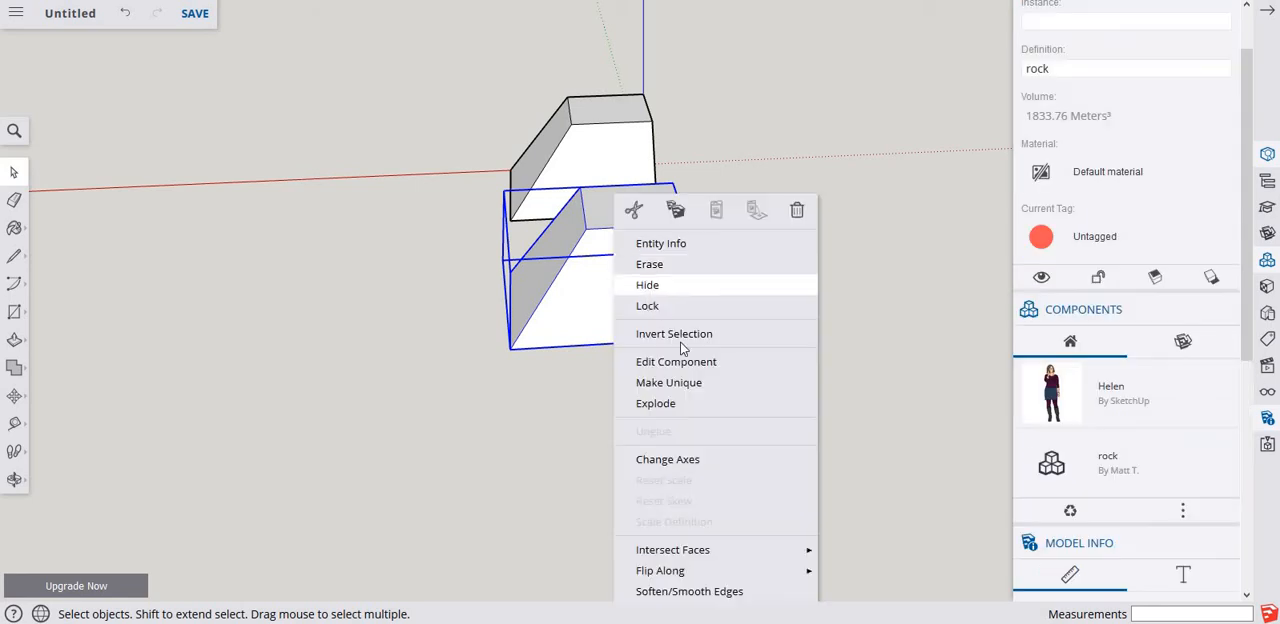
pyautogui.click(699, 386)
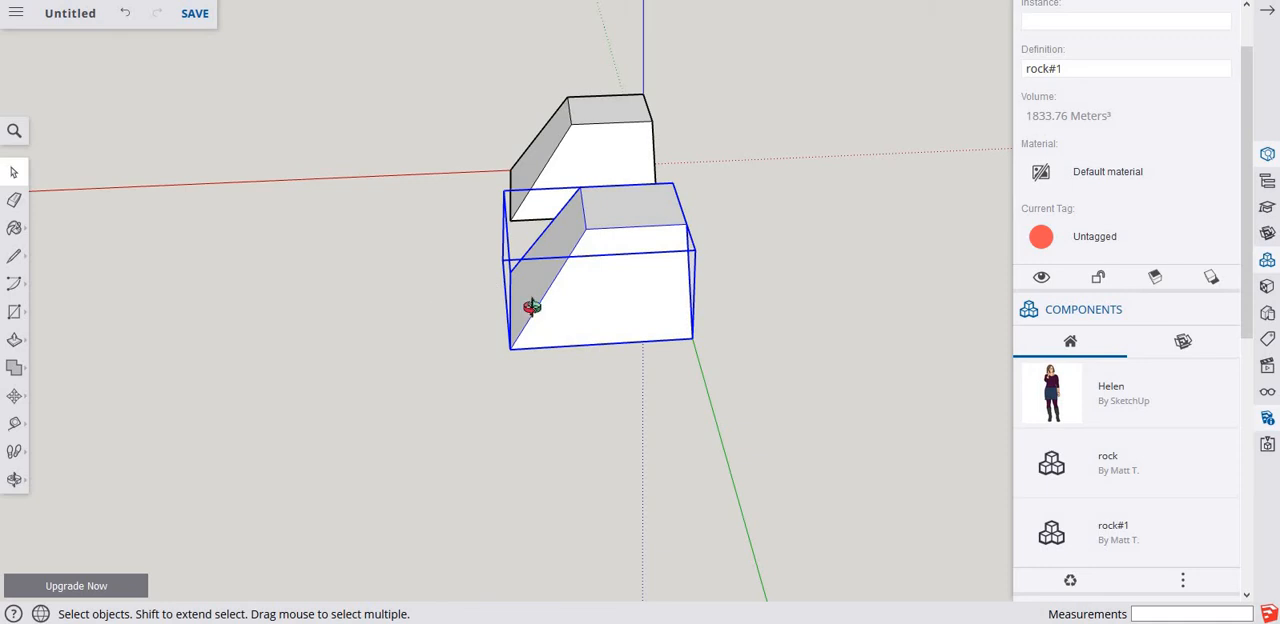
pyautogui.moveTo(531, 309); pyautogui.dragTo(523, 220, button='middle')
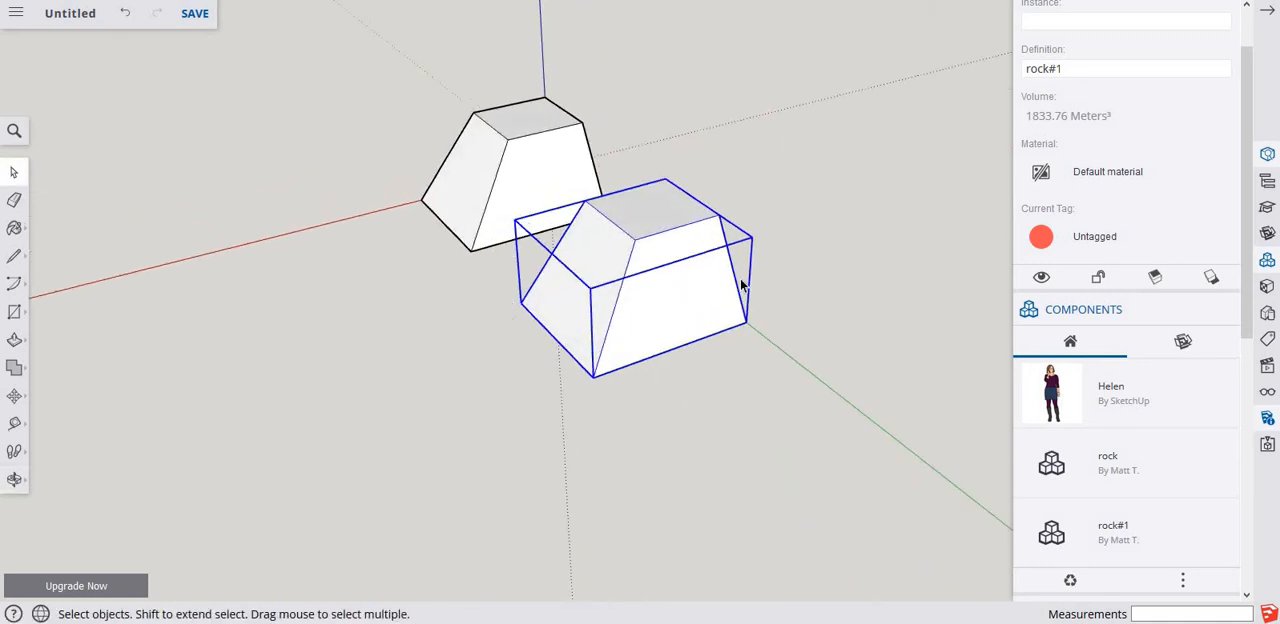
pyautogui.press('Delete')
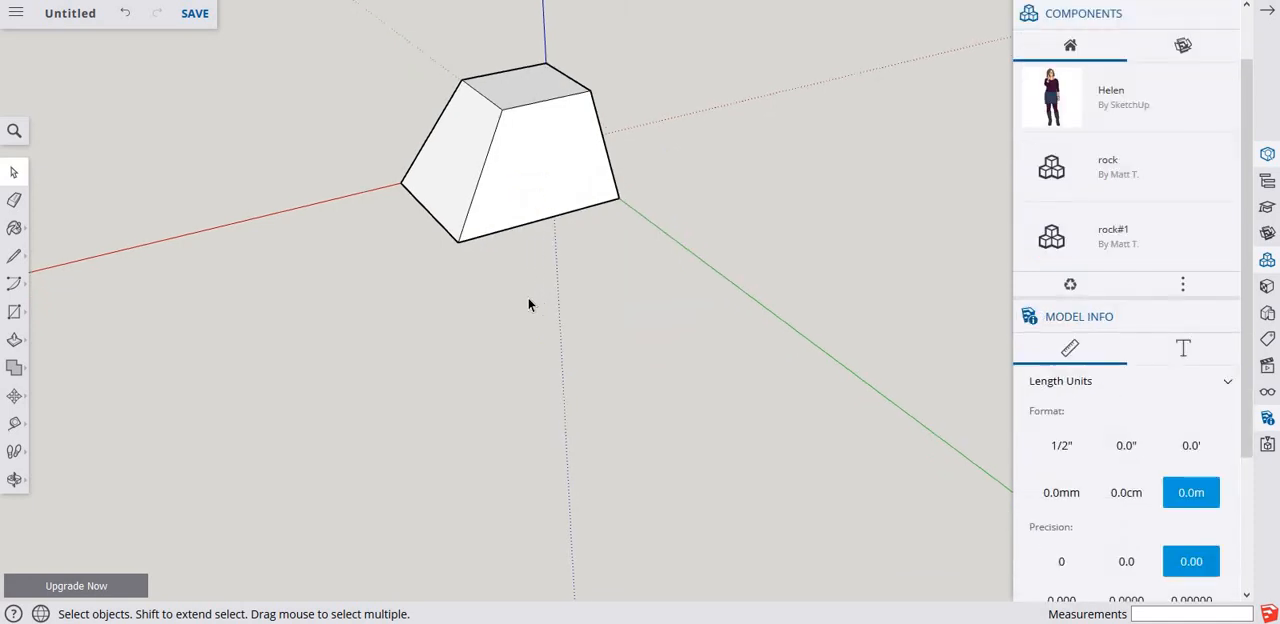
# Explode the remaining rock component and turn its loose geometry into a group.
pyautogui.moveTo(543, 363); pyautogui.dragTo(558, 298, button='middle')
pyautogui.click(557, 291)
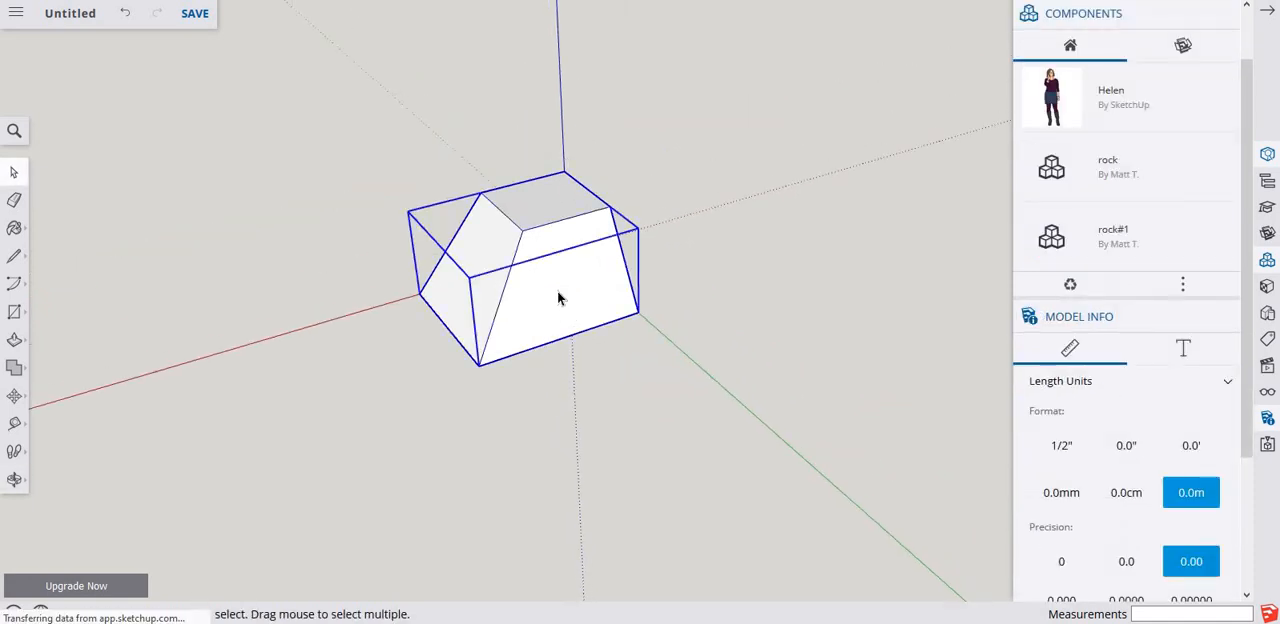
pyautogui.rightClick(578, 282)
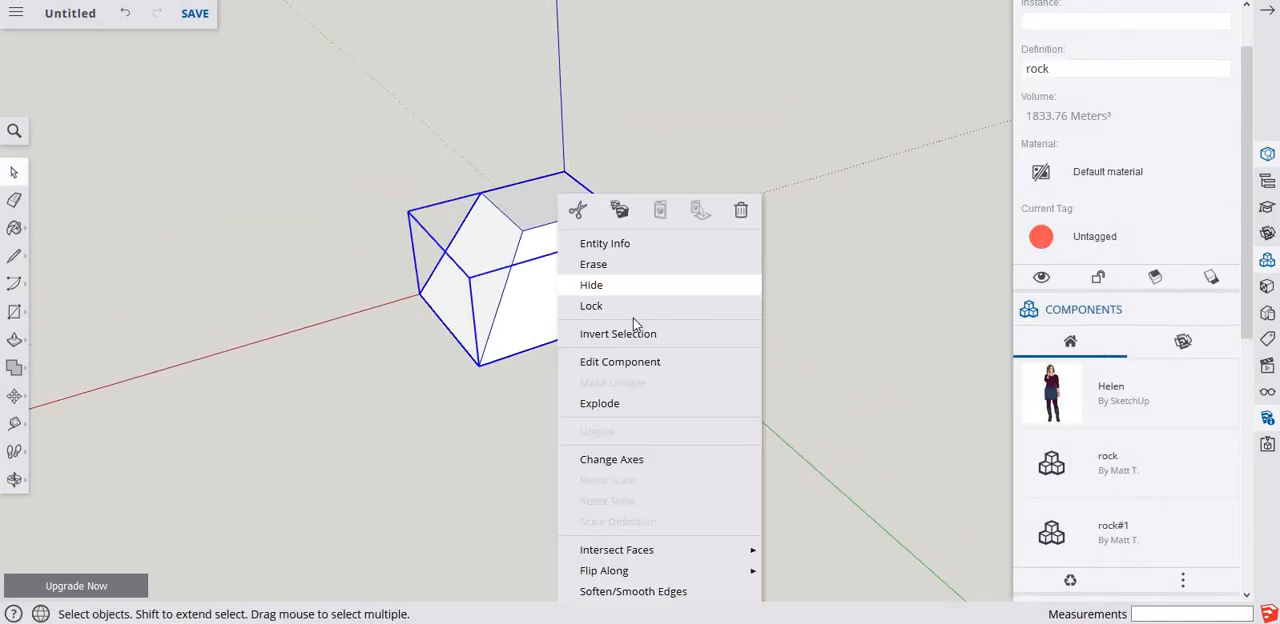
pyautogui.click(630, 404)
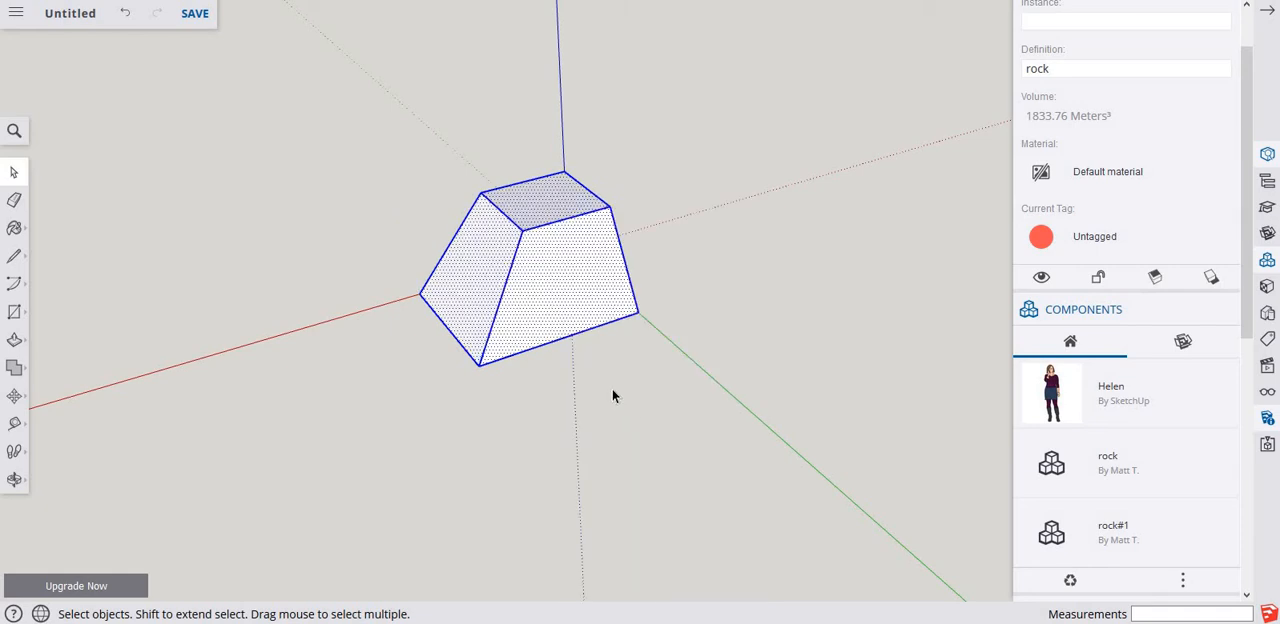
pyautogui.rightClick(530, 292)
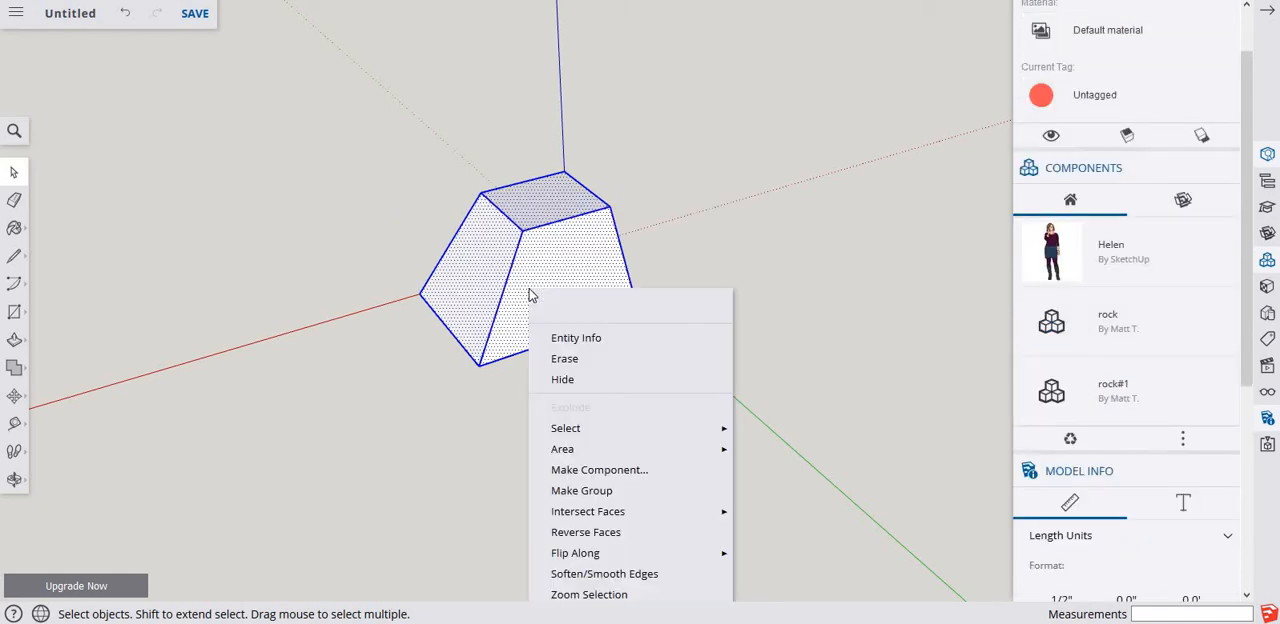
pyautogui.click(590, 492)
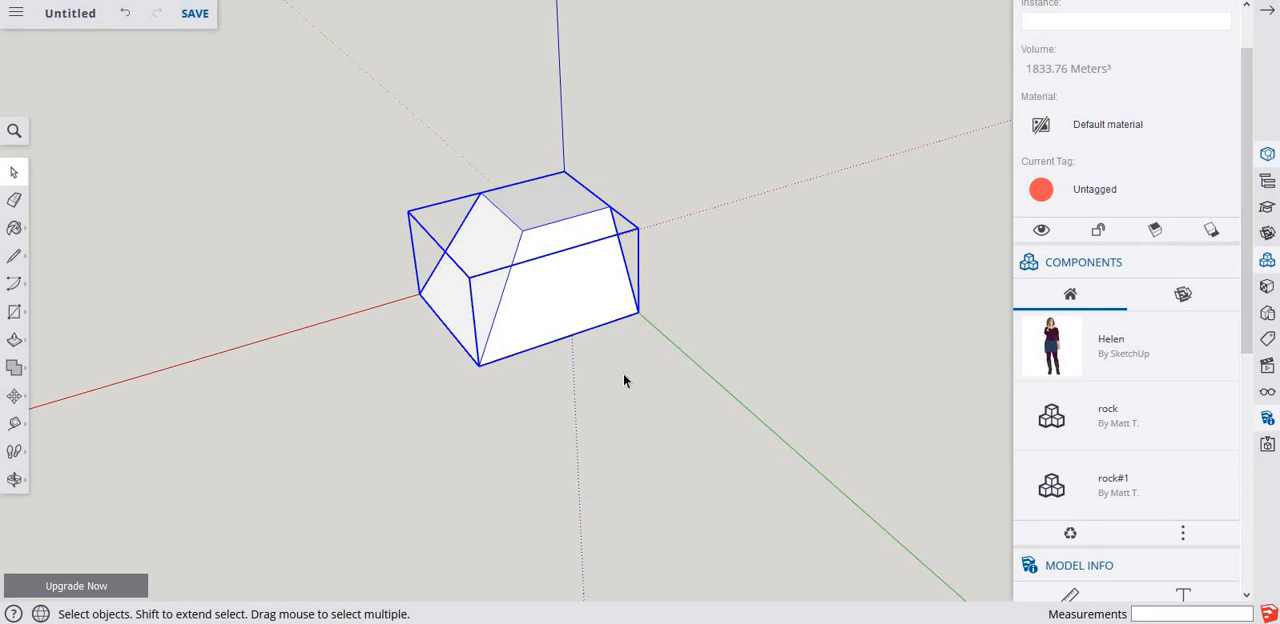
pyautogui.press('q')
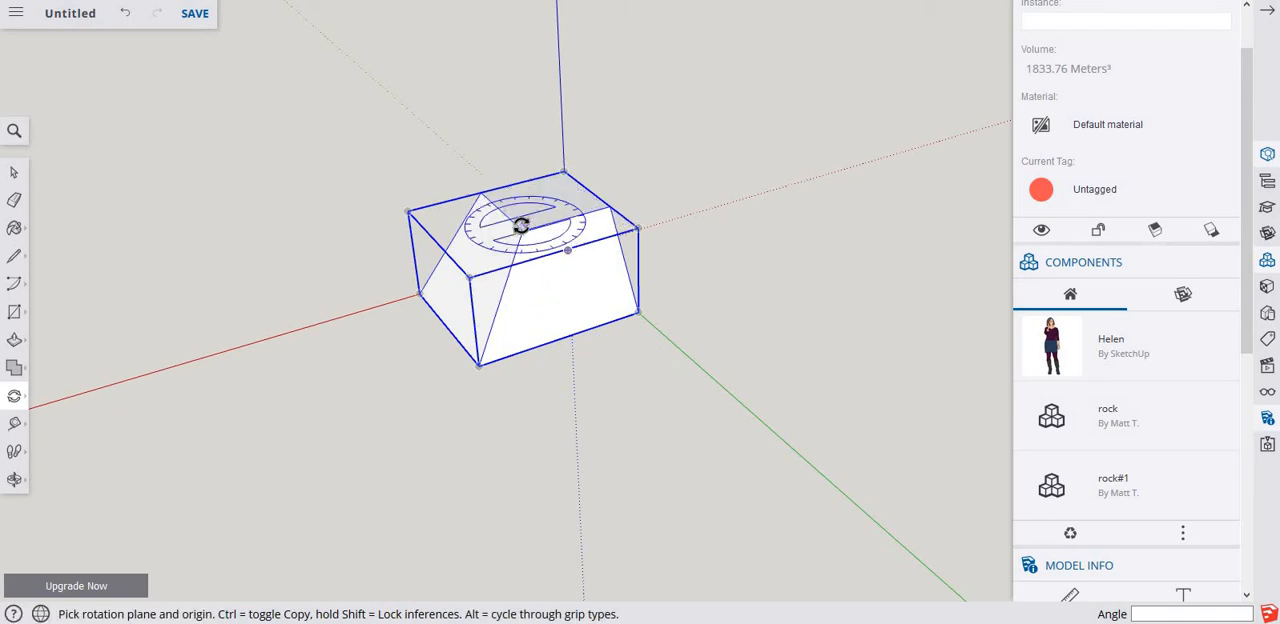
pyautogui.click(563, 172)
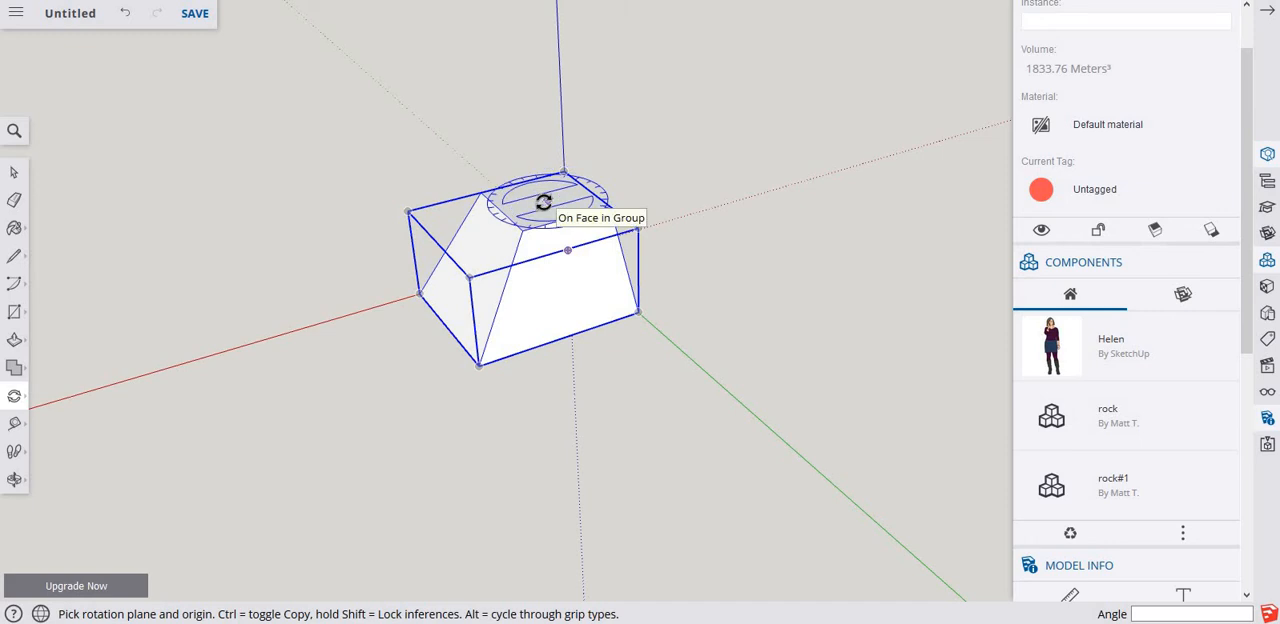
pyautogui.click(545, 202)
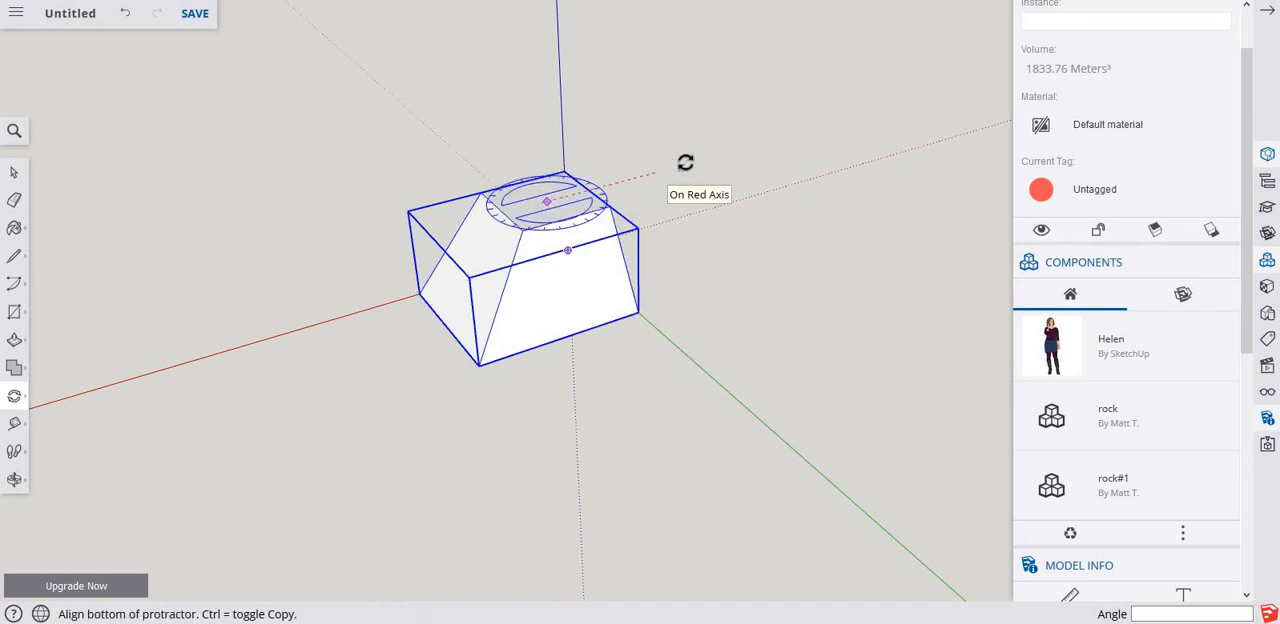
pyautogui.click(753, 150)
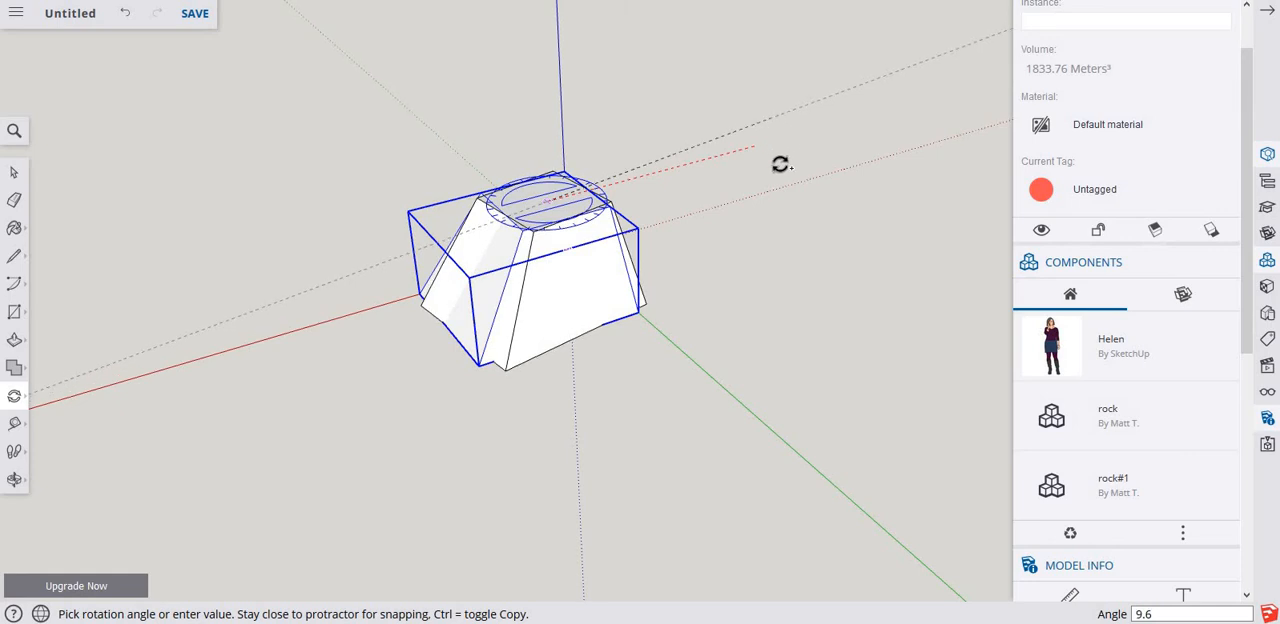
pyautogui.press('Escape')
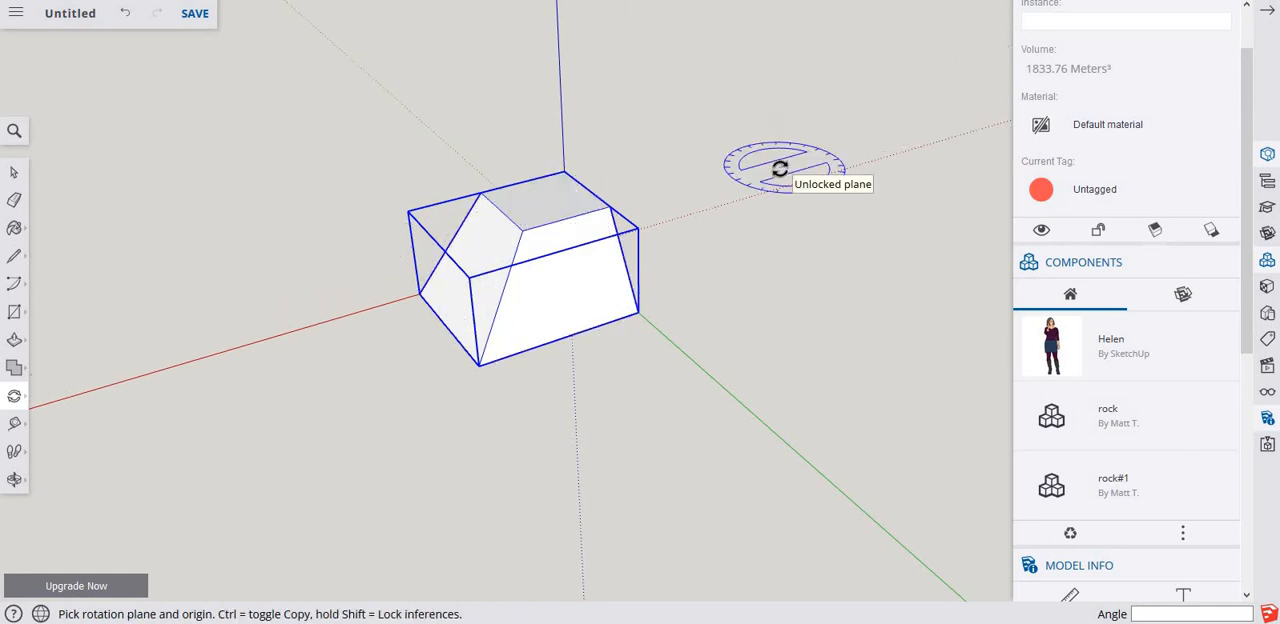
pyautogui.press('space')
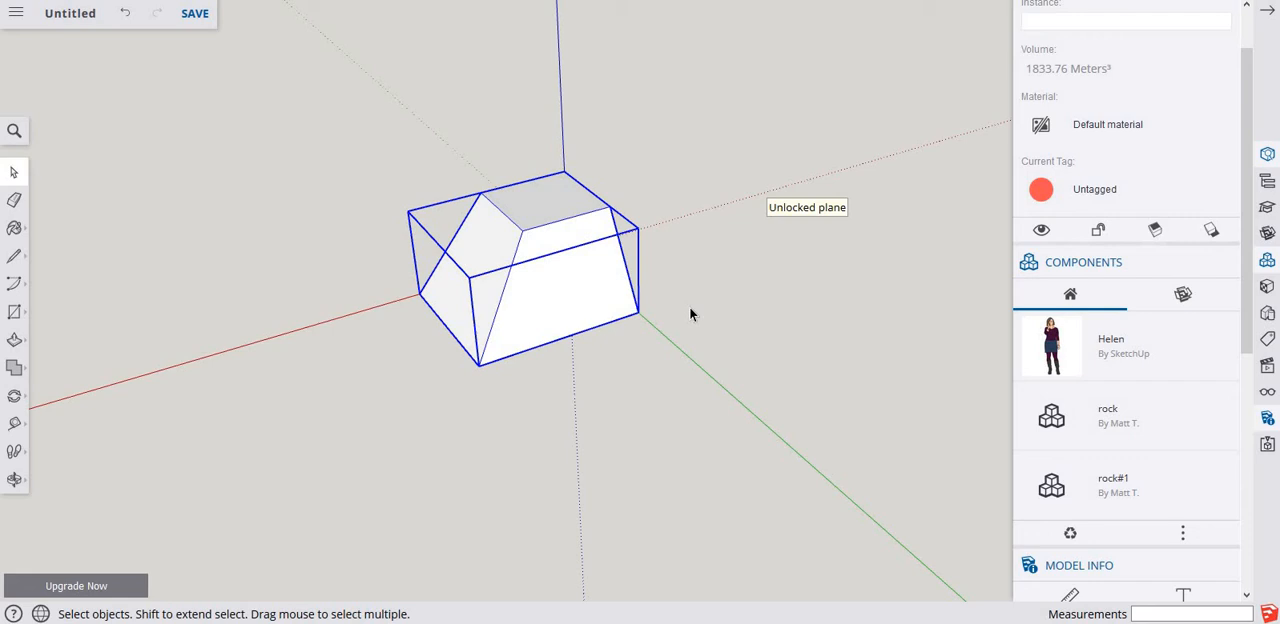
# Copy the group about 20.16 m along the green axis from its outer bottom corner and array it x6.
pyautogui.press('m')
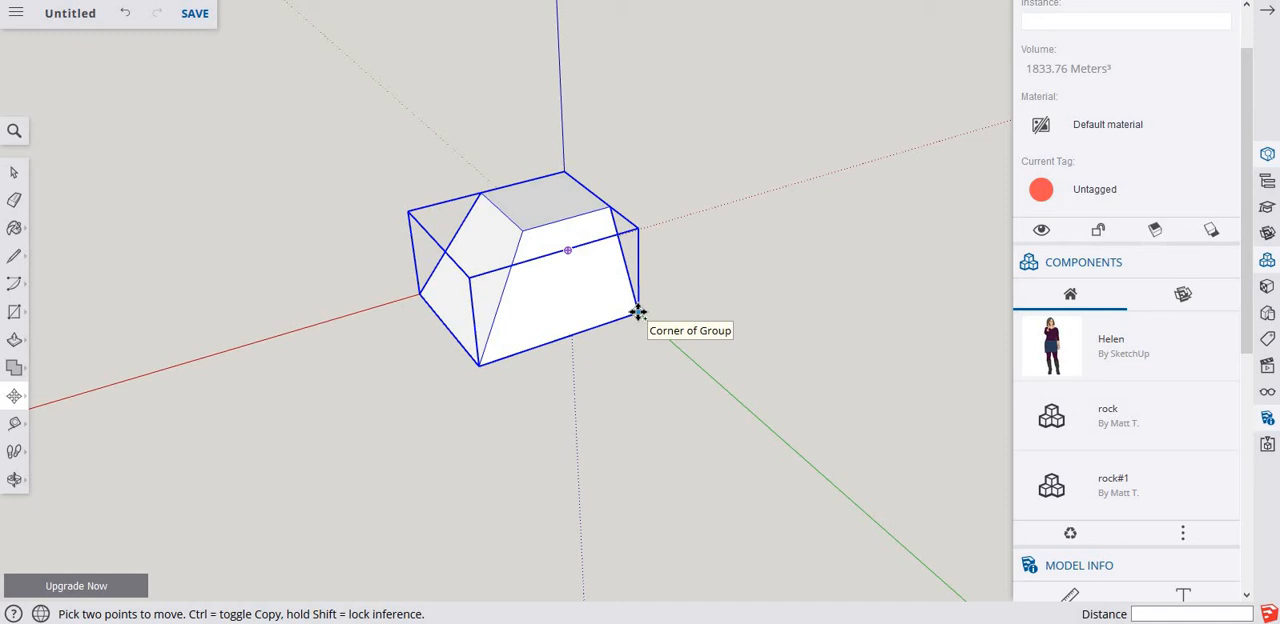
pyautogui.click(638, 312)
pyautogui.press('ctrl')
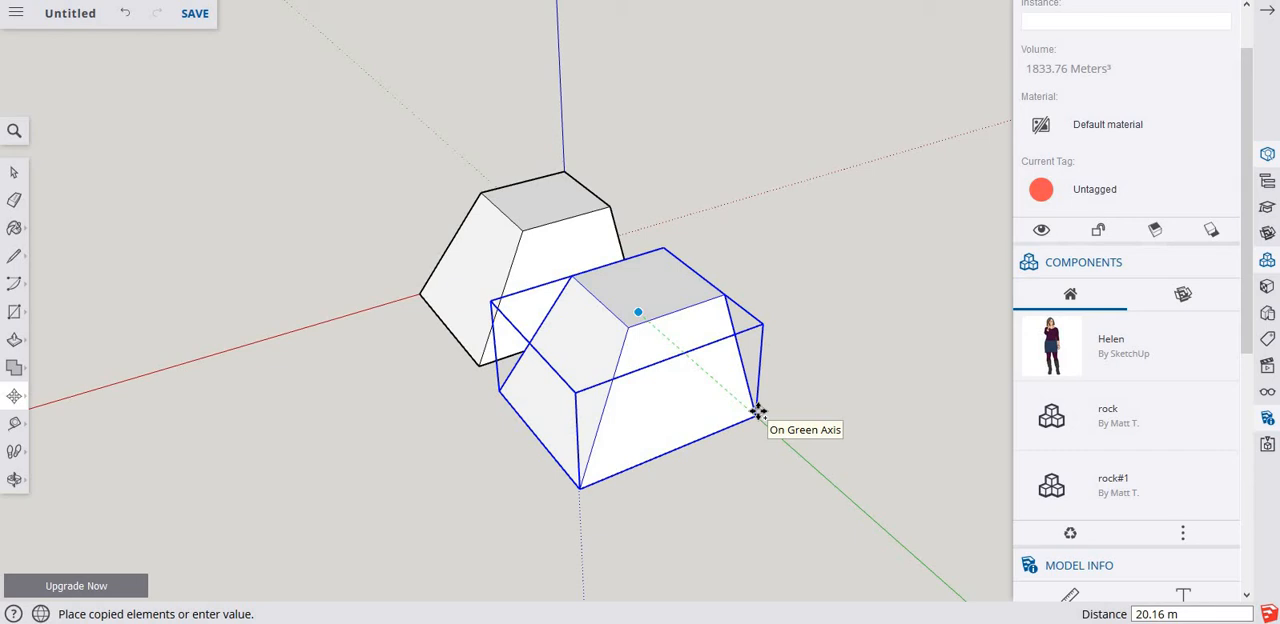
pyautogui.press('Return')
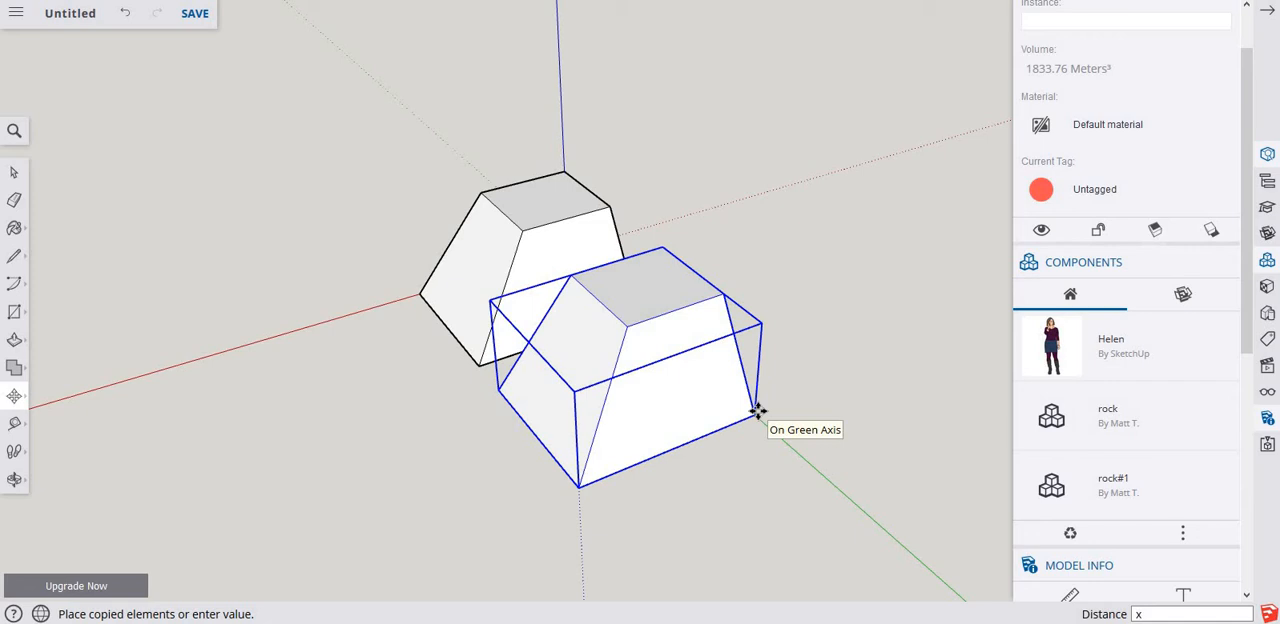
pyautogui.press('Return')
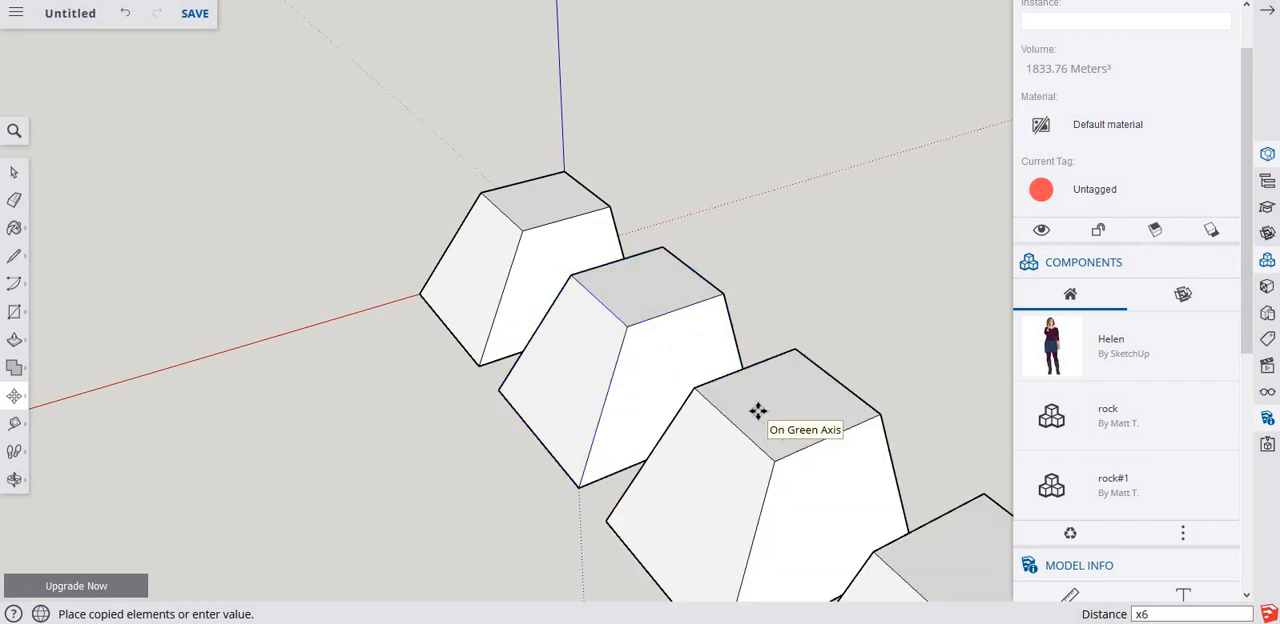
# Delete the whole row of grouped solids from the model.
pyautogui.hotkey('shift', 'z')
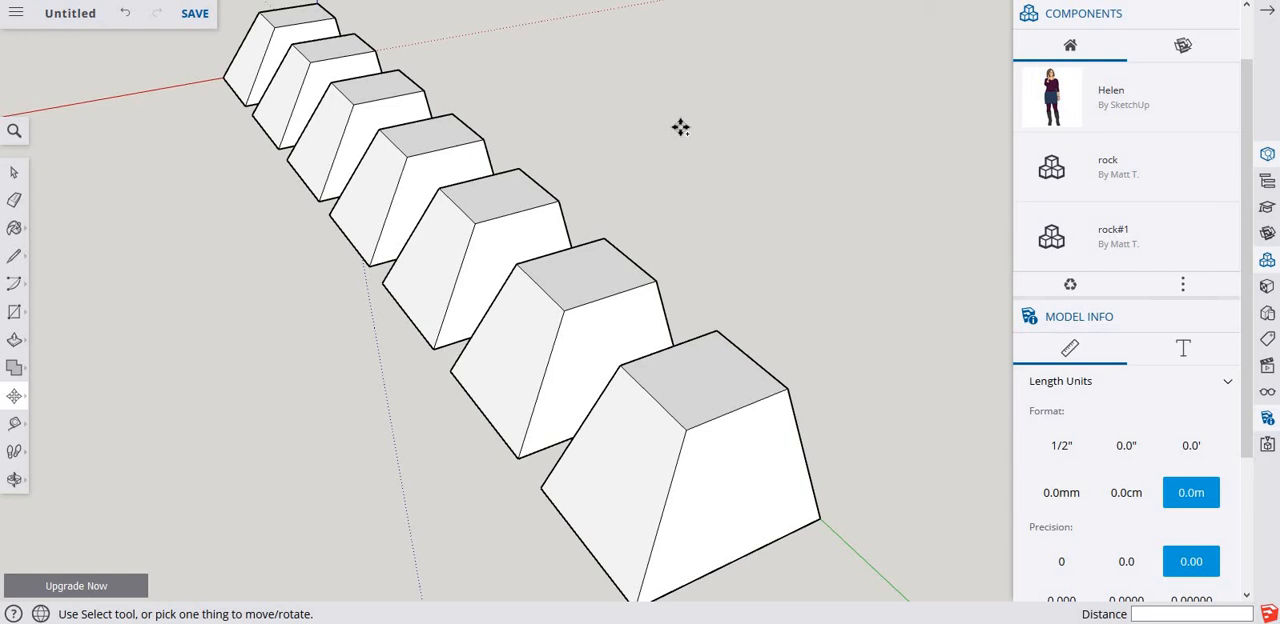
pyautogui.scroll(-2, 680, 143)
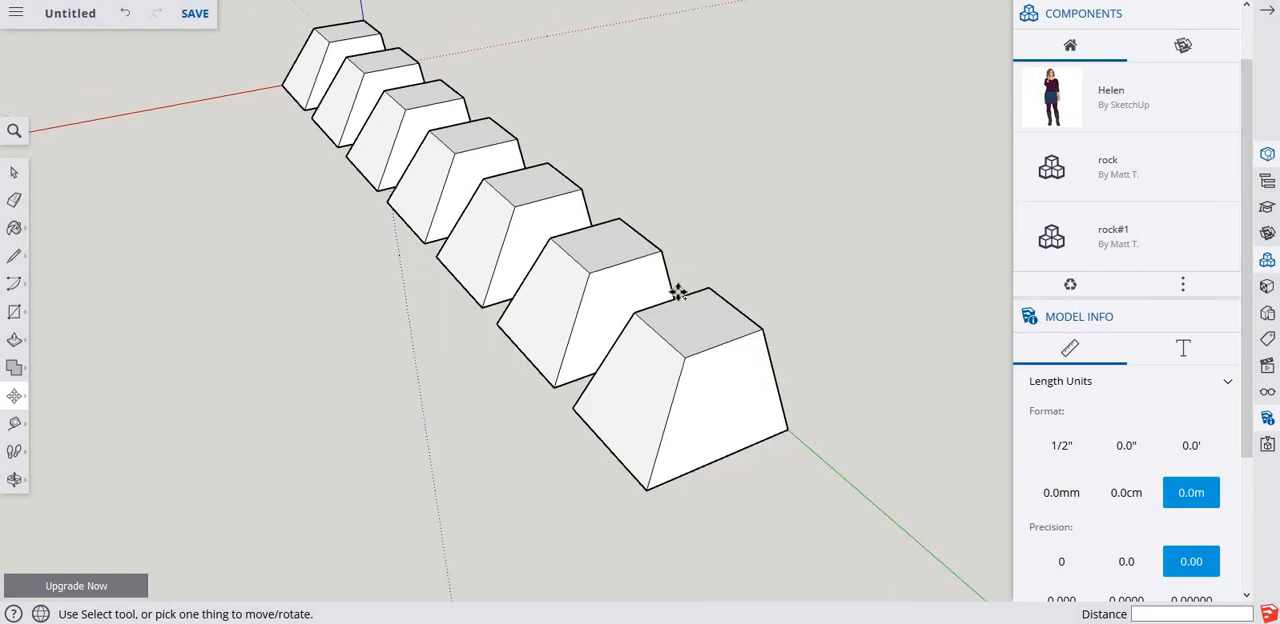
pyautogui.keyDown('shift'); pyautogui.moveTo(621, 258); pyautogui.dragTo(617, 191, button='middle'); pyautogui.keyUp('shift')
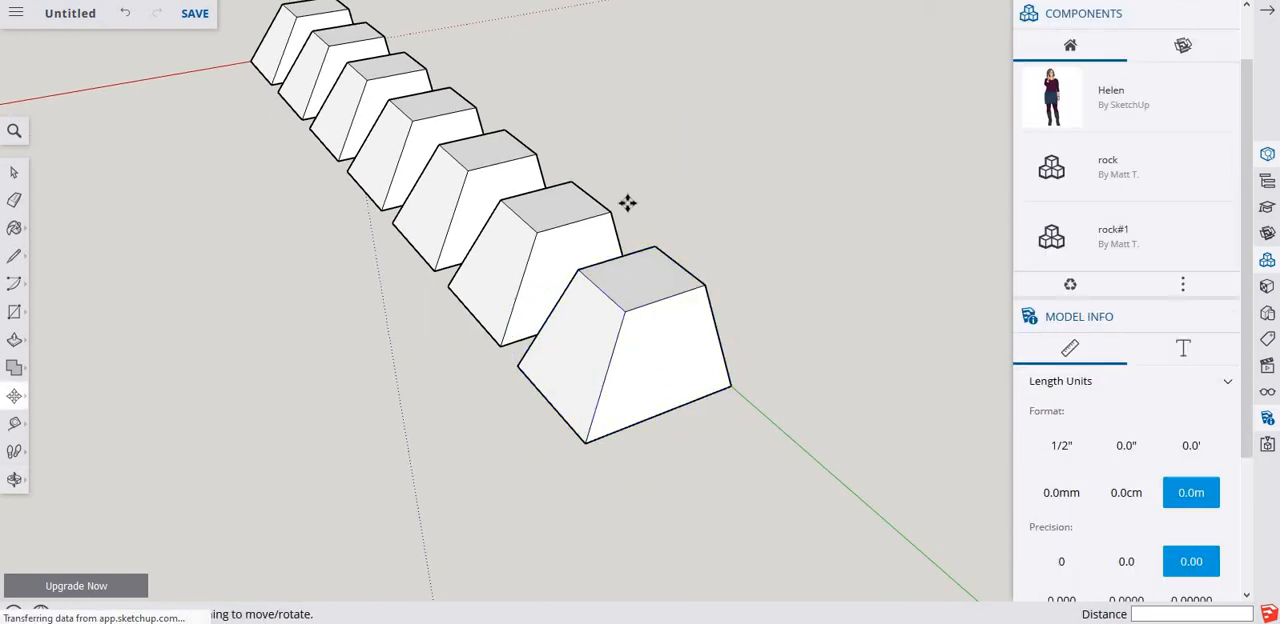
pyautogui.hotkey('ctrl', 'a')
pyautogui.press('Delete')
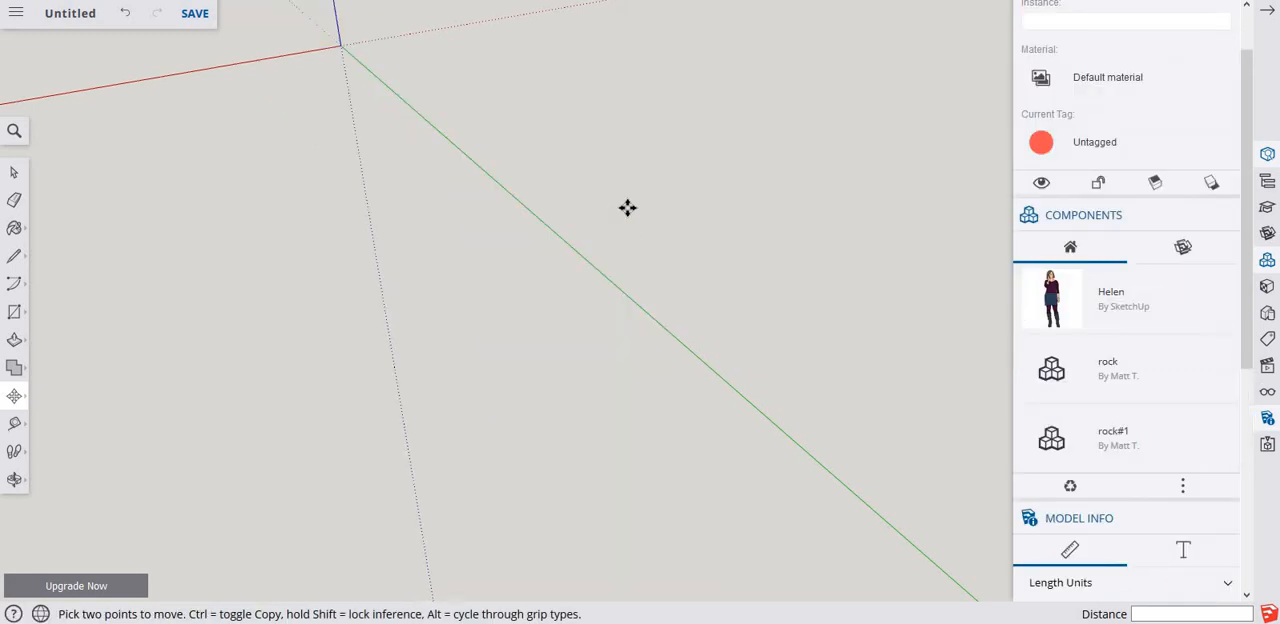
pyautogui.press('space')
# Draw a 48-sided circle with a 65 m radius centred on the origin on the ground plane.
pyautogui.moveTo(420, 345); pyautogui.dragTo(437, 281, button='middle')
pyautogui.press('c')
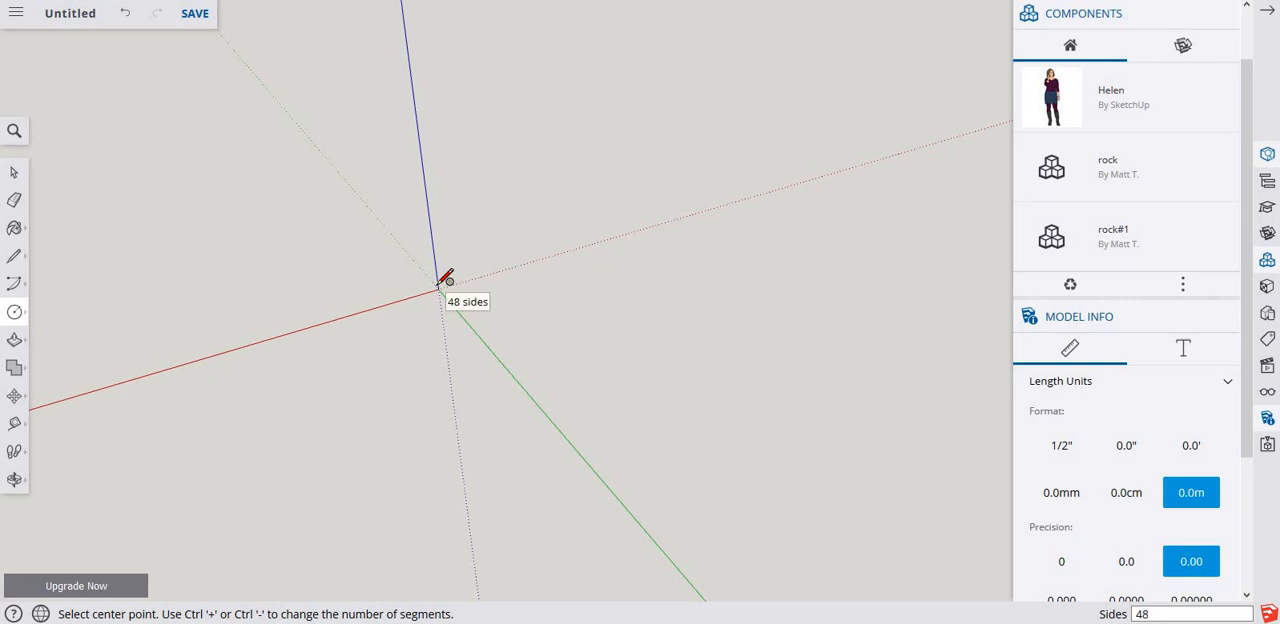
pyautogui.click(438, 288)
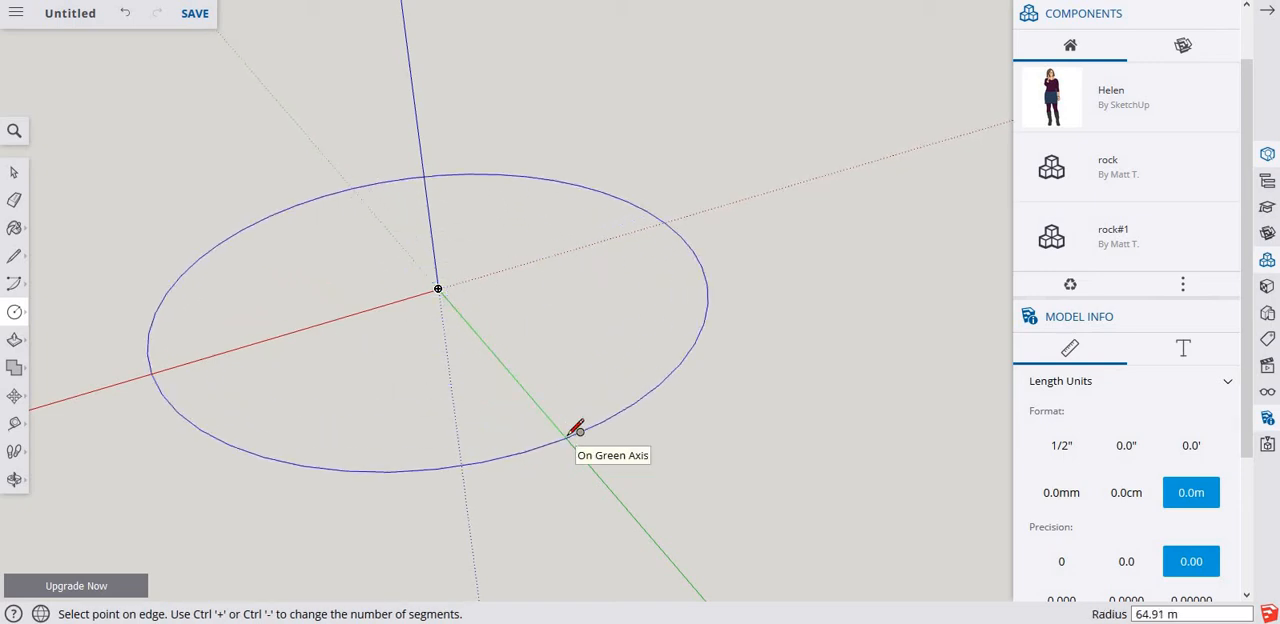
pyautogui.press('Return')
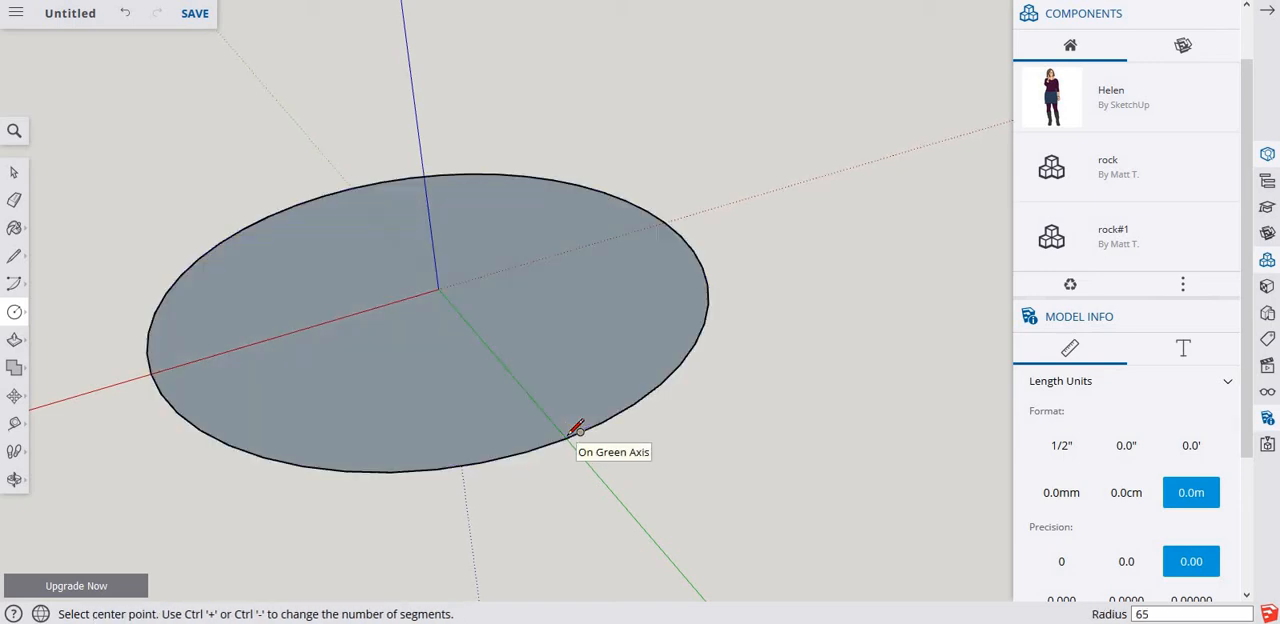
pyautogui.press('space')
# Push/Pull the circular face upward to a thickness of 2 m.
pyautogui.click(560, 426)
pyautogui.press('p')
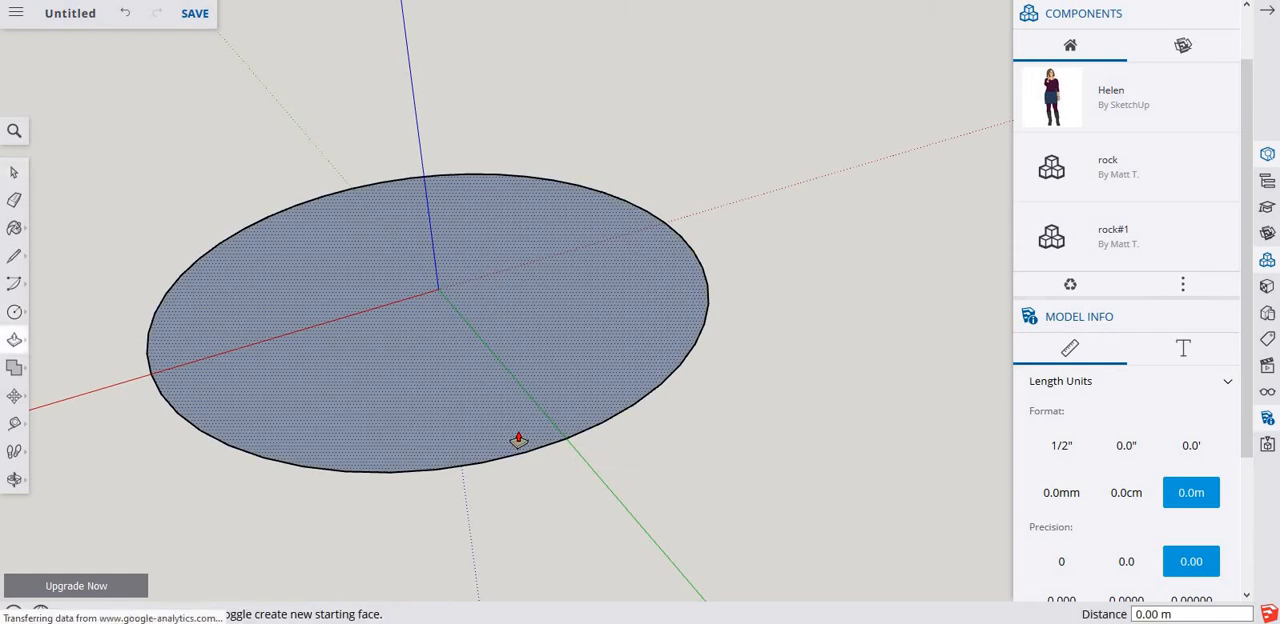
pyautogui.moveTo(518, 441); pyautogui.dragTo(514, 422)
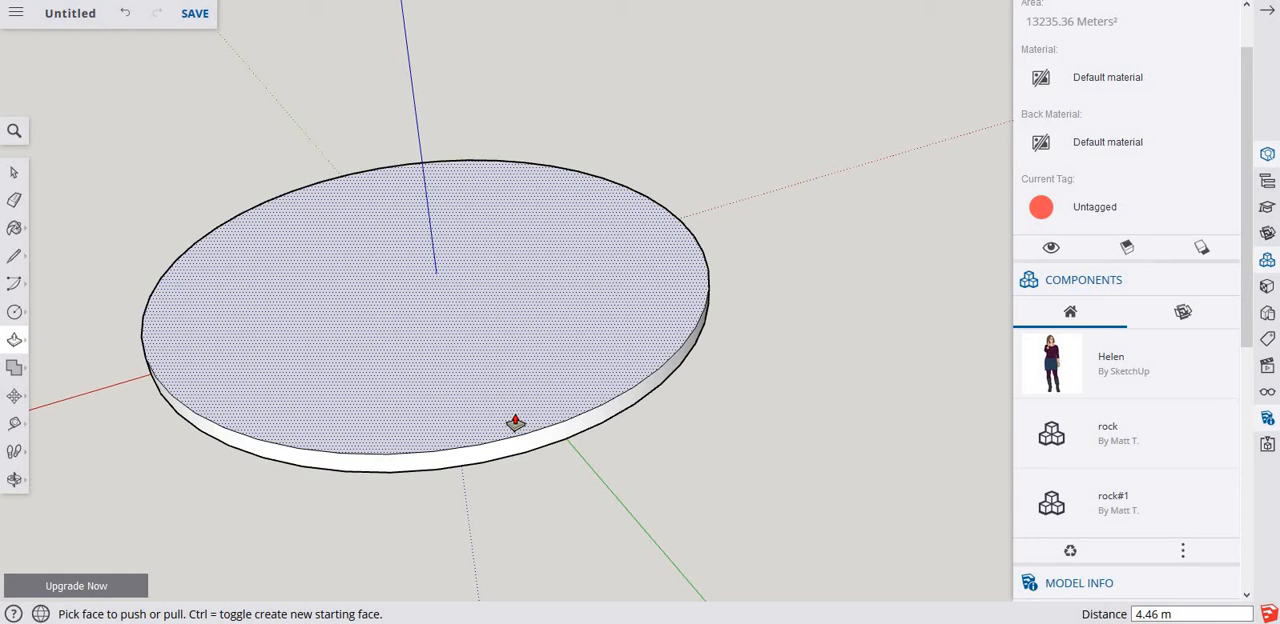
pyautogui.write('2')
pyautogui.press('Return')
pyautogui.press('space')
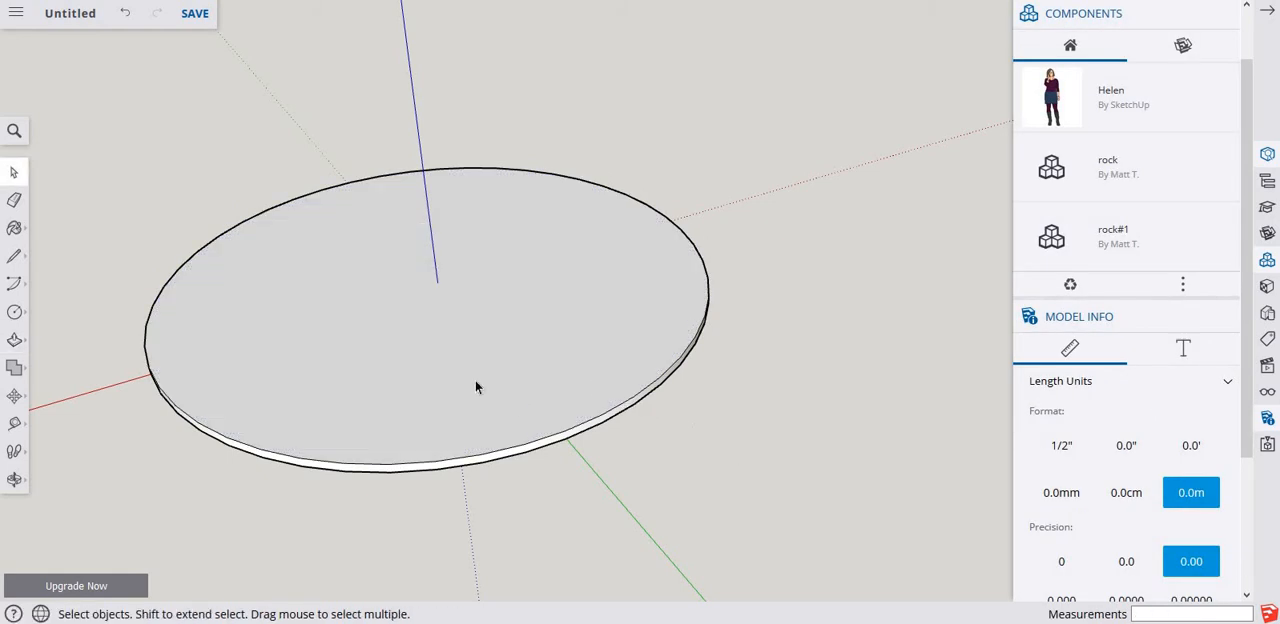
# Draw a 48-sided circle with a radius of about 23.48 m off-centre on the disc's top face.
pyautogui.moveTo(540, 347)
pyautogui.mouseDown(button='middle')
pyautogui.moveTo(586, 323)
pyautogui.moveTo(574, 274)
pyautogui.moveTo(520, 351)
pyautogui.mouseUp(button='middle')
pyautogui.tripleClick(520, 351)
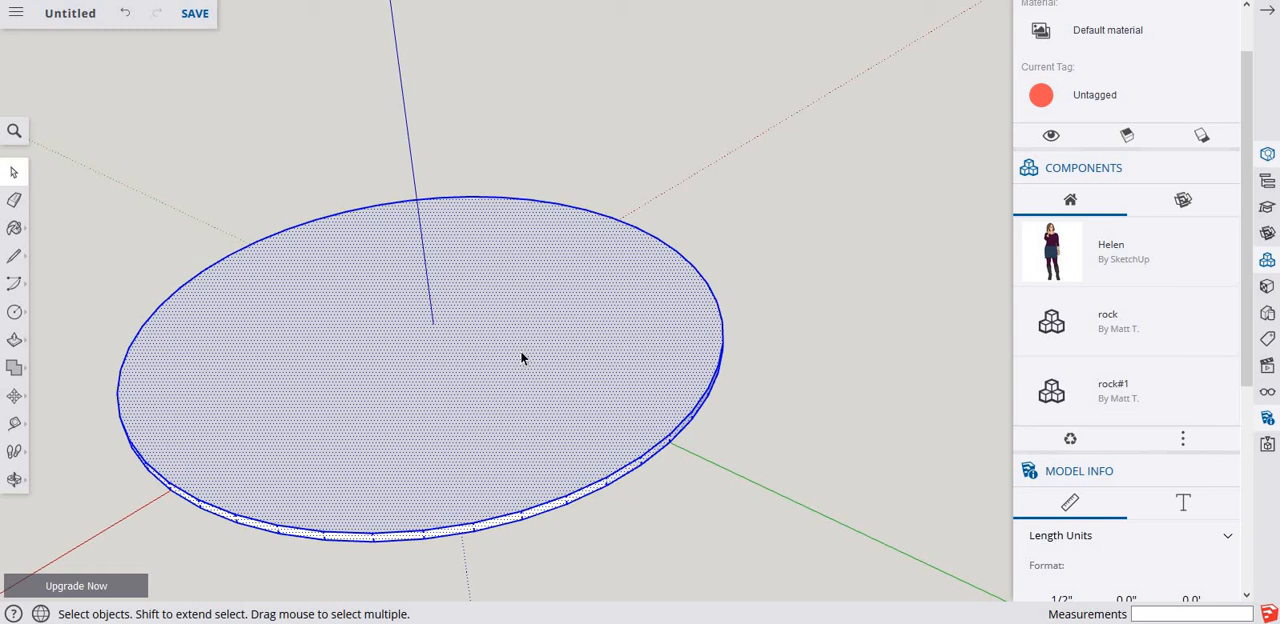
pyautogui.click(823, 200)
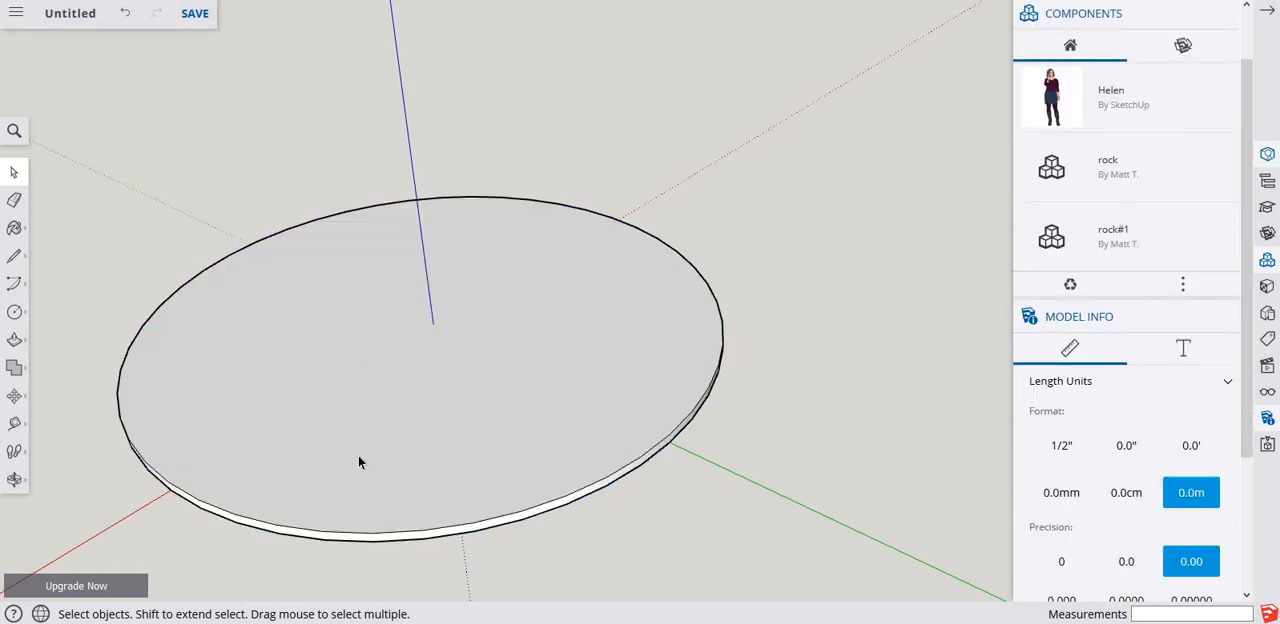
pyautogui.press('c')
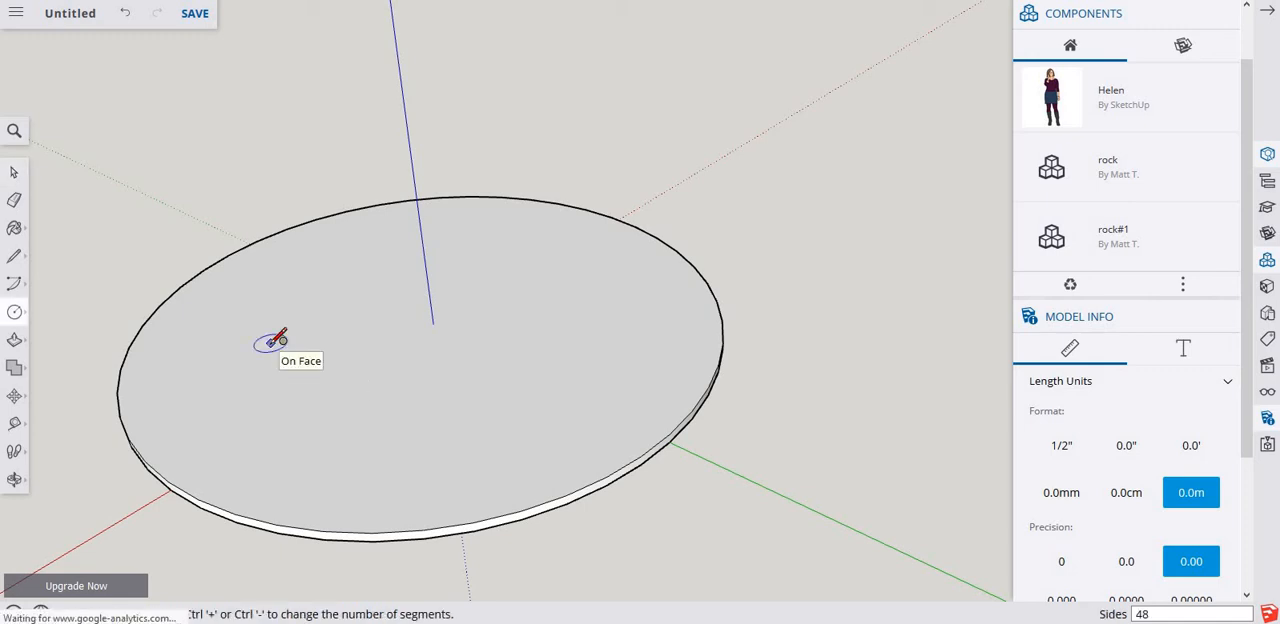
pyautogui.click(270, 343)
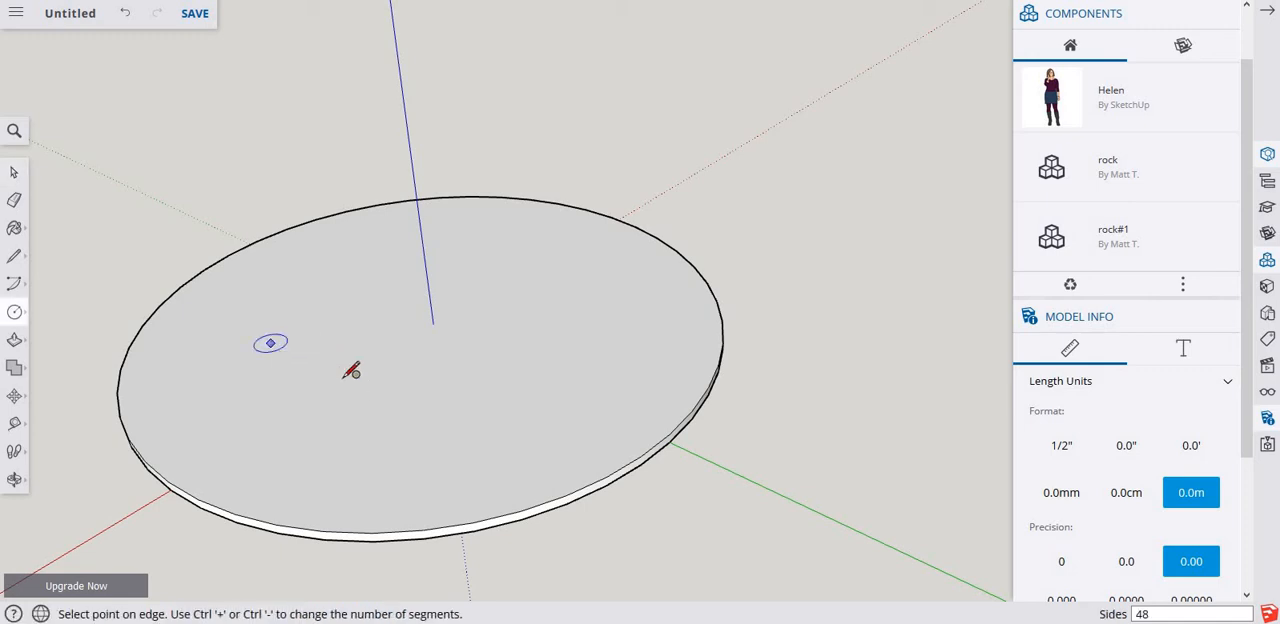
pyautogui.click(350, 372)
pyautogui.press('space')
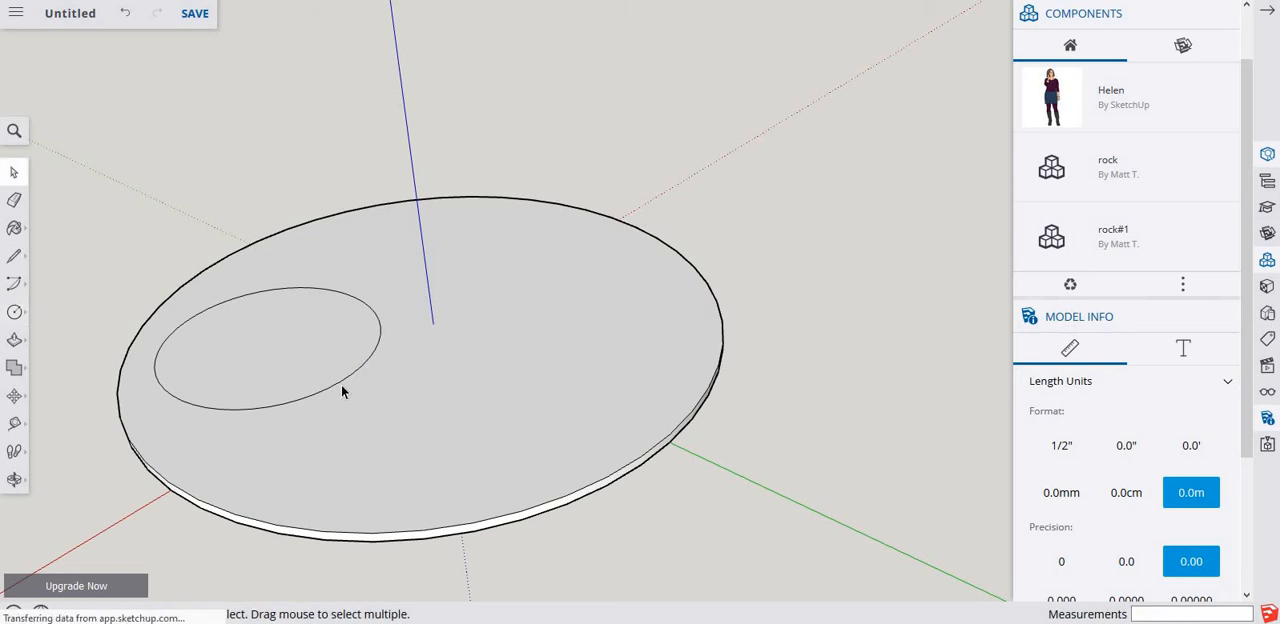
# Move the small circle across the disc's top face by about 9.57 m and again by about 8.78 m.
pyautogui.click(340, 387)
pyautogui.press('m')
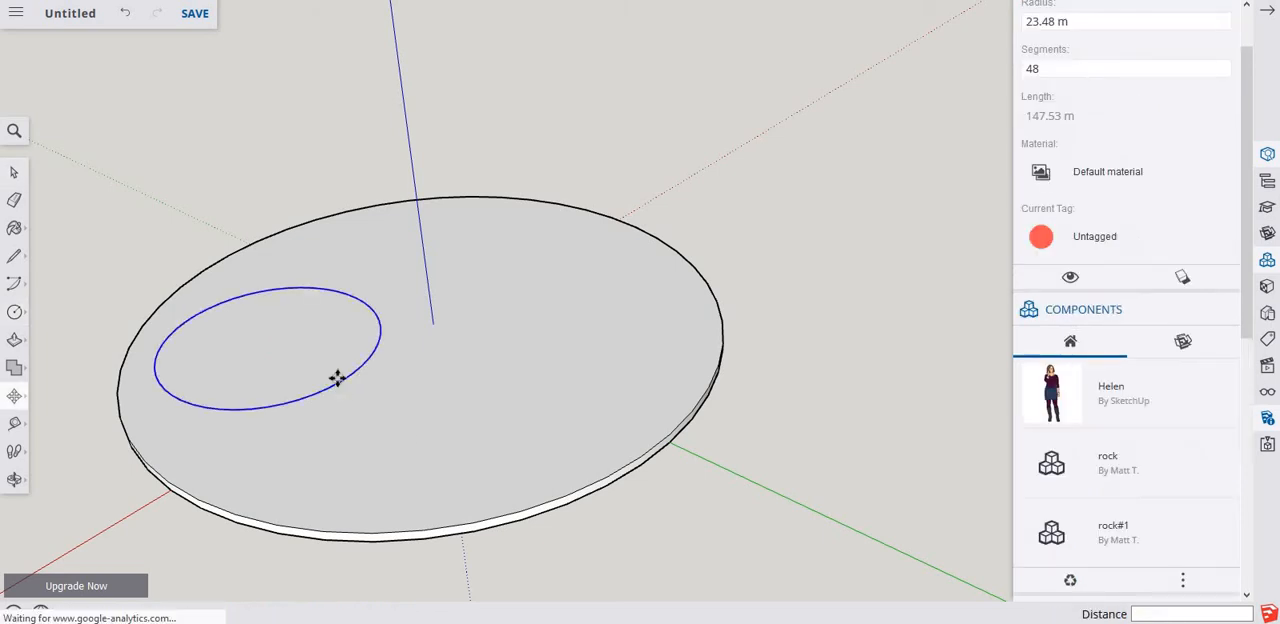
pyautogui.click(342, 383)
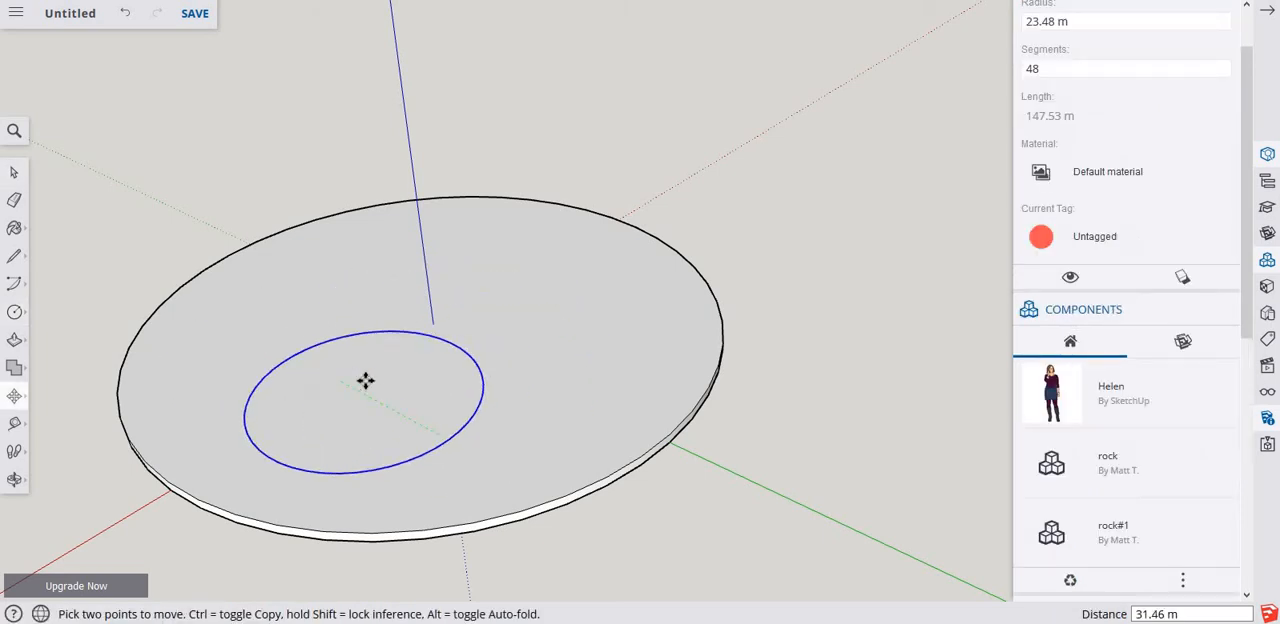
pyautogui.click(367, 402)
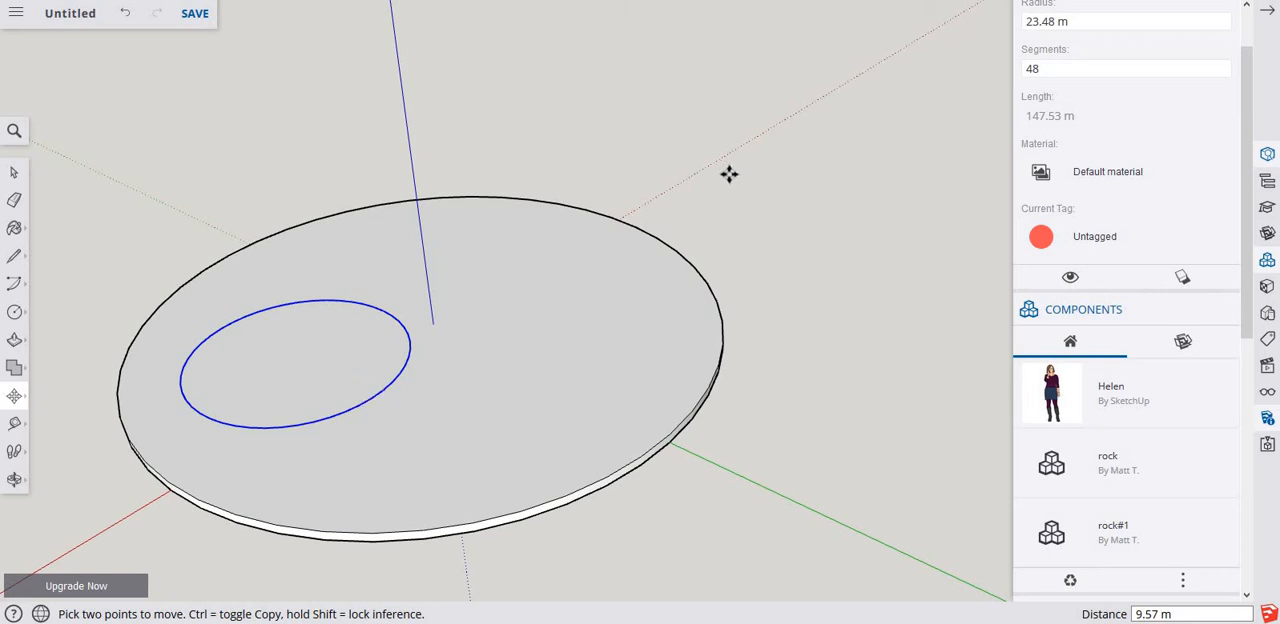
pyautogui.click(699, 184)
pyautogui.press('Escape')
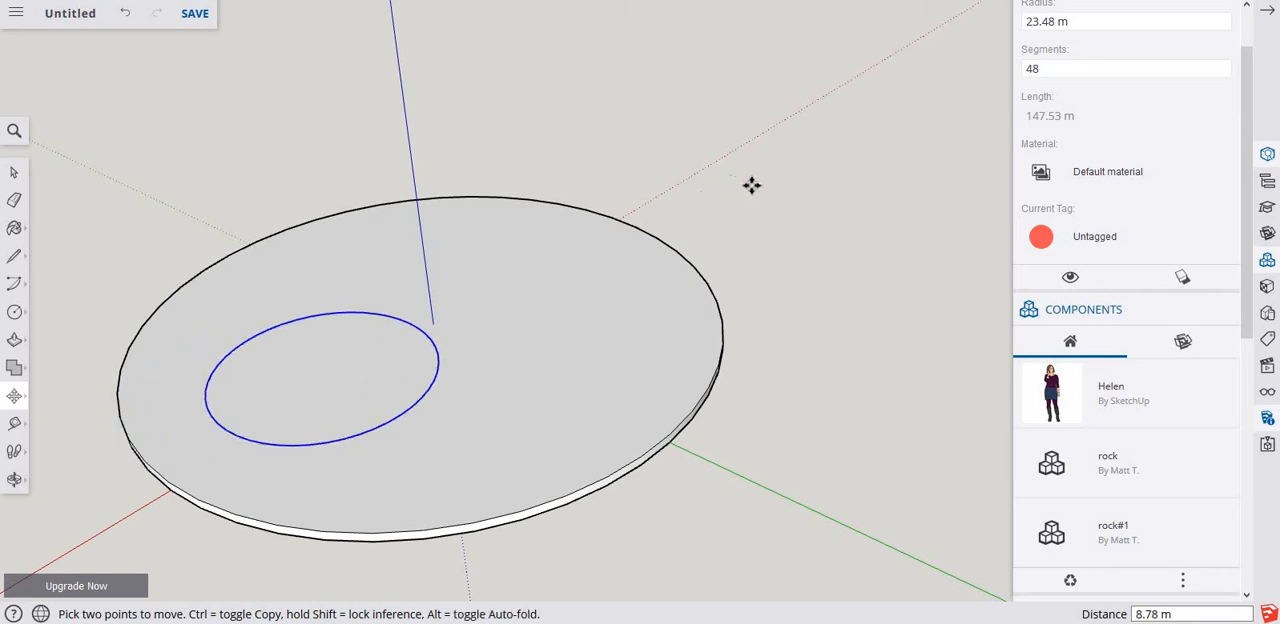
# Push/Pull the small circle upward about 28.91 m and select all geometry connected to it.
pyautogui.press('p')
pyautogui.moveTo(345, 343); pyautogui.dragTo(340, 266)
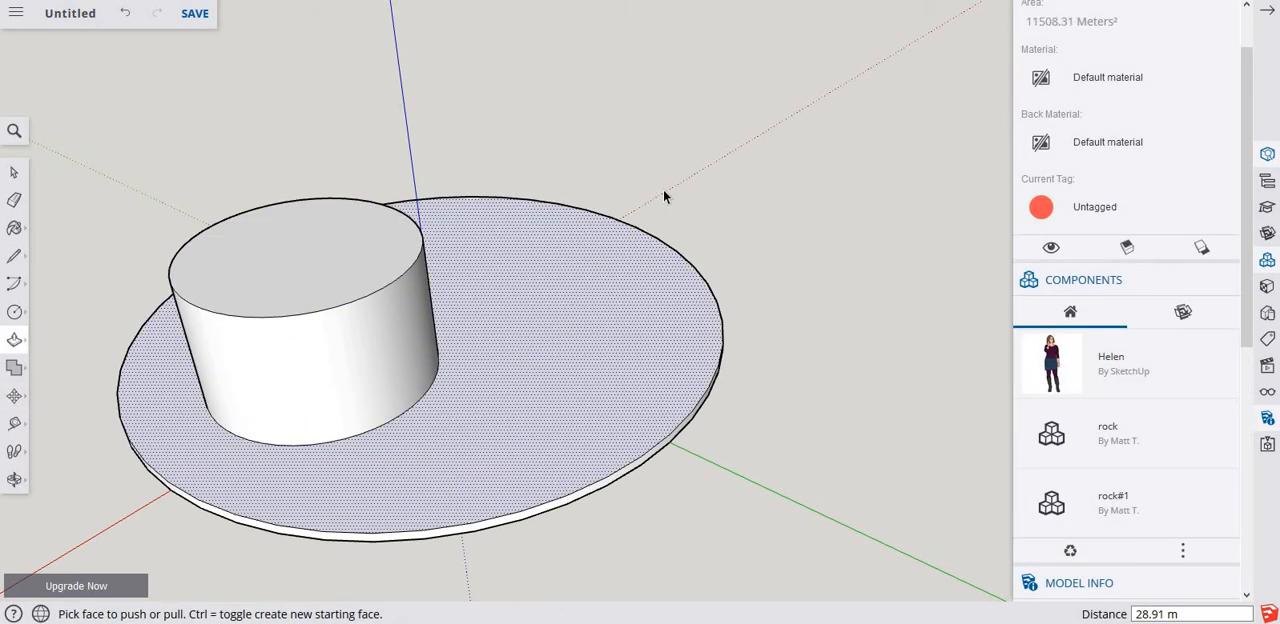
pyautogui.press('space')
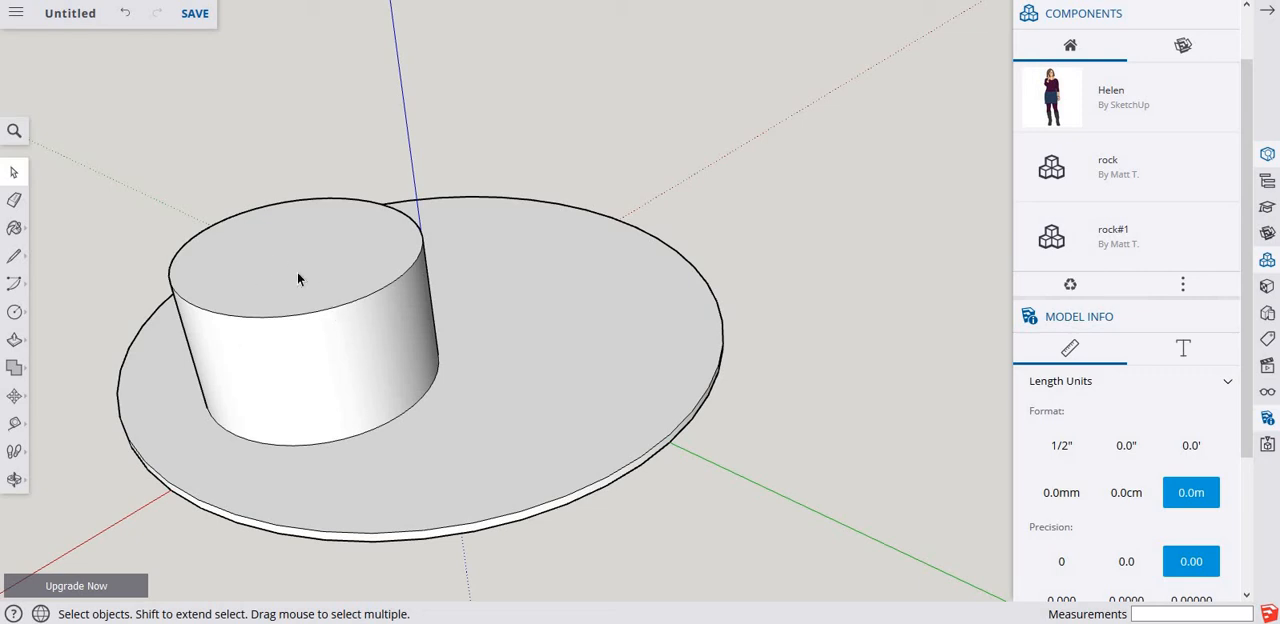
pyautogui.tripleClick(297, 275)
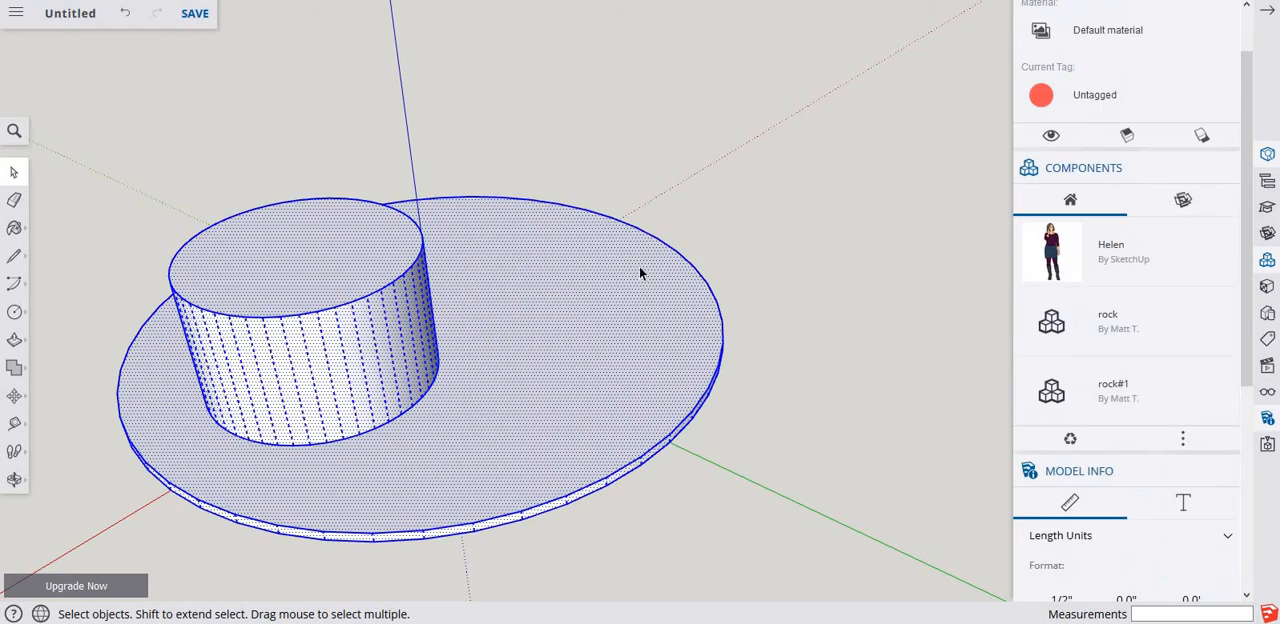
# Try to move only the top face of the cylinder sideways.
pyautogui.click(293, 285)
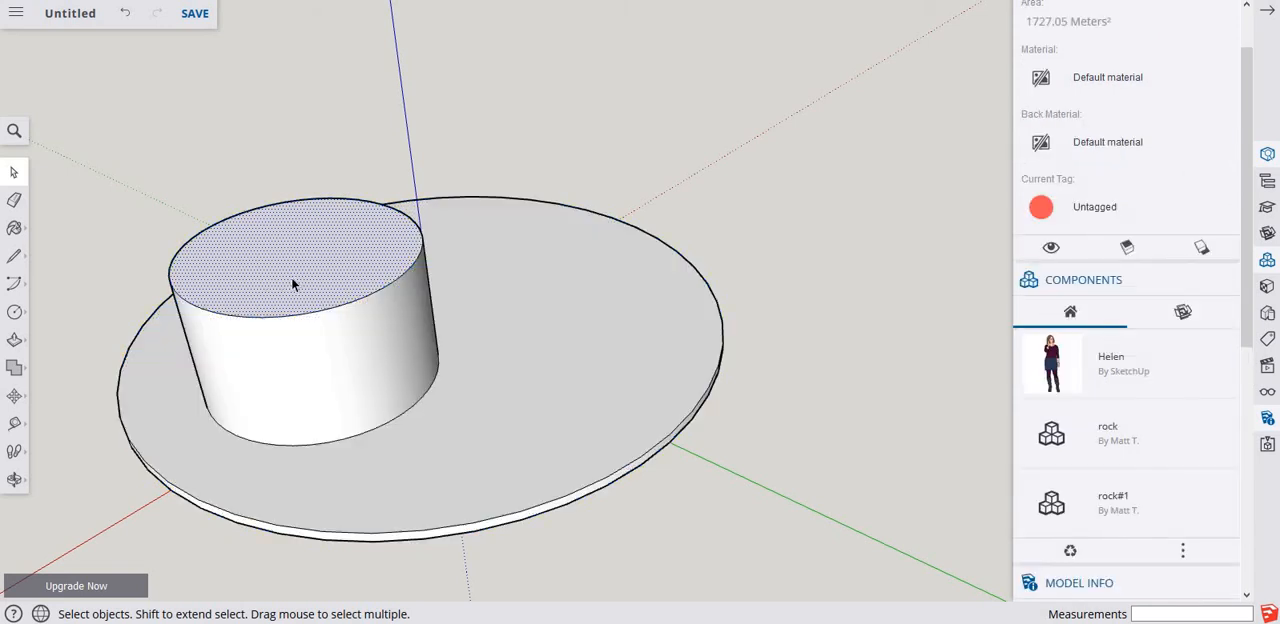
pyautogui.press('m')
pyautogui.click(289, 274)
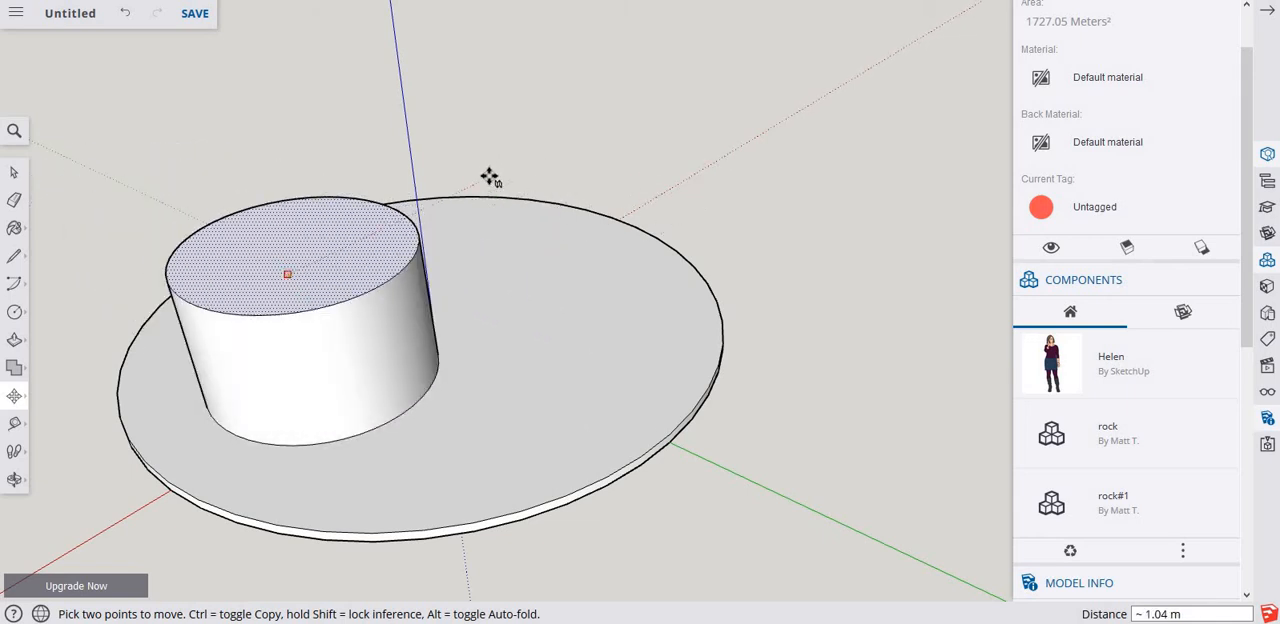
pyautogui.press('space')
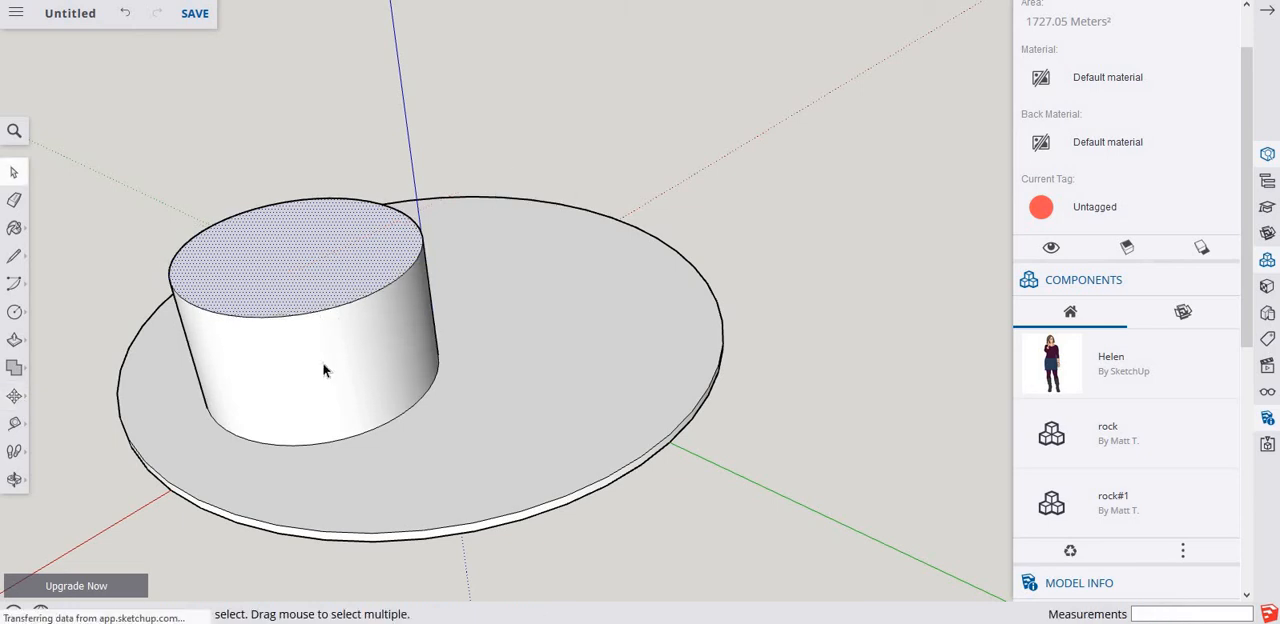
# Select the cylinder's top and side with their edges, move it about 17 m across the disc, and delete it.
pyautogui.click(323, 266)
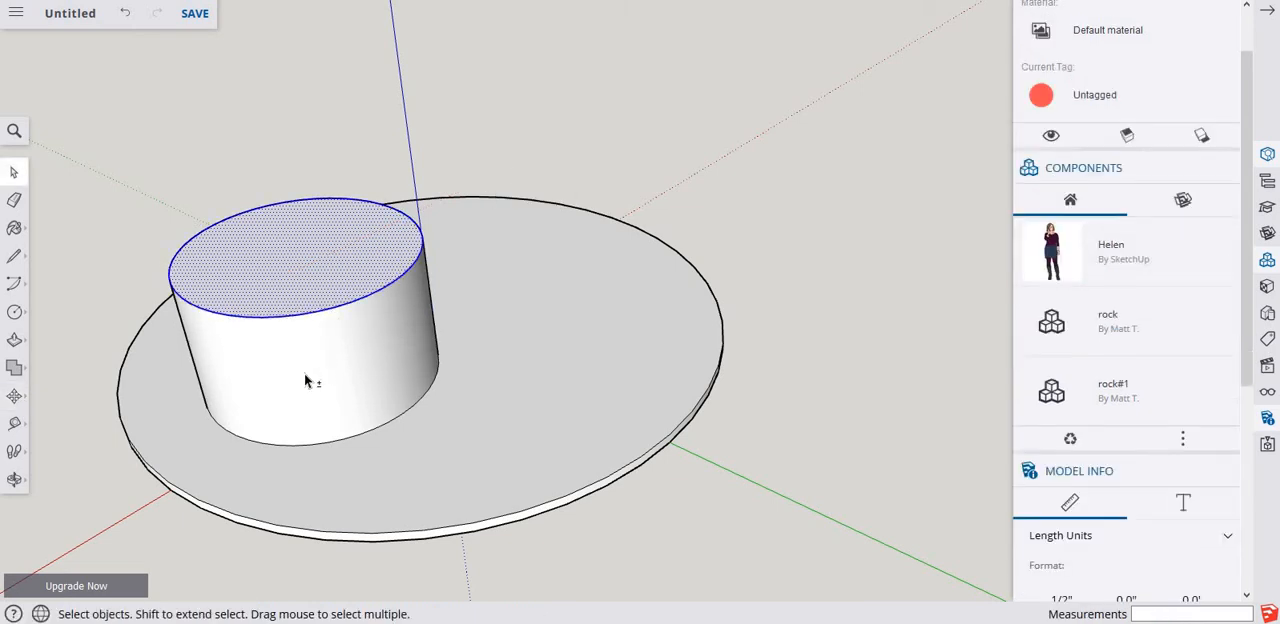
pyautogui.keyDown('shift'); pyautogui.click(305, 377); pyautogui.keyUp('shift')
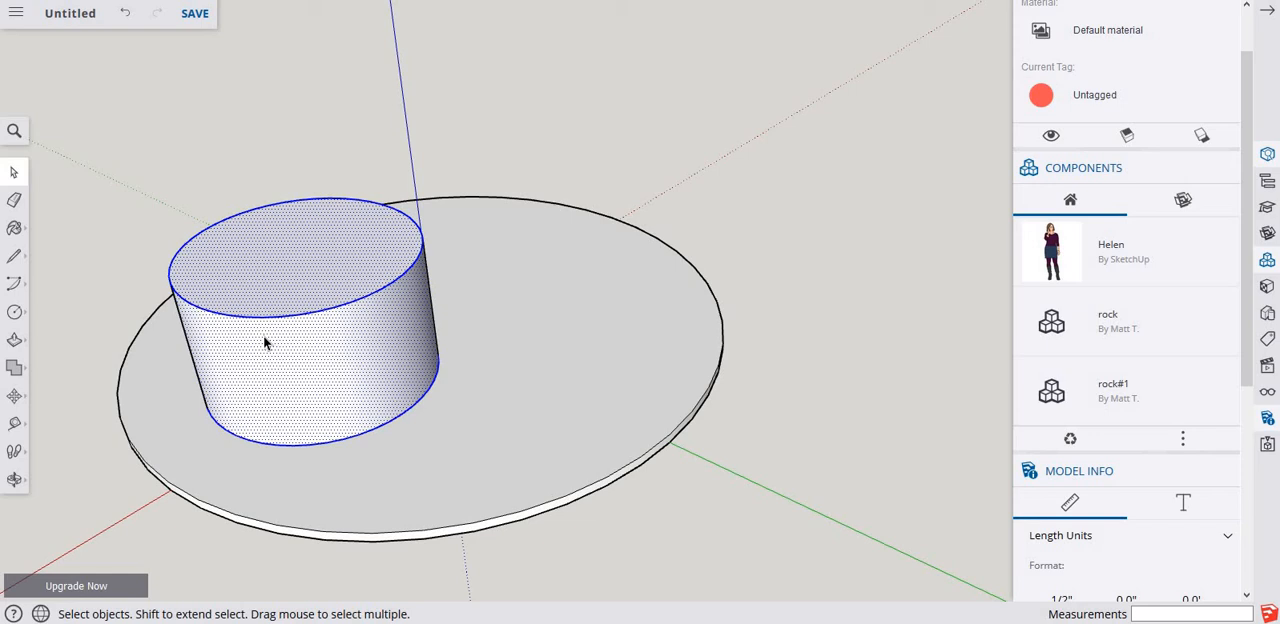
pyautogui.press('m')
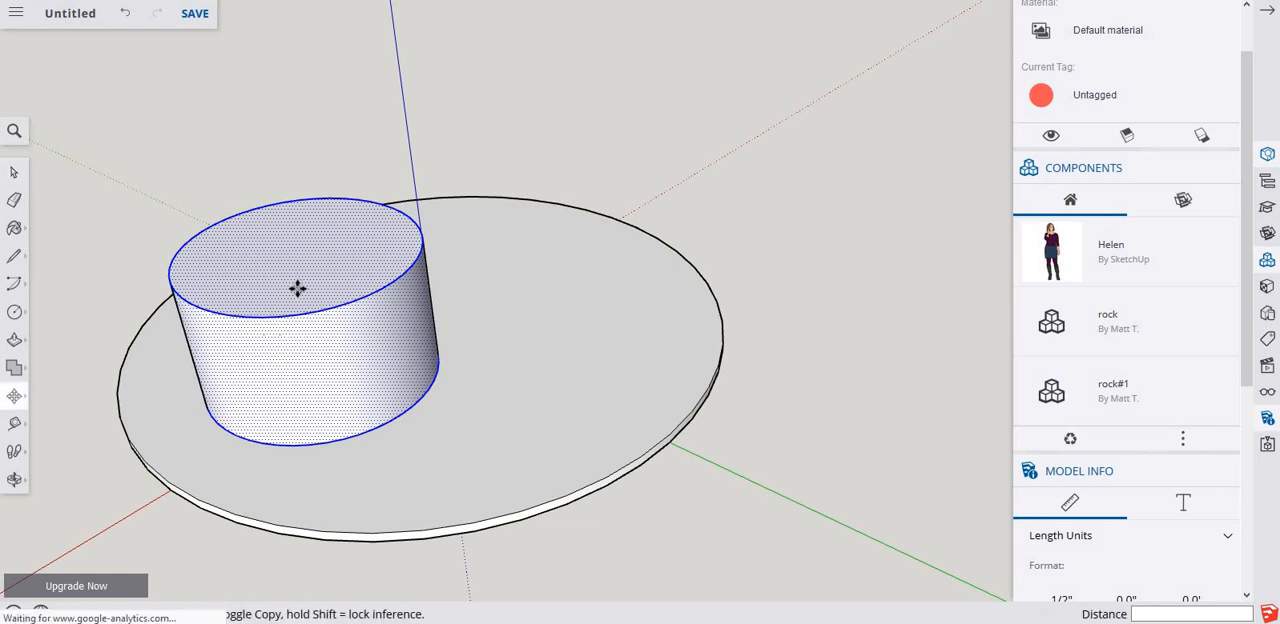
pyautogui.click(297, 289)
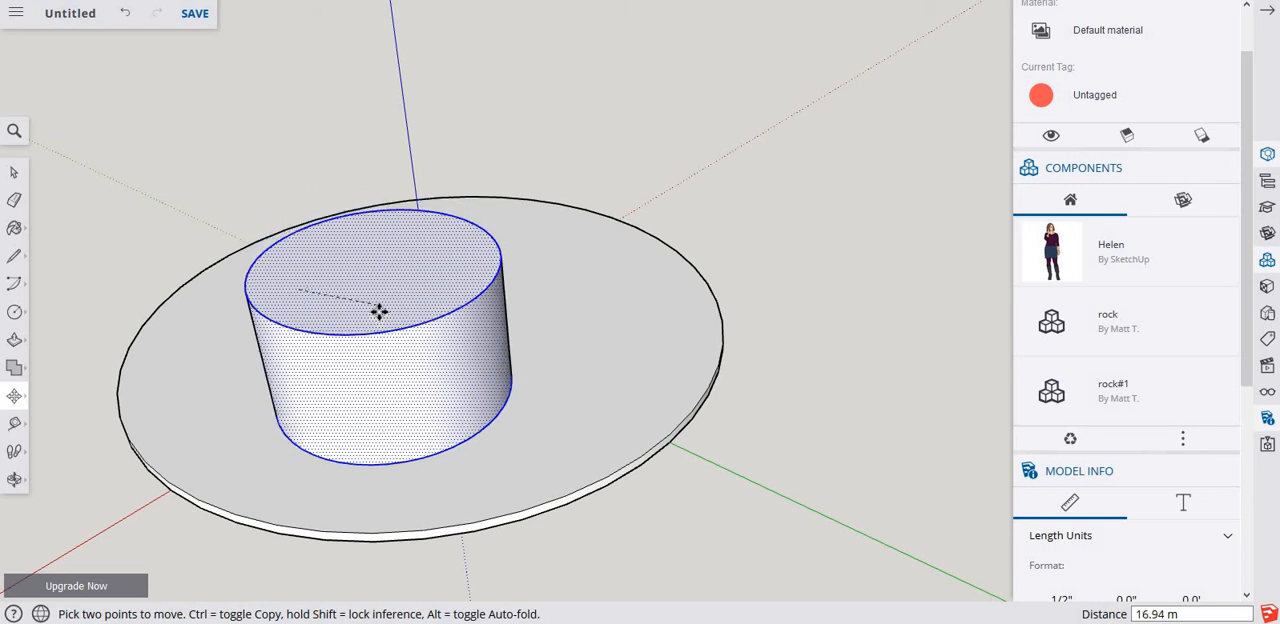
pyautogui.moveTo(368, 227); pyautogui.dragTo(332, 122, button='middle')
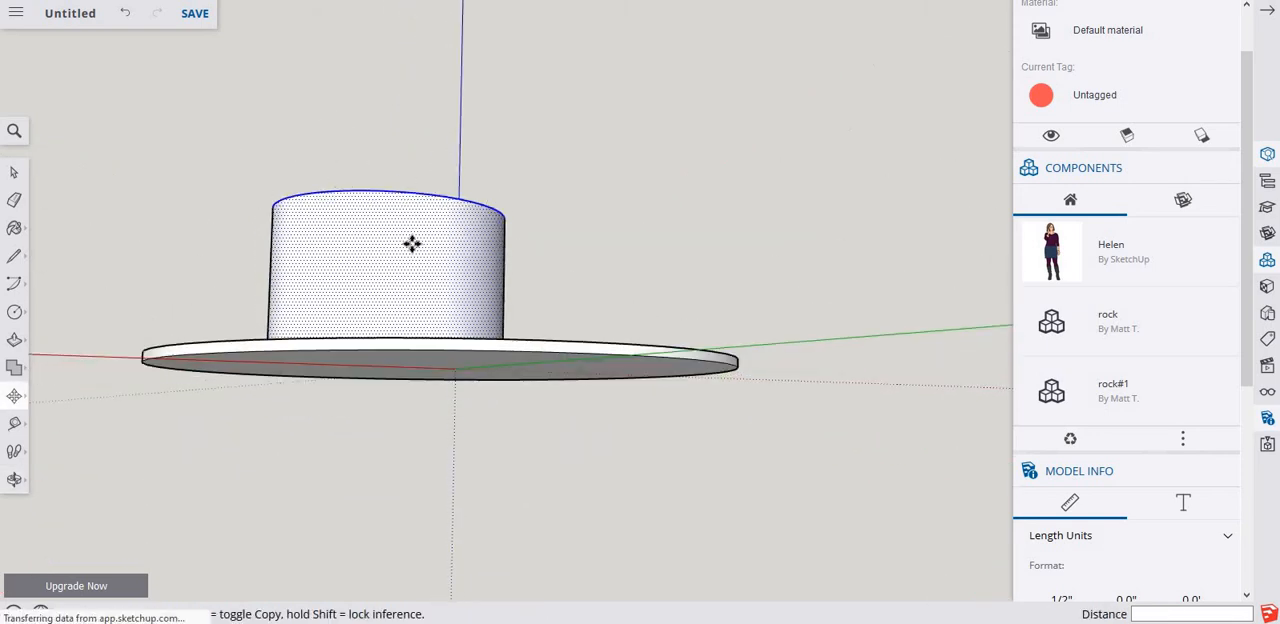
pyautogui.moveTo(485, 313); pyautogui.dragTo(494, 411, button='middle')
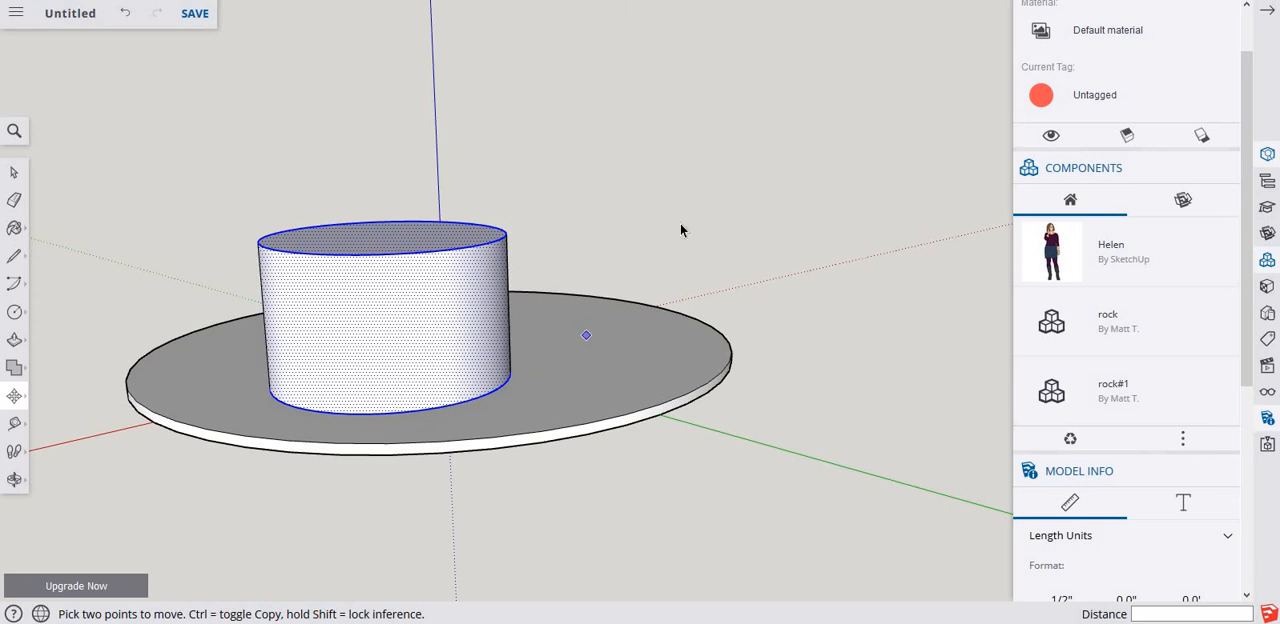
pyautogui.press('space')
pyautogui.press('Delete')
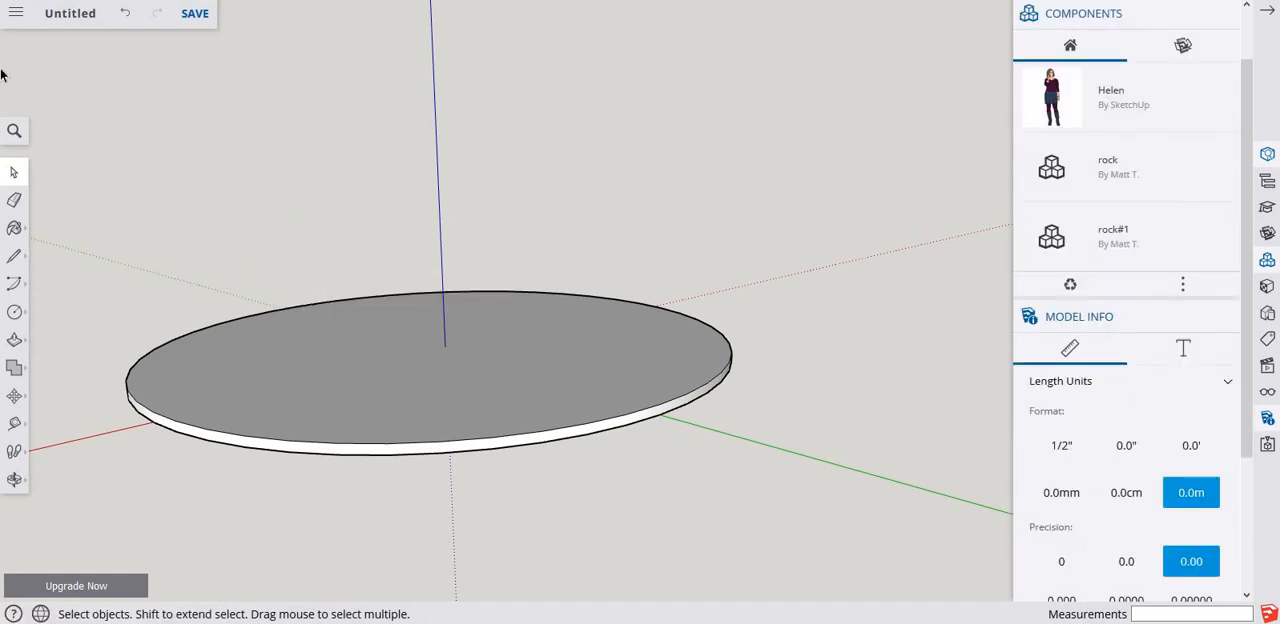
# Make a group from all the connected faces and edges of the disc.
pyautogui.tripleClick(292, 370)
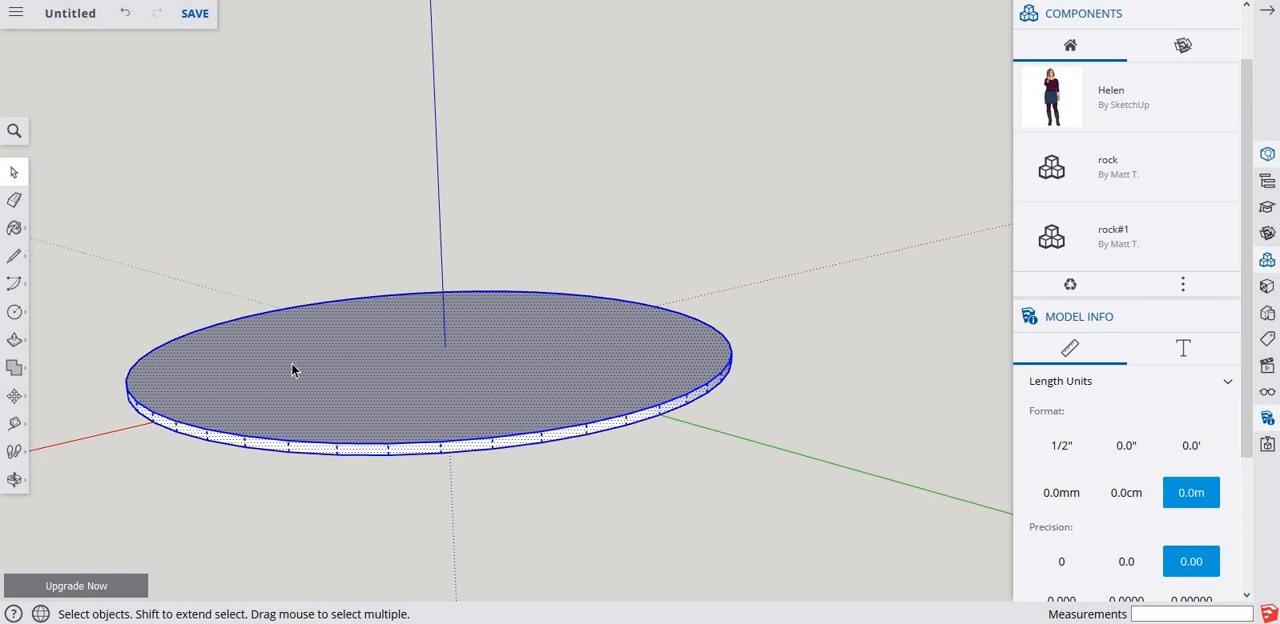
pyautogui.rightClick(292, 370)
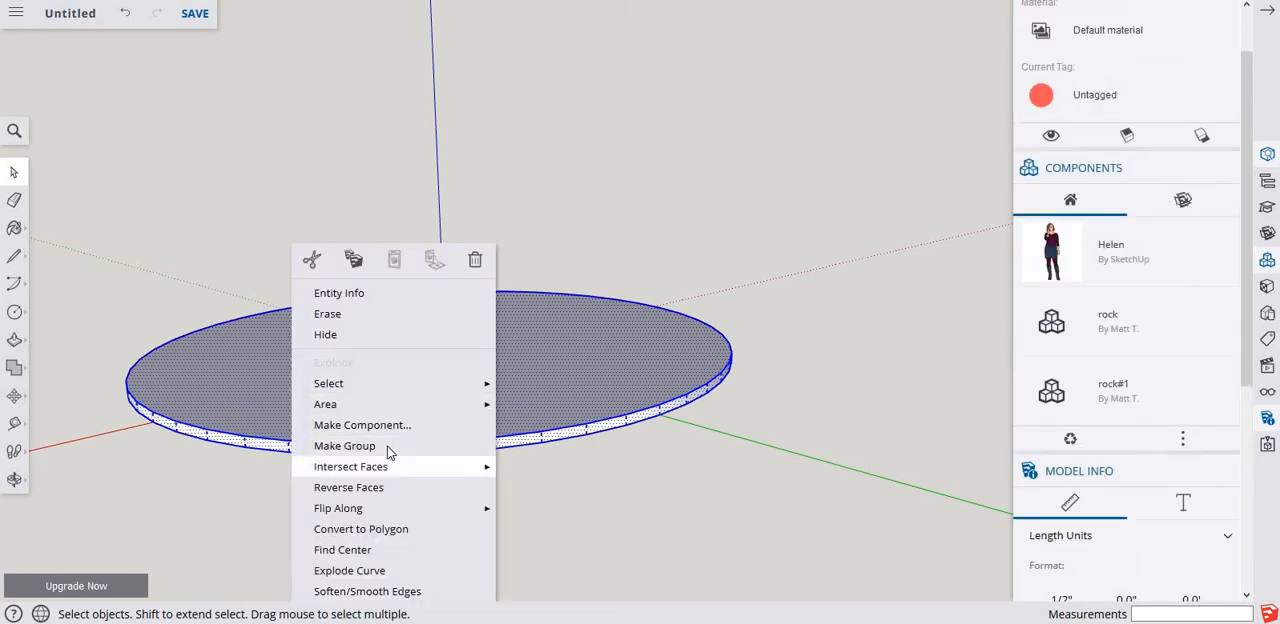
pyautogui.click(344, 445)
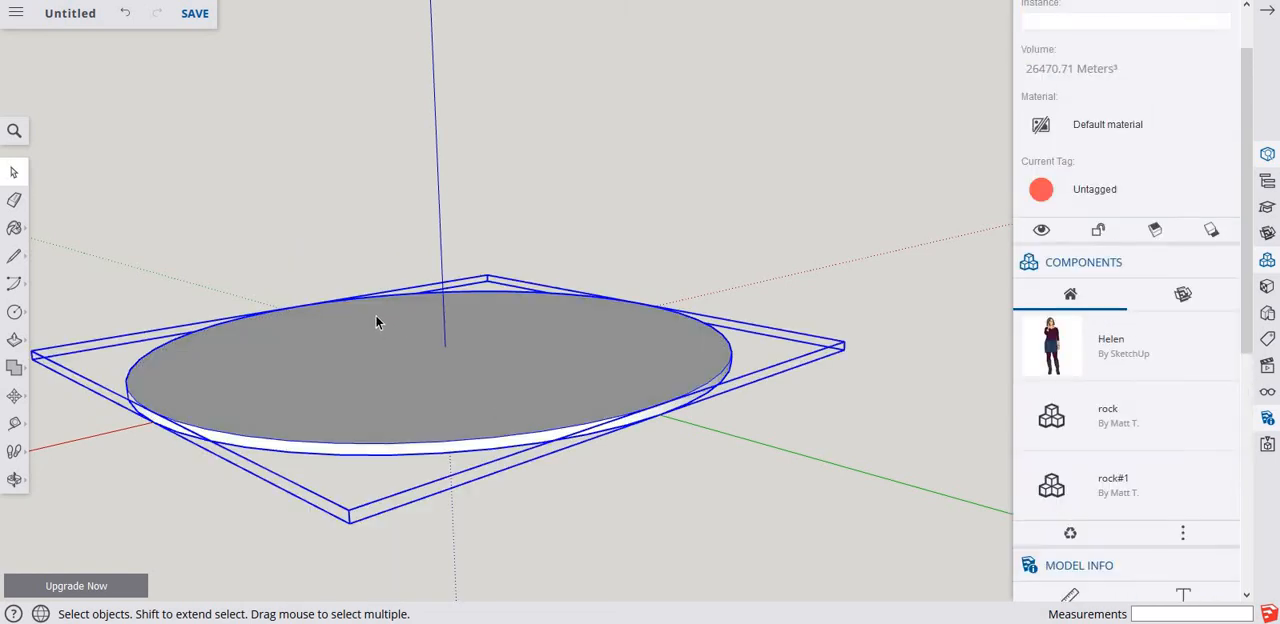
pyautogui.moveTo(377, 394); pyautogui.dragTo(423, 400, button='middle')
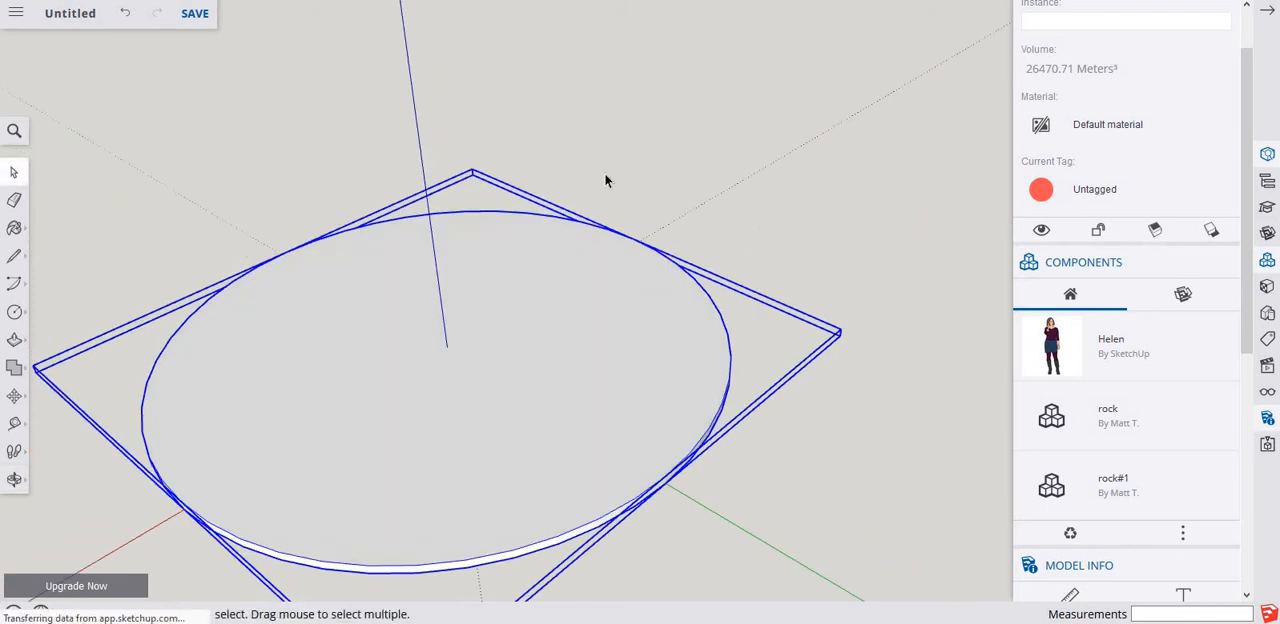
pyautogui.click(703, 122)
# Place guide lines along the blue, green and red axes with the Tape Measure tool.
pyautogui.moveTo(552, 448)
pyautogui.mouseDown(button='middle')
pyautogui.moveTo(497, 330)
pyautogui.moveTo(449, 277)
pyautogui.mouseUp(button='middle')
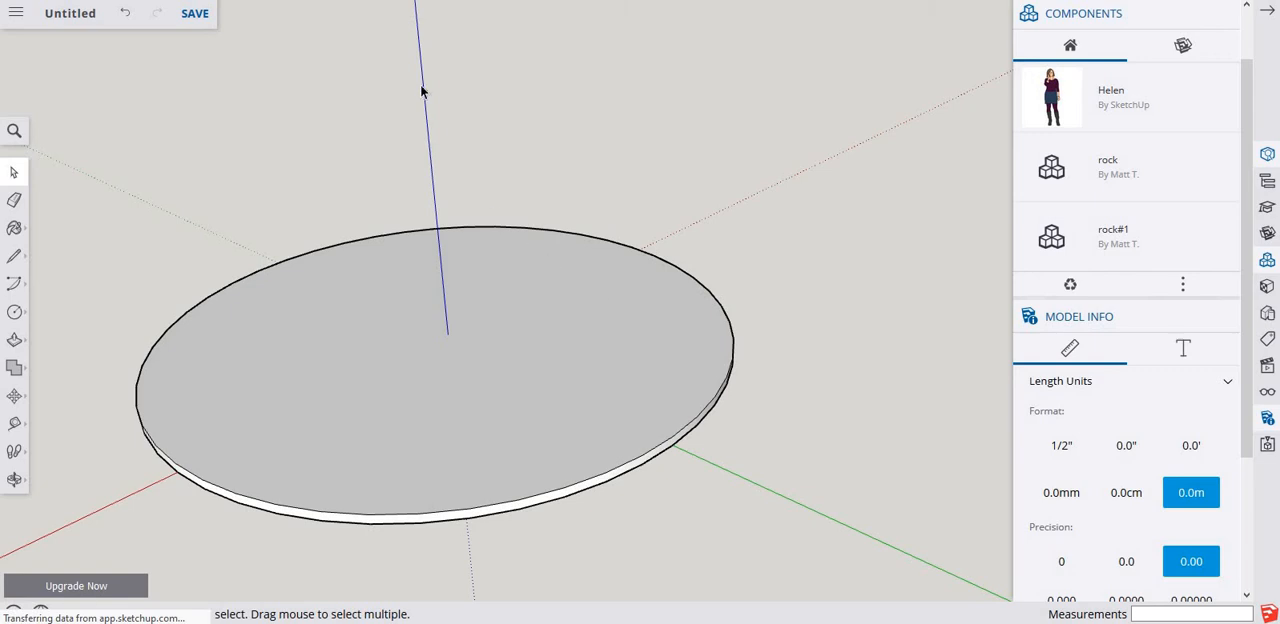
pyautogui.press('t')
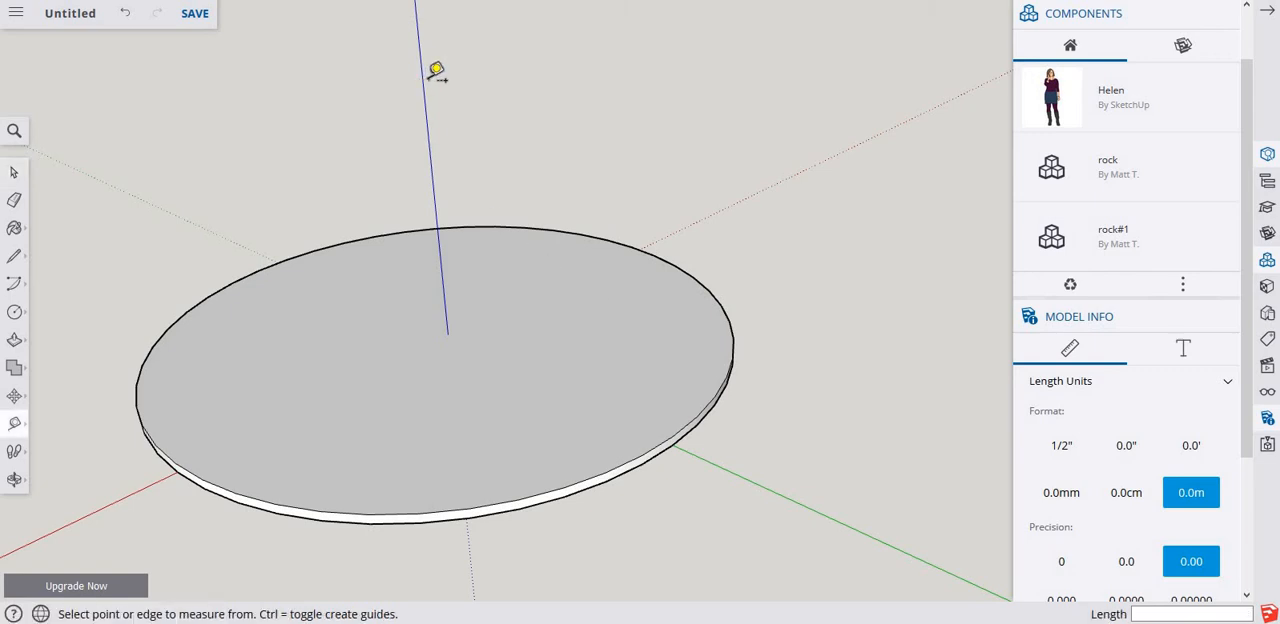
pyautogui.click(422, 78)
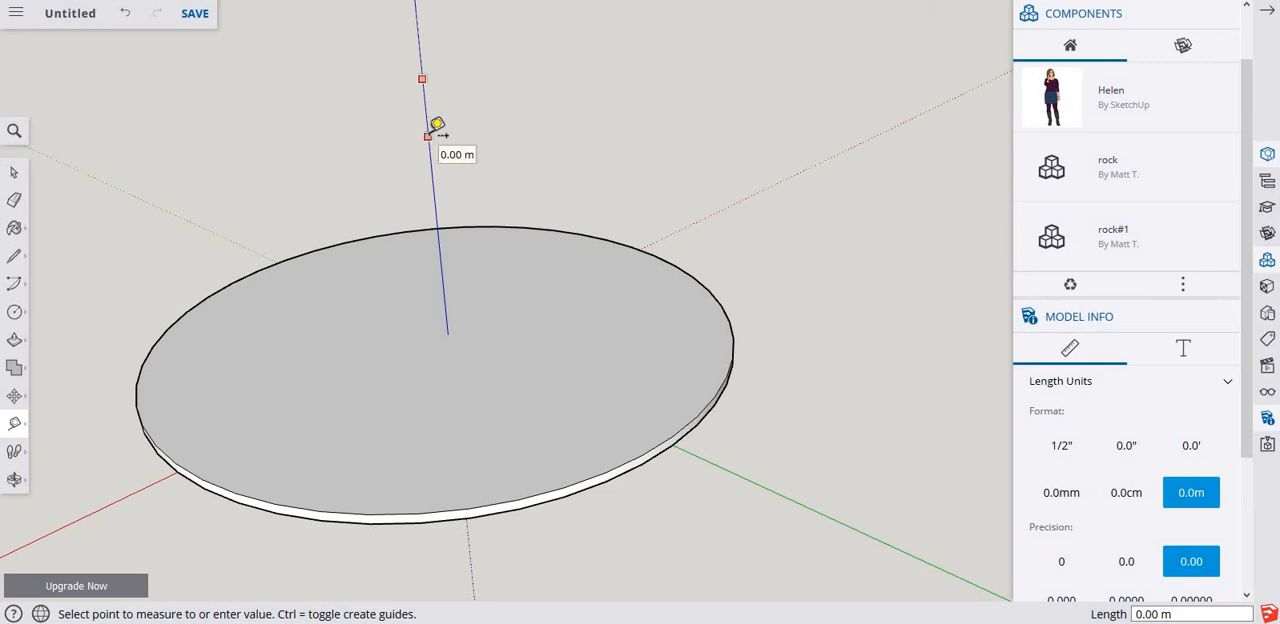
pyautogui.click(428, 134)
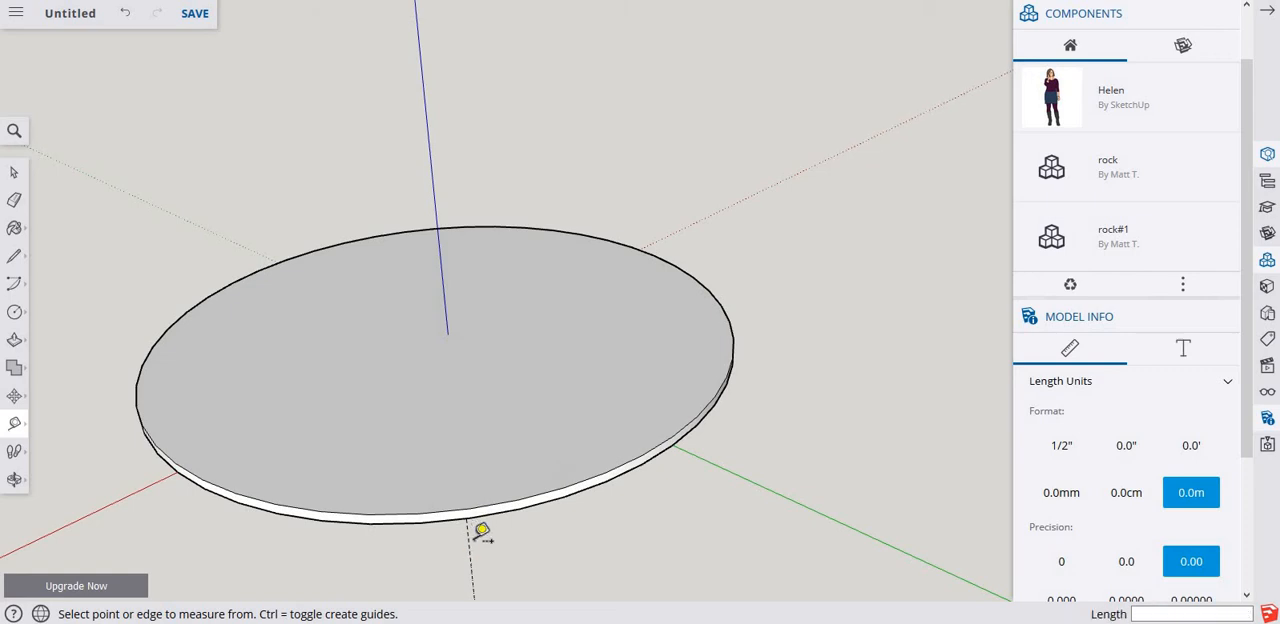
pyautogui.click(762, 487)
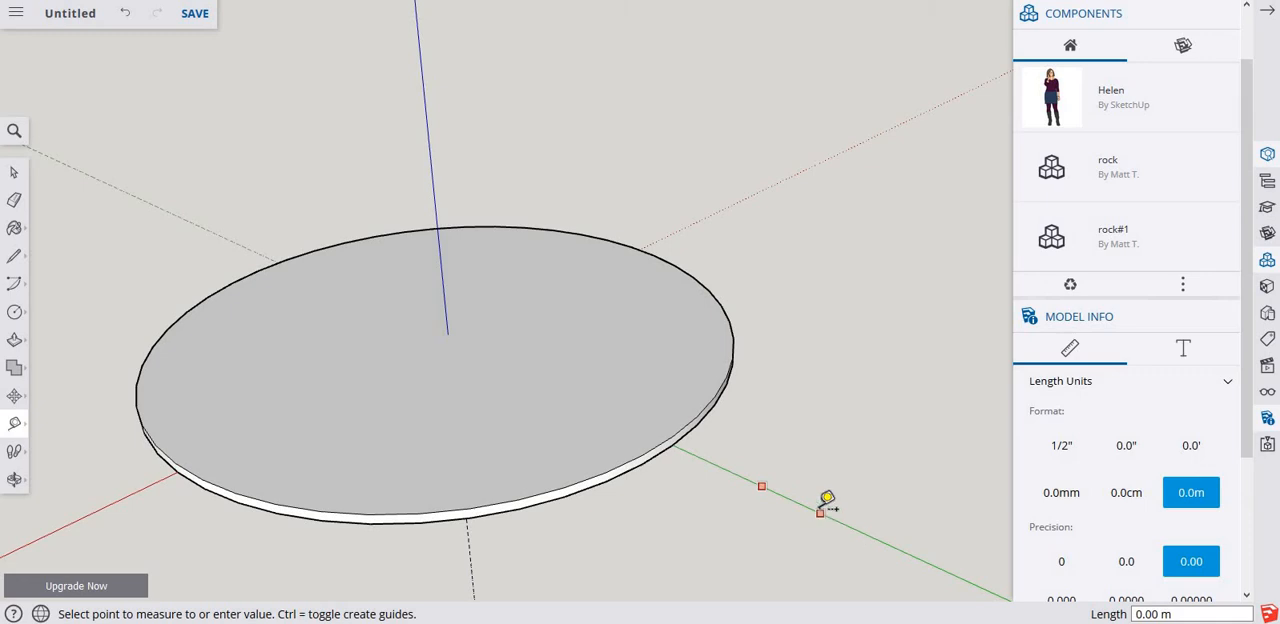
pyautogui.click(824, 506)
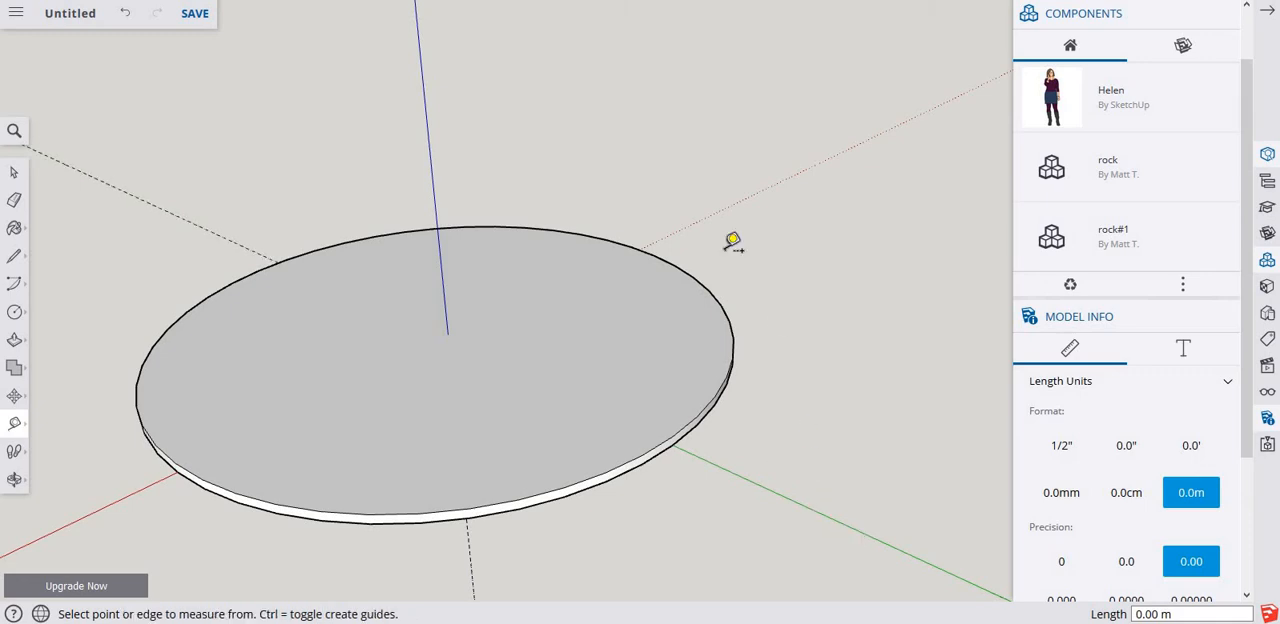
pyautogui.click(760, 197)
pyautogui.click(776, 184)
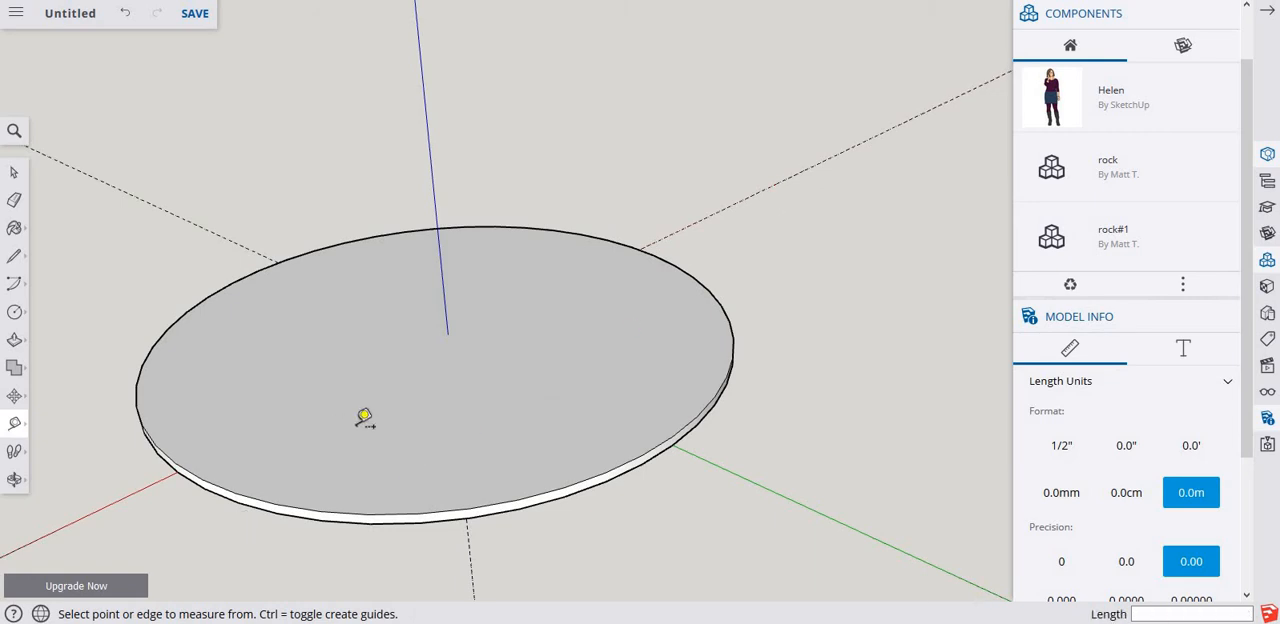
# Inside the disc group, push the top face about 22.5 m down along the blue axis.
pyautogui.moveTo(454, 346); pyautogui.dragTo(577, 300, button='middle')
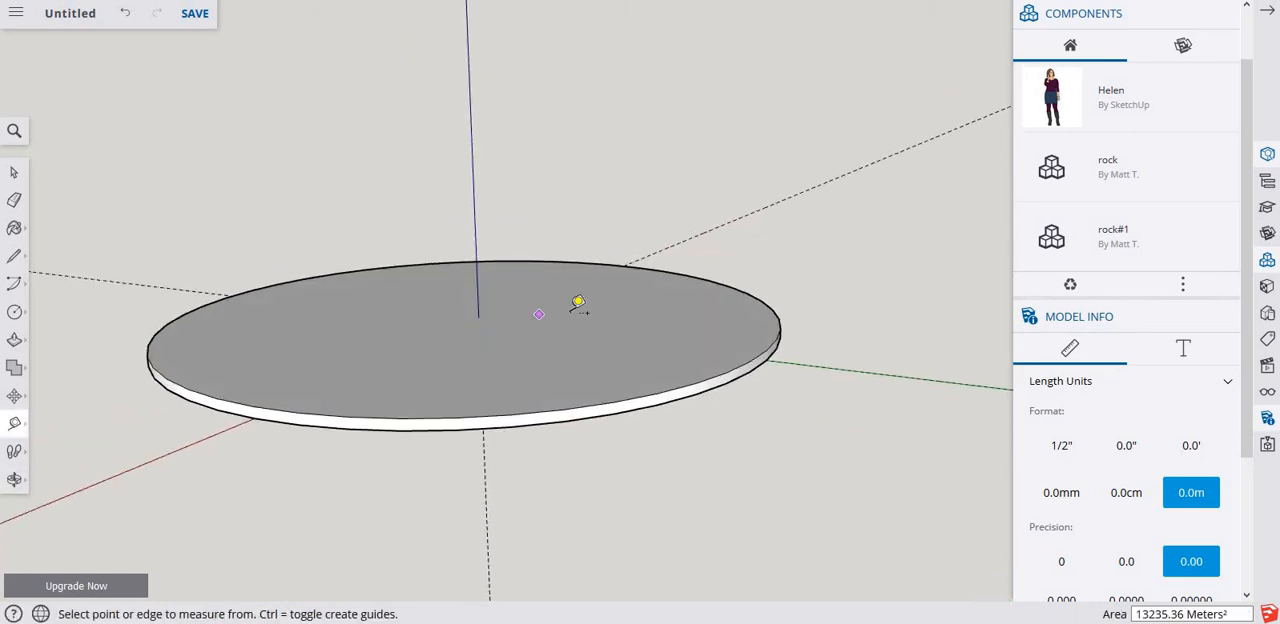
pyautogui.press('p')
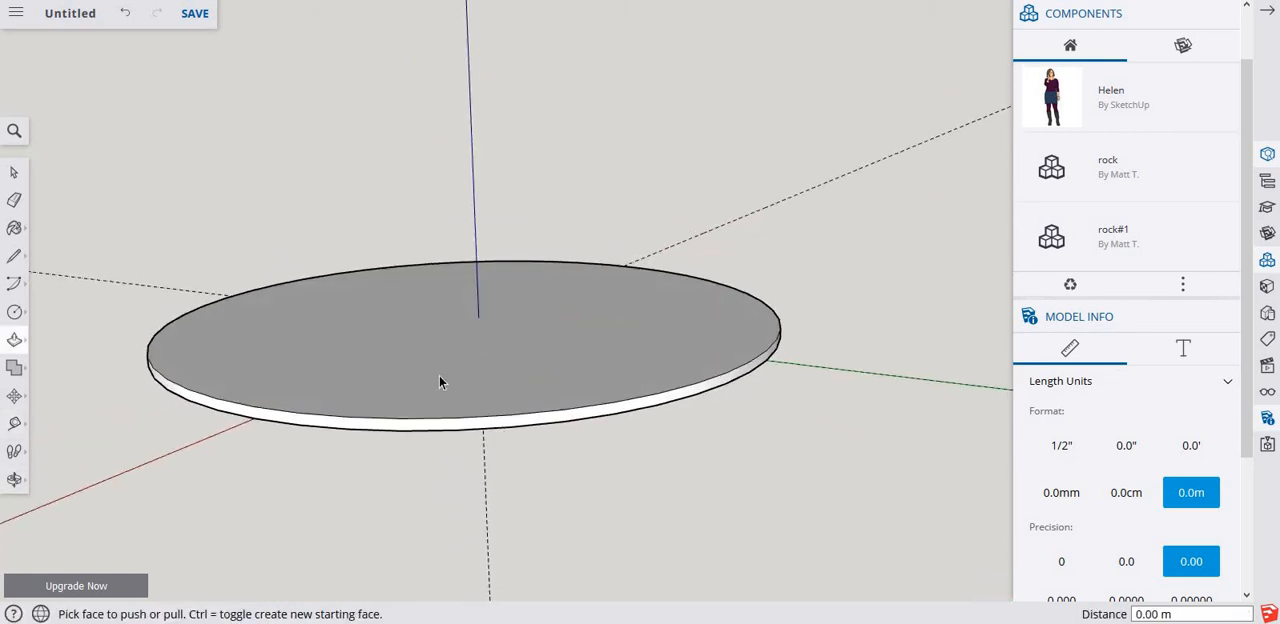
pyautogui.press('space')
pyautogui.doubleClick(440, 378)
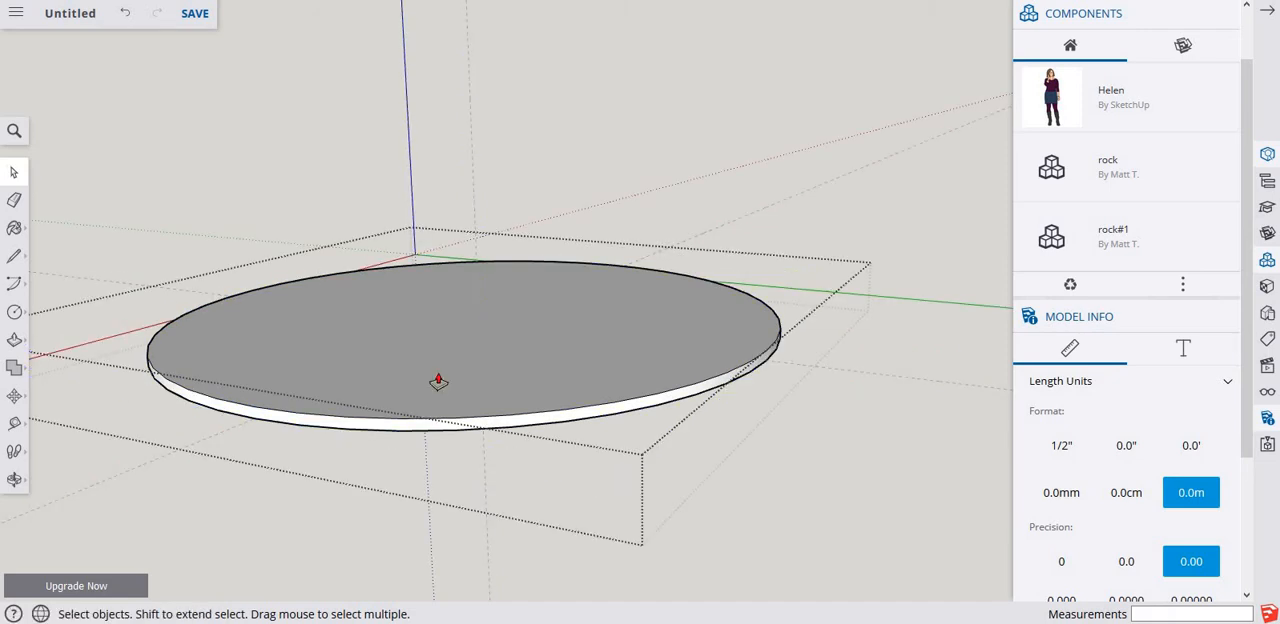
pyautogui.press('p')
pyautogui.moveTo(438, 381); pyautogui.dragTo(489, 480)
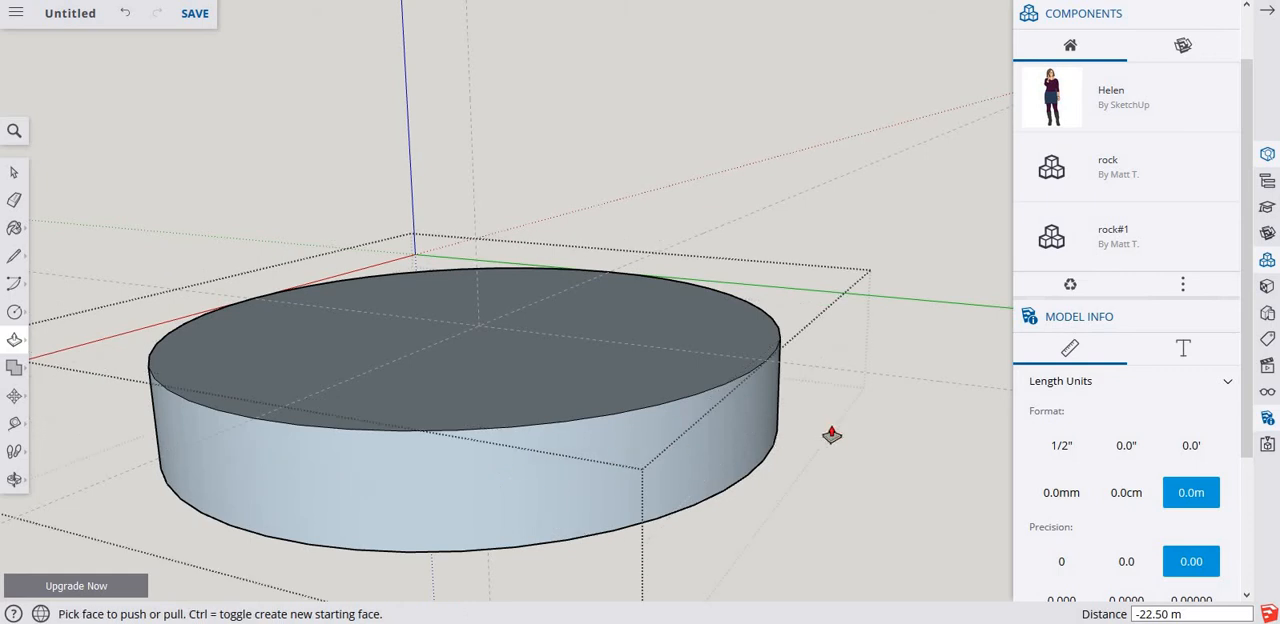
pyautogui.press('space')
pyautogui.press('Escape')
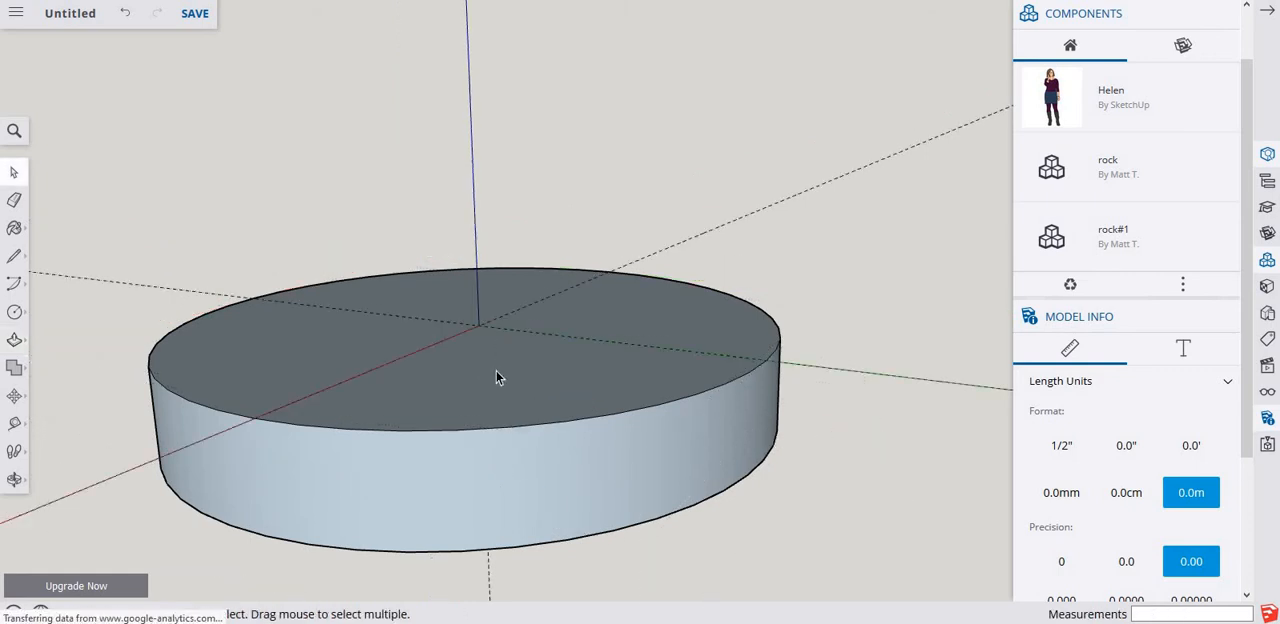
# Reverse all the faces inside the disc group so their white front sides point outward.
pyautogui.moveTo(486, 416); pyautogui.dragTo(479, 482, button='middle')
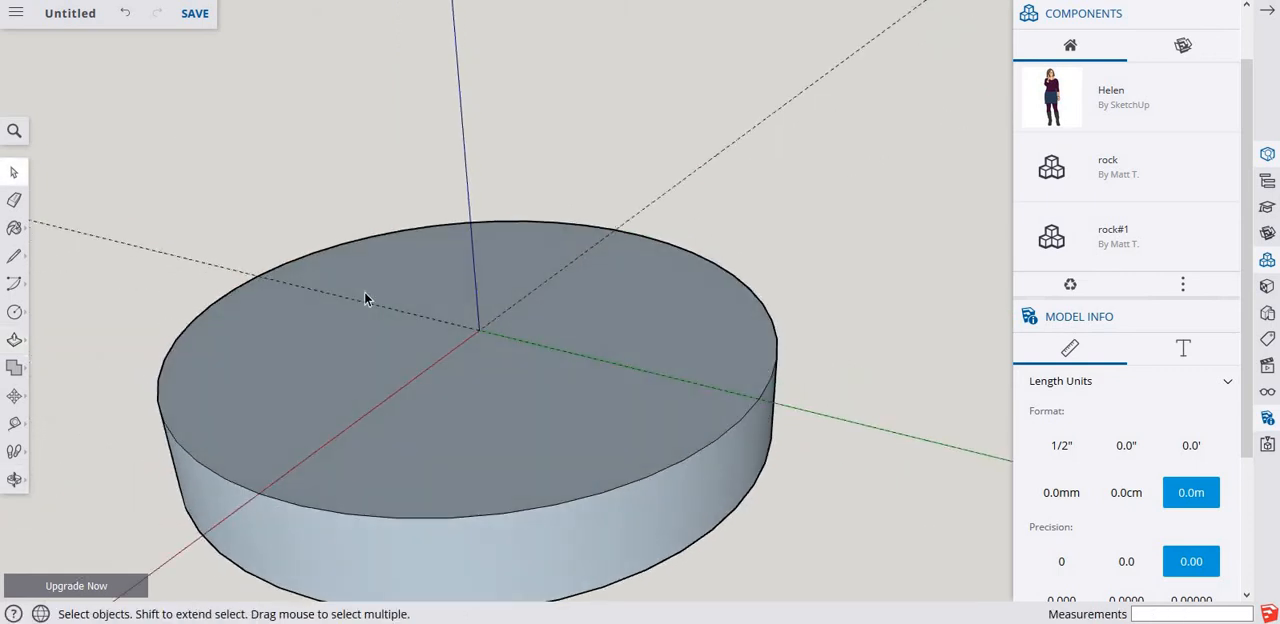
pyautogui.tripleClick(305, 380)
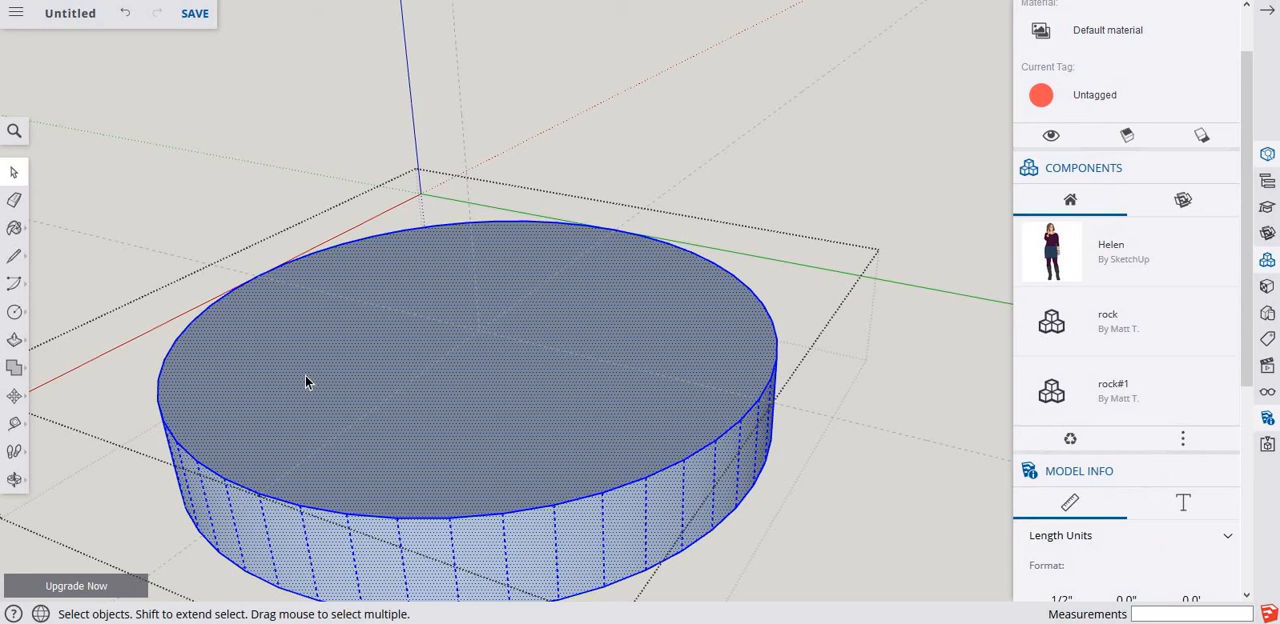
pyautogui.rightClick(306, 381)
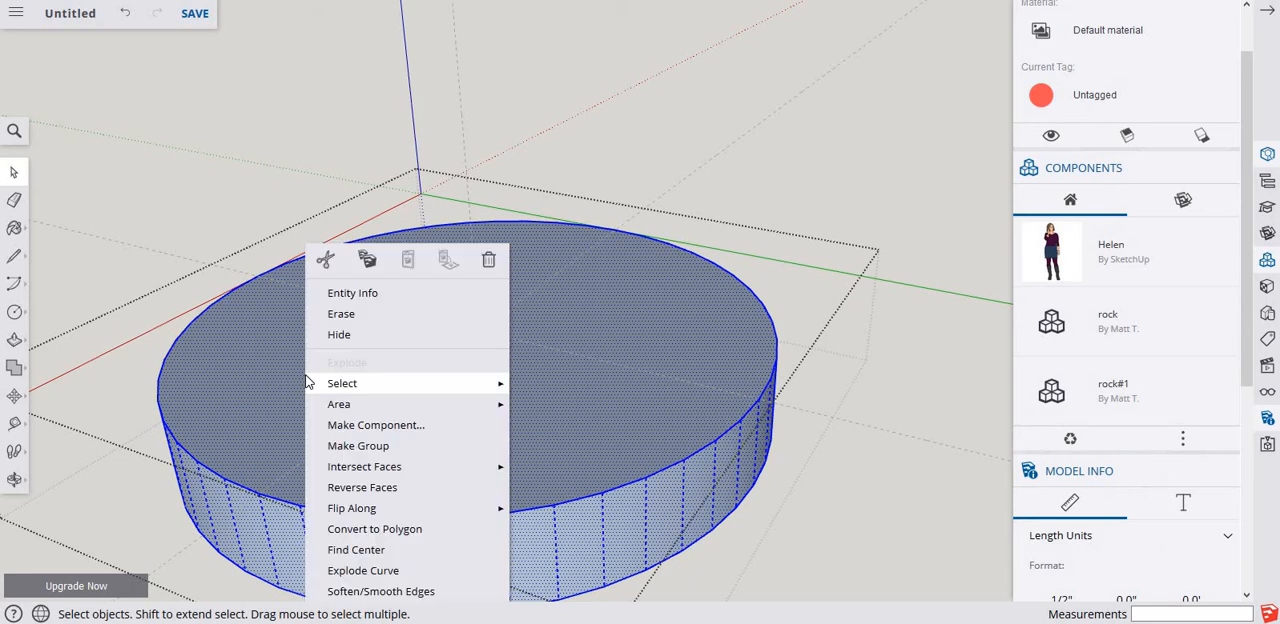
pyautogui.click(408, 488)
pyautogui.click(917, 492)
pyautogui.scroll(-2, 500, 391)
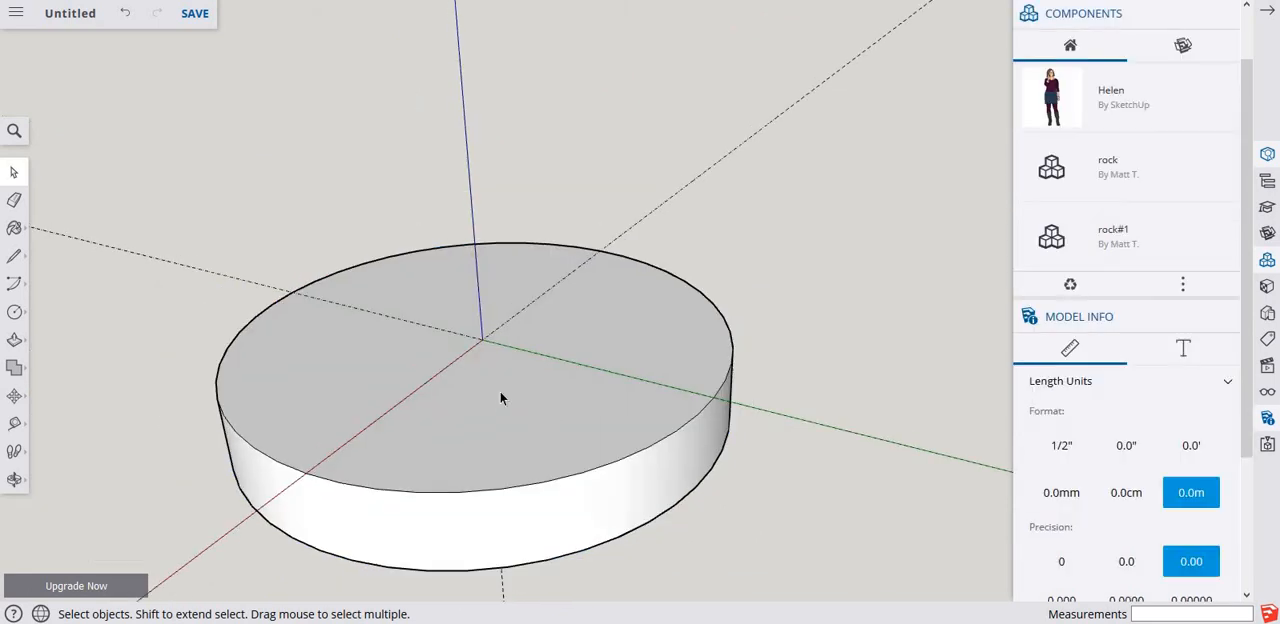
# Draw a circle of 48 m radius on top of the disc, centred on the origin.
pyautogui.moveTo(525, 362); pyautogui.dragTo(530, 343, button='middle')
pyautogui.scroll(4, 492, 345)
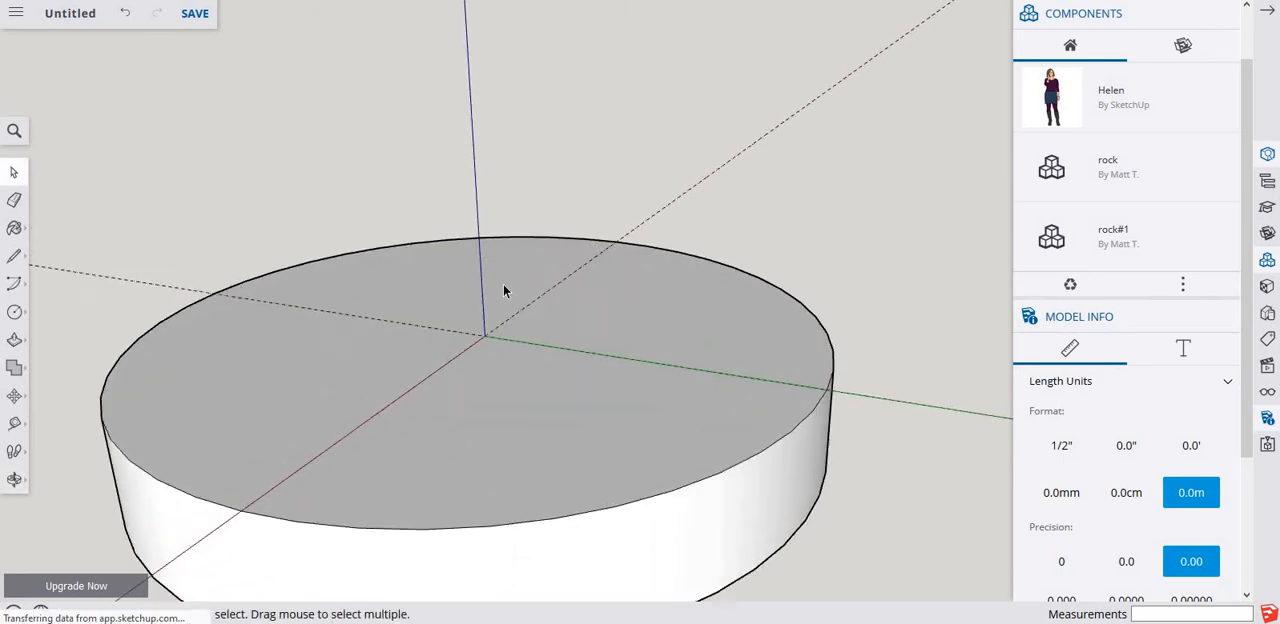
pyautogui.moveTo(476, 398); pyautogui.dragTo(551, 443, button='middle')
pyautogui.moveTo(541, 353); pyautogui.dragTo(486, 314, button='middle')
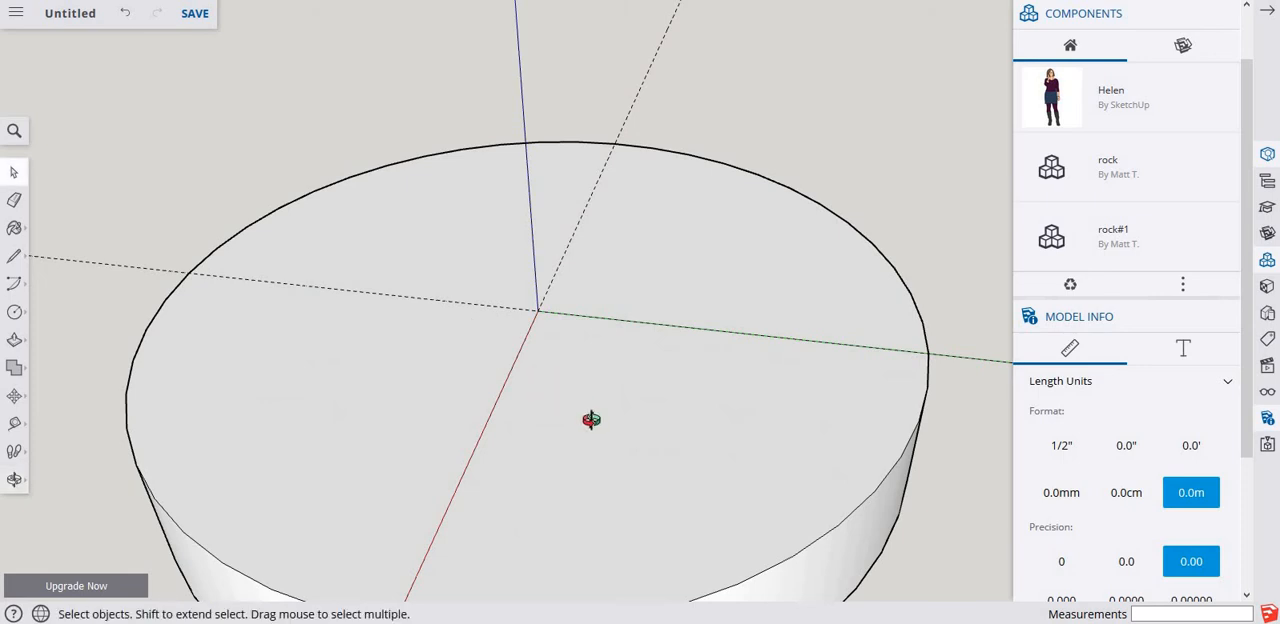
pyautogui.moveTo(580, 423); pyautogui.dragTo(540, 519, button='middle')
pyautogui.press('c')
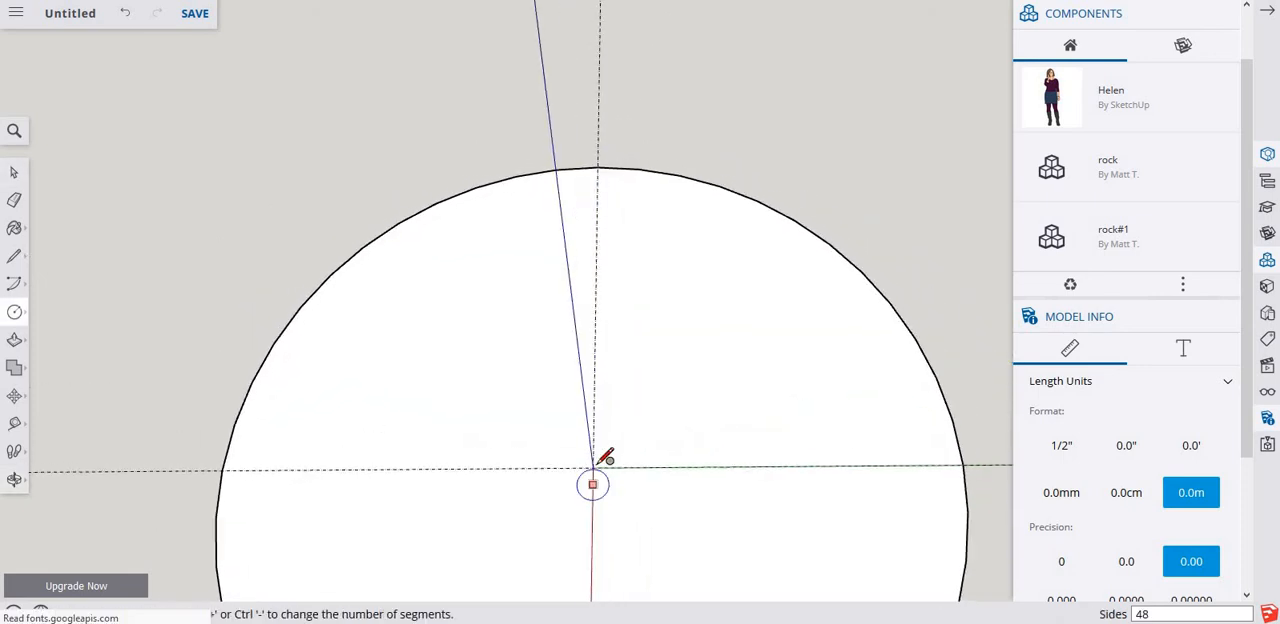
pyautogui.click(592, 467)
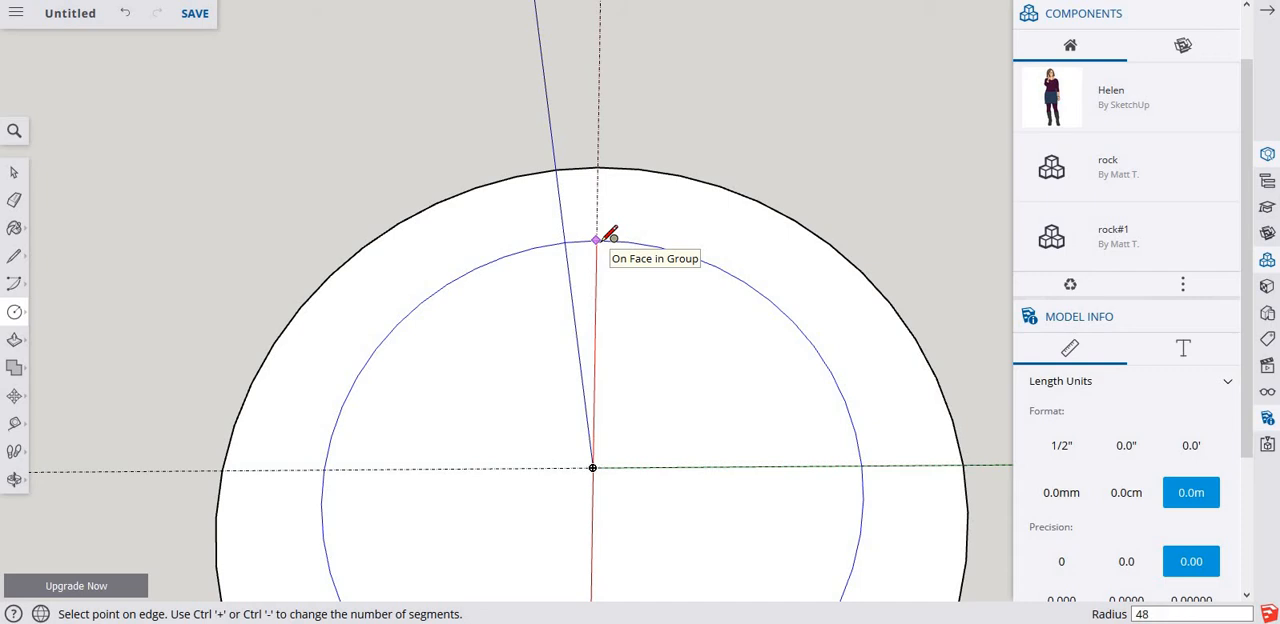
pyautogui.click(612, 234)
pyautogui.press('space')
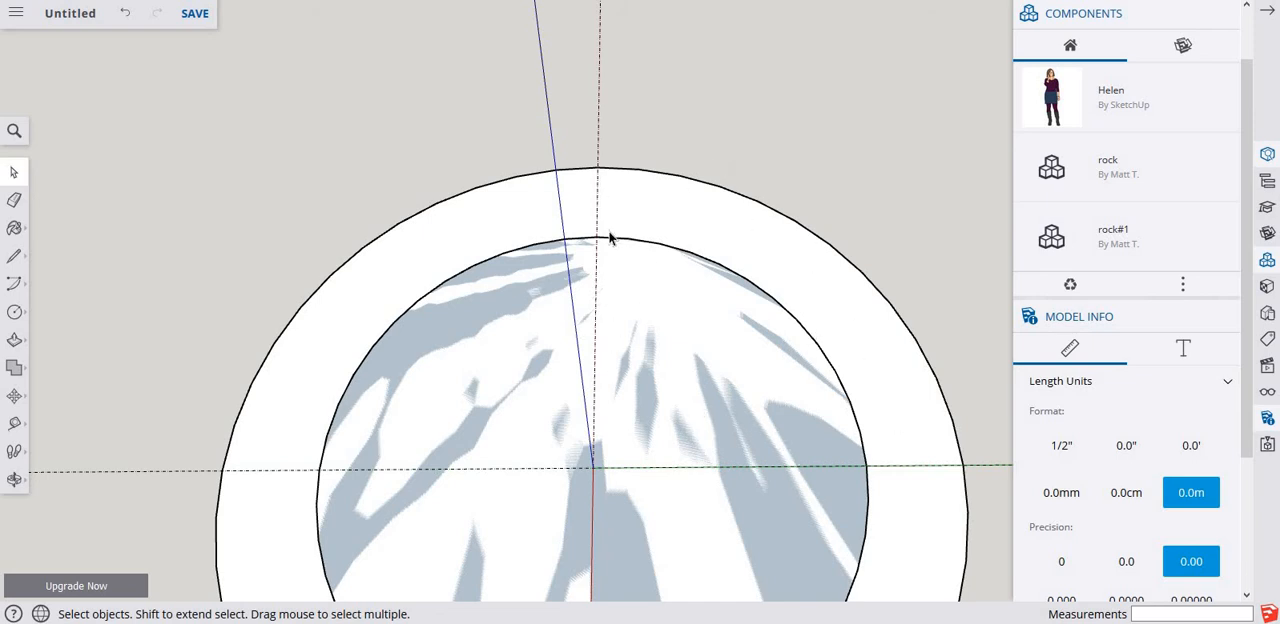
# Draw a line along the red axis guide from the inner circle to the disc's outer edge.
pyautogui.scroll(3, 609, 209)
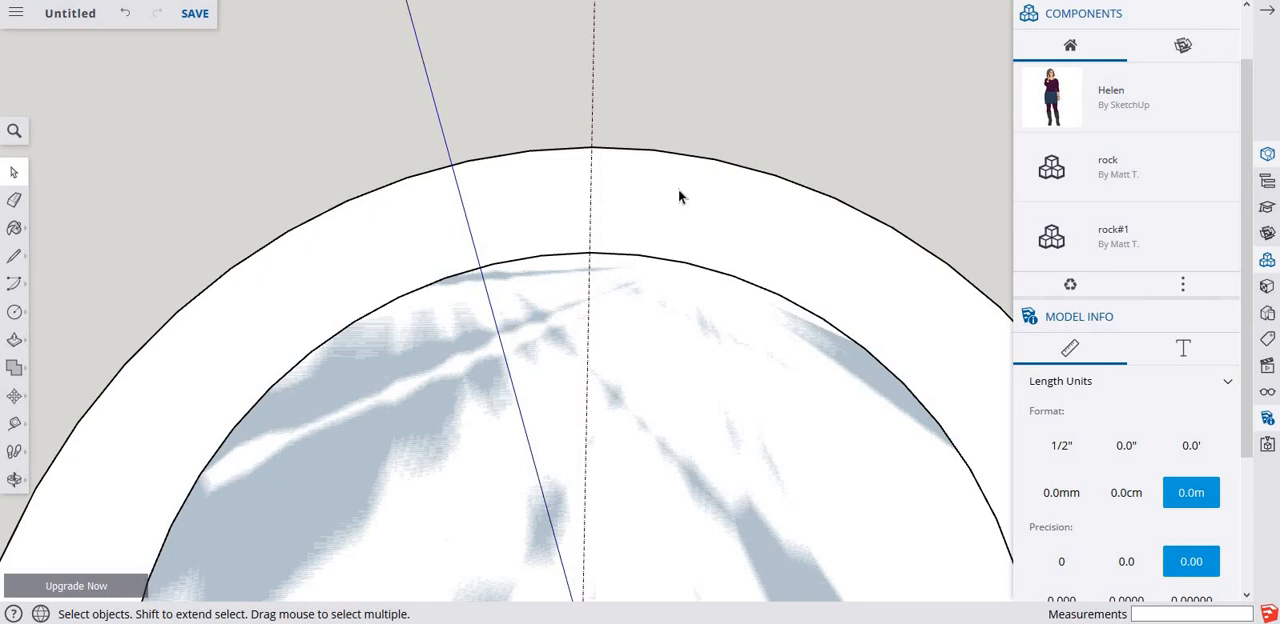
pyautogui.press('l')
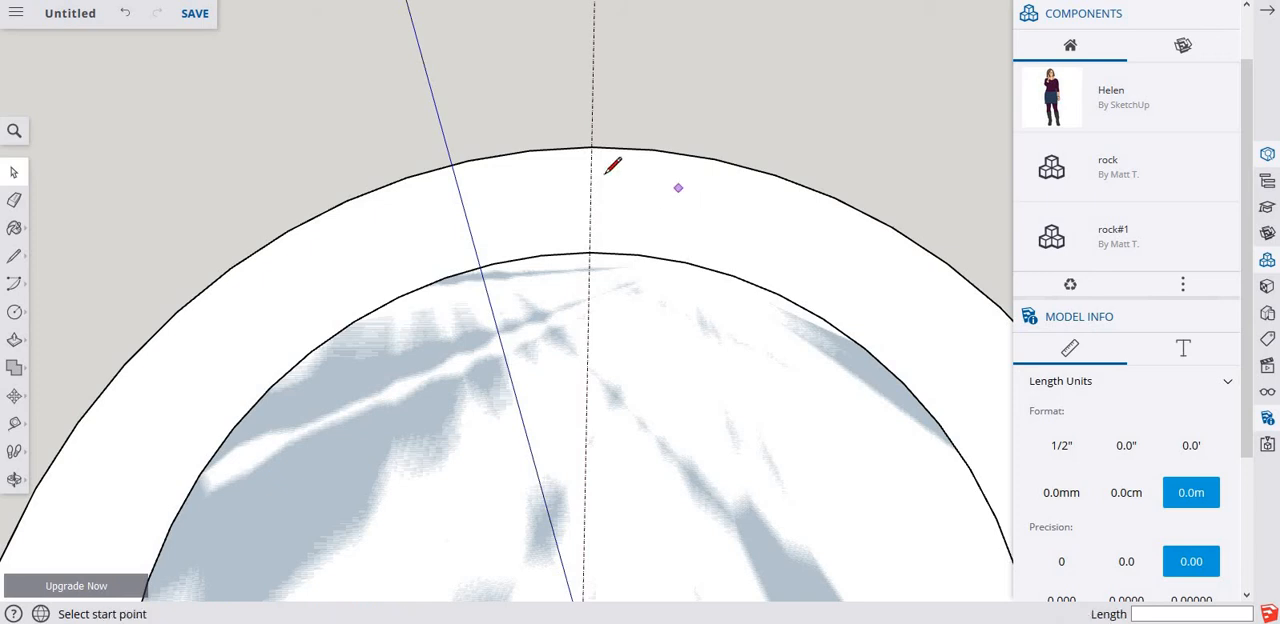
pyautogui.click(589, 251)
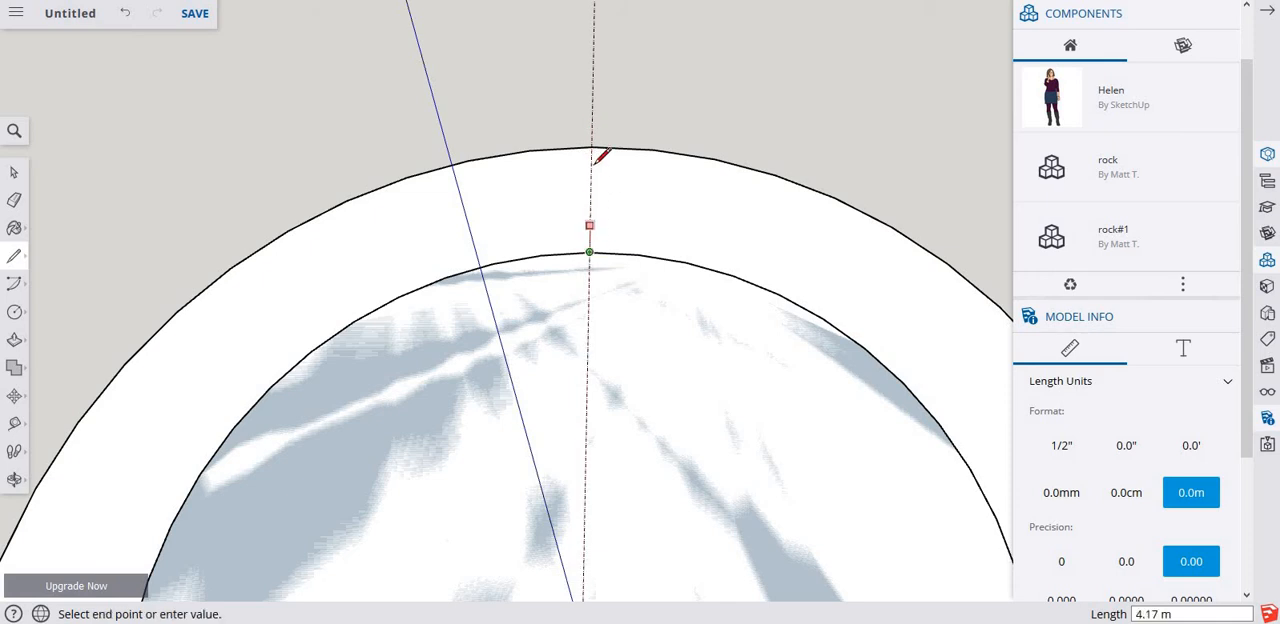
pyautogui.click(591, 147)
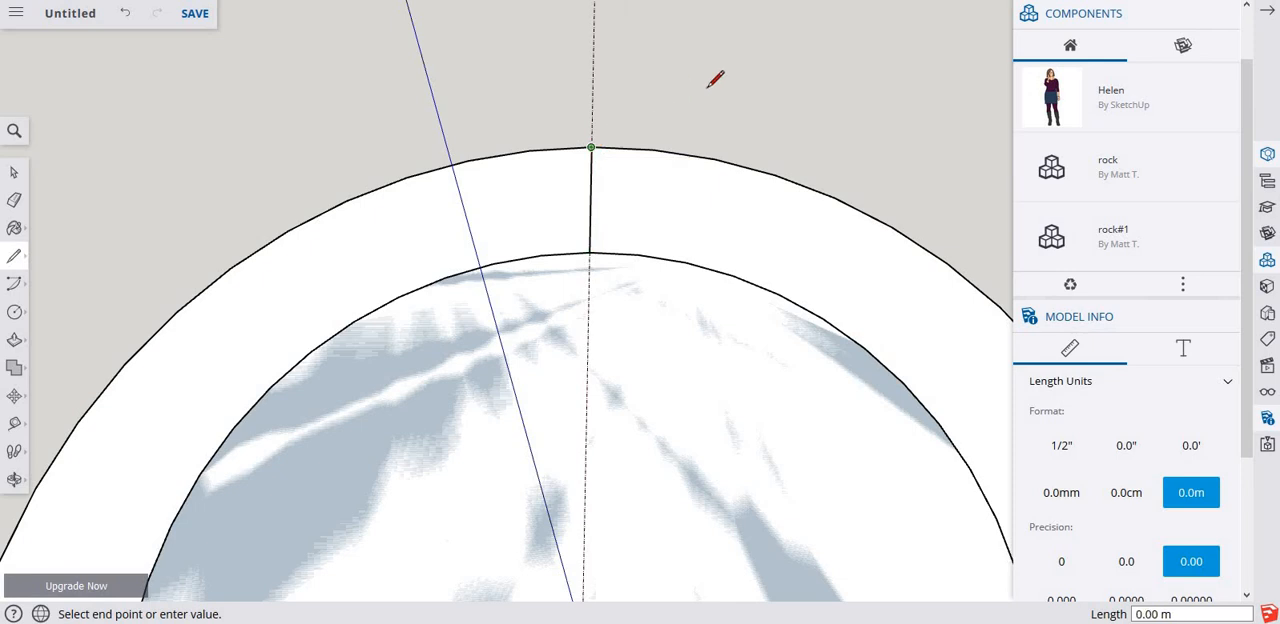
pyautogui.press('space')
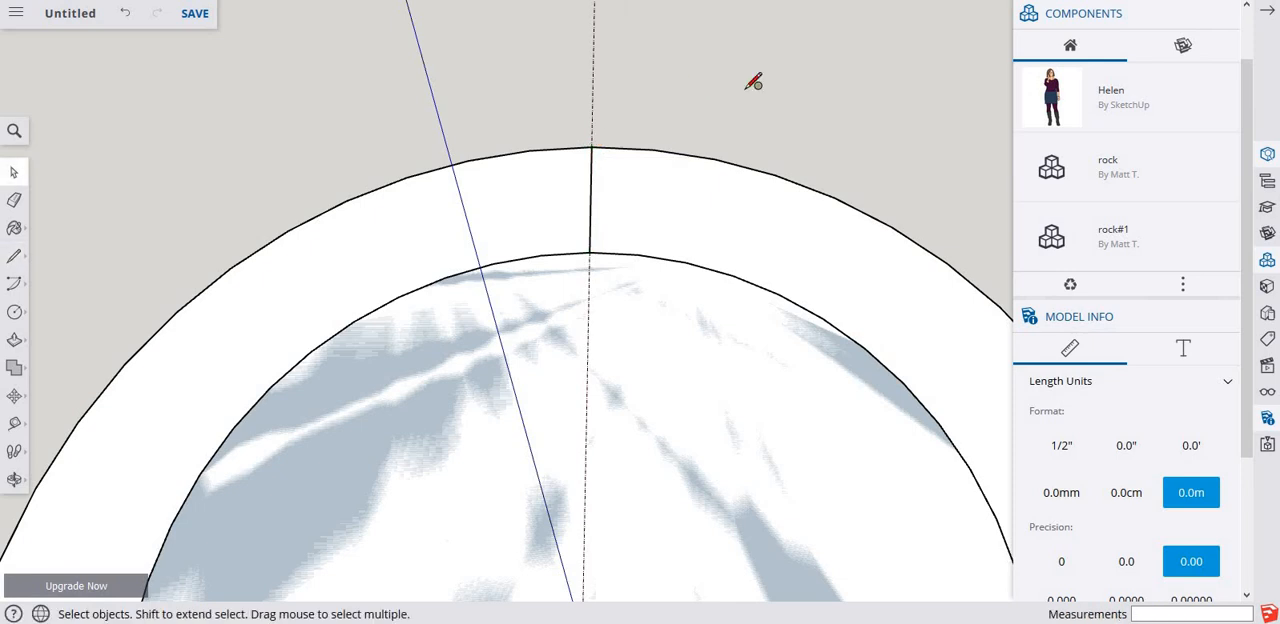
# Draw a circle of 5 m radius centred on the midpoint of the line across the ring.
pyautogui.press('c')
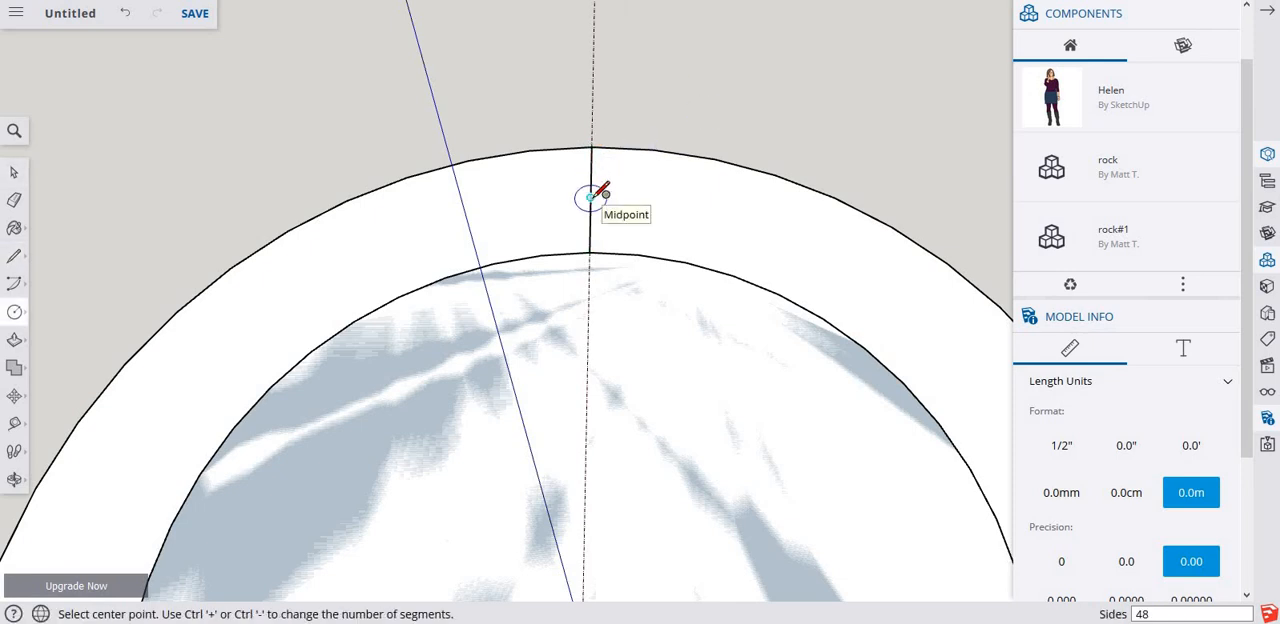
pyautogui.click(590, 197)
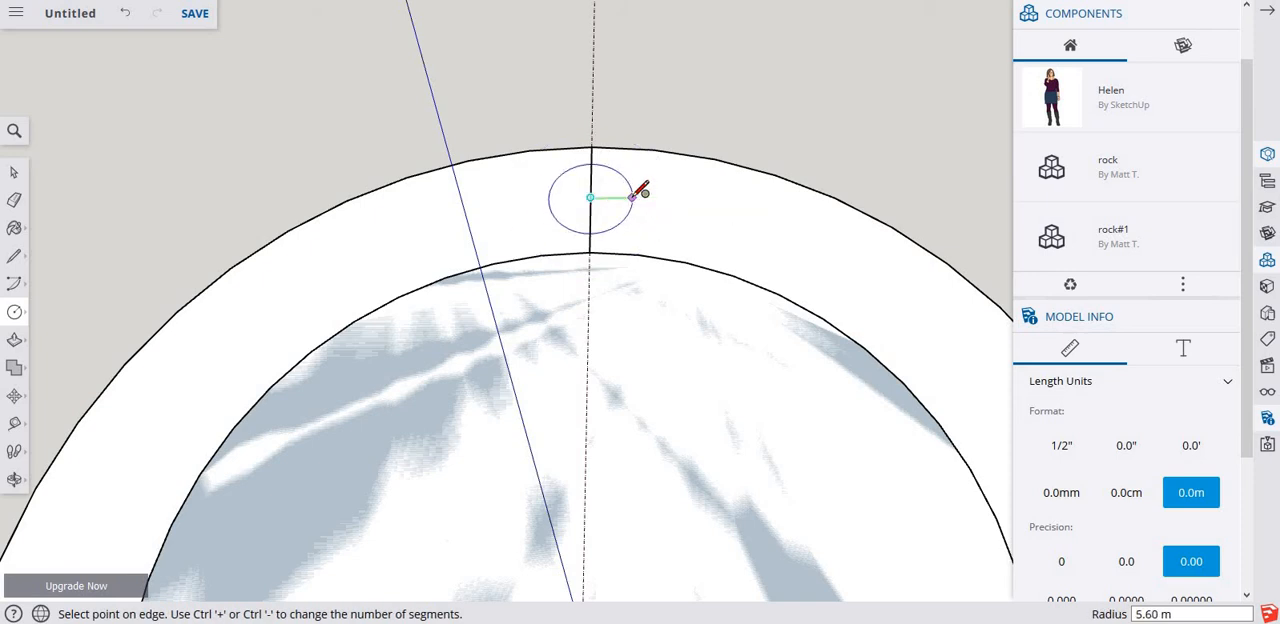
pyautogui.write('5')
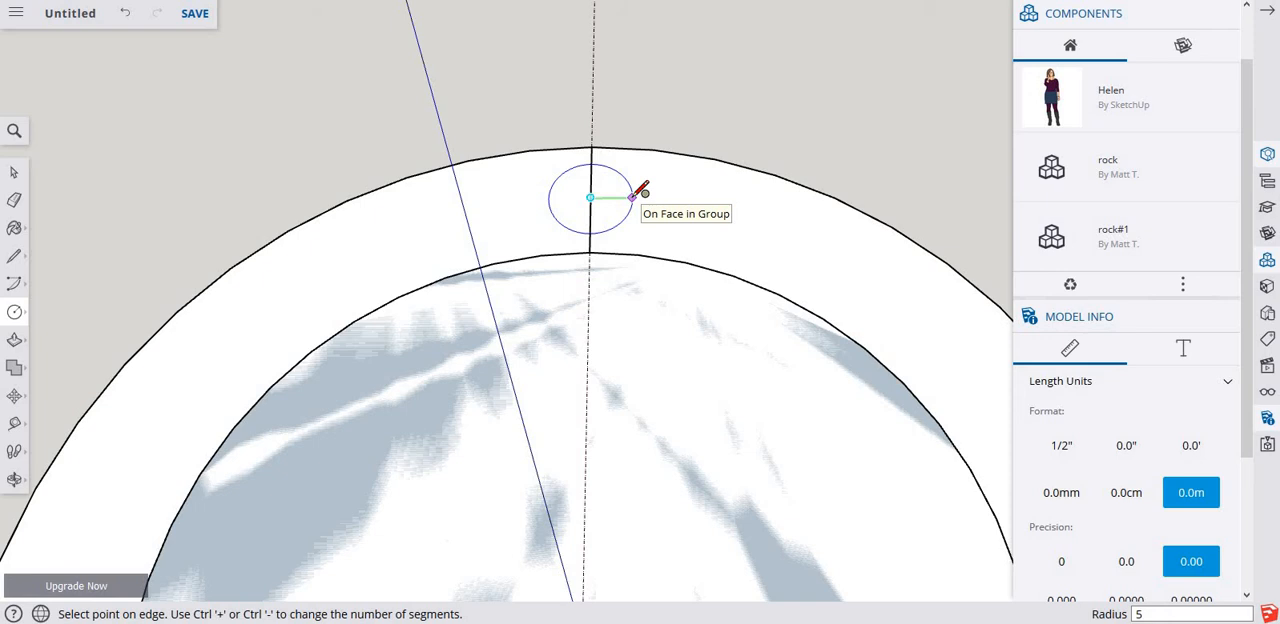
pyautogui.press('Return')
pyautogui.press('space')
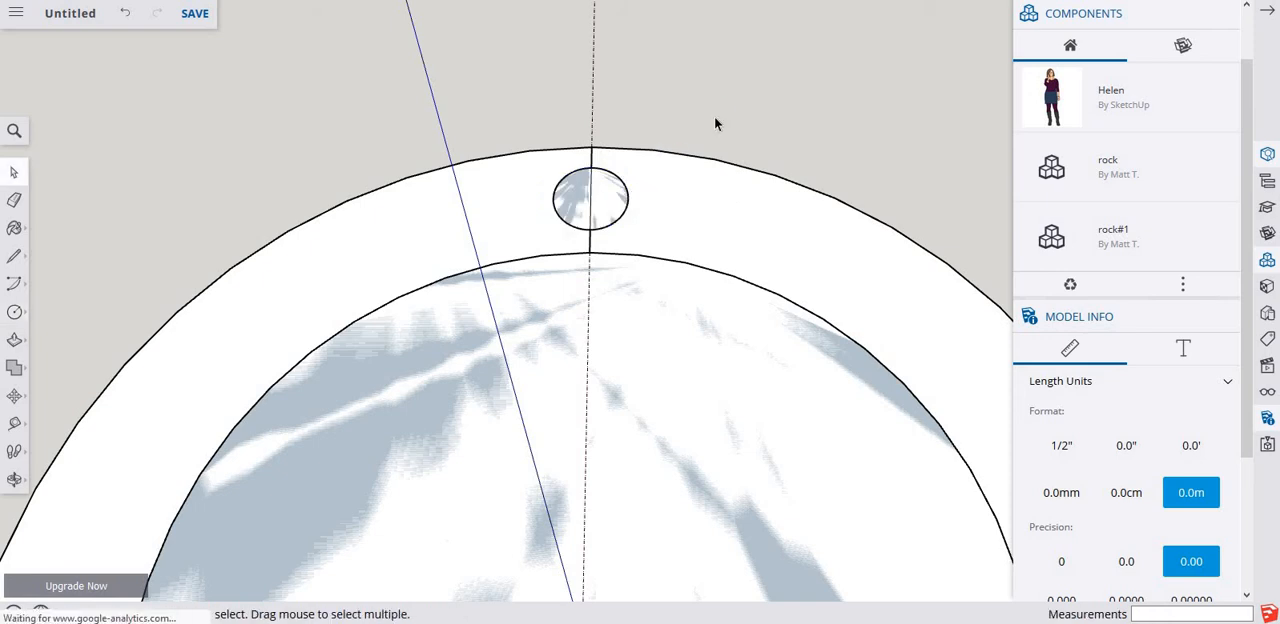
# Erase the line across the ring and its small circle, and place a new guide along the red axis.
pyautogui.press('e')
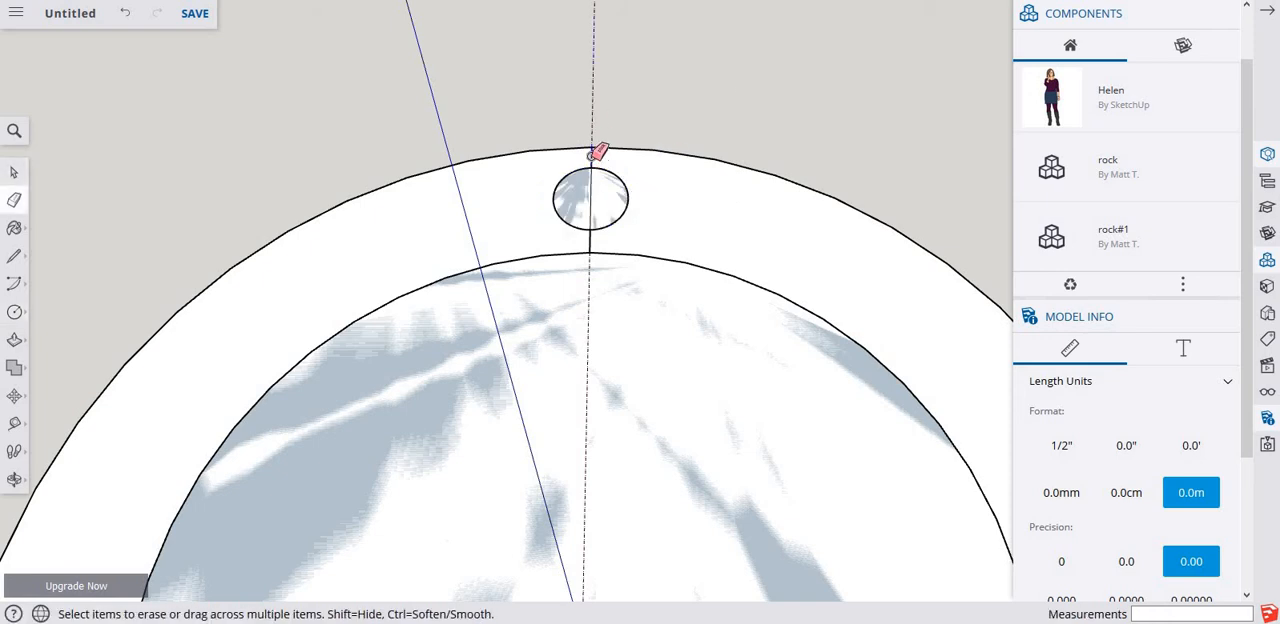
pyautogui.click(592, 204)
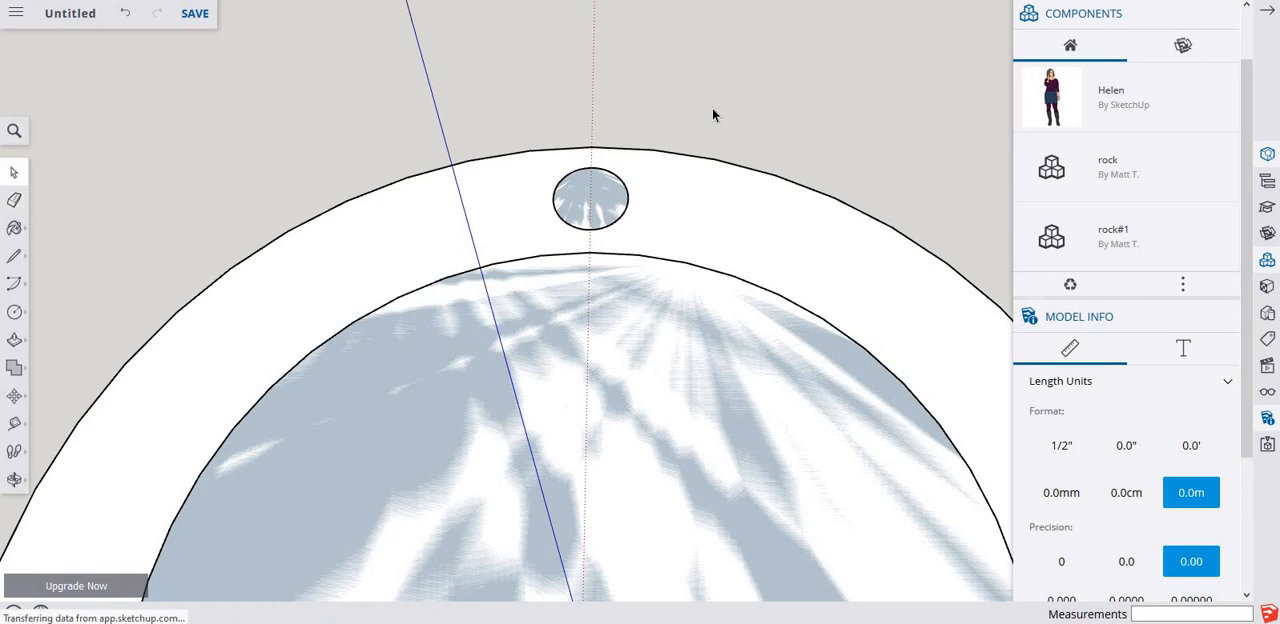
pyautogui.press('t')
pyautogui.click(592, 85)
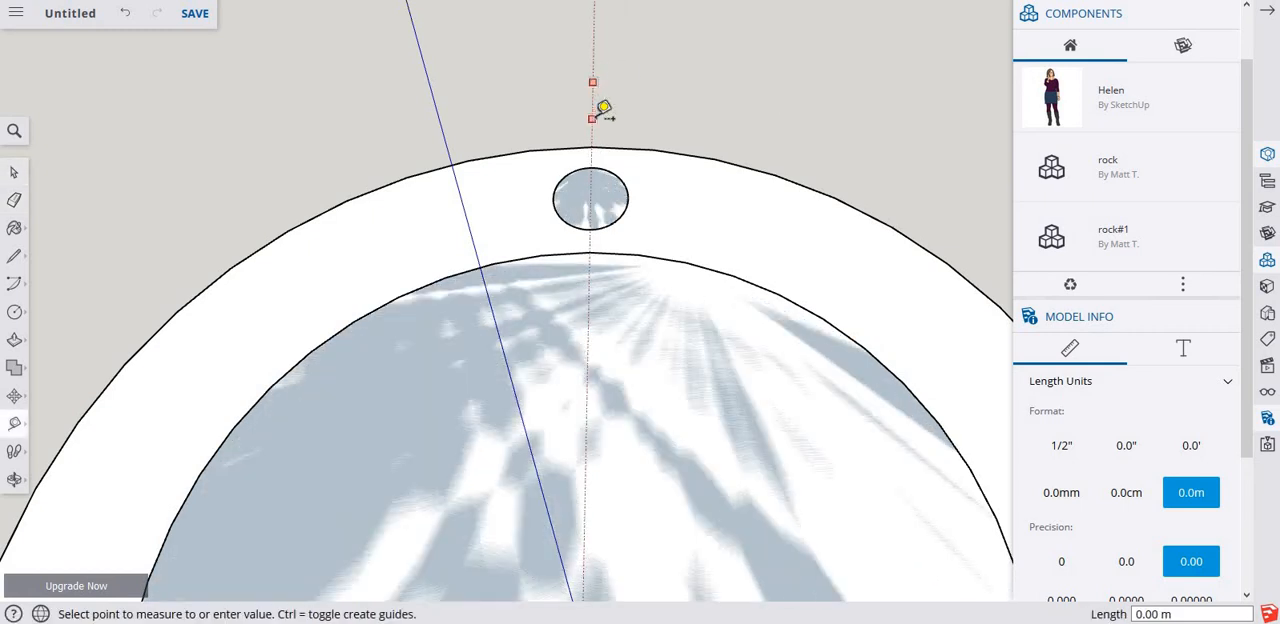
pyautogui.click(593, 117)
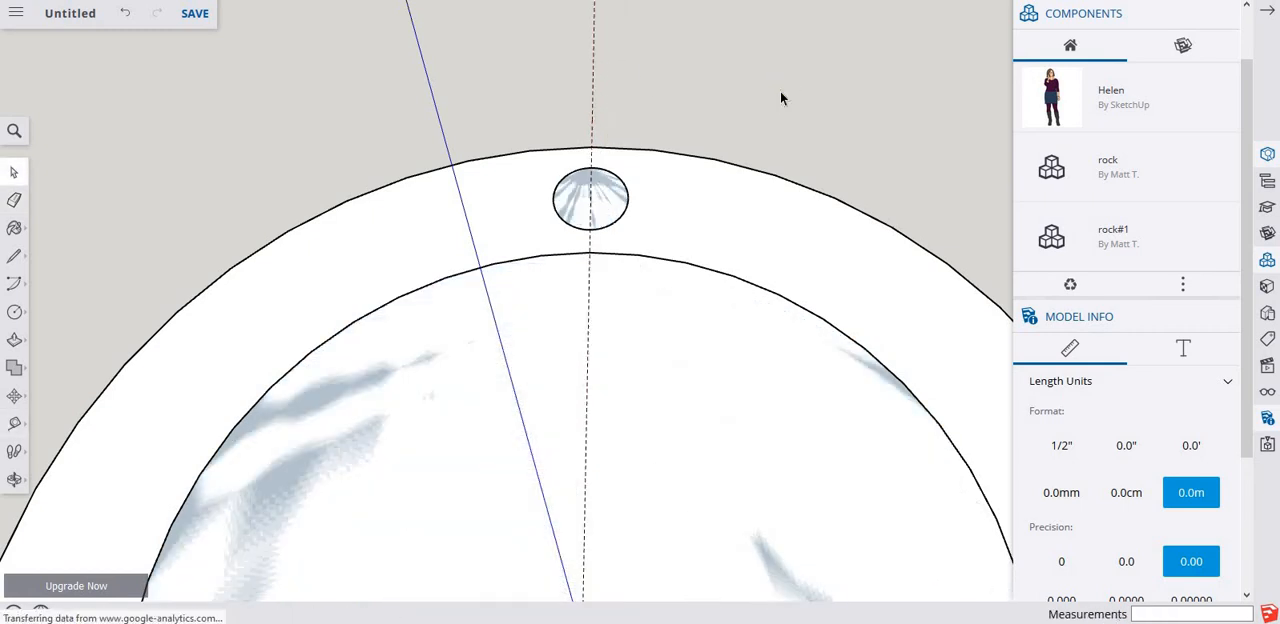
pyautogui.press('space')
# Try rotating a copy of the 5 m circle about 37 degrees around the disc's centre, and undo it.
pyautogui.scroll(-4, 636, 246)
pyautogui.scroll(-2, 632, 245)
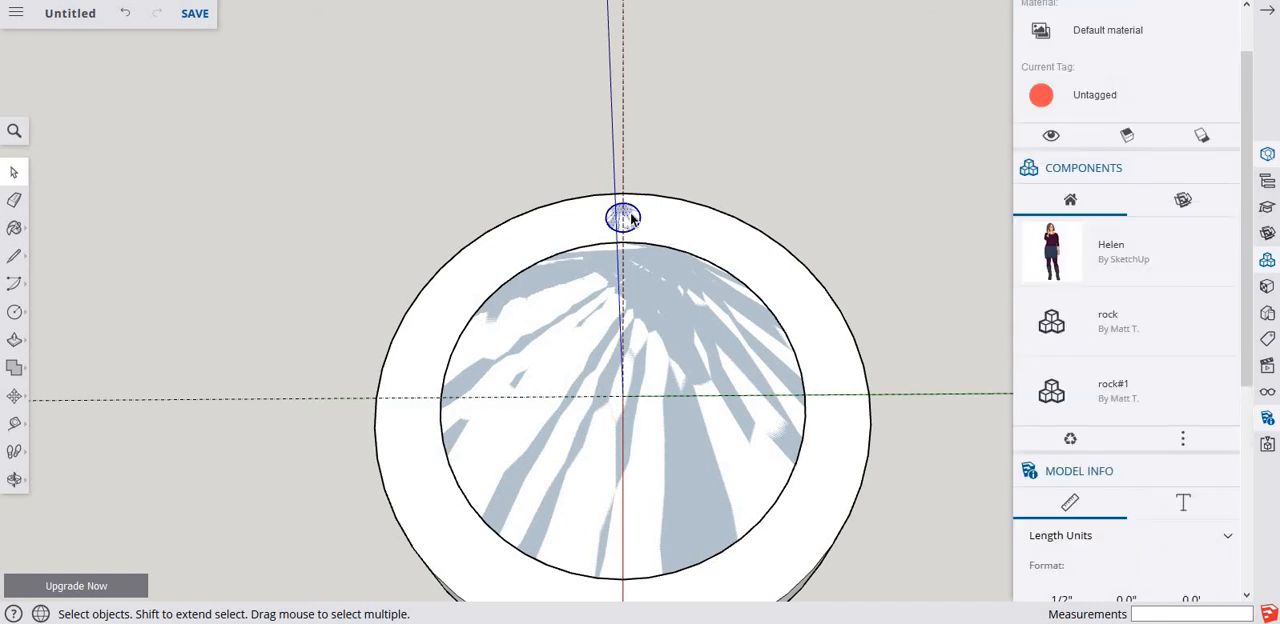
pyautogui.press('q')
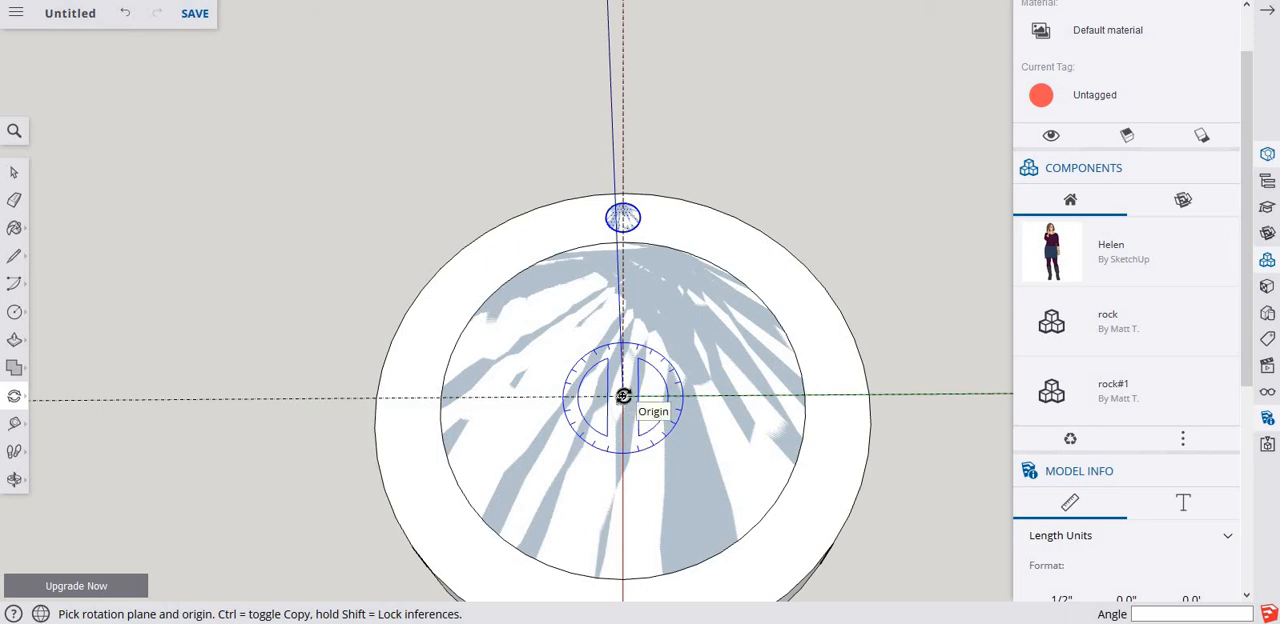
pyautogui.click(613, 181)
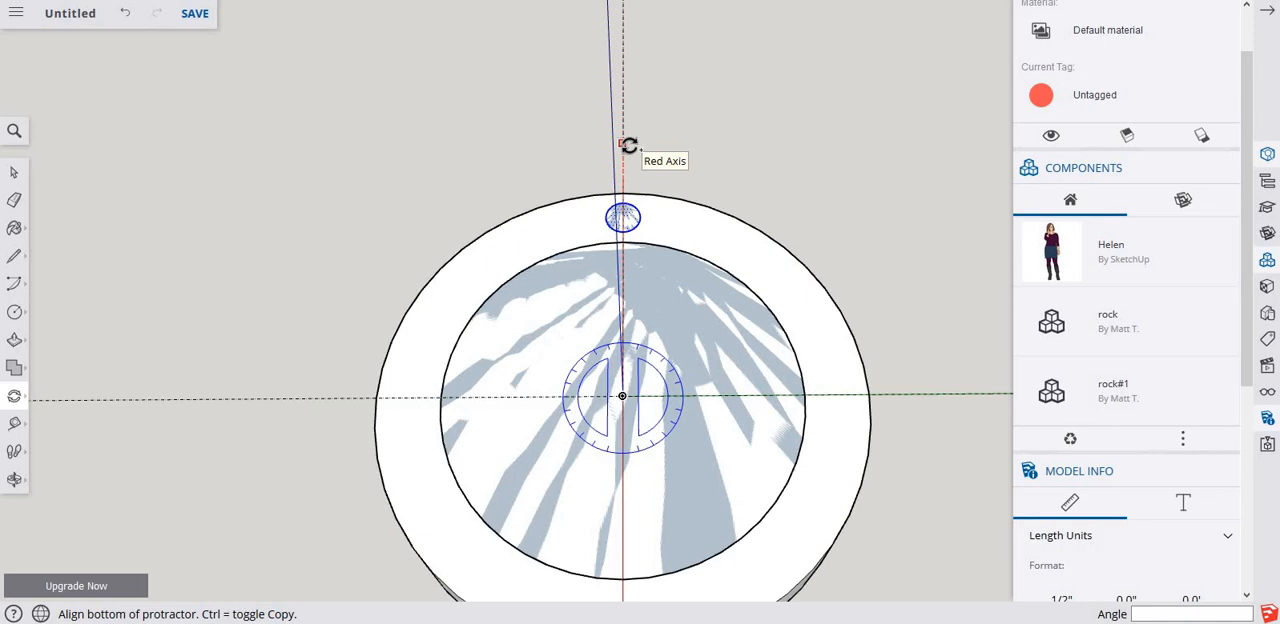
pyautogui.click(622, 143)
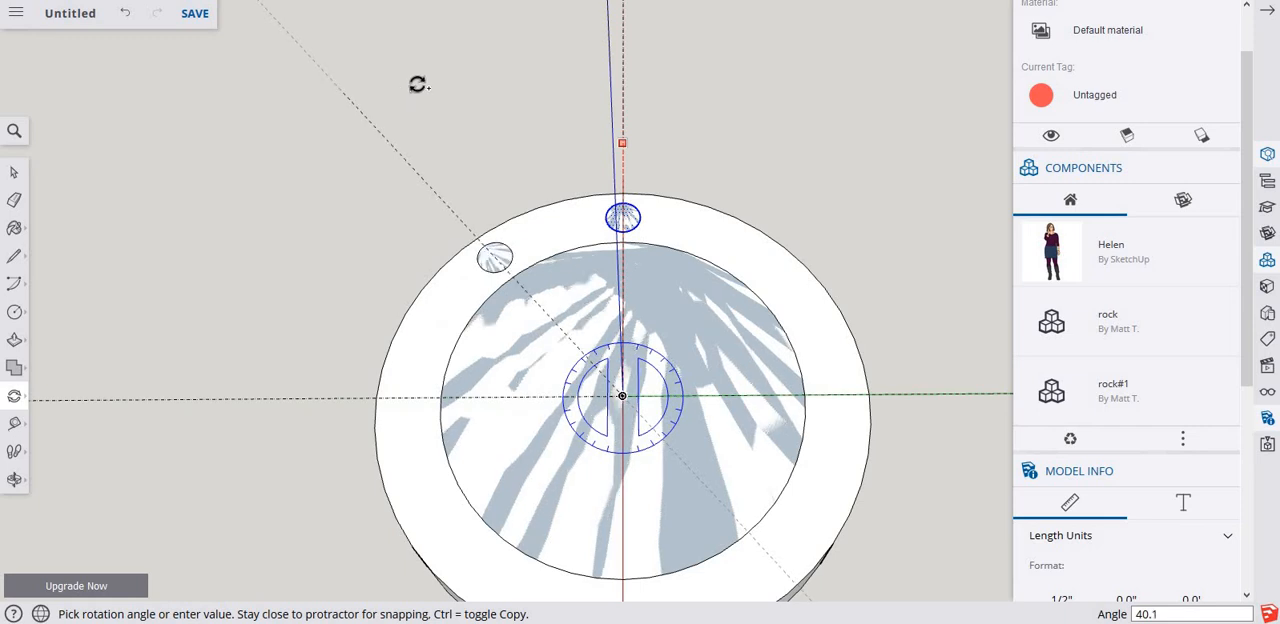
pyautogui.click(683, 109)
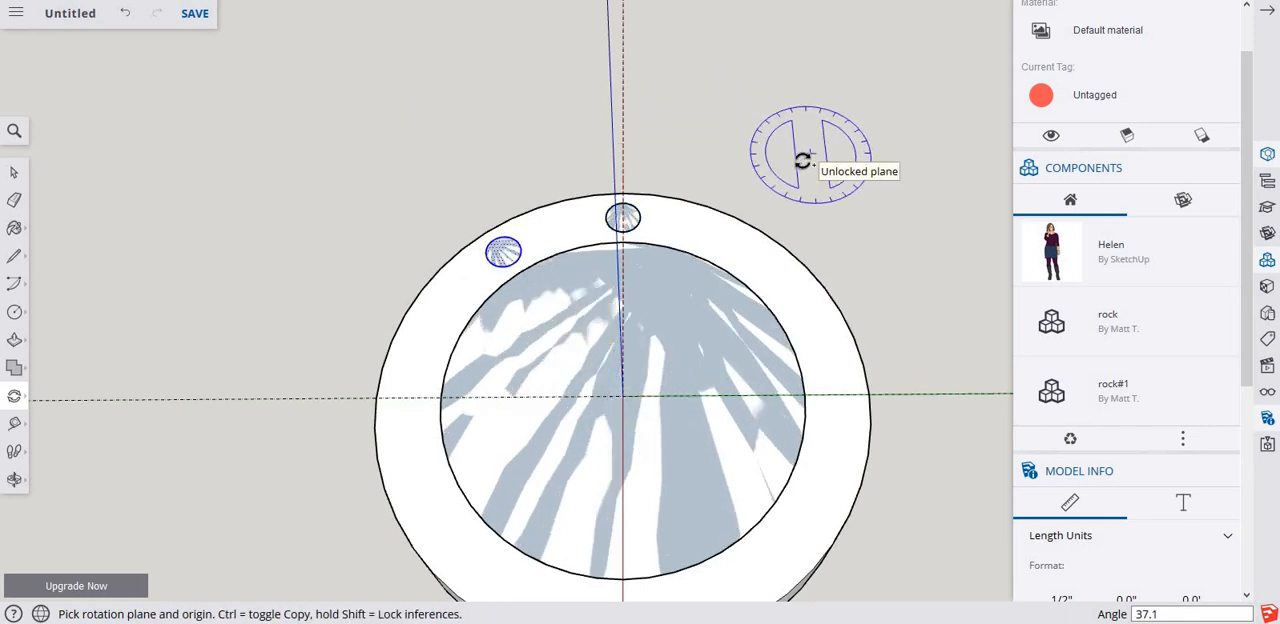
pyautogui.hotkey('ctrl', 'z')
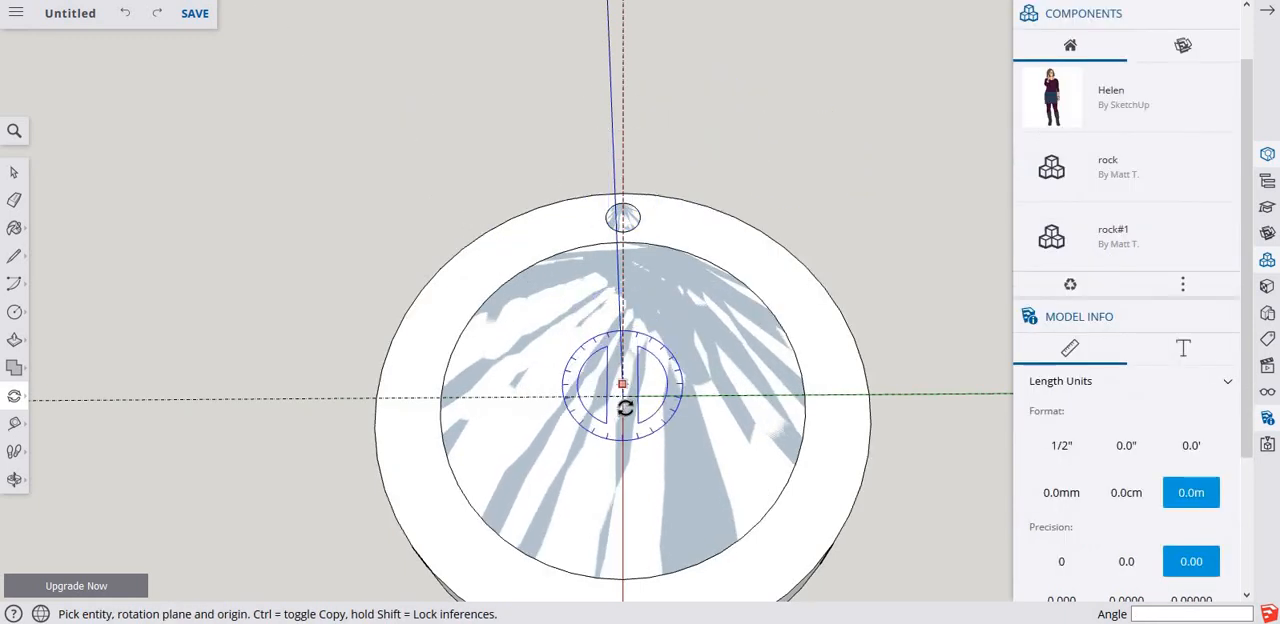
# Try arraying the small circle around the disc's centre with copies every 45 degrees and a x5 multiplier, and undo it.
pyautogui.press('space')
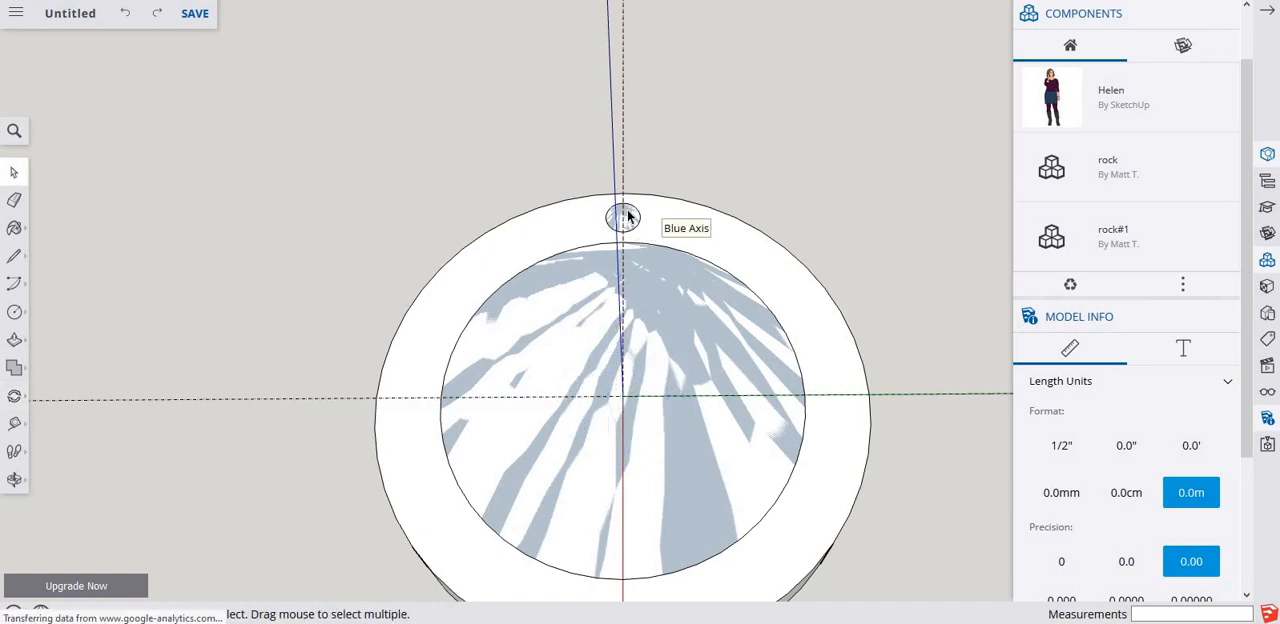
pyautogui.click(627, 226)
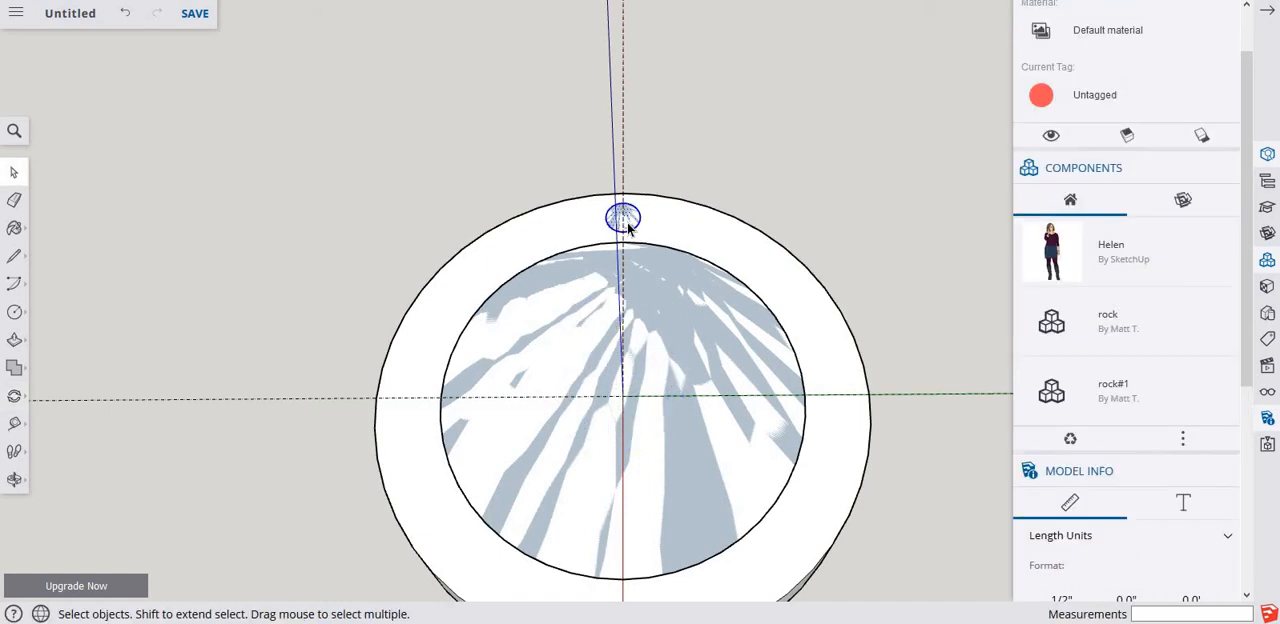
pyautogui.press('q')
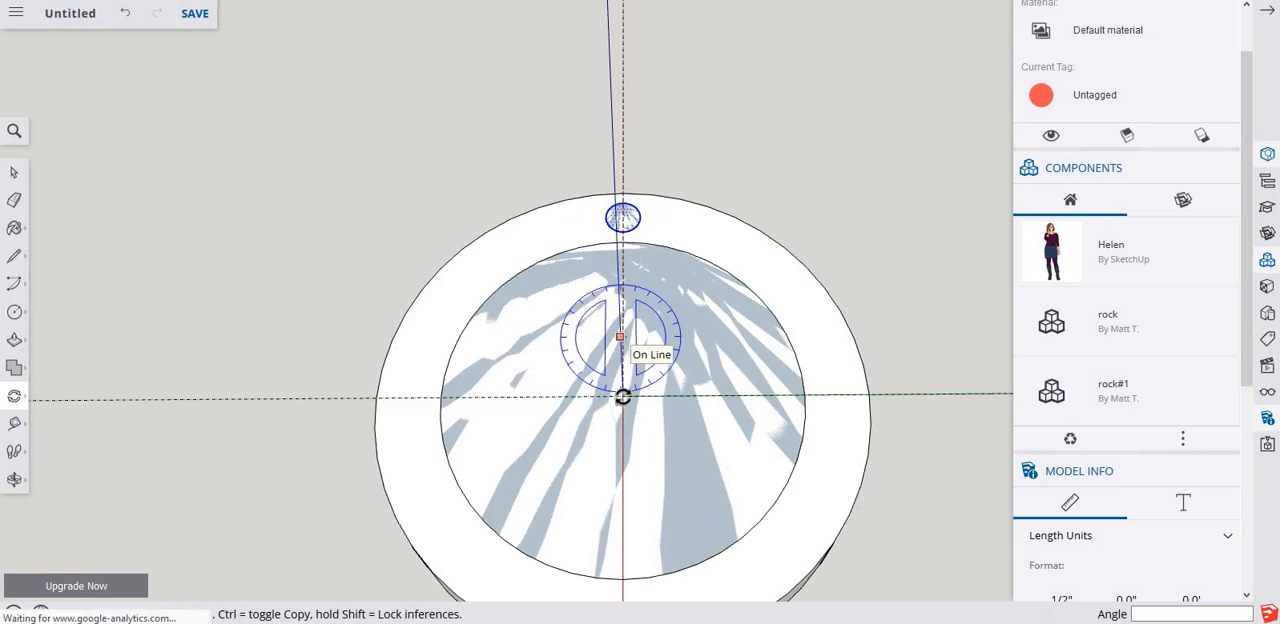
pyautogui.click(622, 396)
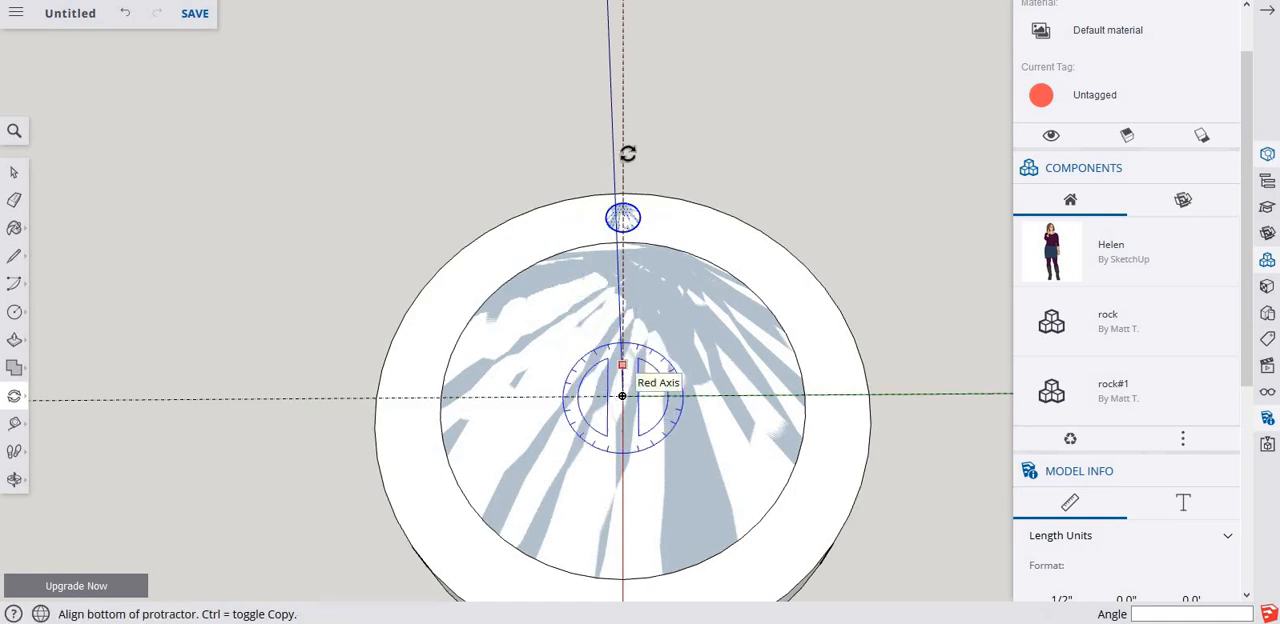
pyautogui.click(626, 154)
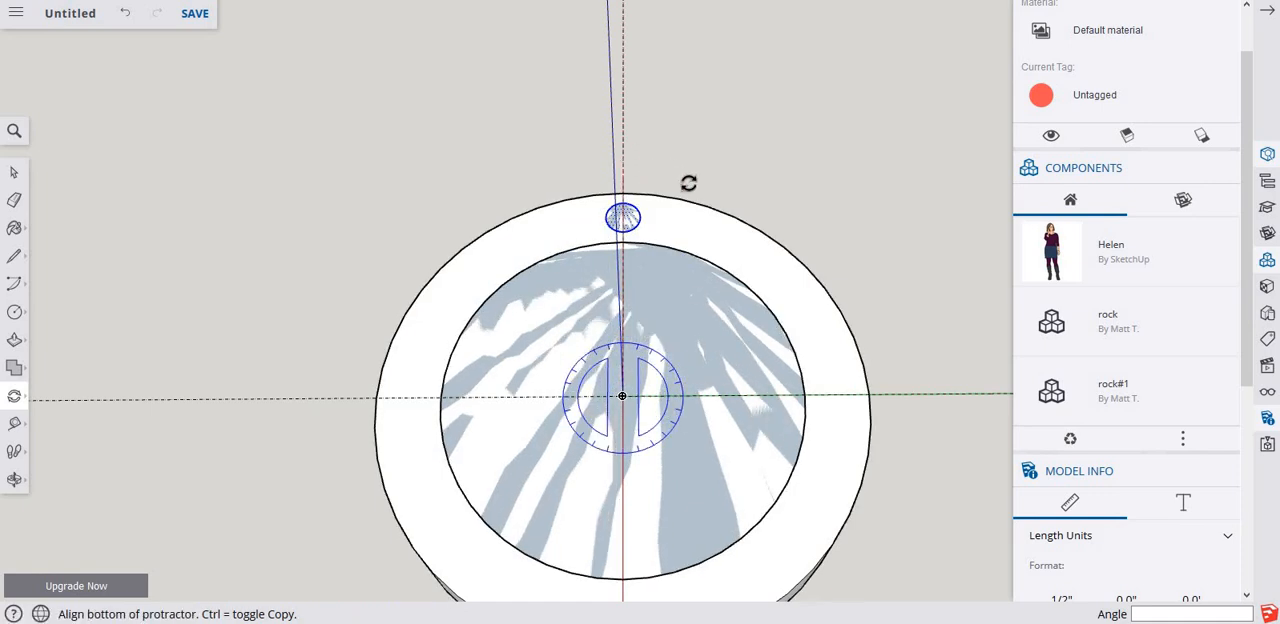
pyautogui.click(623, 176)
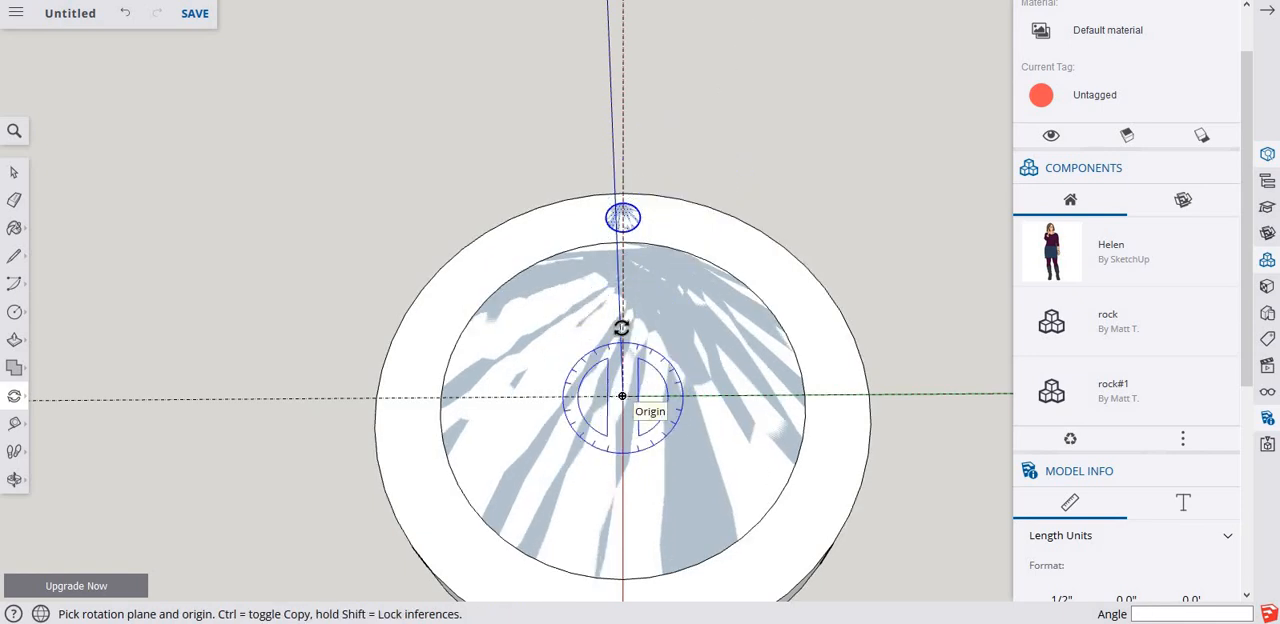
pyautogui.click(623, 185)
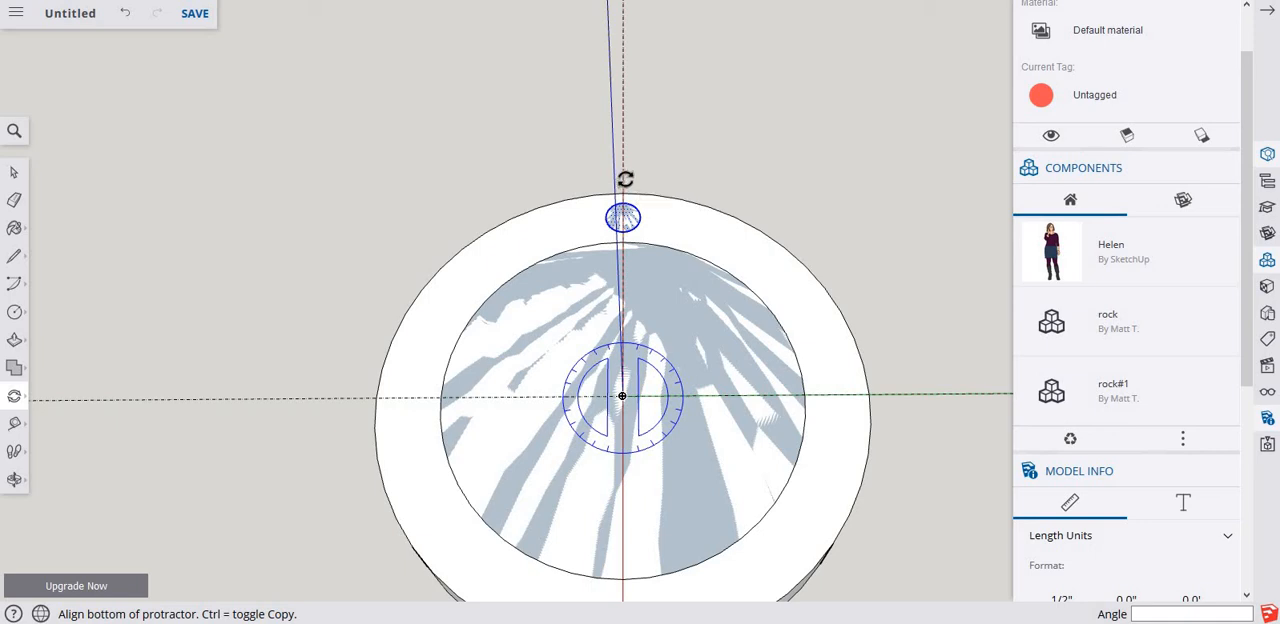
pyautogui.click(758, 217)
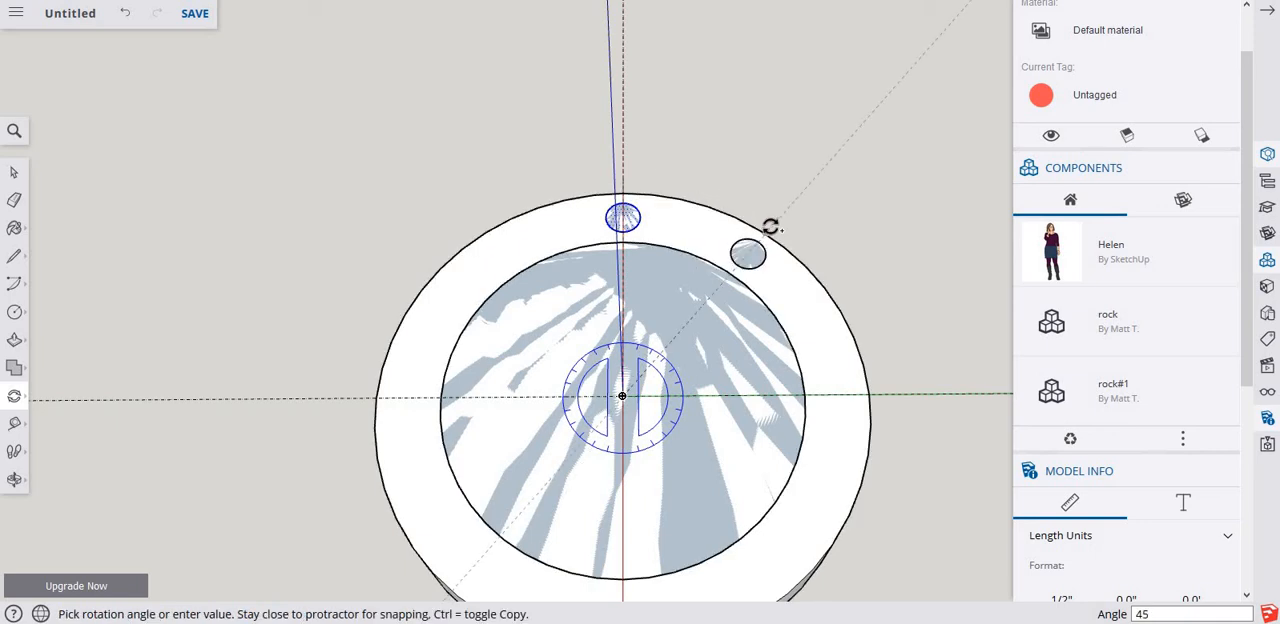
pyautogui.press('Return')
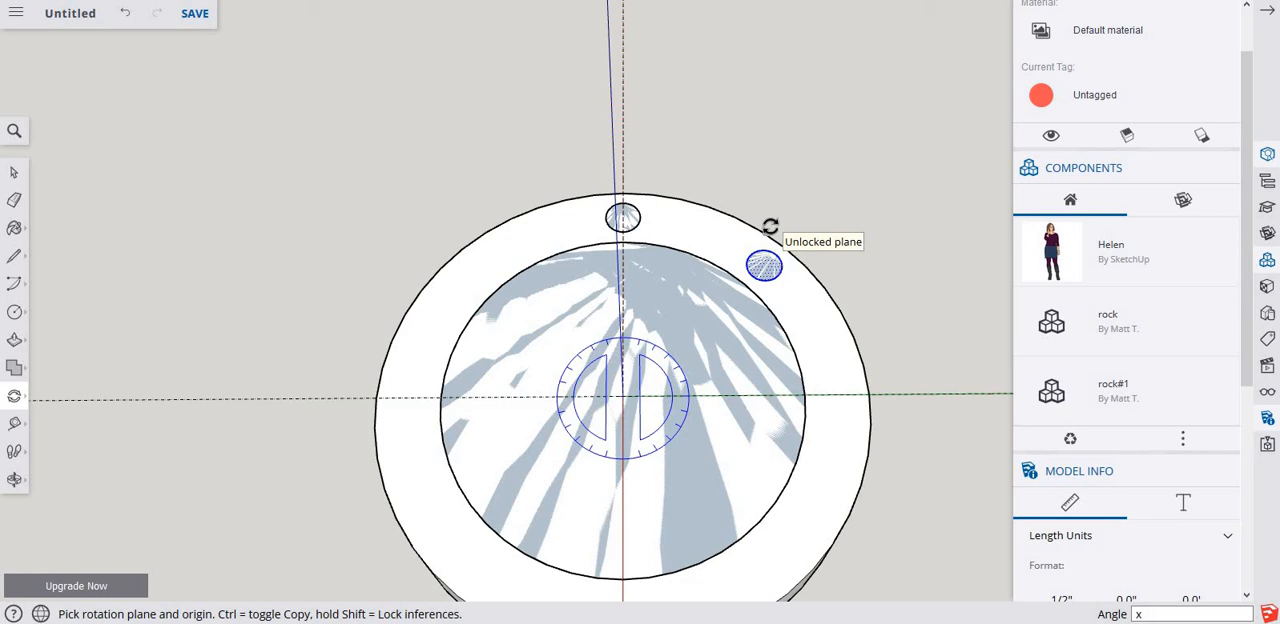
pyautogui.press('Return')
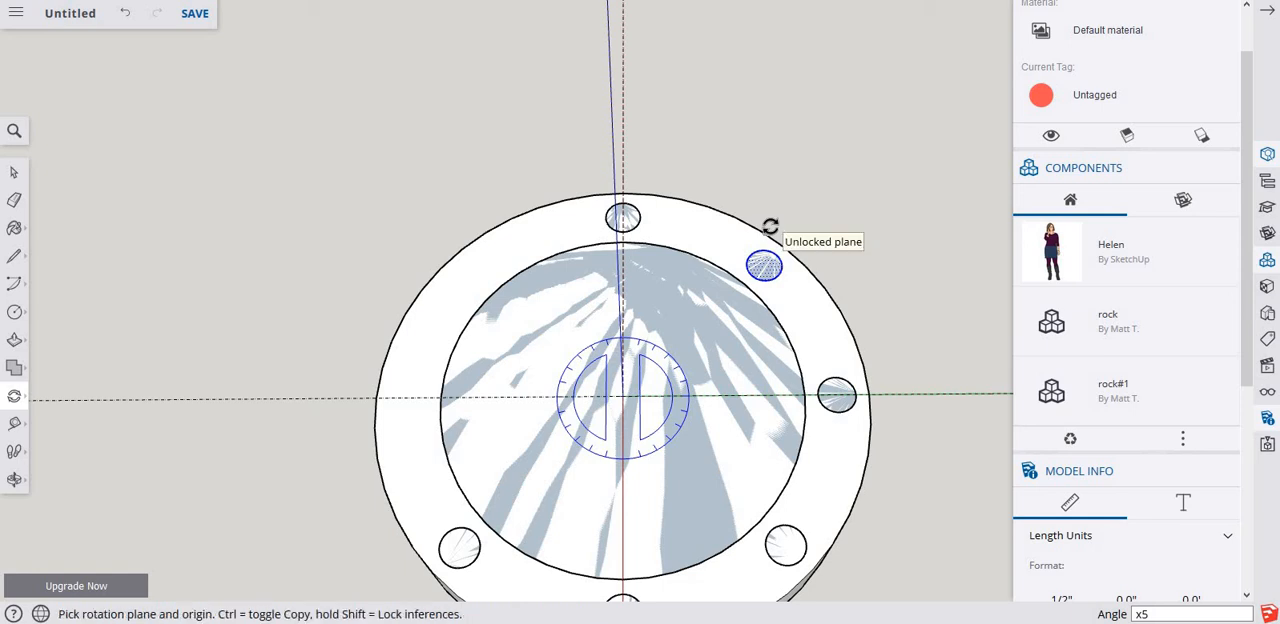
pyautogui.hotkey('ctrl', 'z')
# Rotate a copy of the small circle 360 degrees around the disc's centre and divide the rotation by 3 for evenly spaced circles.
pyautogui.press('space')
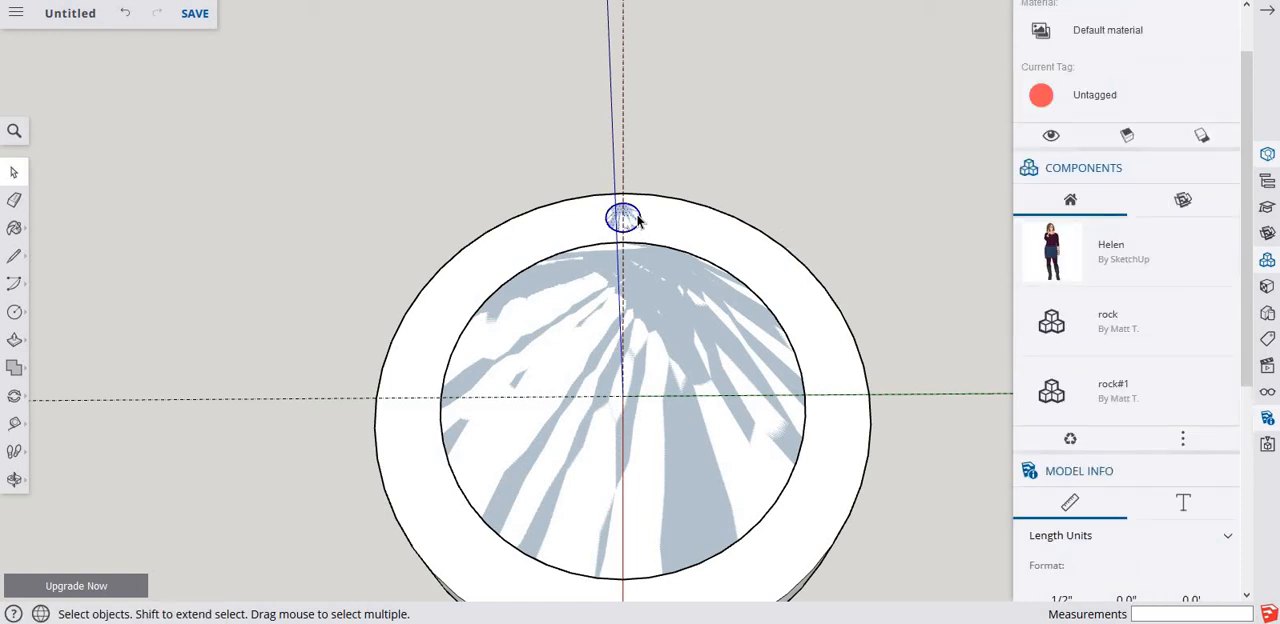
pyautogui.press('q')
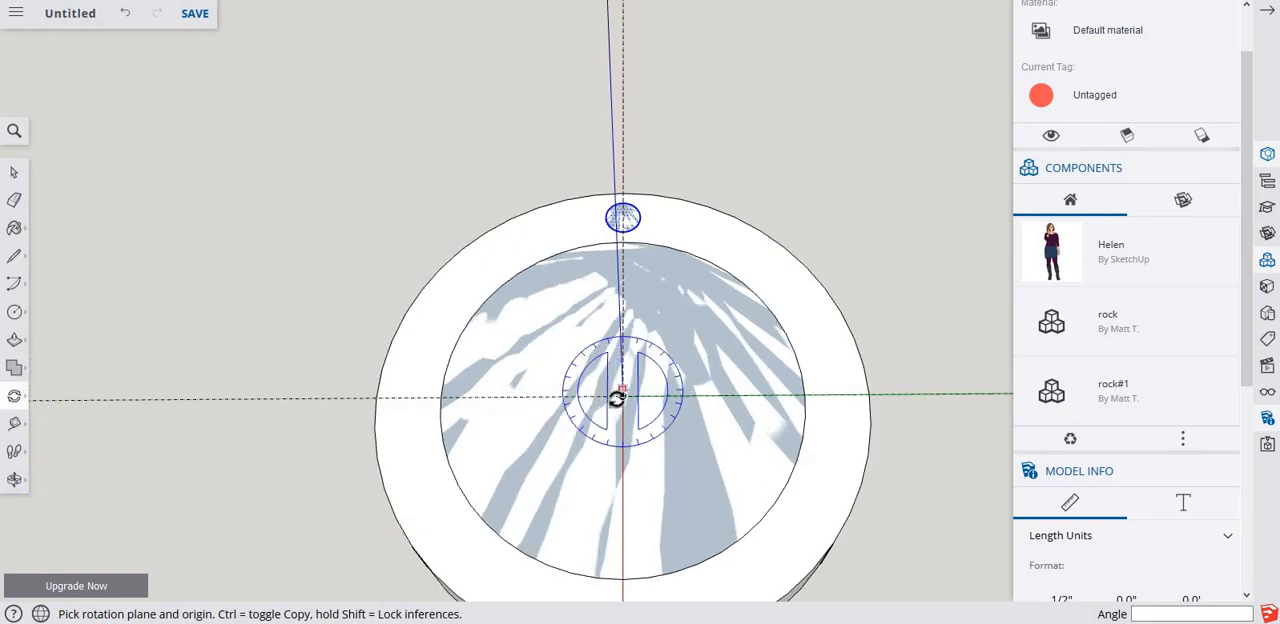
pyautogui.click(621, 398)
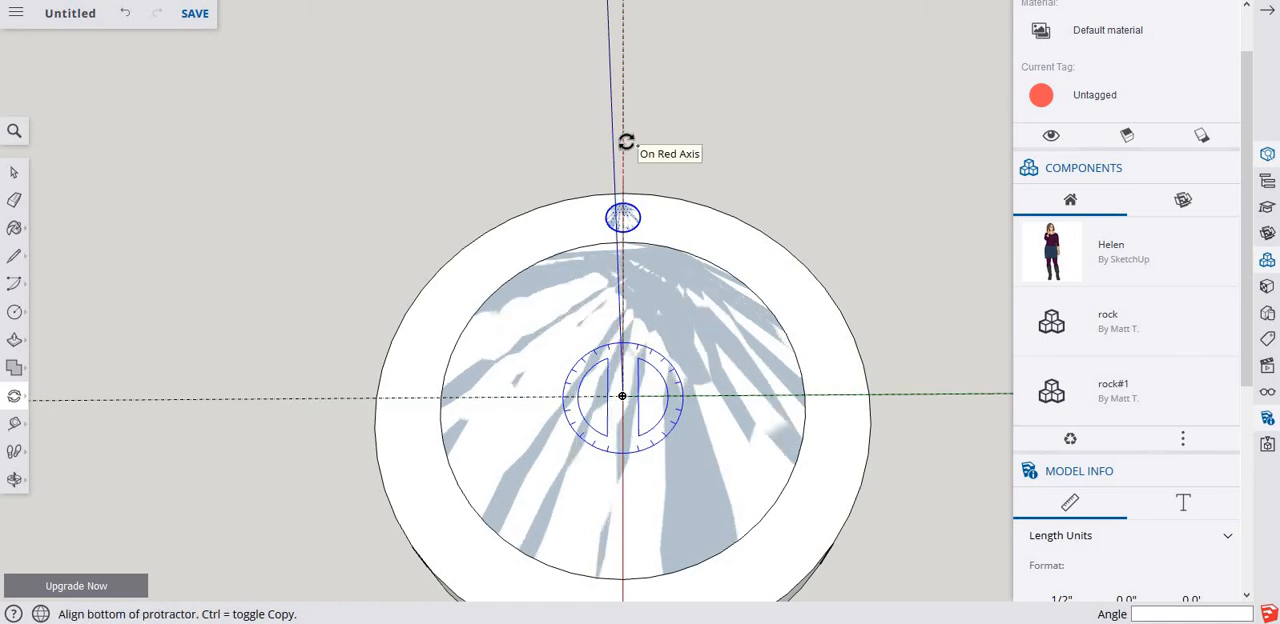
pyautogui.click(787, 168)
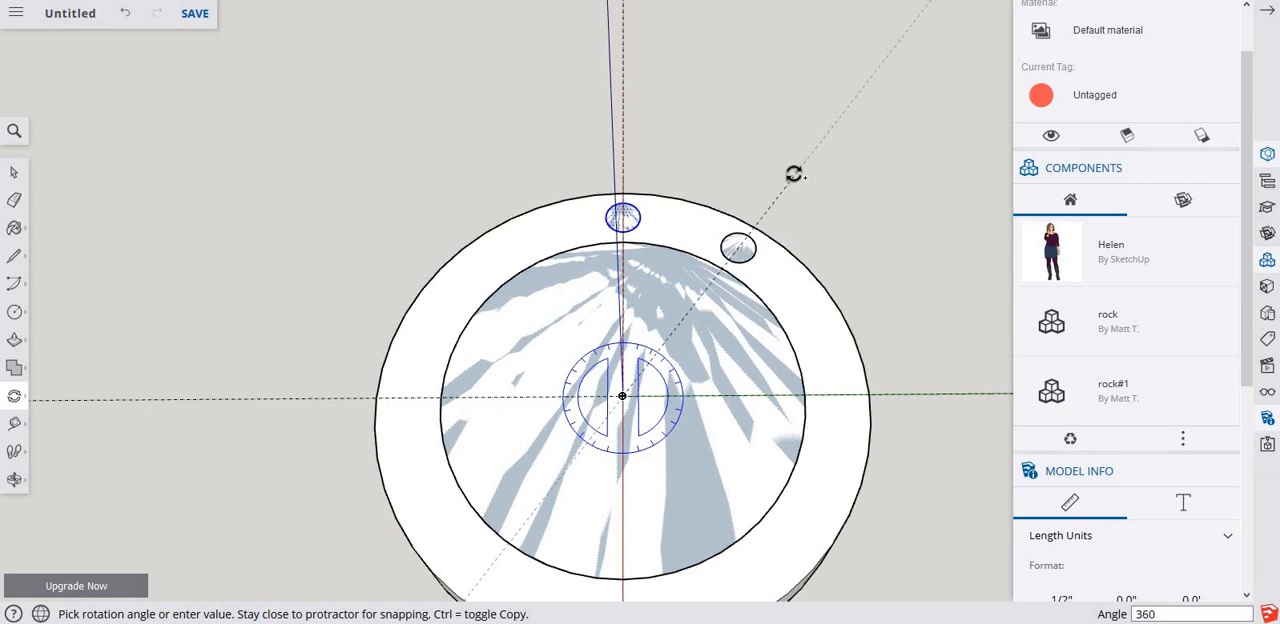
pyautogui.click(793, 174)
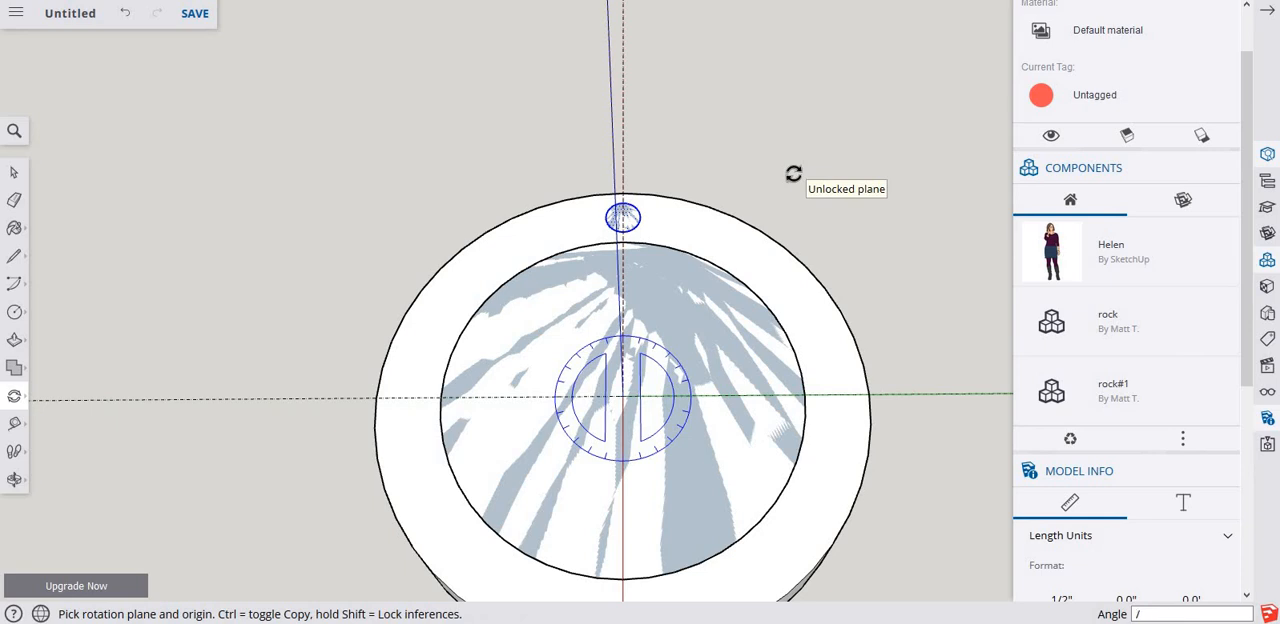
pyautogui.press('Return')
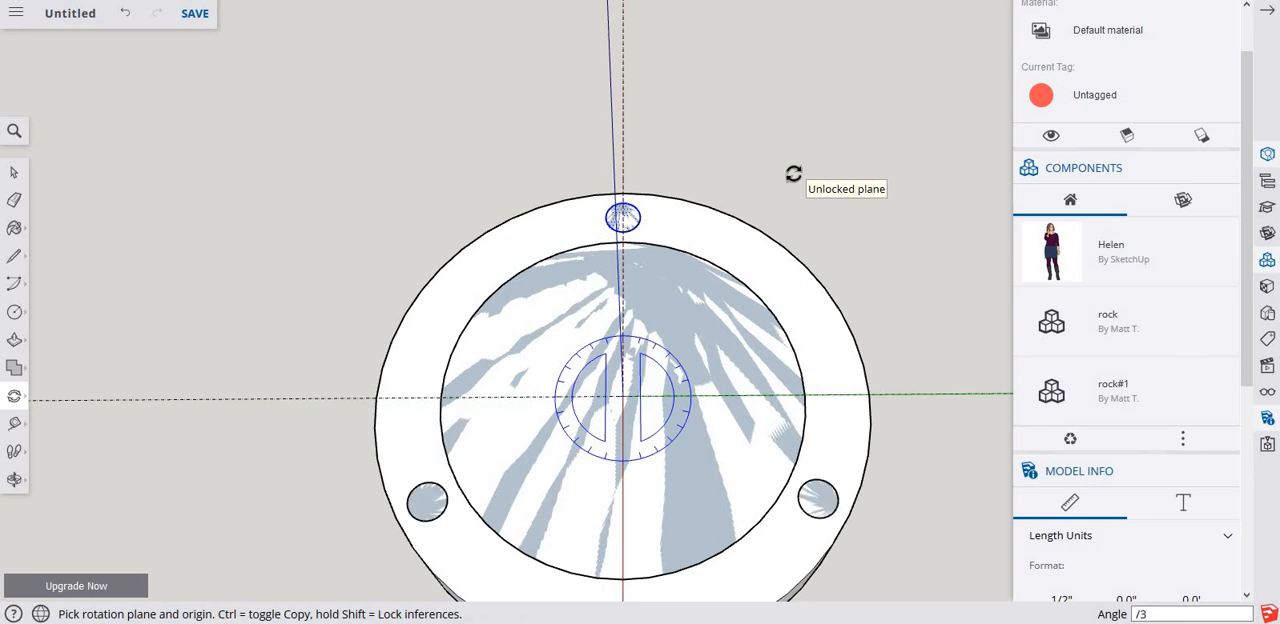
pyautogui.press('space')
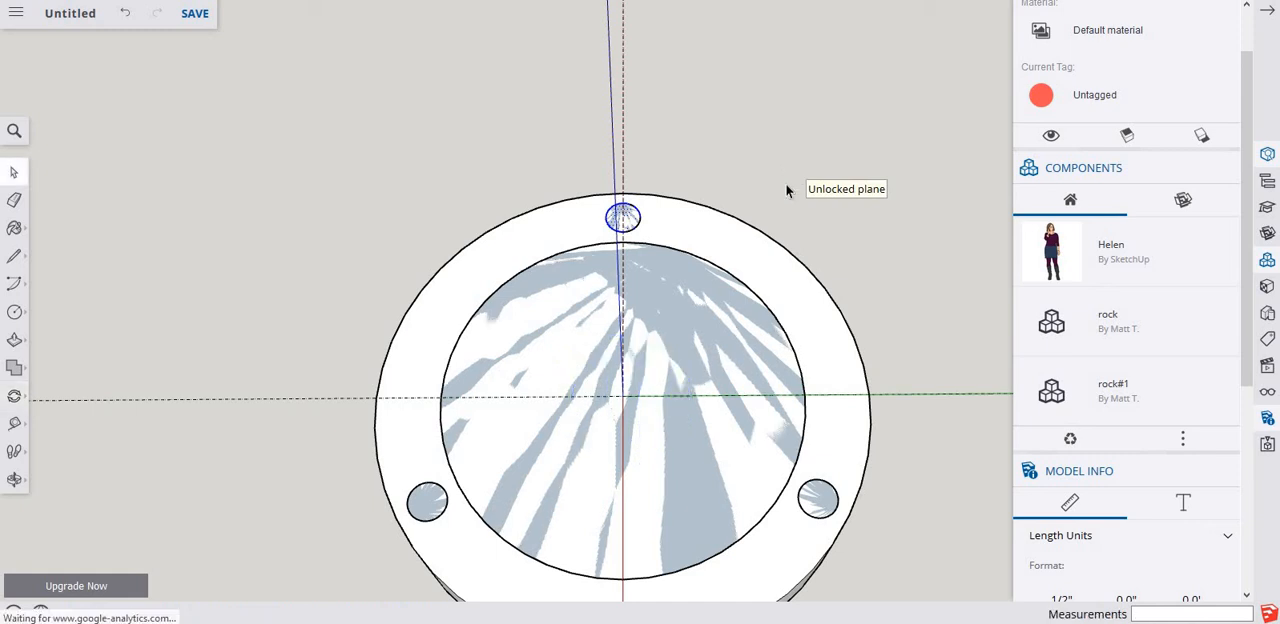
# Delete the large inner circle from the disc's top, keeping the three small rim circles.
pyautogui.moveTo(788, 189); pyautogui.dragTo(743, 214, button='middle')
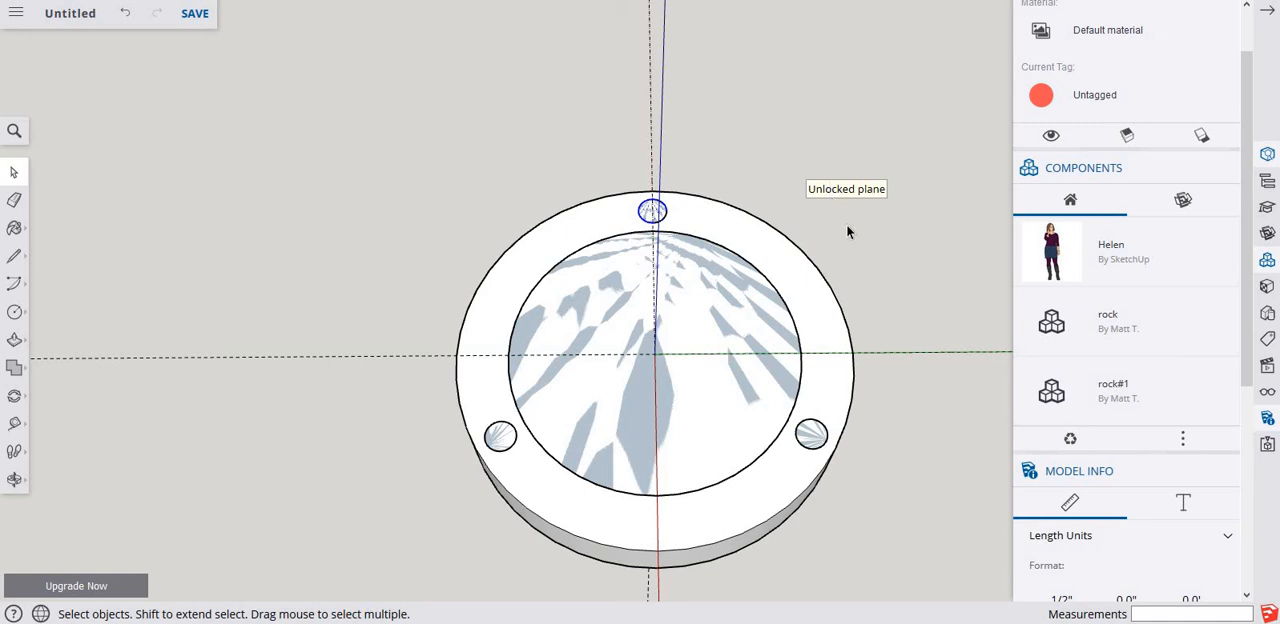
pyautogui.moveTo(766, 274); pyautogui.dragTo(496, 92, button='middle')
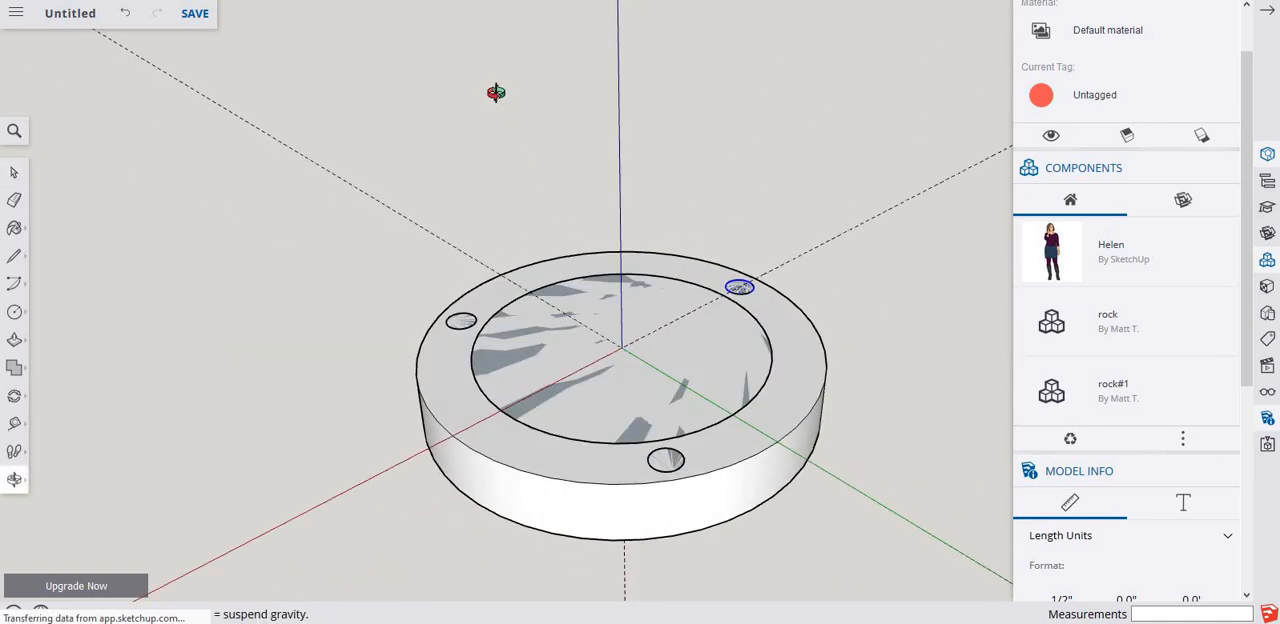
pyautogui.click(553, 440)
pyautogui.press('Delete')
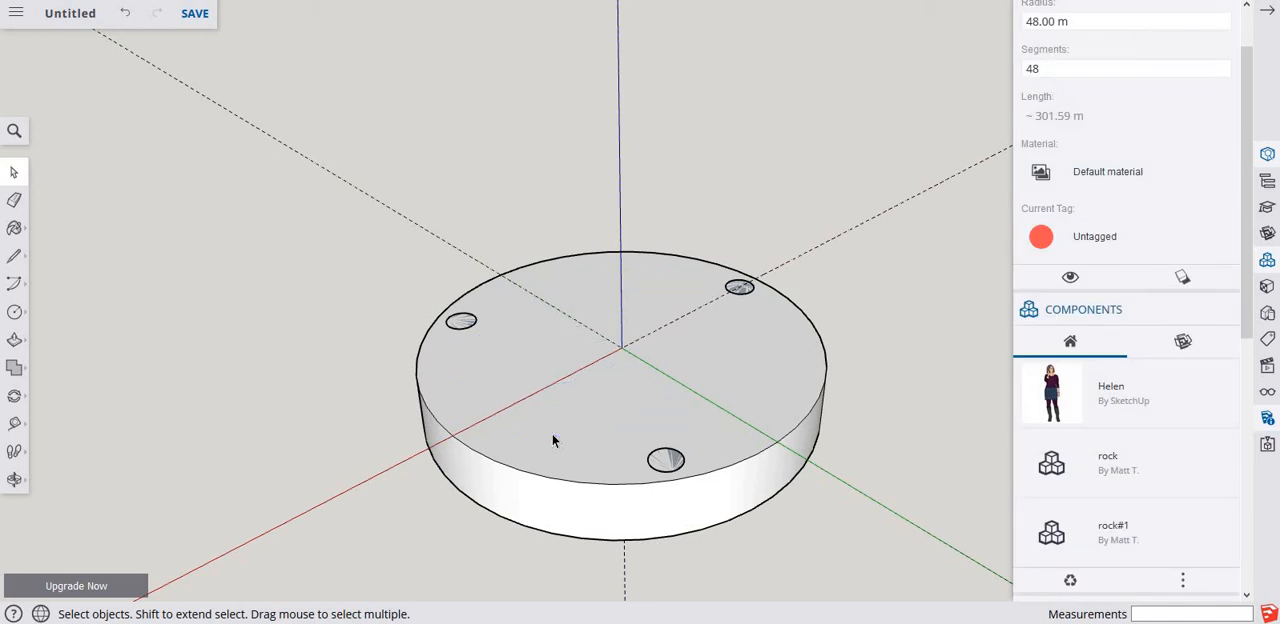
# Extrude the small circle nearest the viewer upward into a cylinder on the disc.
pyautogui.moveTo(406, 260); pyautogui.dragTo(683, 377, button='middle')
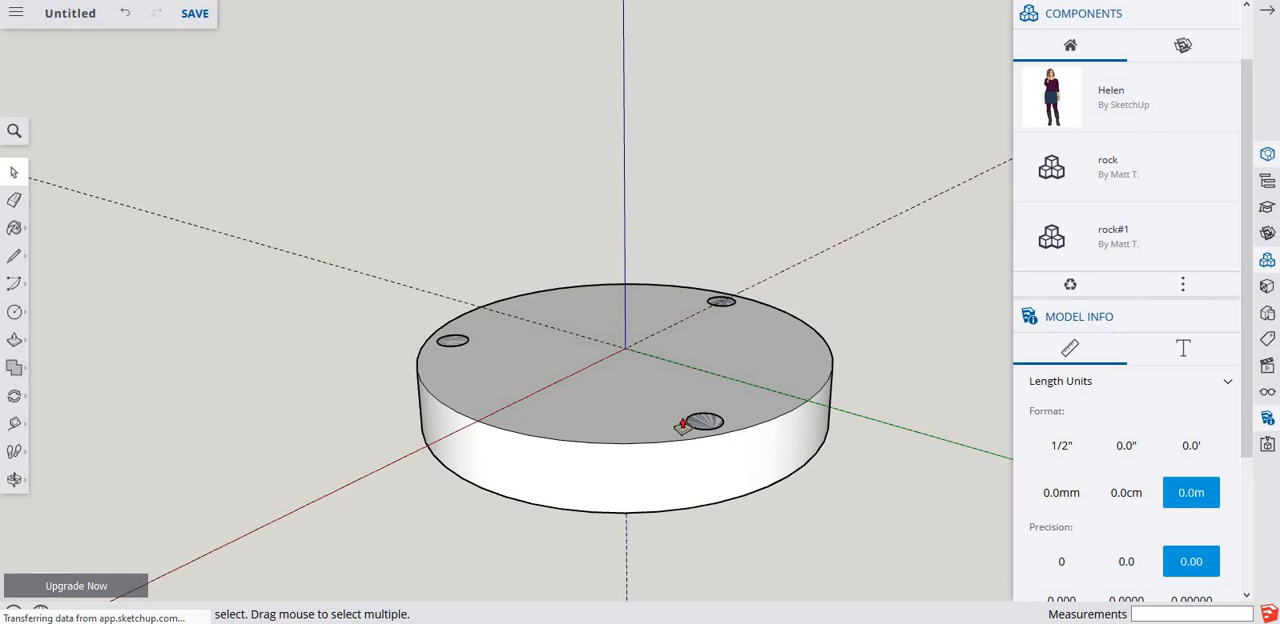
pyautogui.press('p')
pyautogui.moveTo(704, 422); pyautogui.dragTo(716, 382)
pyautogui.press('Return')
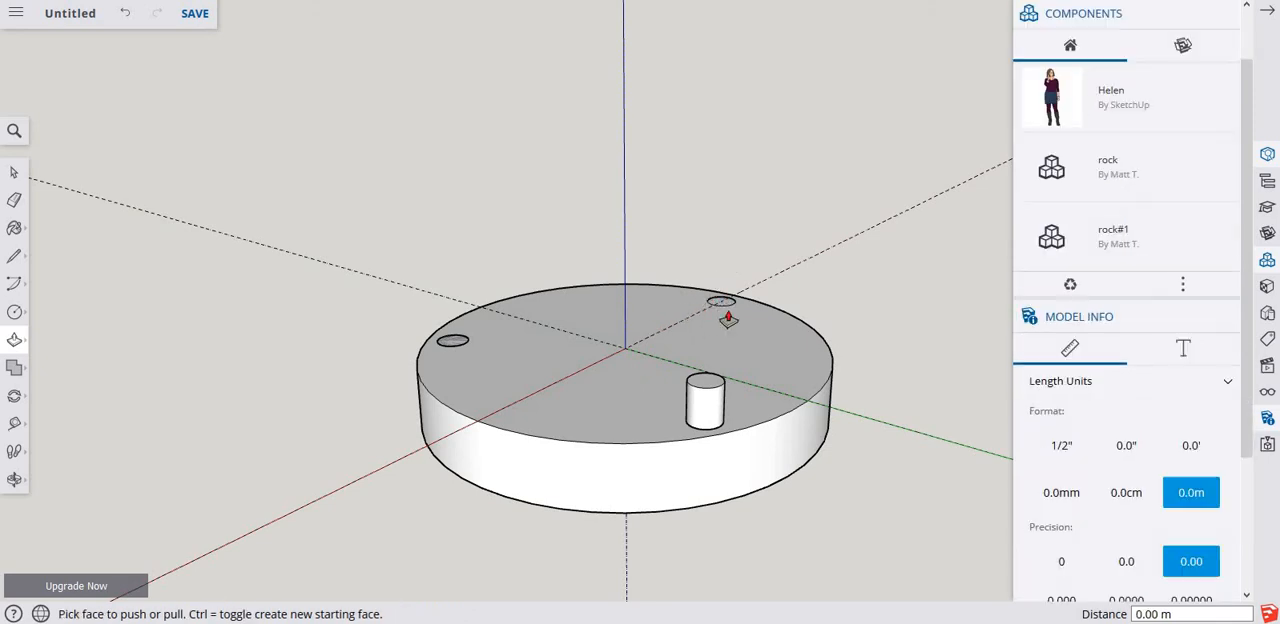
# Extrude the small circle on the dashed red axis guide upward 12 m.
pyautogui.moveTo(722, 284); pyautogui.dragTo(776, 299, button='middle')
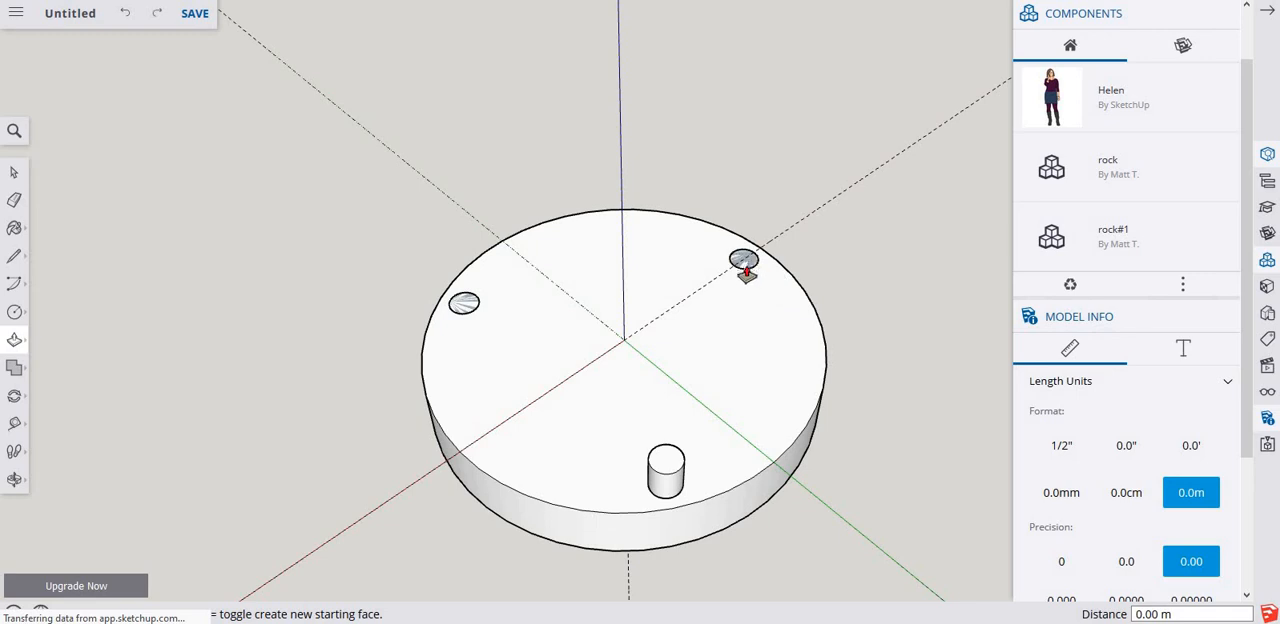
pyautogui.scroll(5, 743, 258)
pyautogui.click(756, 263)
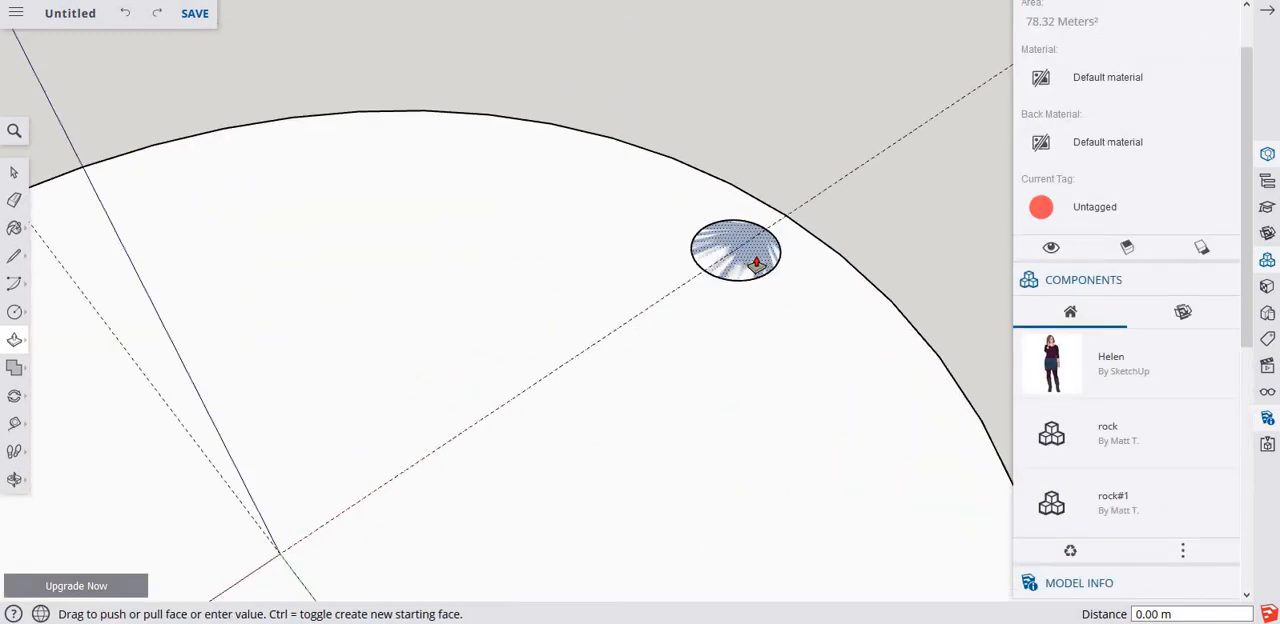
pyautogui.click(756, 264)
pyautogui.scroll(-4, 756, 263)
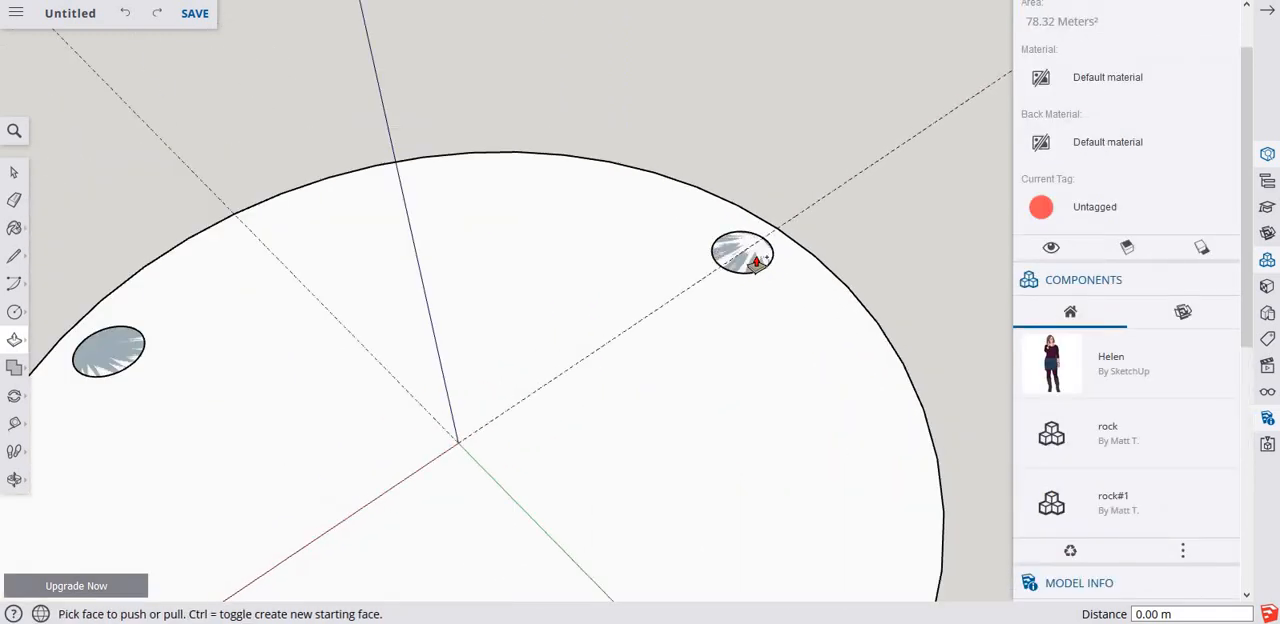
pyautogui.click(752, 259)
pyautogui.click(763, 242)
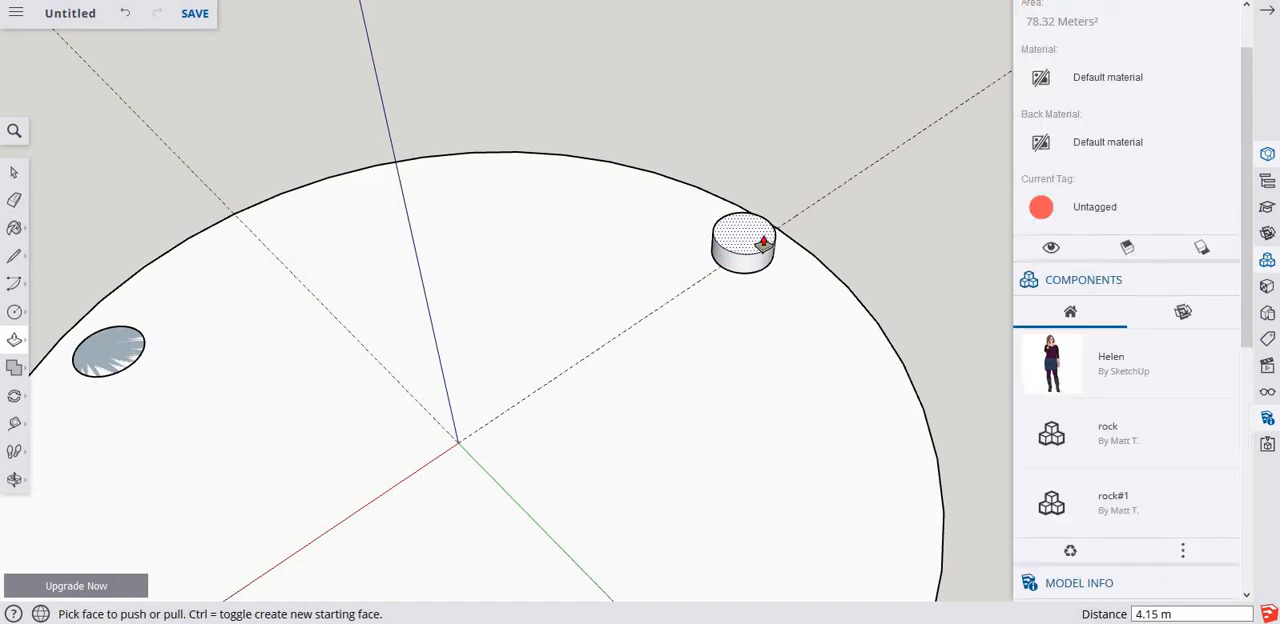
pyautogui.write('12')
pyautogui.press('Return')
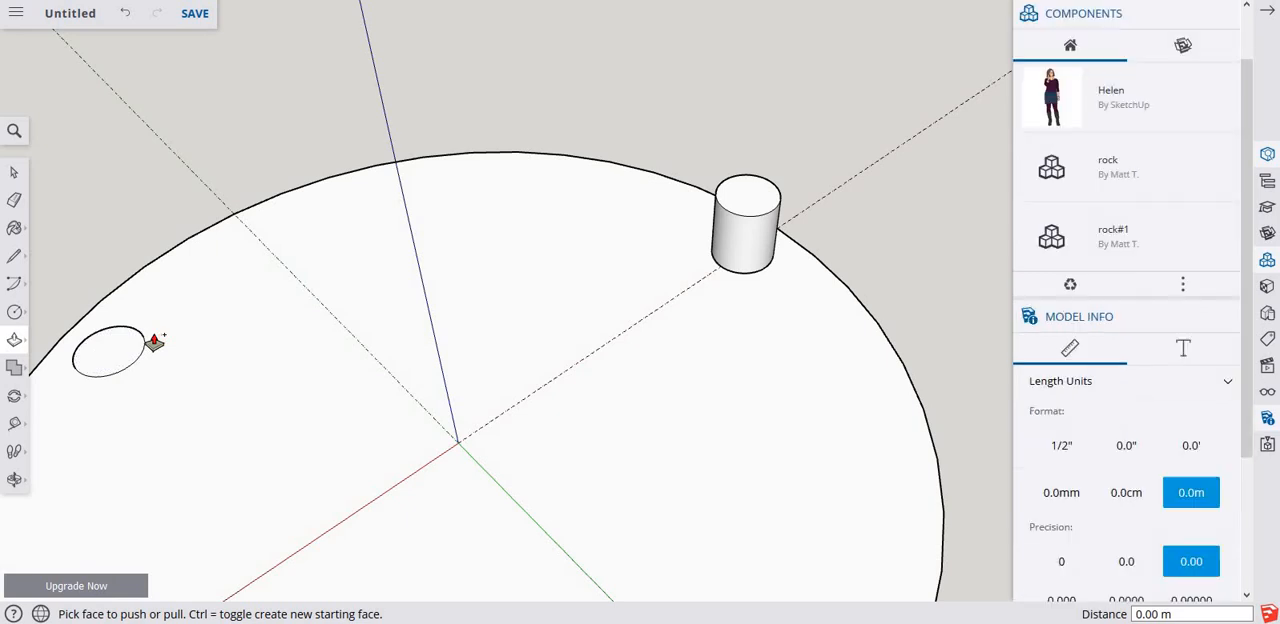
# Extrude the remaining flat circle on the disc's rim upward 12 m.
pyautogui.click(109, 372)
pyautogui.click(112, 303)
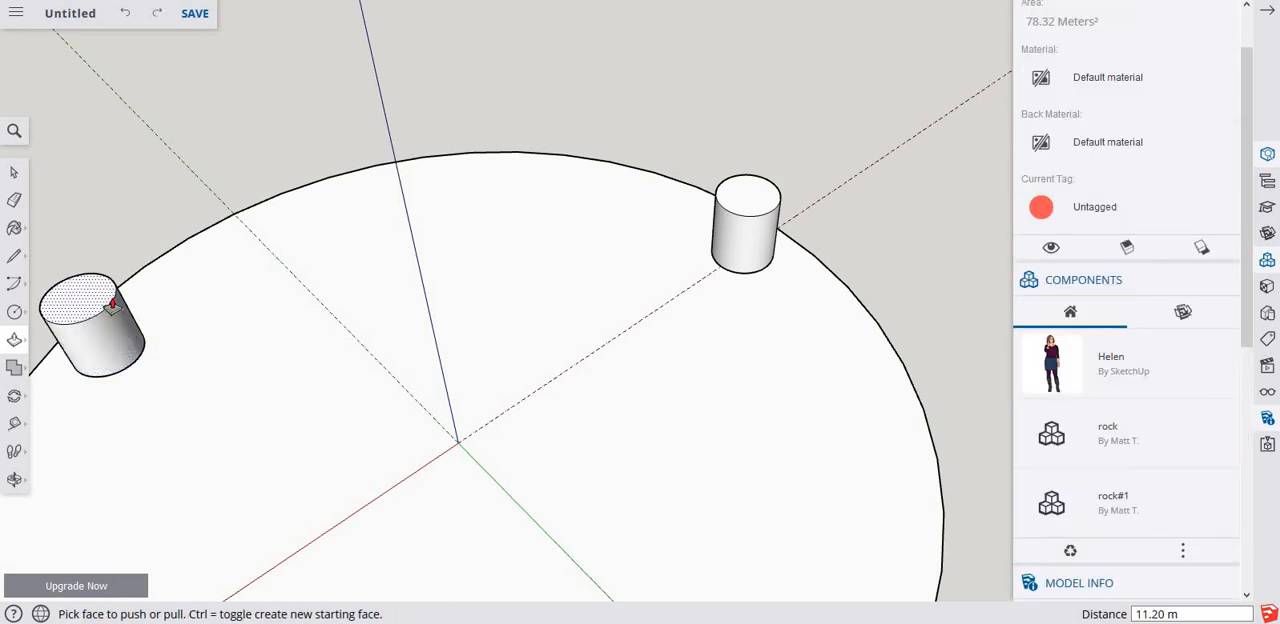
pyautogui.write('12')
pyautogui.press('Return')
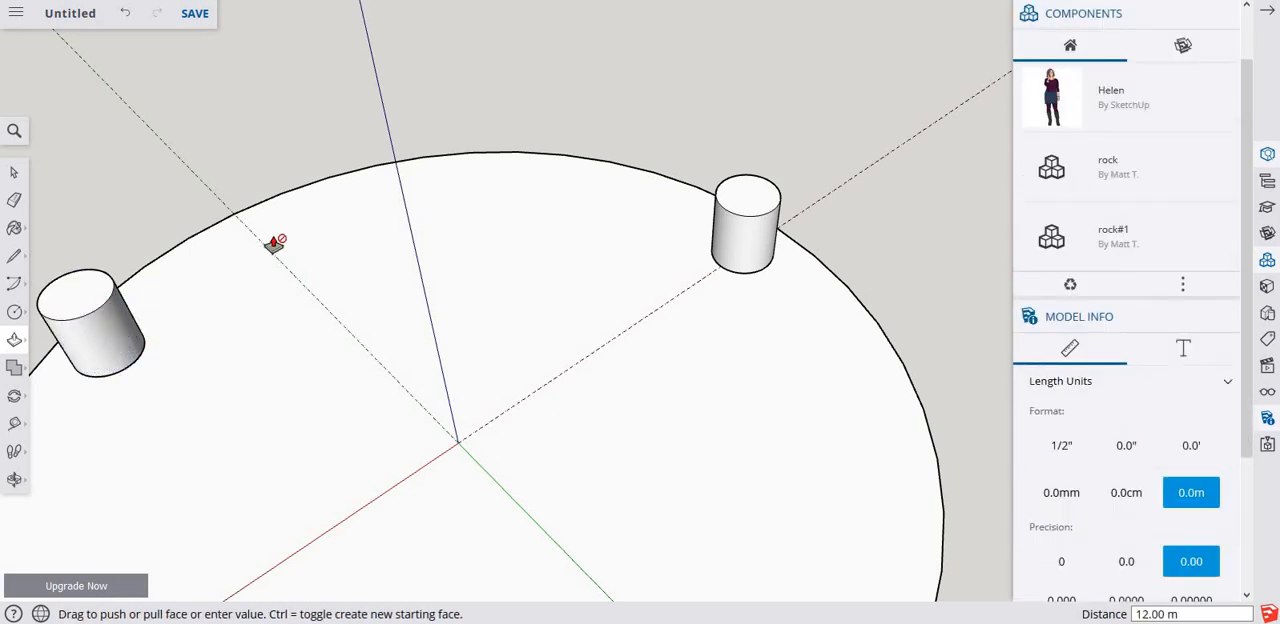
# Hide the disc group so that only the three rim cylinders are shown.
pyautogui.scroll(-6, 340, 280)
pyautogui.moveTo(394, 389); pyautogui.dragTo(355, 358, button='middle')
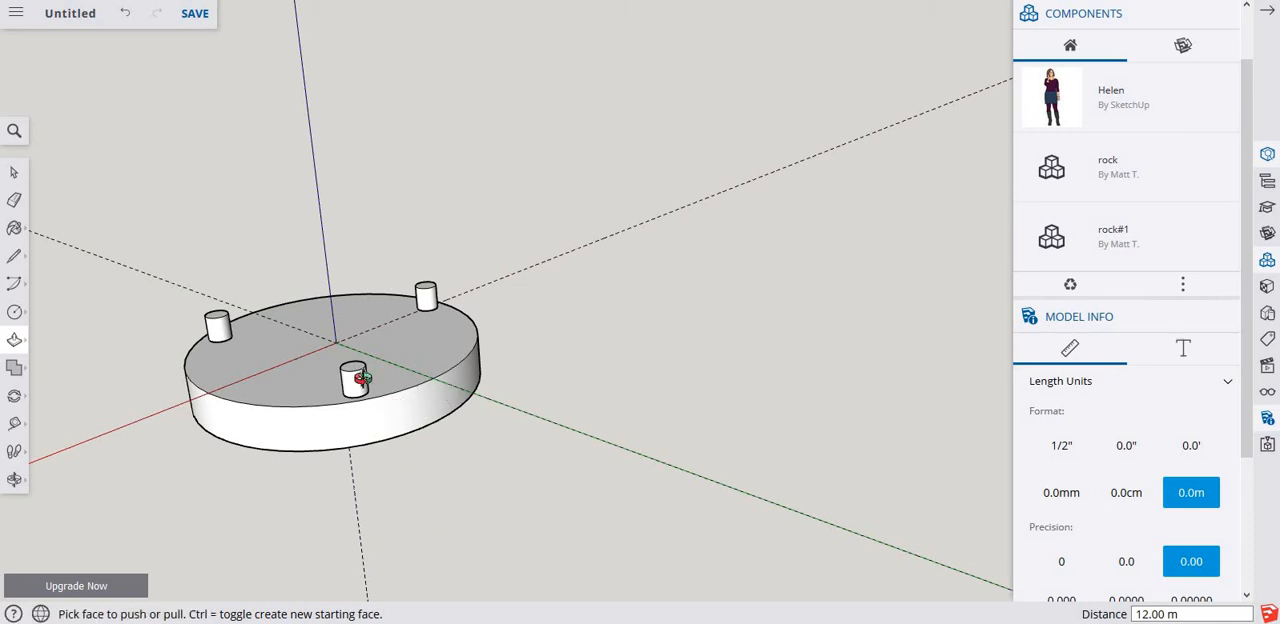
pyautogui.moveTo(357, 377); pyautogui.dragTo(409, 409, button='middle')
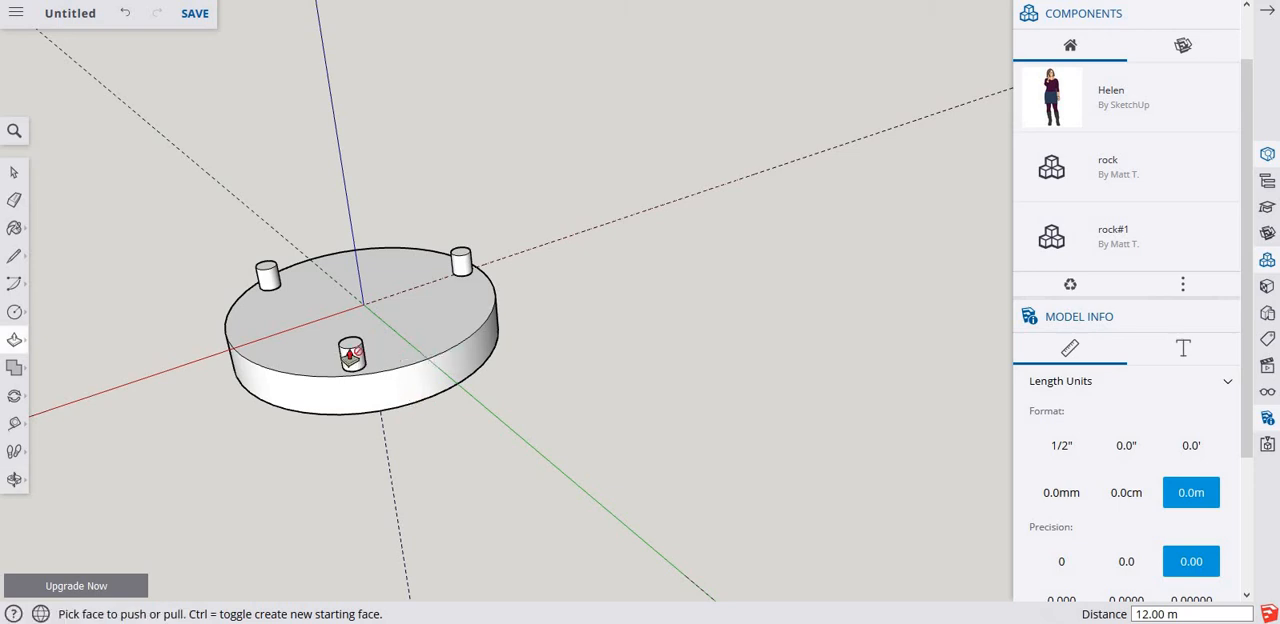
pyautogui.scroll(2, 420, 350)
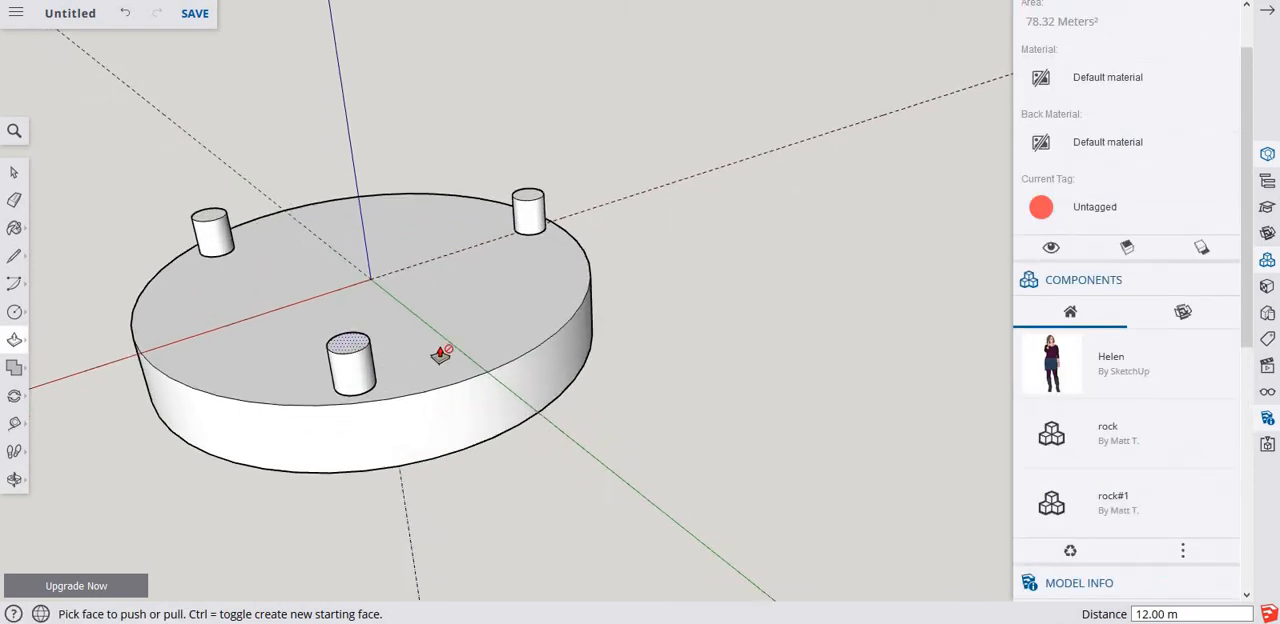
pyautogui.press('space')
pyautogui.click(529, 290)
pyautogui.rightClick(526, 291)
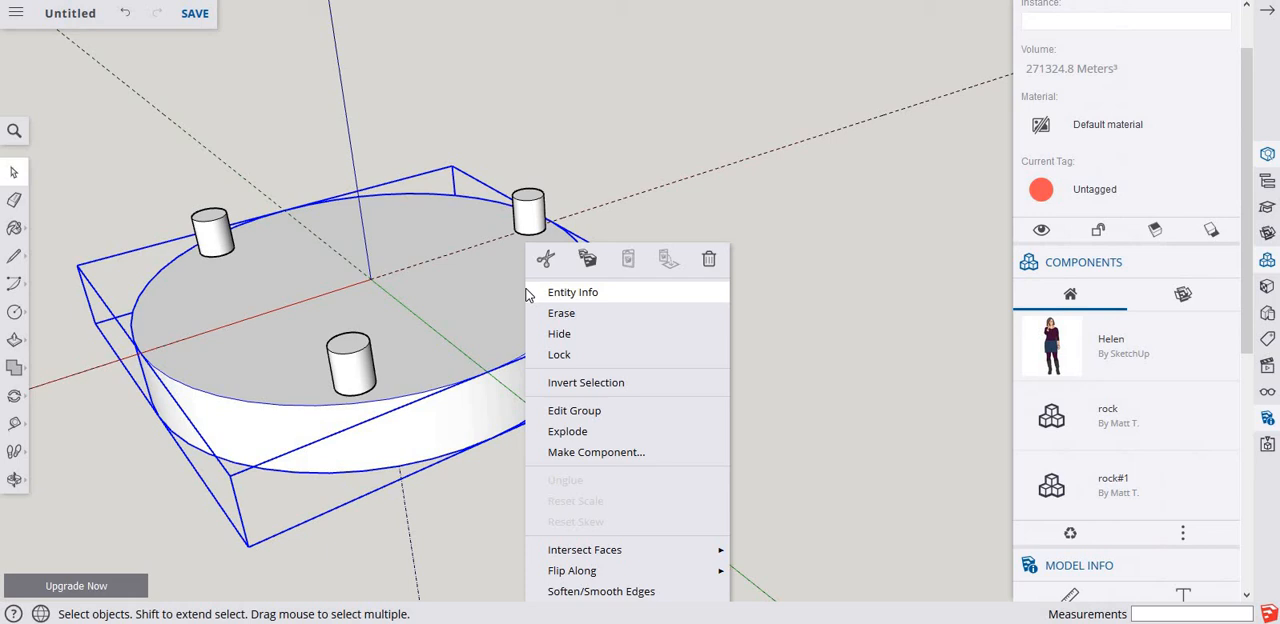
pyautogui.click(566, 339)
# From below, pull the bottom face of the nearest cylinder down about 55 m.
pyautogui.moveTo(450, 358); pyautogui.dragTo(354, 177, button='middle')
pyautogui.press('p')
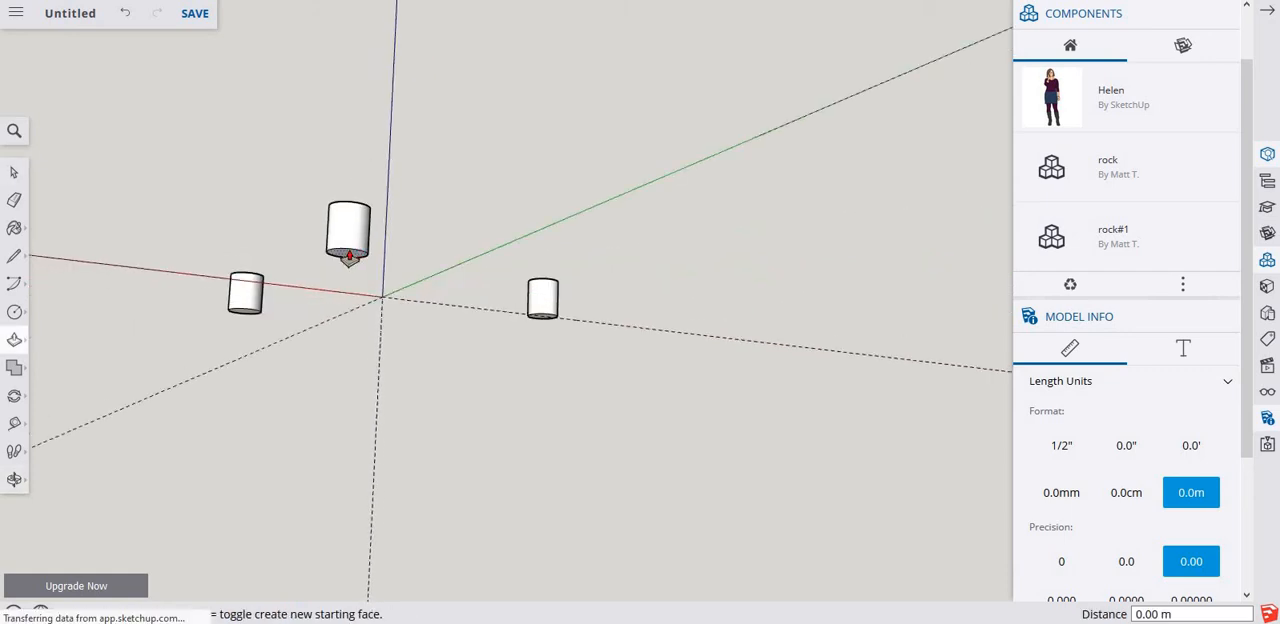
pyautogui.click(350, 284)
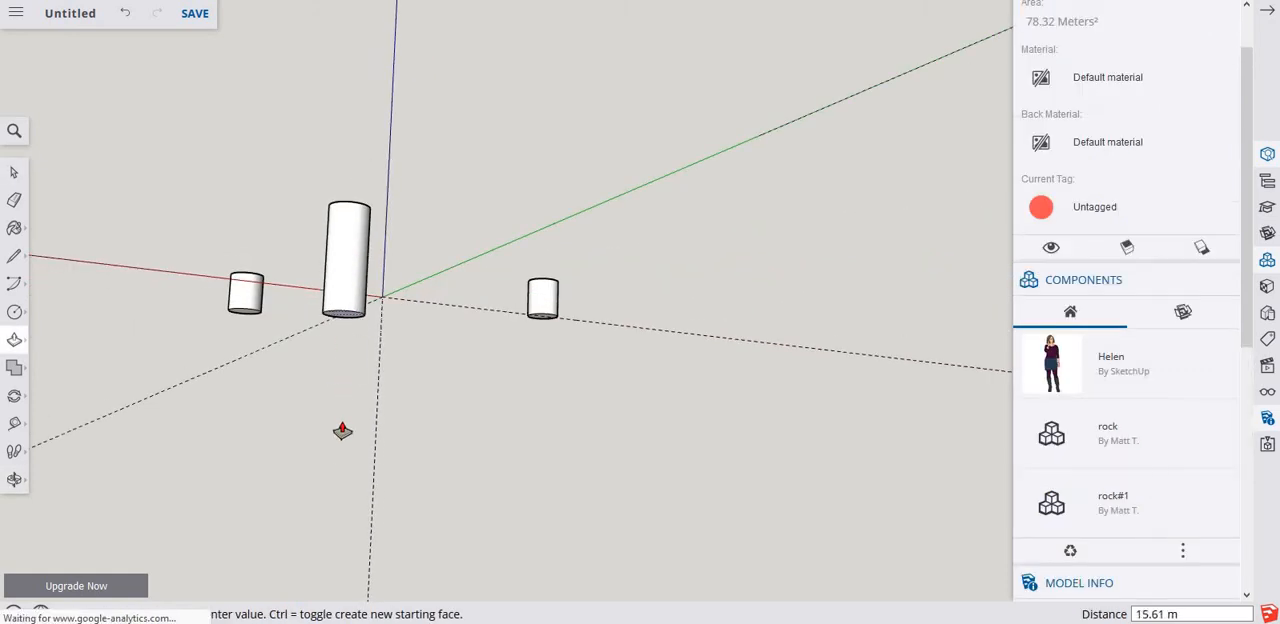
# Pull the bottom faces of the other two cylinders down, about 61 m for the one on the dashed red axis and 49 m for the remaining one.
pyautogui.click(543, 328)
pyautogui.click(543, 318)
pyautogui.click(527, 514)
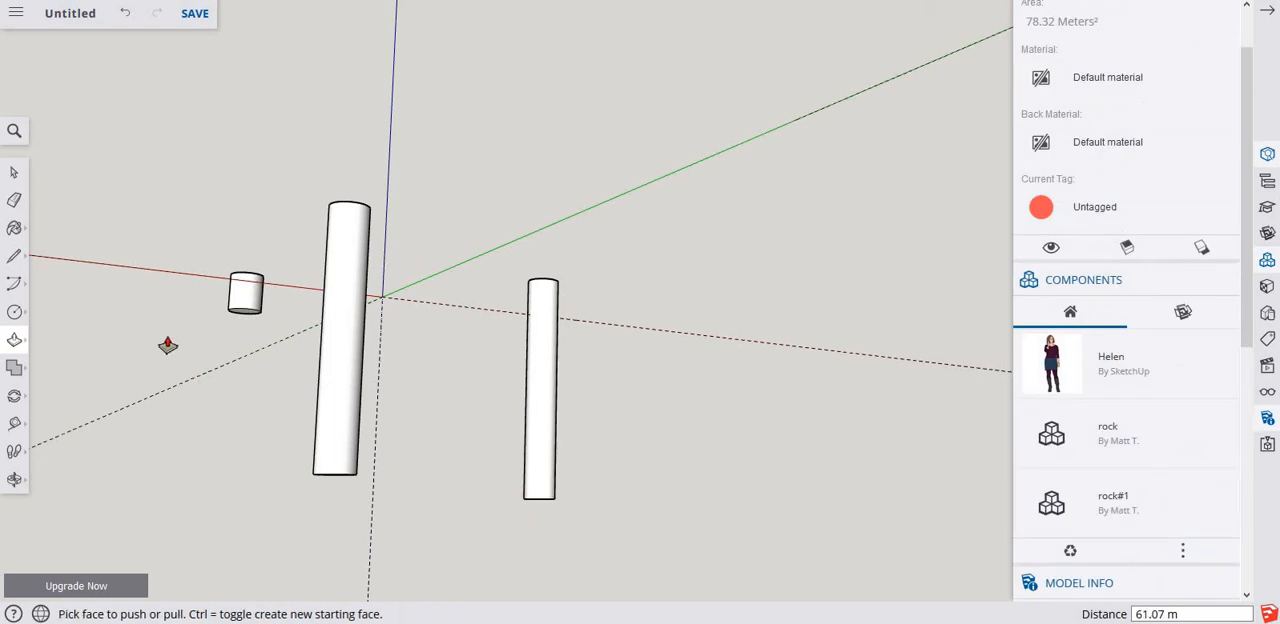
pyautogui.click(246, 305)
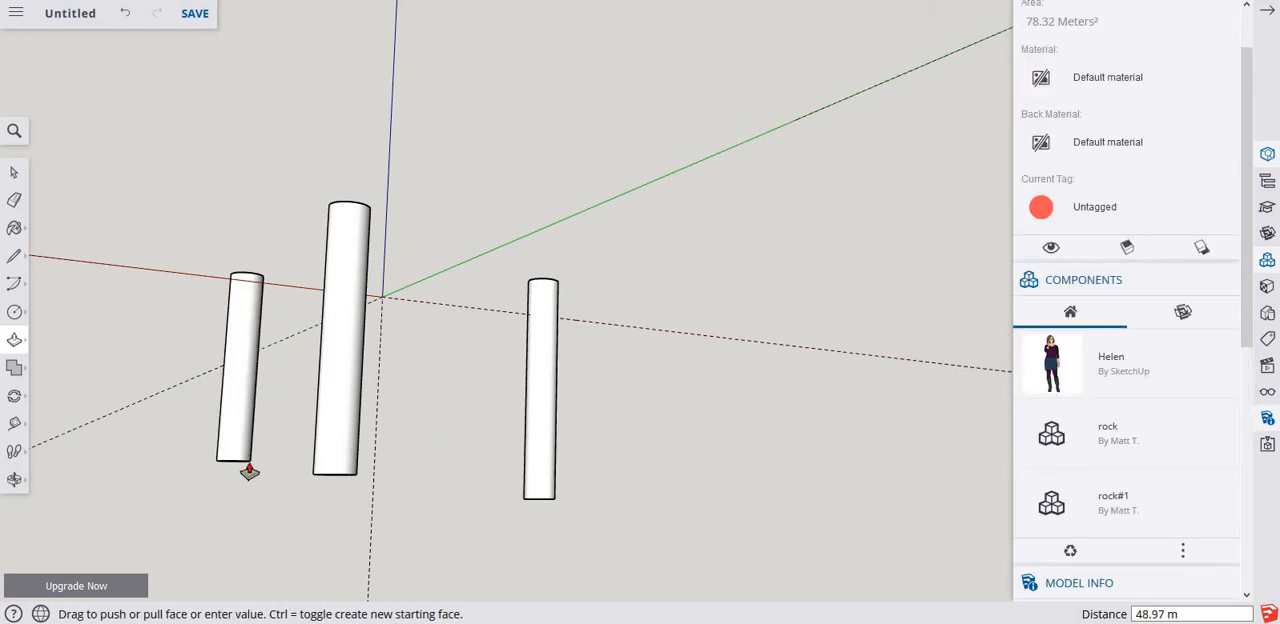
pyautogui.click(249, 471)
pyautogui.press('space')
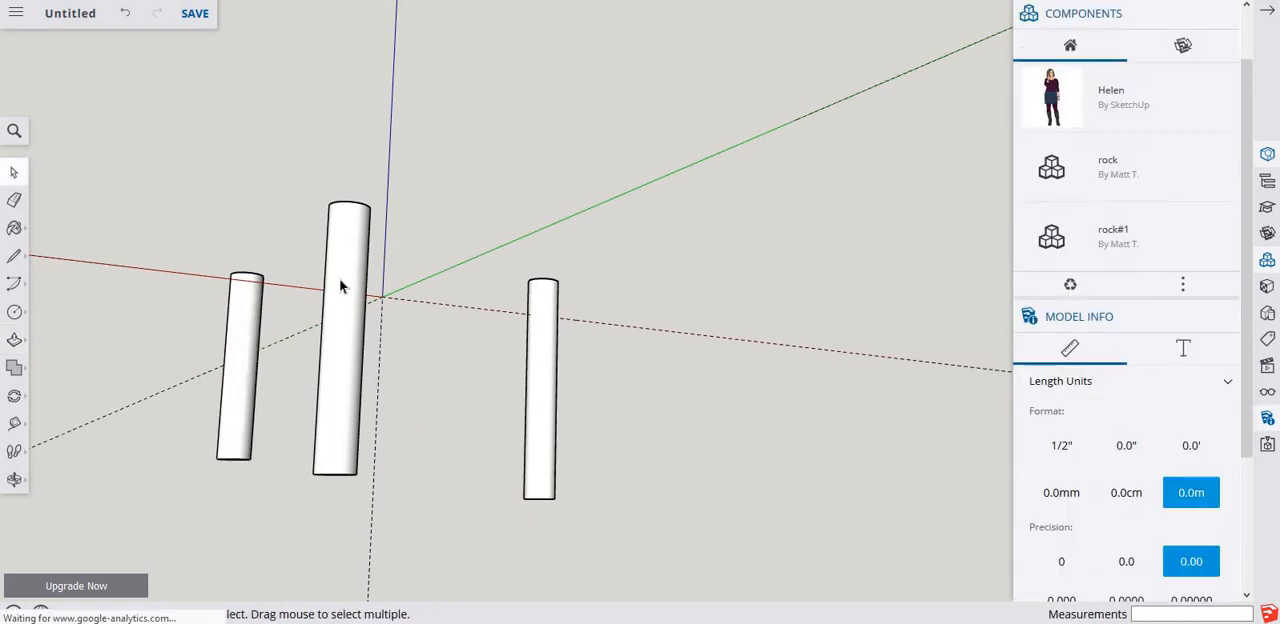
# Make a group from the curved surface of the nearest cylinder and clear the selection.
pyautogui.click(343, 285)
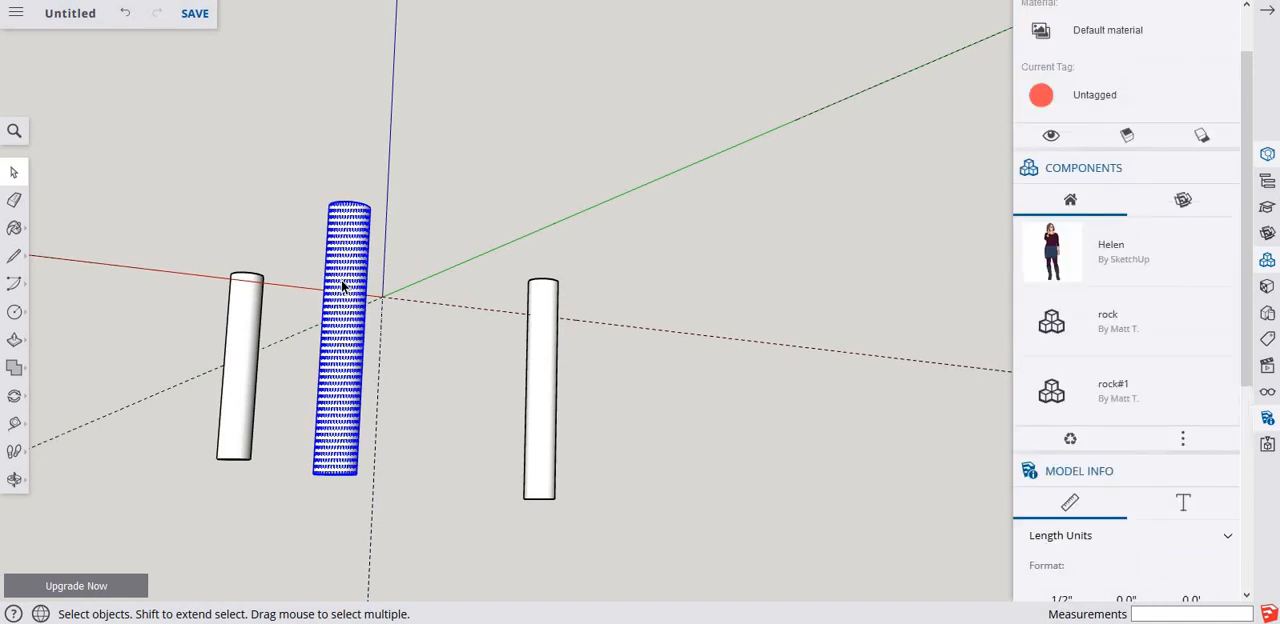
pyautogui.rightClick(343, 285)
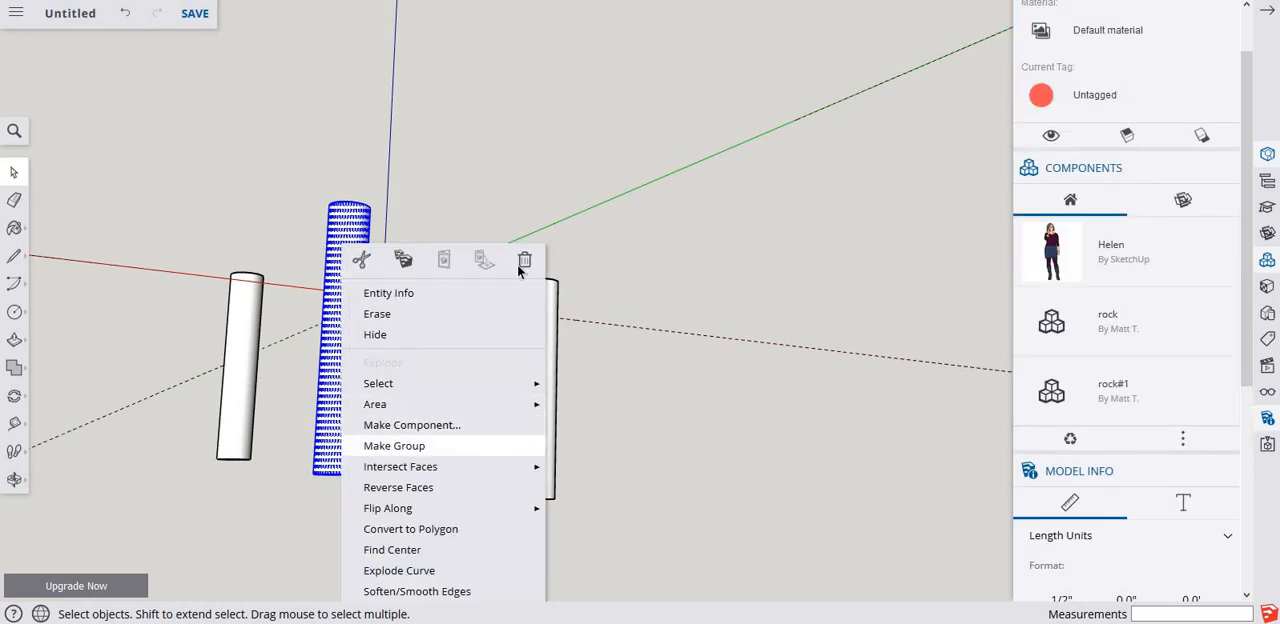
pyautogui.click(424, 444)
pyautogui.click(505, 176)
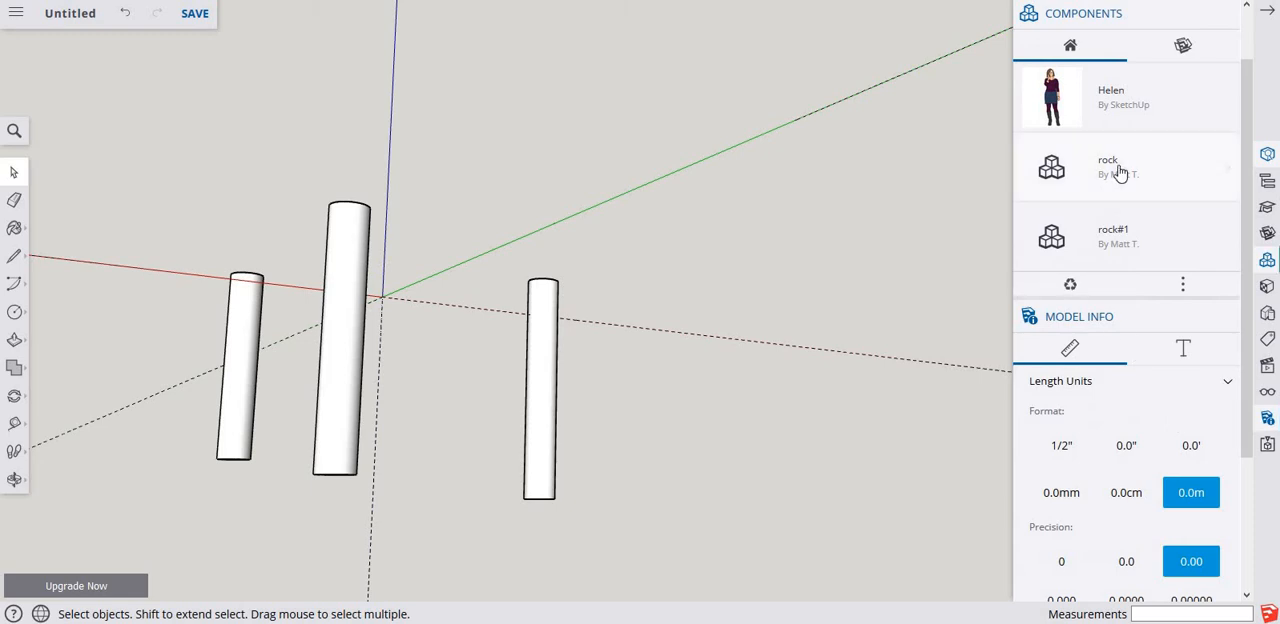
# Look through the component and model information settings, and open the main file commands.
pyautogui.scroll(-1, 1120, 172)
pyautogui.scroll(-1, 1120, 173)
pyautogui.scroll(2, 1146, 158)
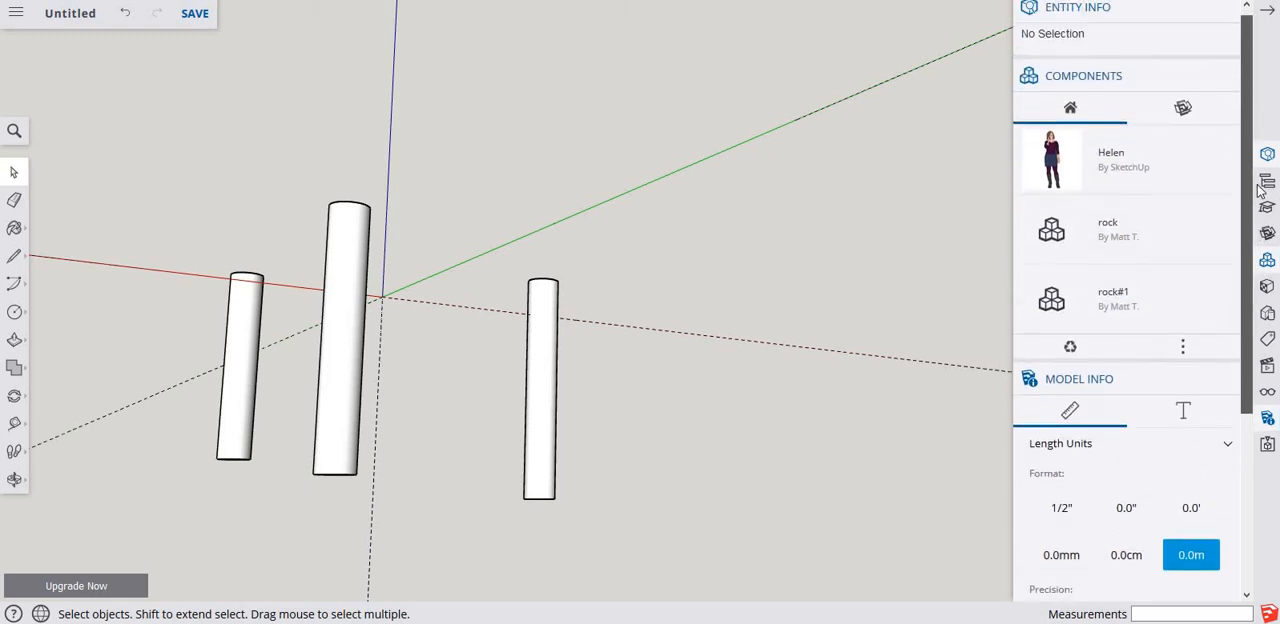
pyautogui.click(17, 14)
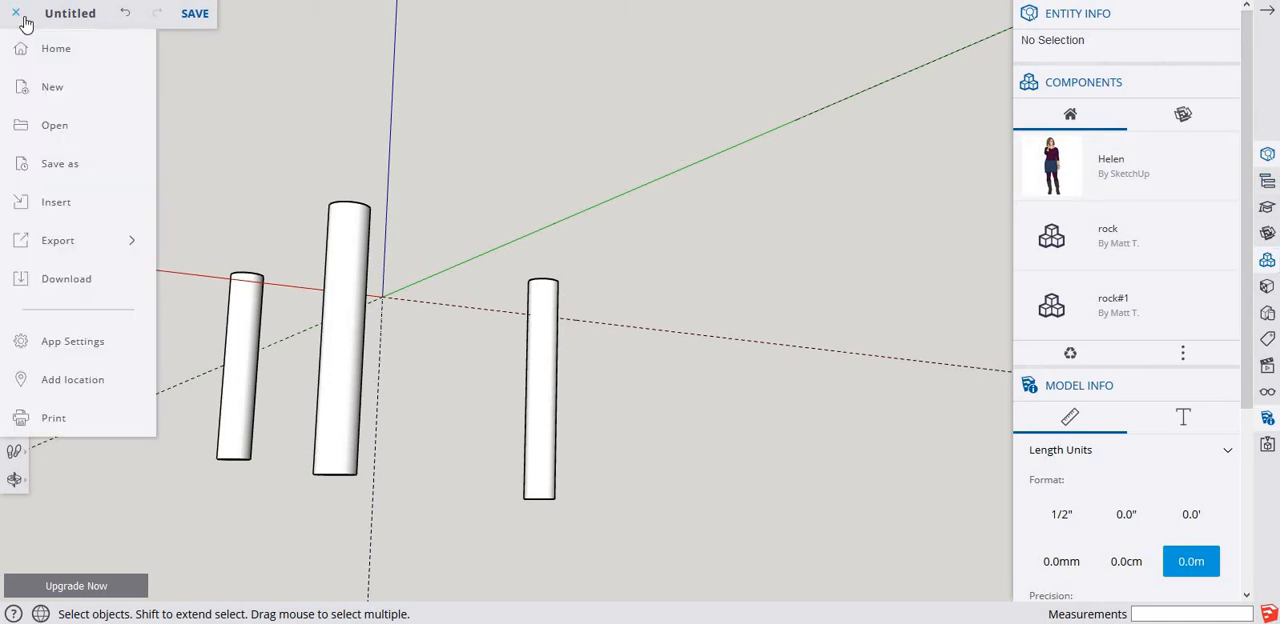
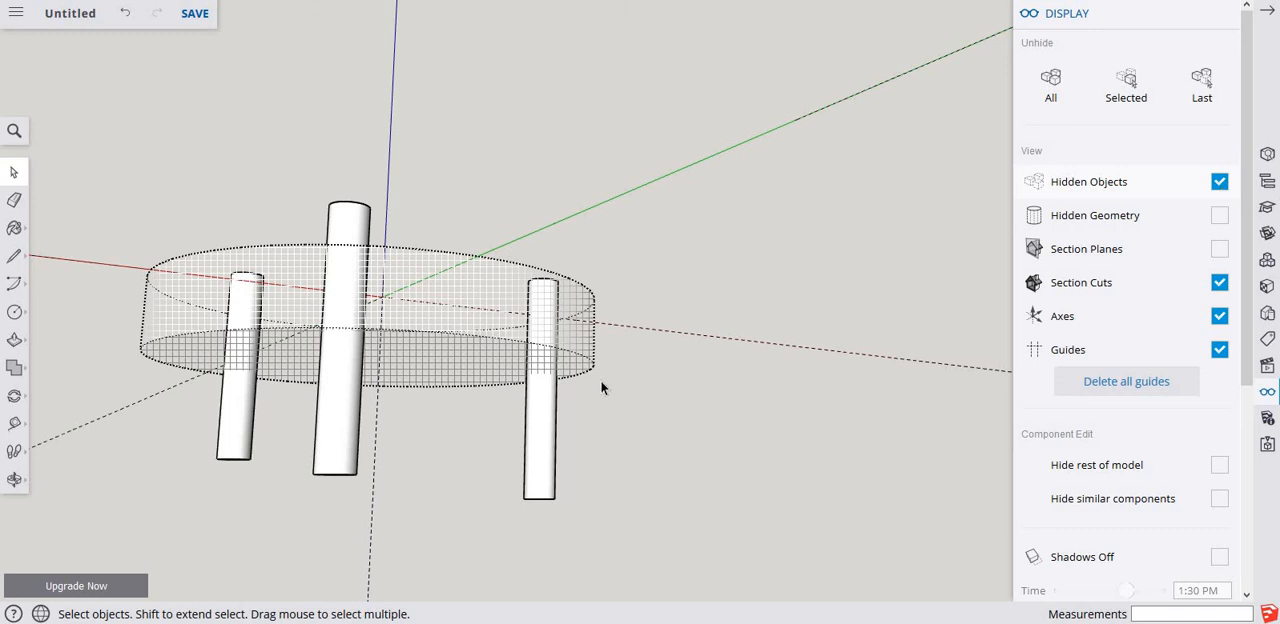
# Unhide the hidden disc group so it displays as a solid around the three cylinders.
pyautogui.click(445, 300)
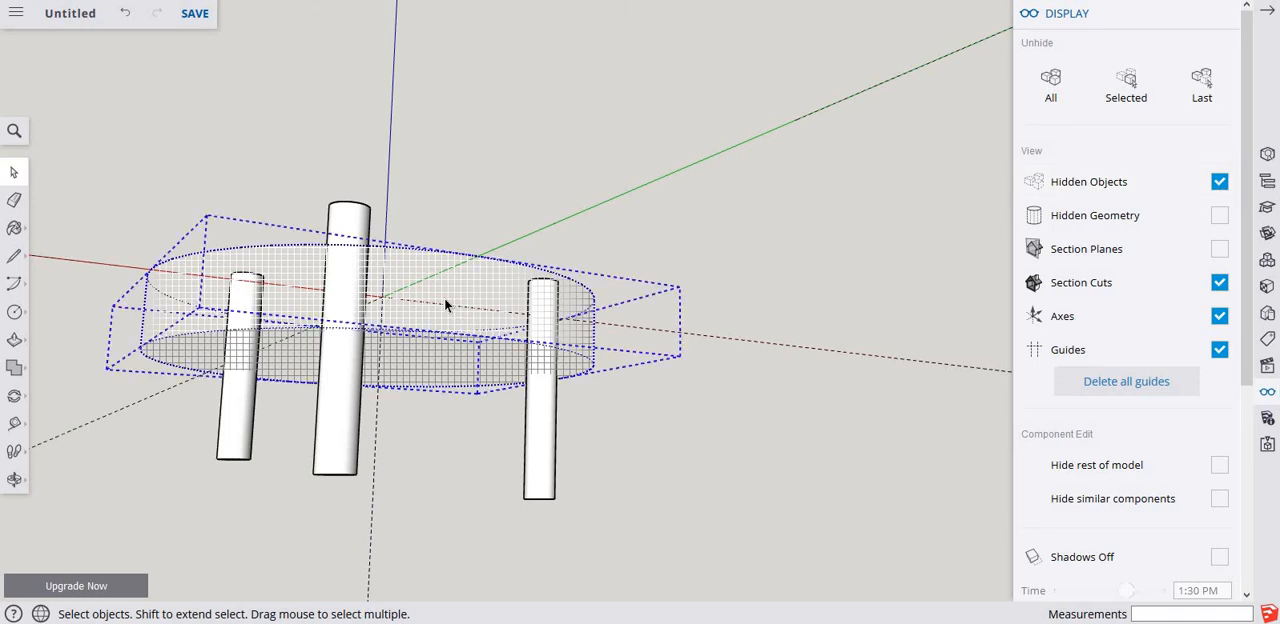
pyautogui.rightClick(445, 298)
pyautogui.click(458, 334)
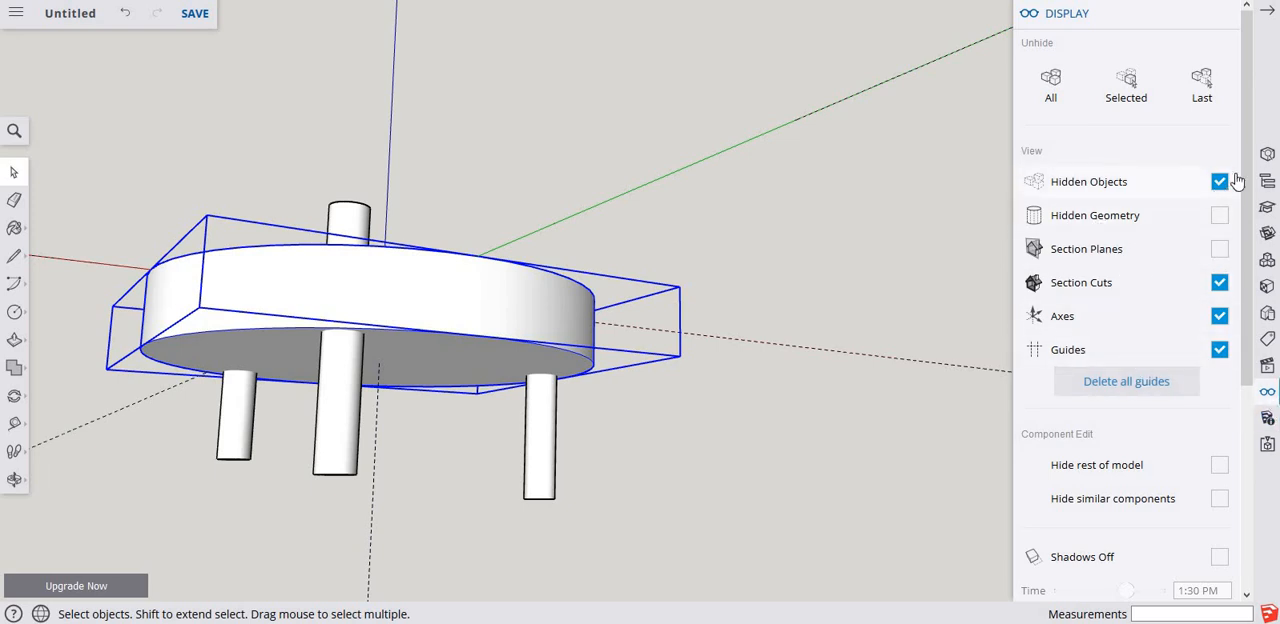
# Check the entity information of the disc group and of the nearest cylinder group.
pyautogui.moveTo(595, 171); pyautogui.dragTo(405, 322, button='middle')
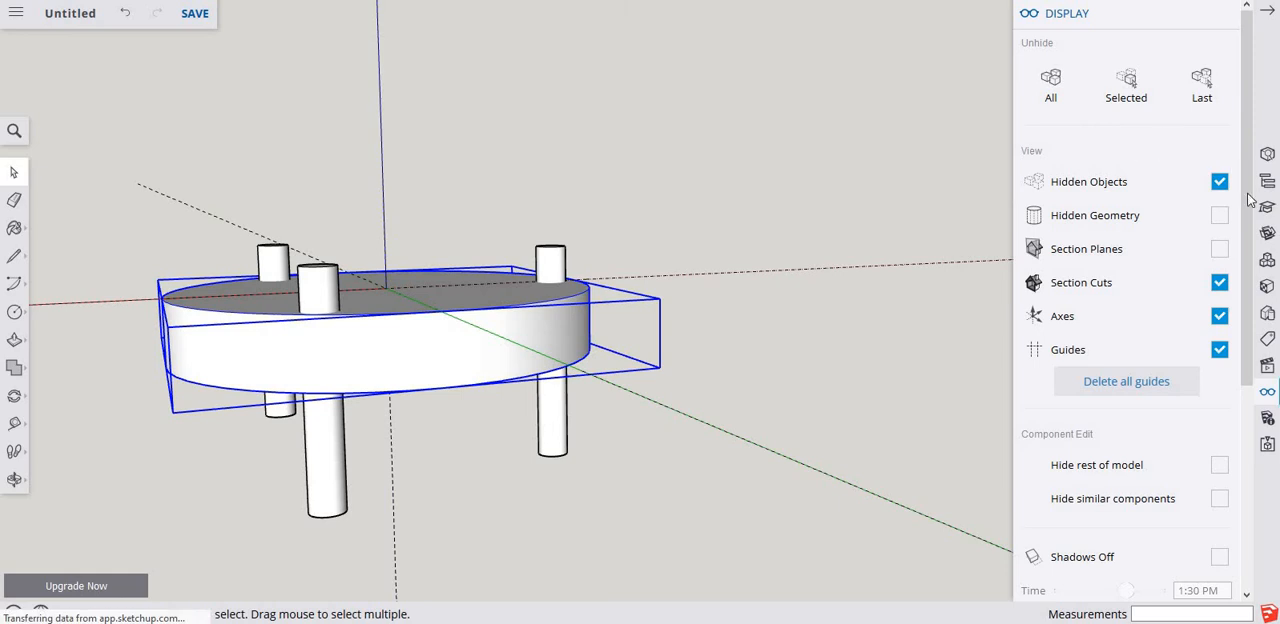
pyautogui.click(1267, 154)
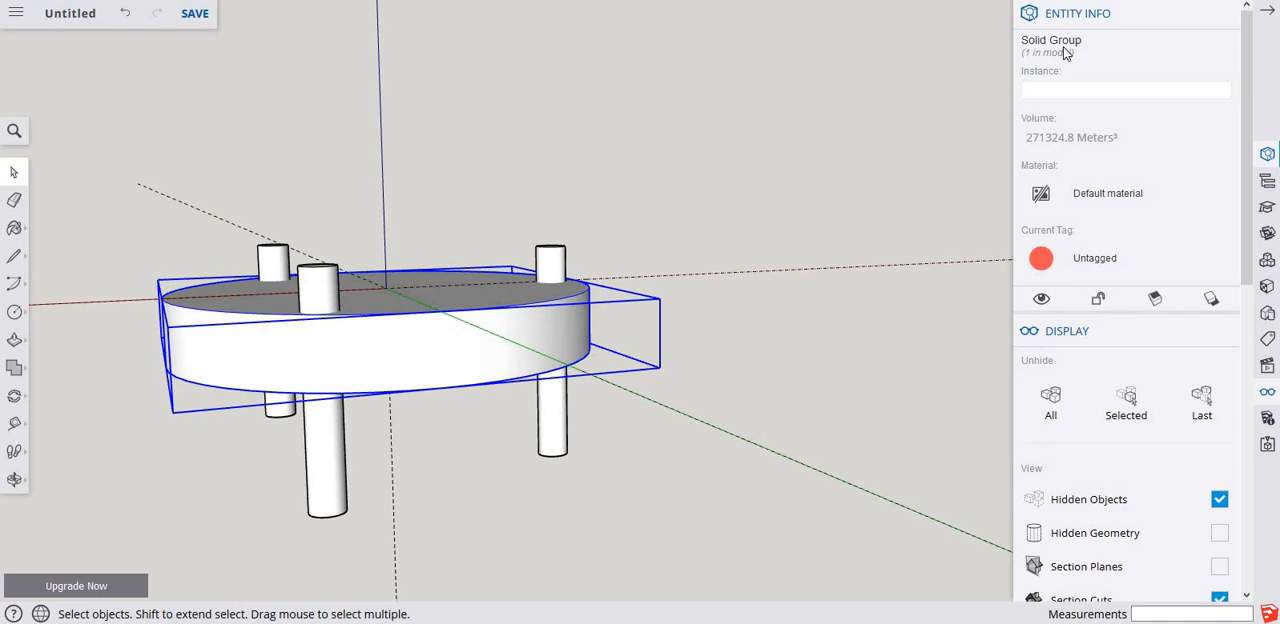
pyautogui.click(339, 427)
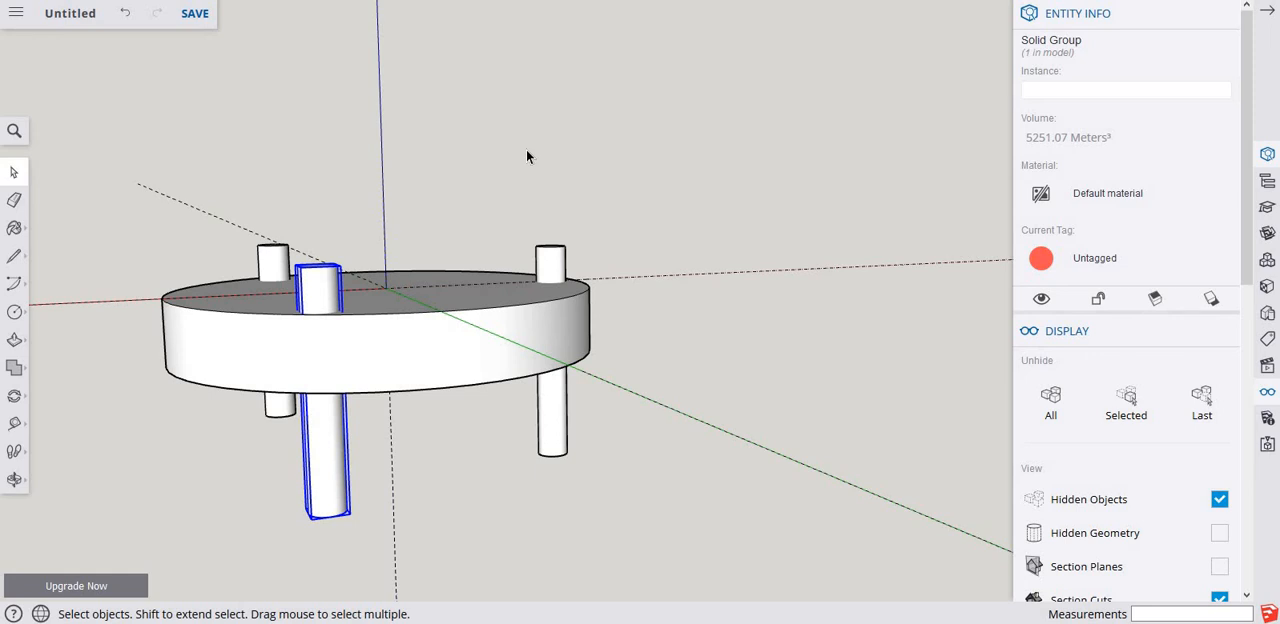
# Try to subtract the nearest cylinder from the disc with the solid tools, and clear the selection.
pyautogui.click(13, 372)
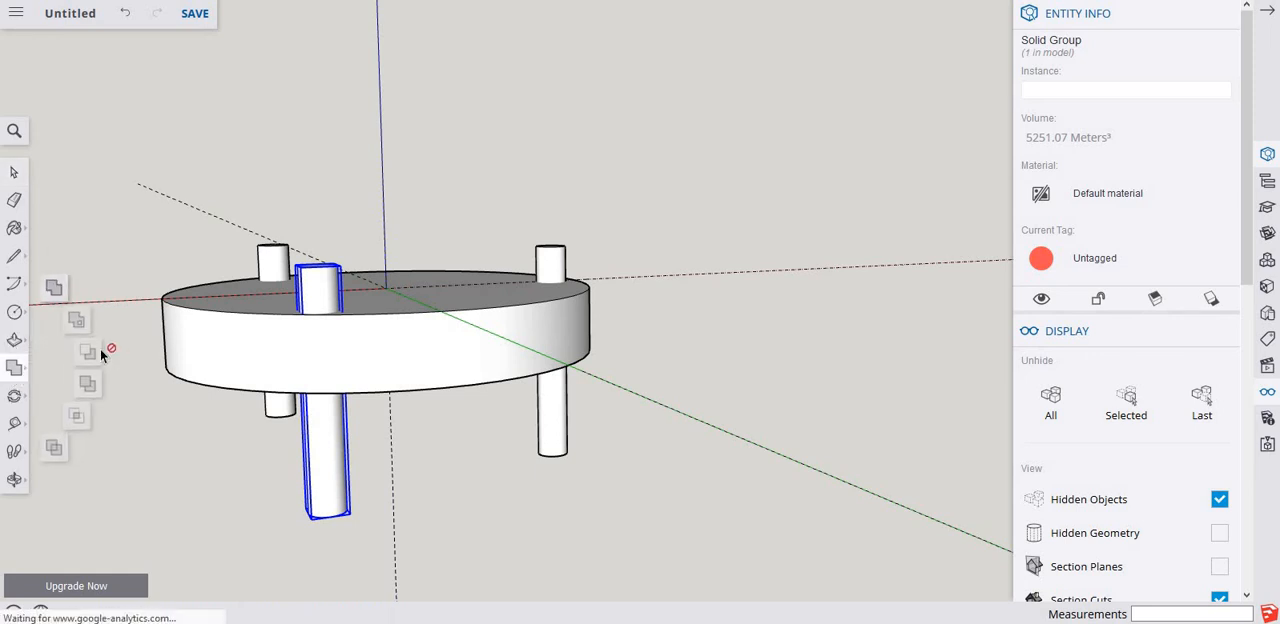
pyautogui.click(85, 354)
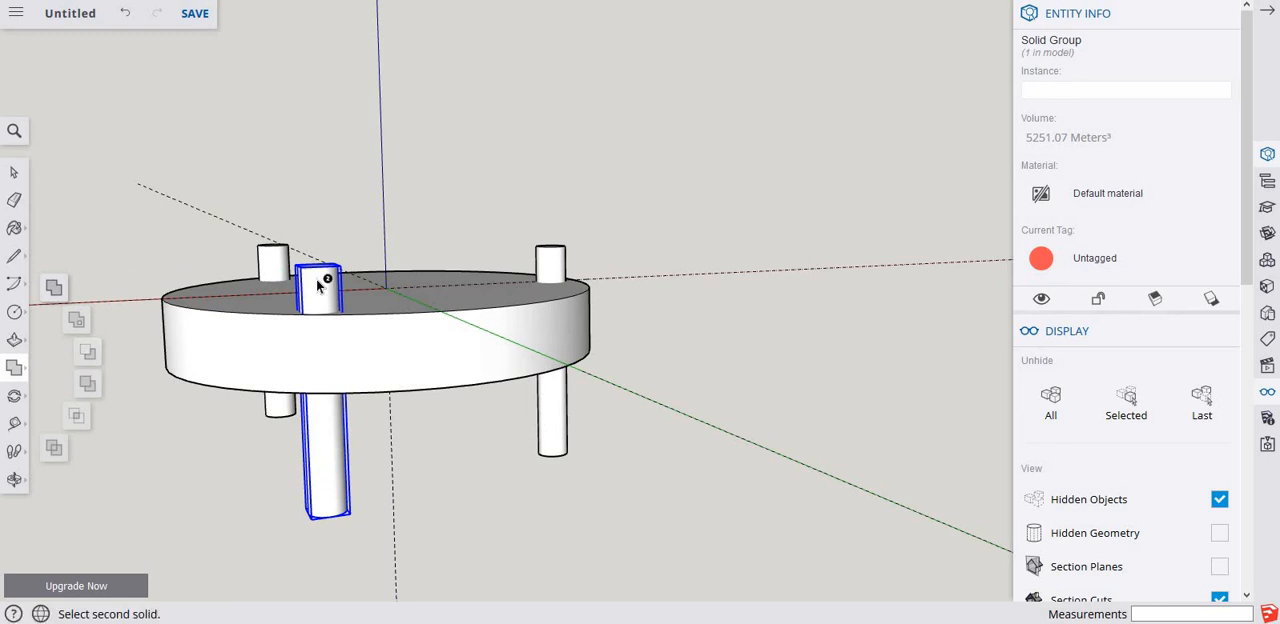
pyautogui.click(295, 363)
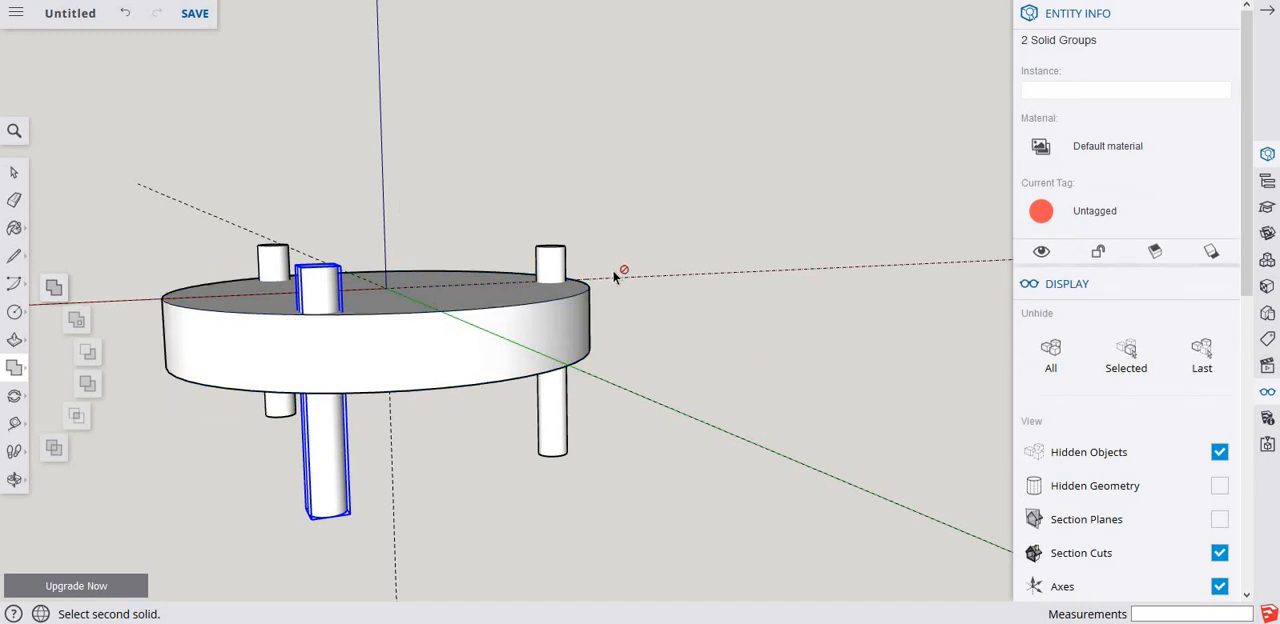
pyautogui.press('space')
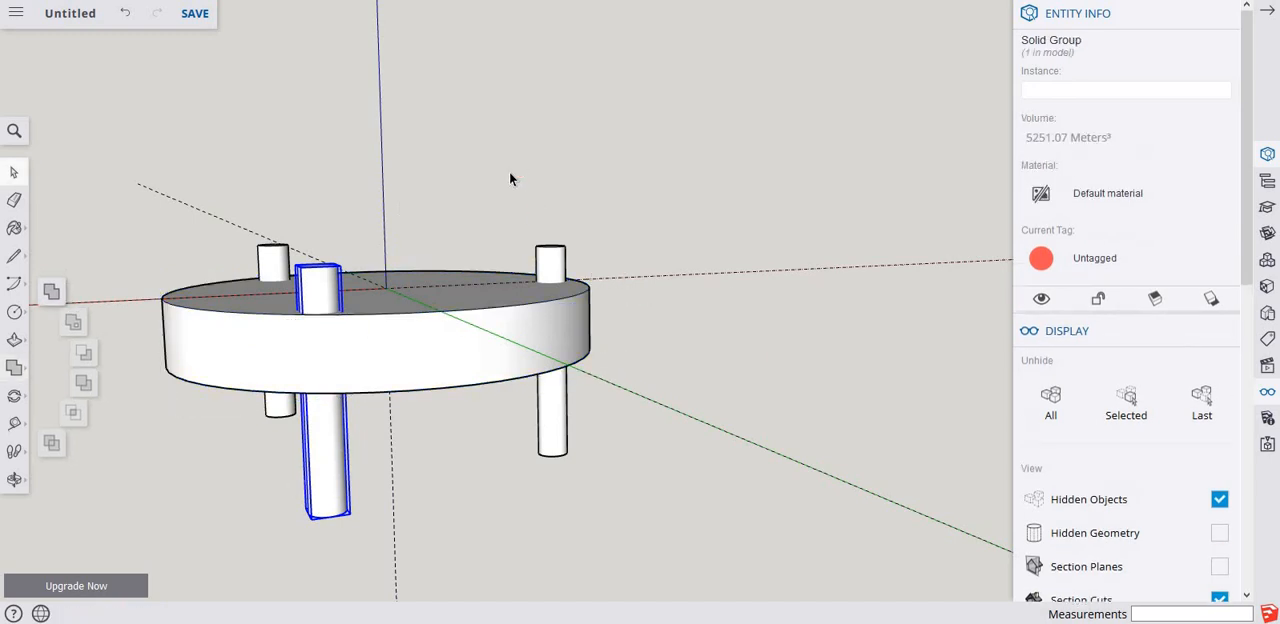
pyautogui.click(510, 173)
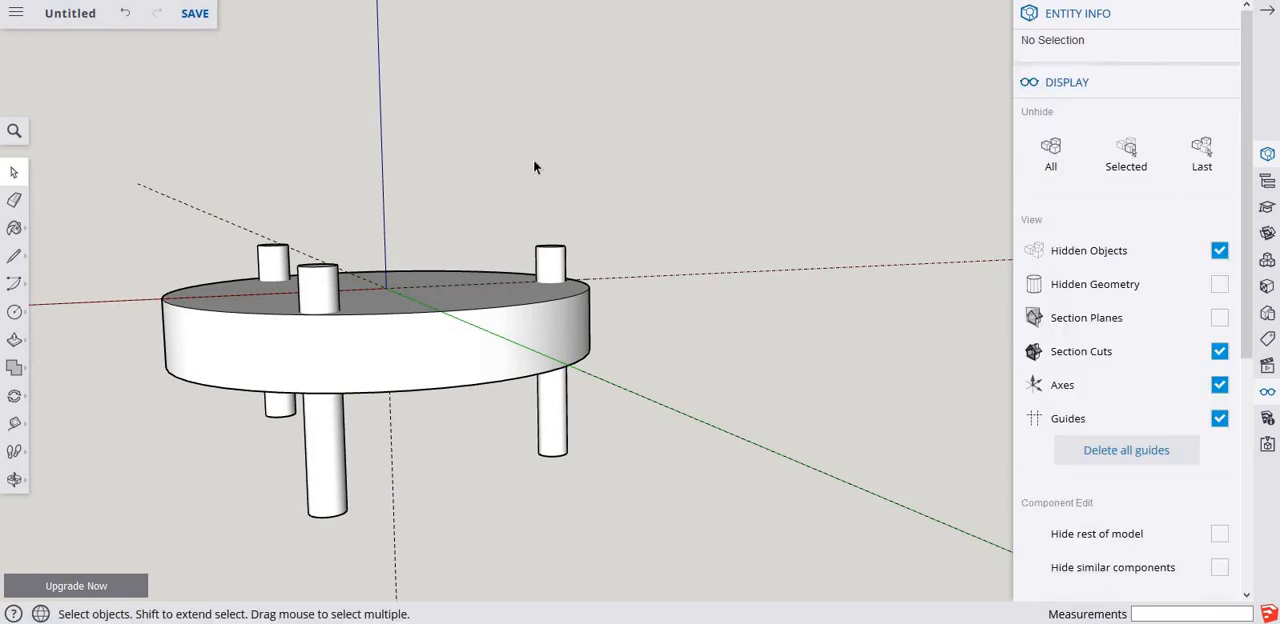
# Cut all the geometry of the nearest cylinder from inside its group and leave the group.
pyautogui.moveTo(479, 163); pyautogui.dragTo(480, 268, button='middle')
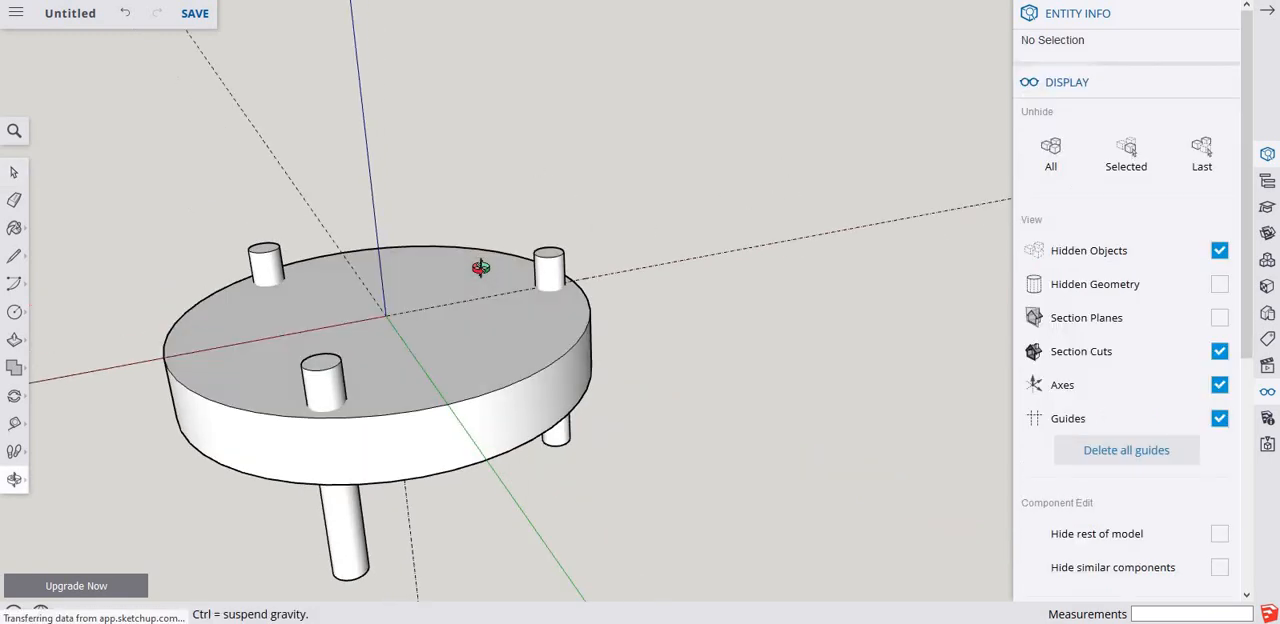
pyautogui.click(333, 388)
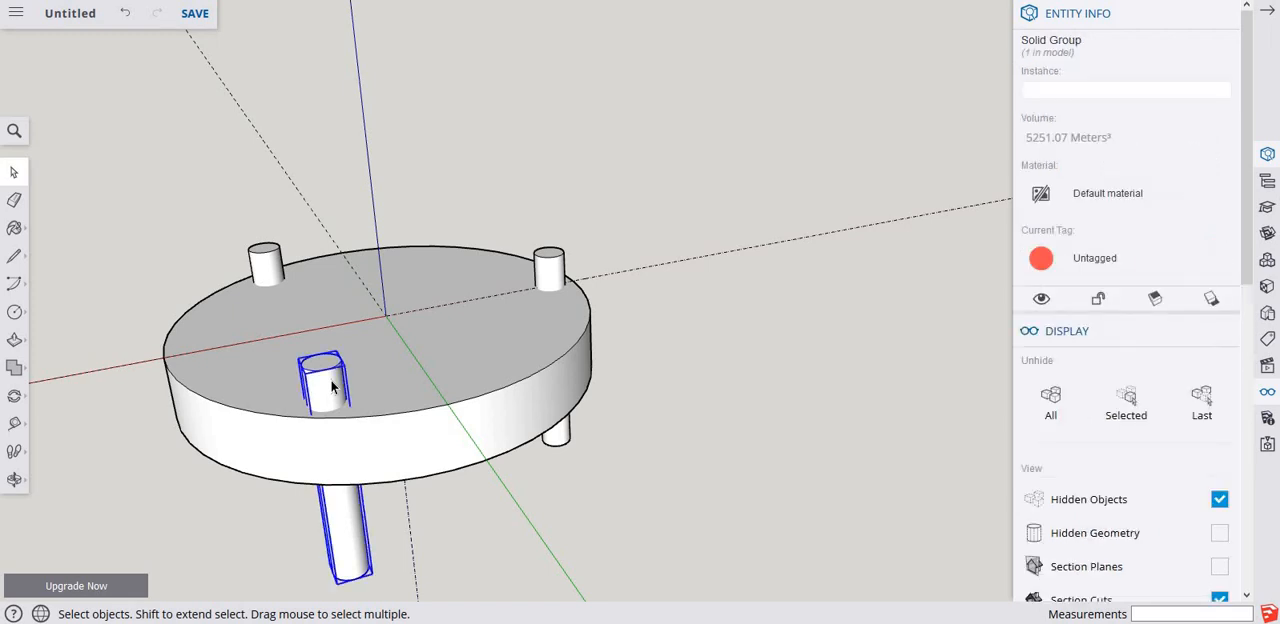
pyautogui.tripleClick(333, 388)
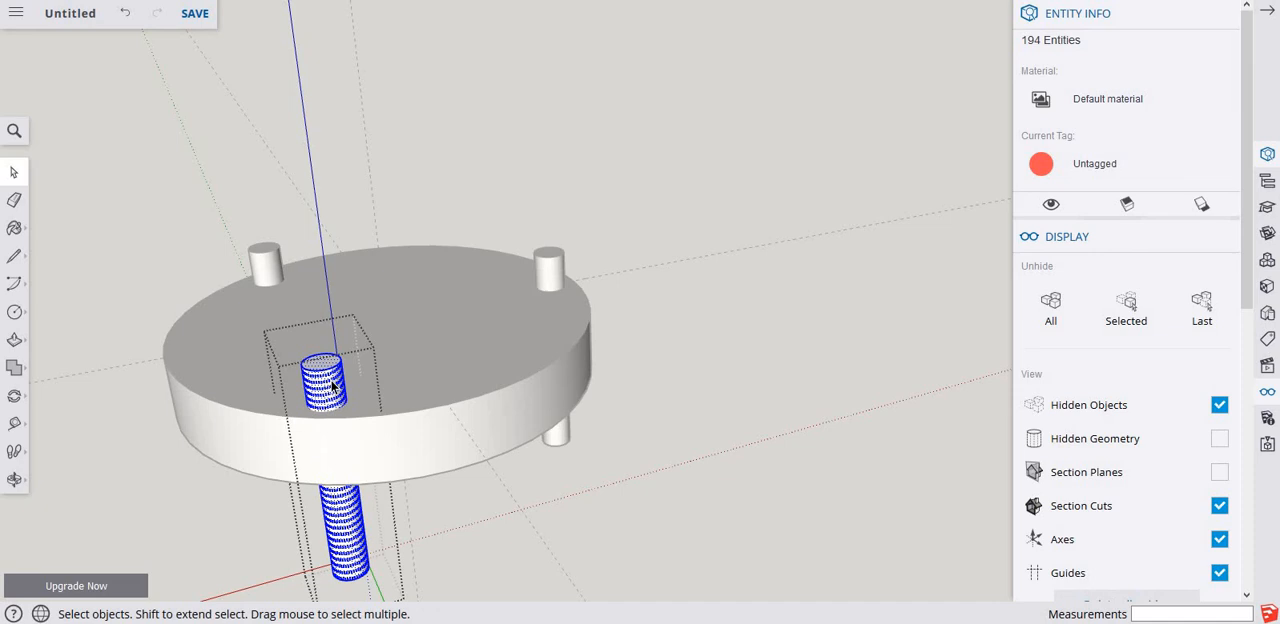
pyautogui.press('Delete')
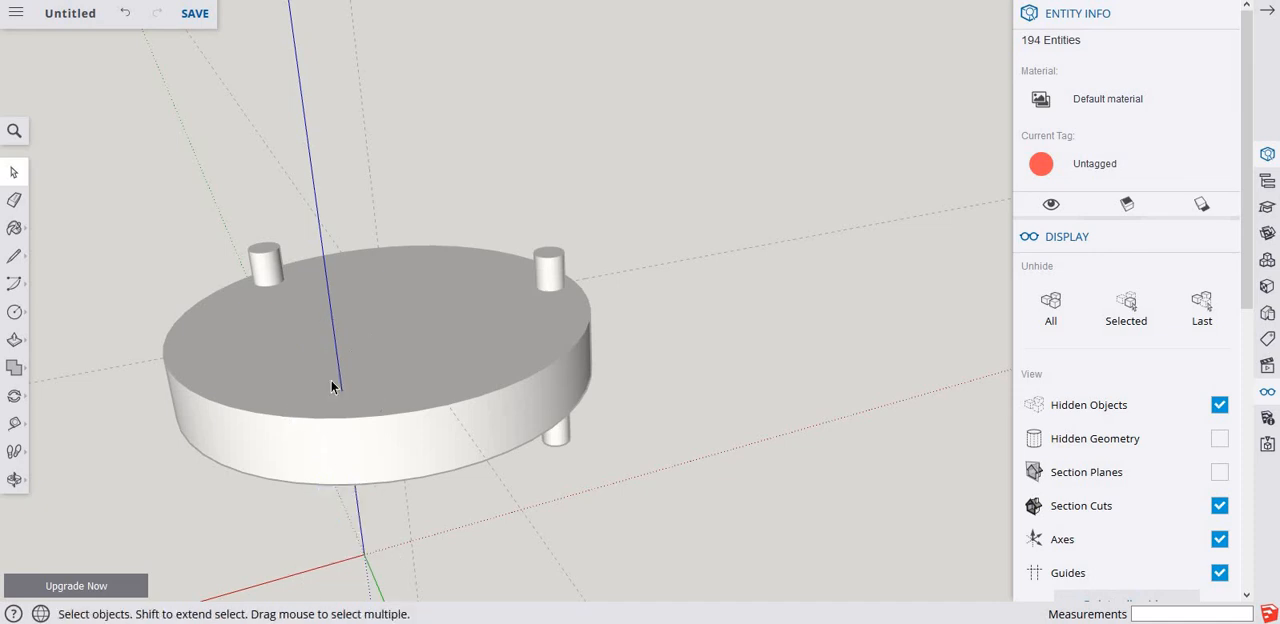
pyautogui.press('Escape')
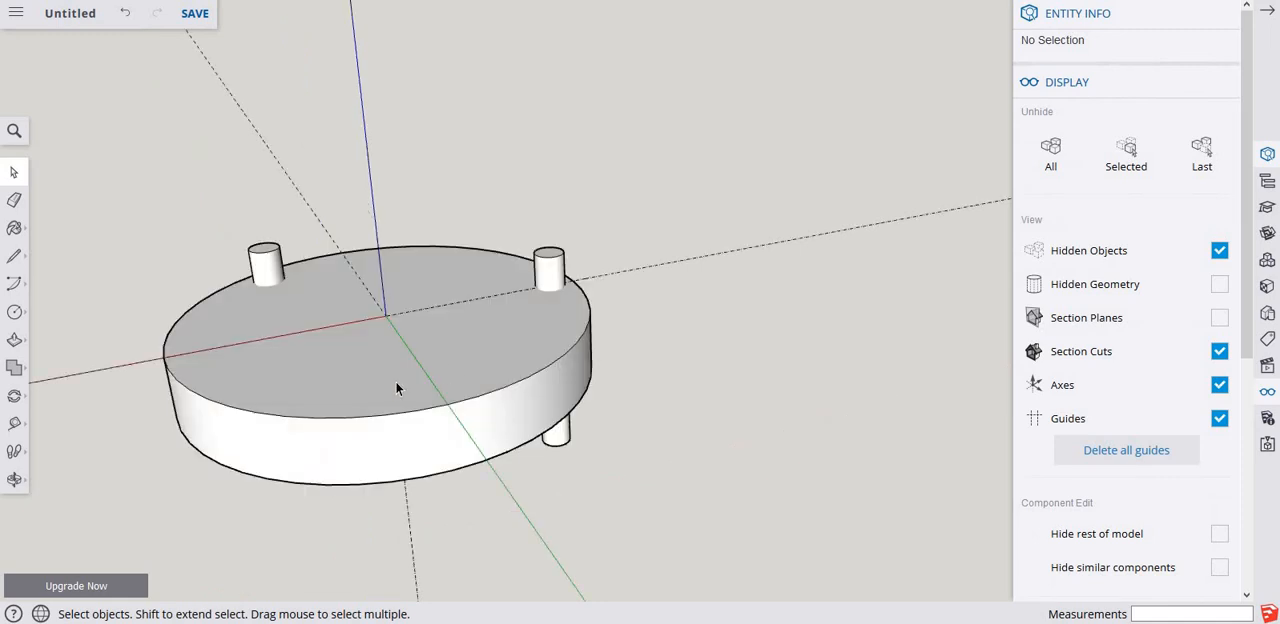
# Open the disc group for editing and paste the cut cylinder geometry in place inside it.
pyautogui.doubleClick(327, 390)
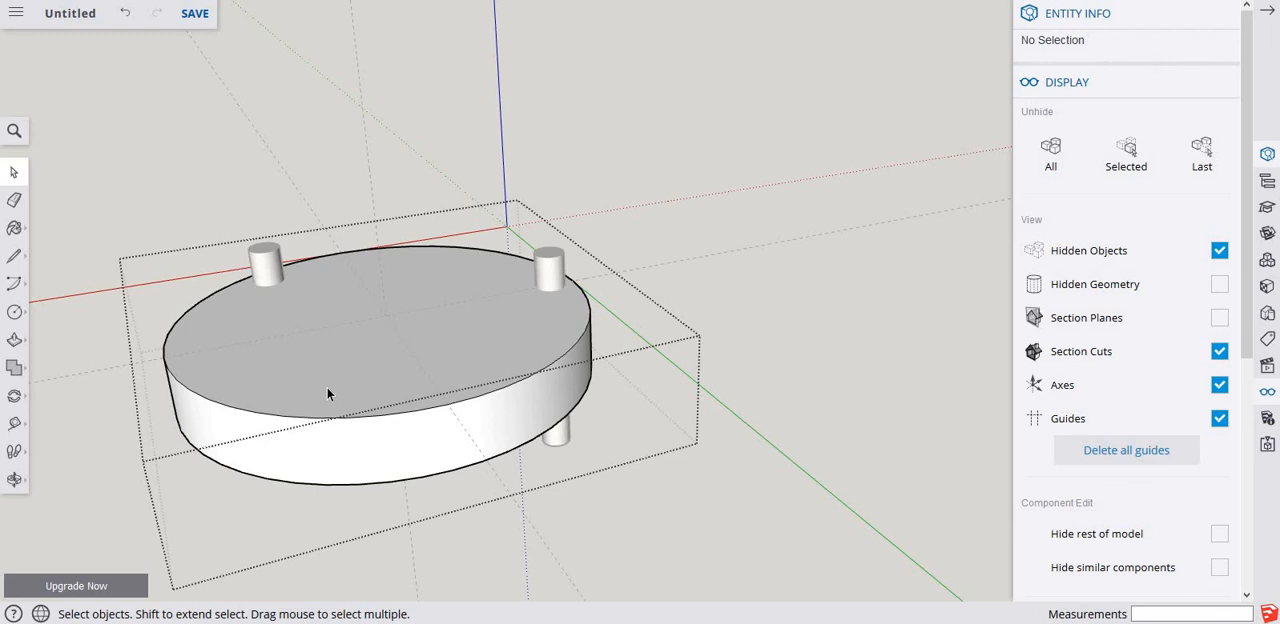
pyautogui.rightClick(327, 391)
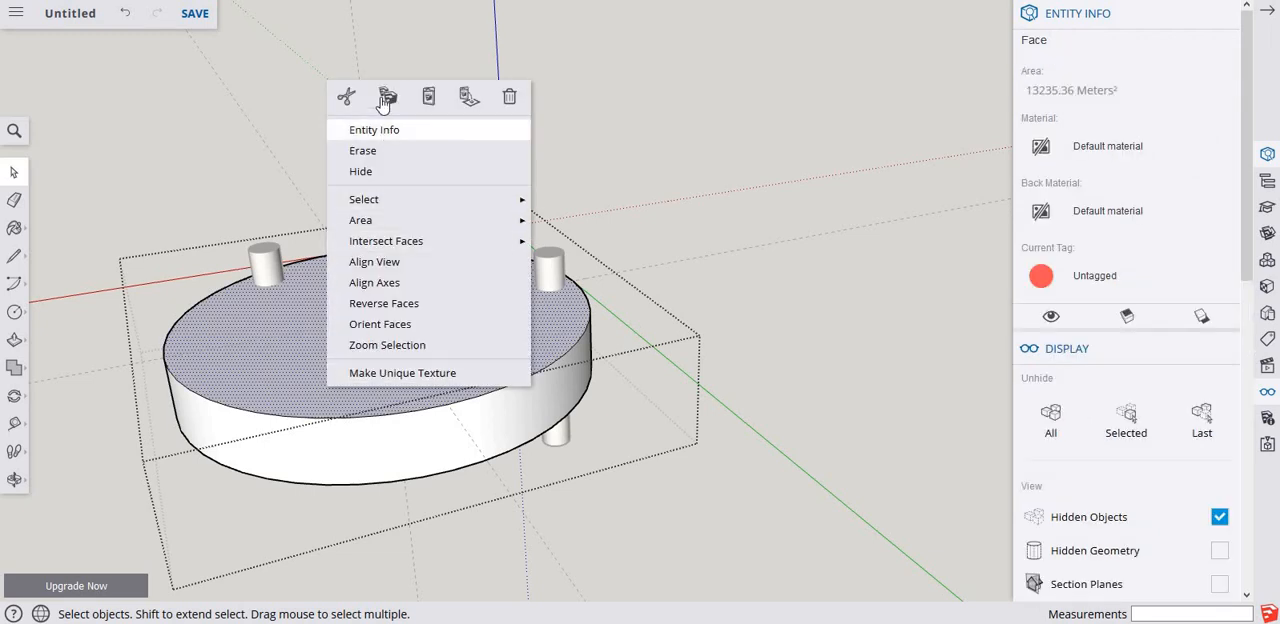
pyautogui.click(467, 100)
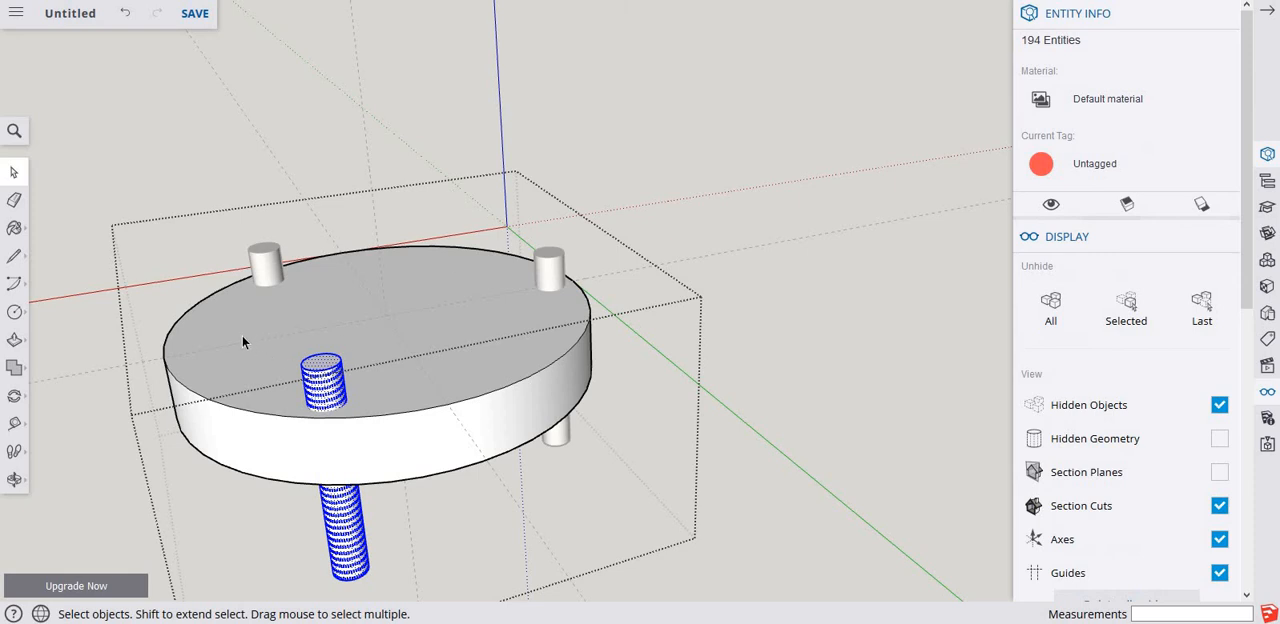
# Intersect the pasted cylinder's faces with the disc geometry in the same editing context.
pyautogui.moveTo(242, 335); pyautogui.dragTo(425, 588)
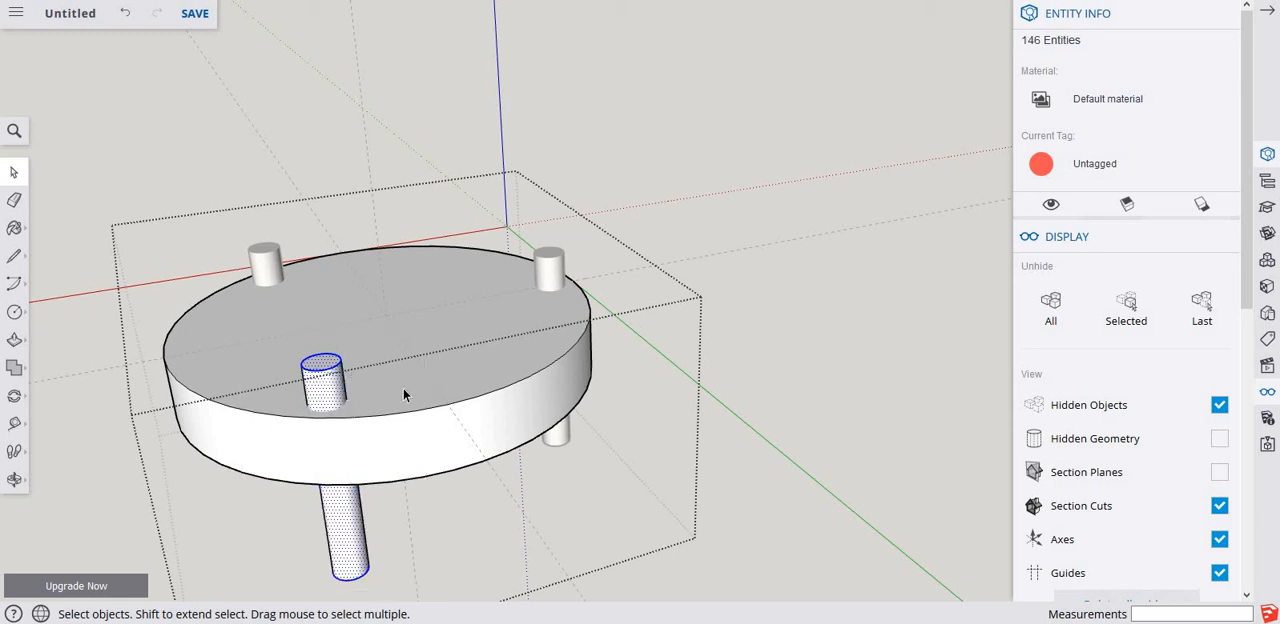
pyautogui.rightClick(329, 390)
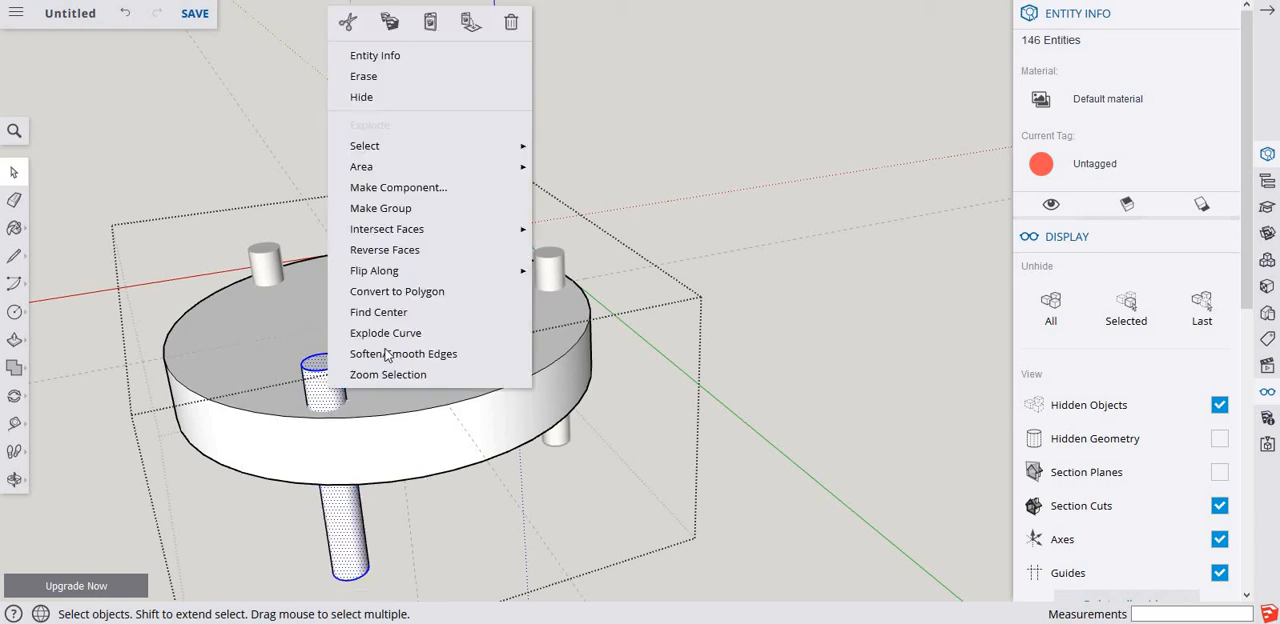
pyautogui.moveTo(438, 232)
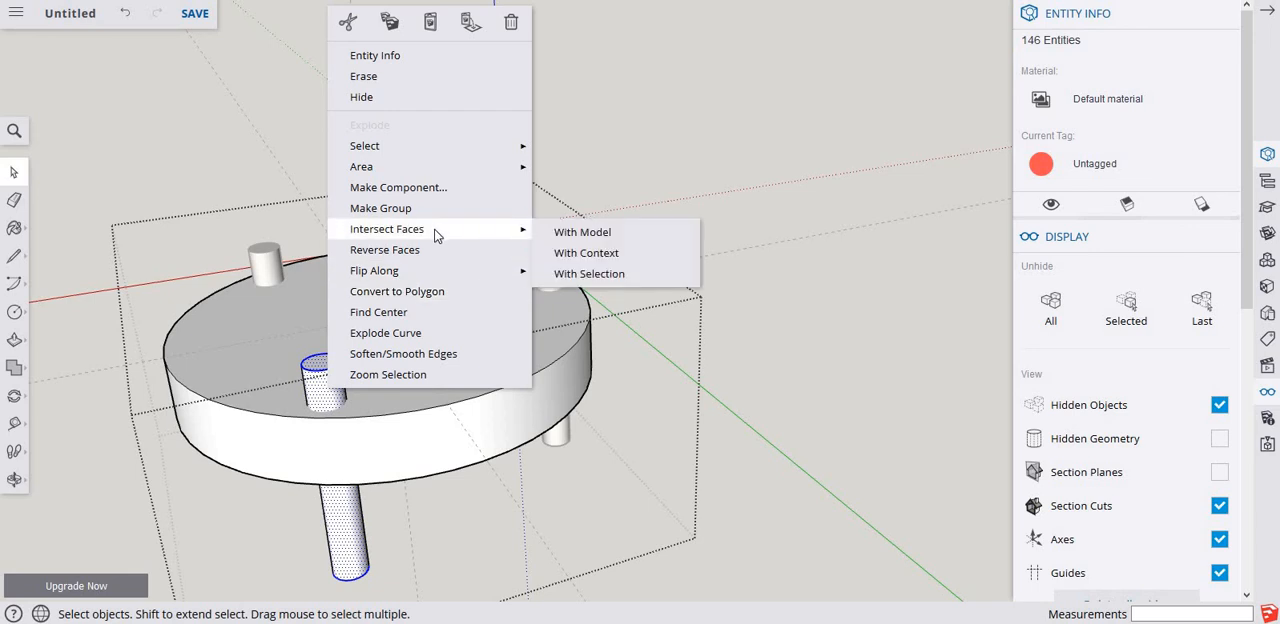
pyautogui.click(604, 263)
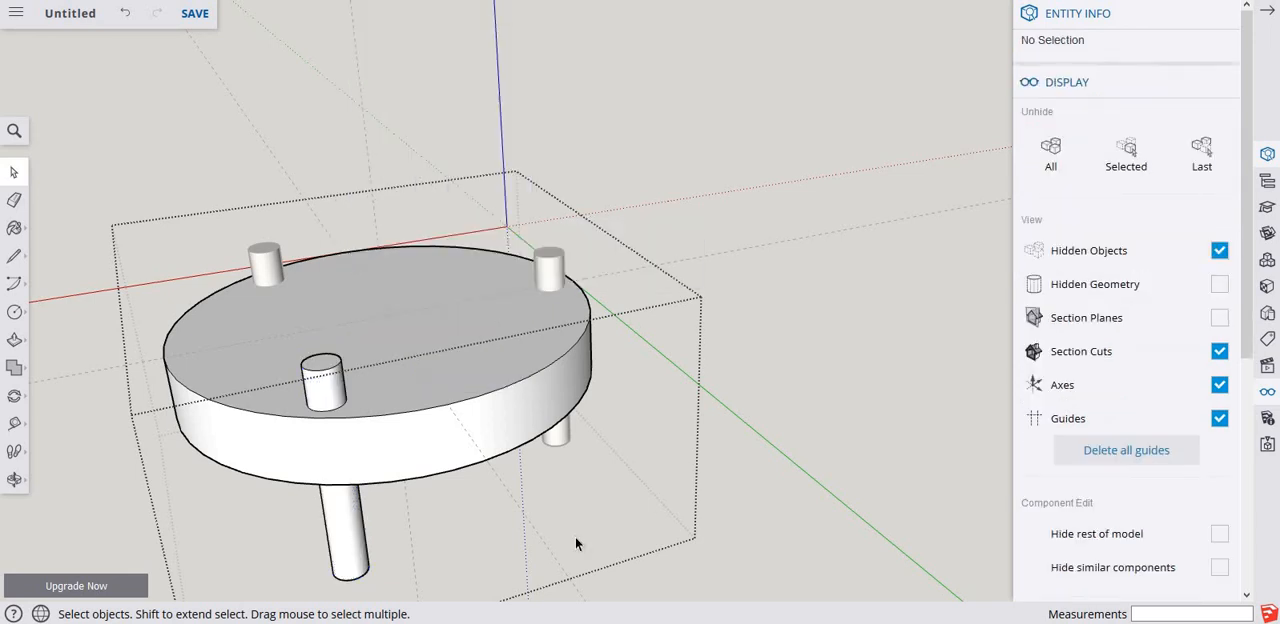
# Erase the part of the pasted cylinder above the disc and delete the circular face left on the disc's top.
pyautogui.scroll(3, 312, 452)
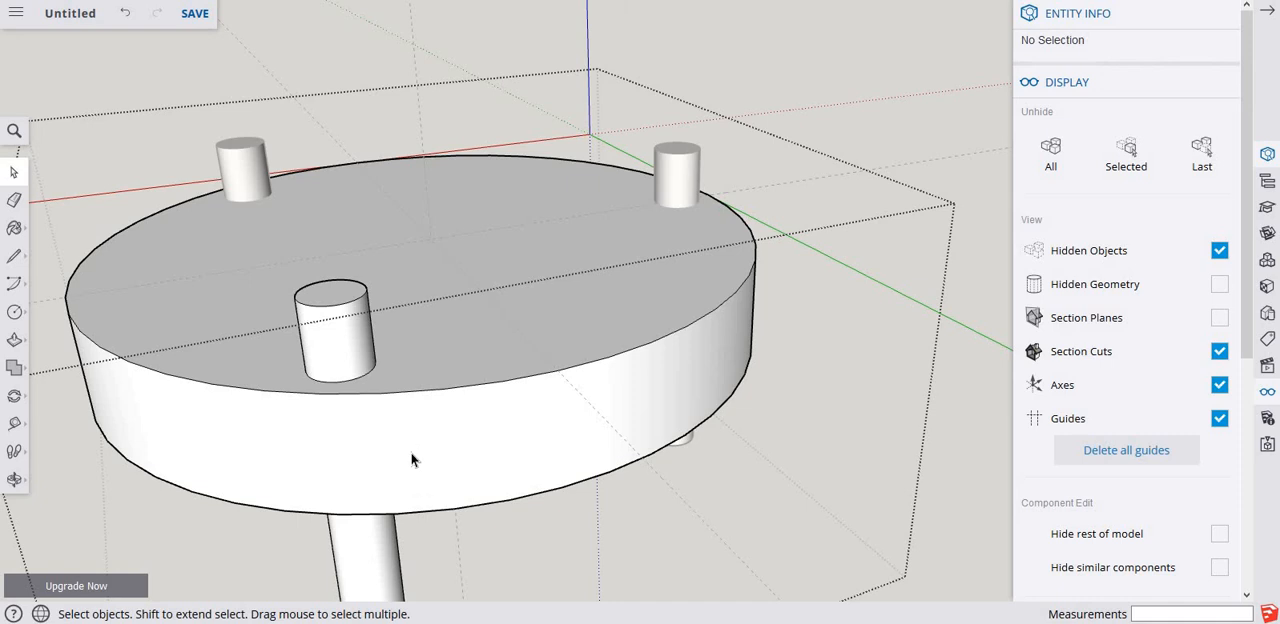
pyautogui.press('e')
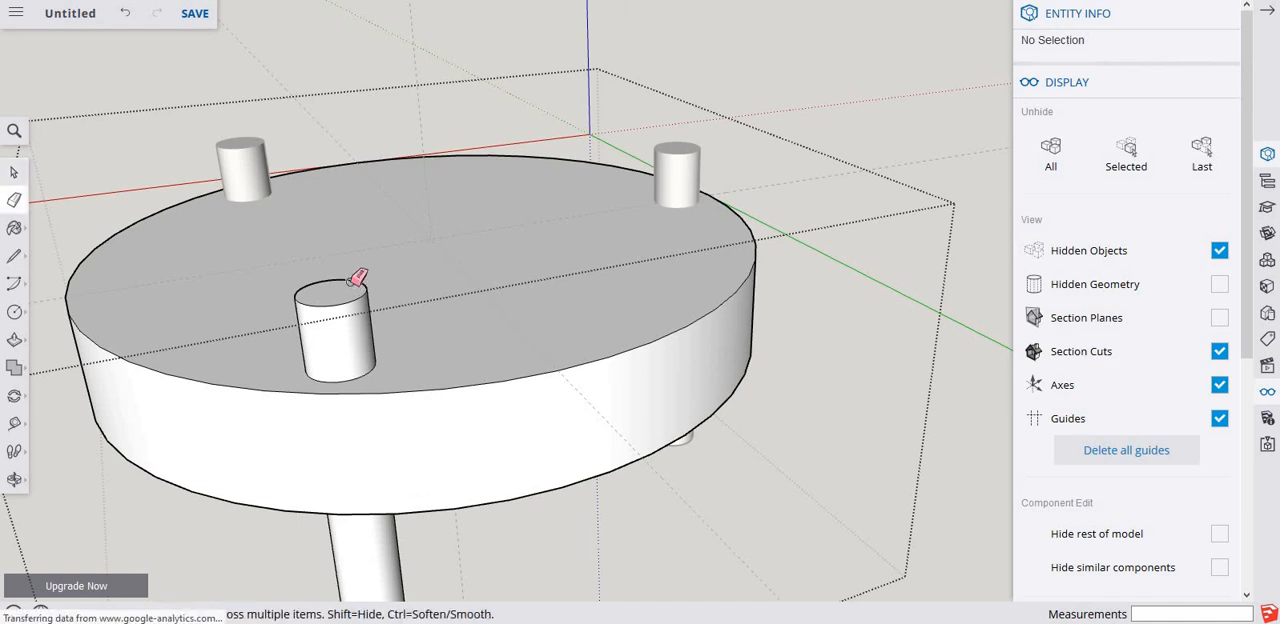
pyautogui.click(352, 280)
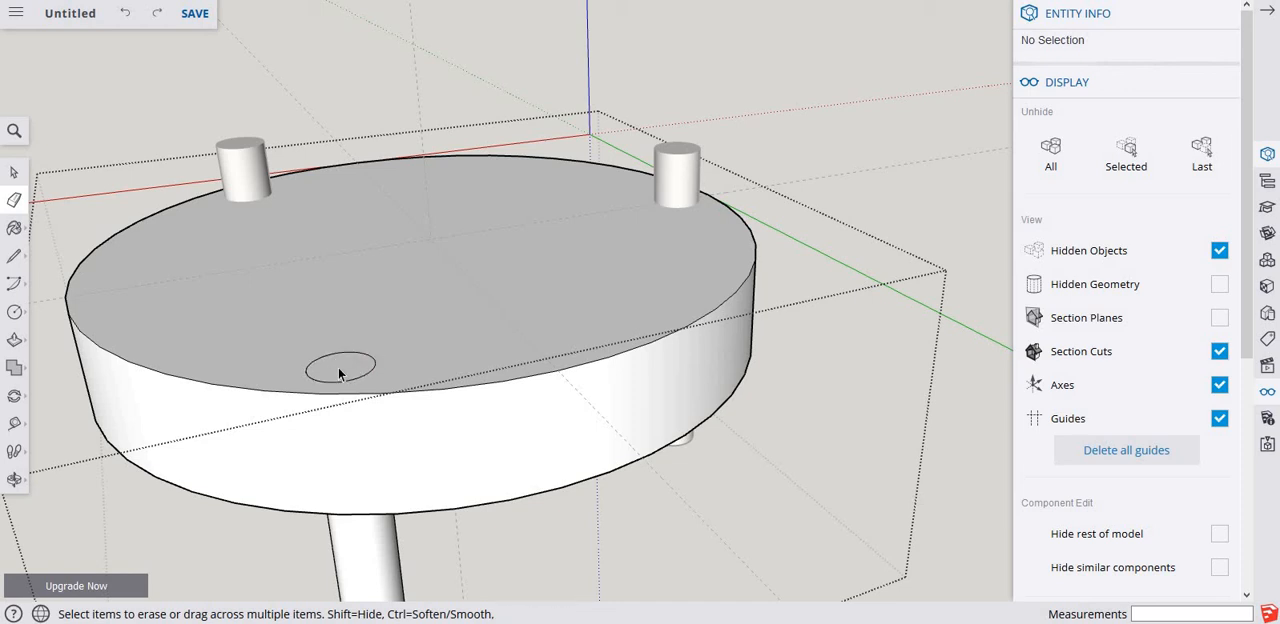
pyautogui.press('space')
pyautogui.click(340, 368)
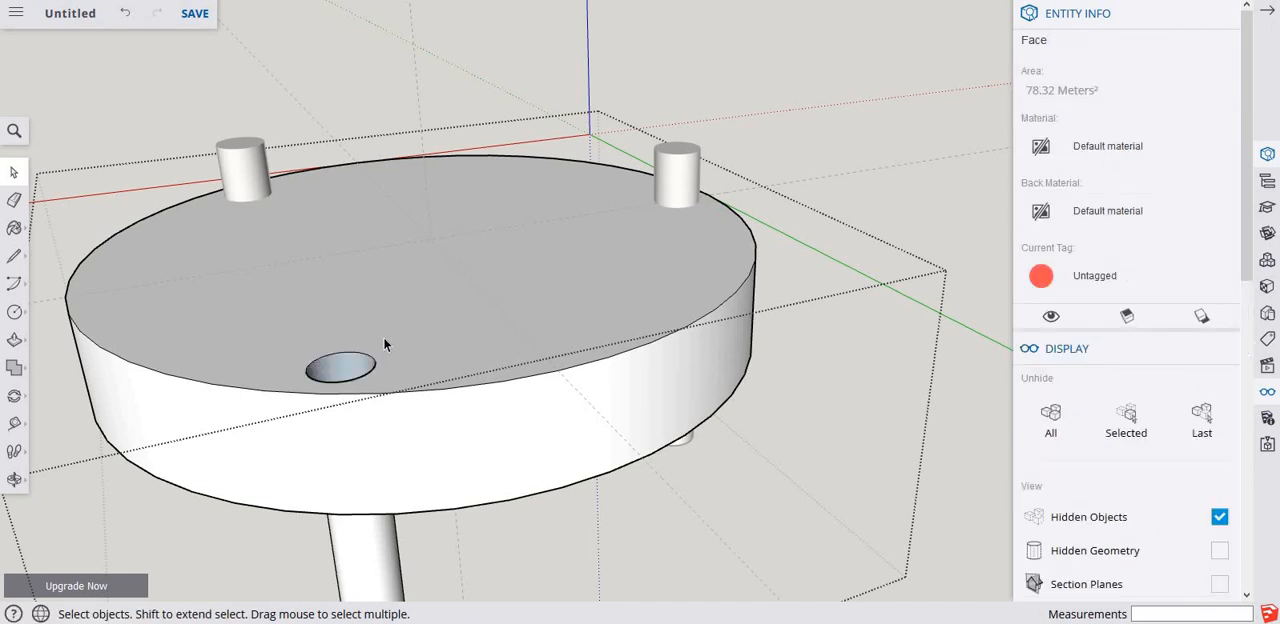
pyautogui.press('Delete')
# Erase the part of the pasted cylinder below the disc and delete the circular face on the disc's underside.
pyautogui.moveTo(314, 308); pyautogui.dragTo(329, 234, button='middle')
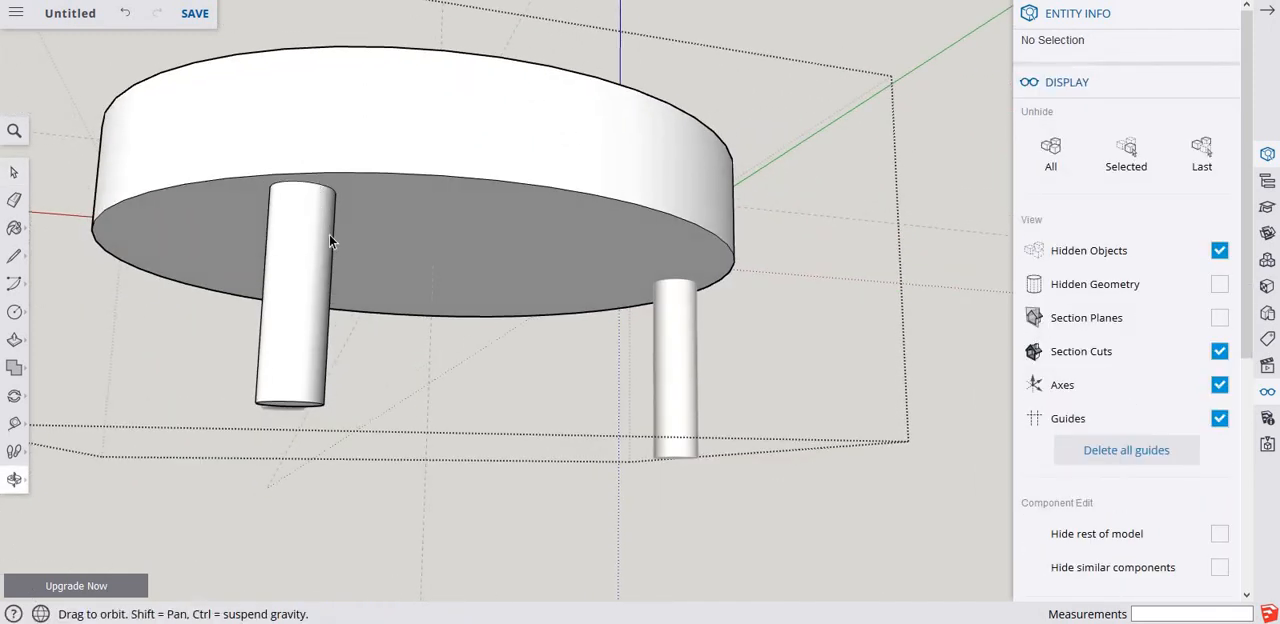
pyautogui.press('e')
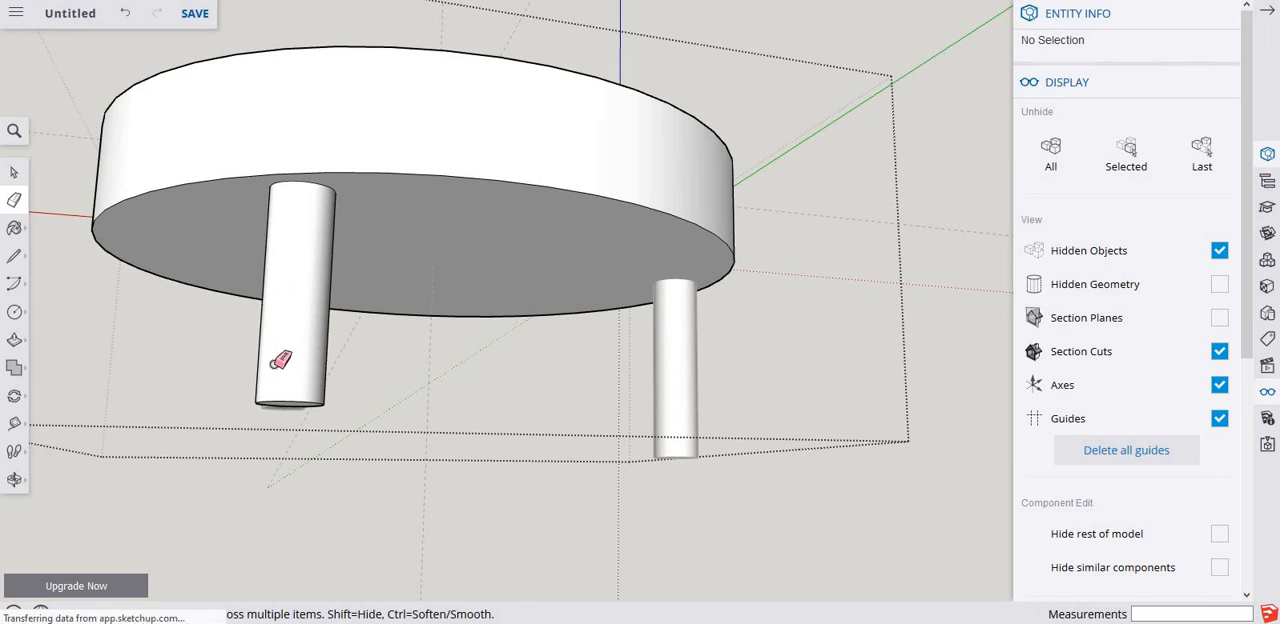
pyautogui.click(287, 400)
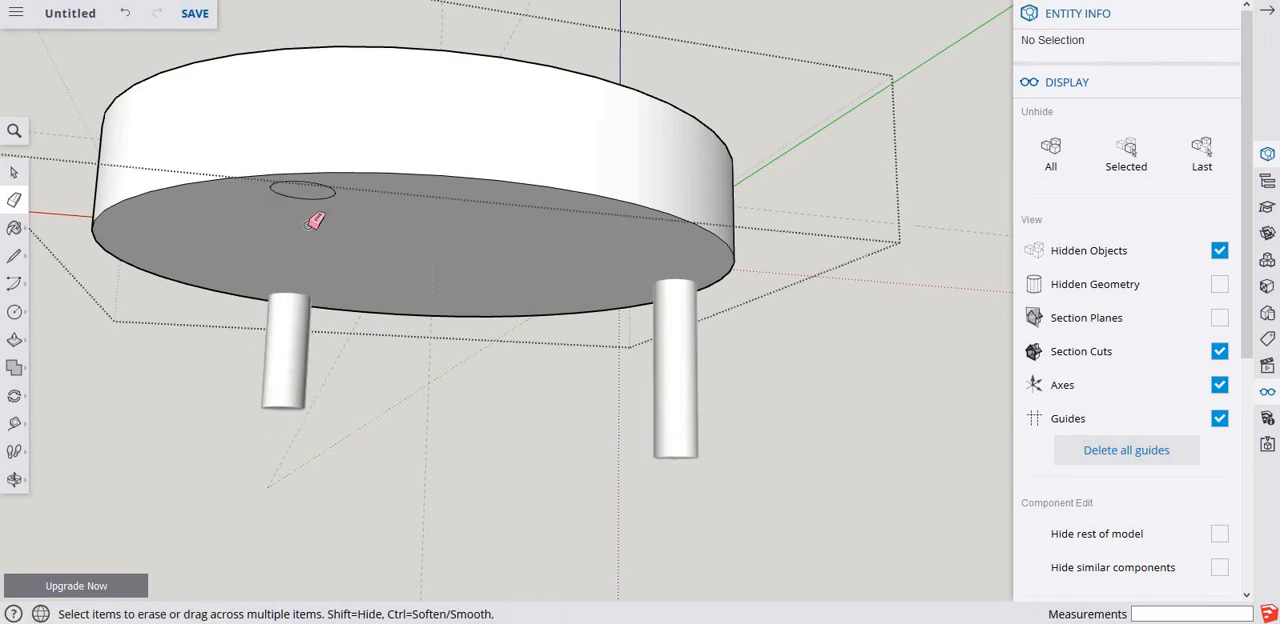
pyautogui.press('space')
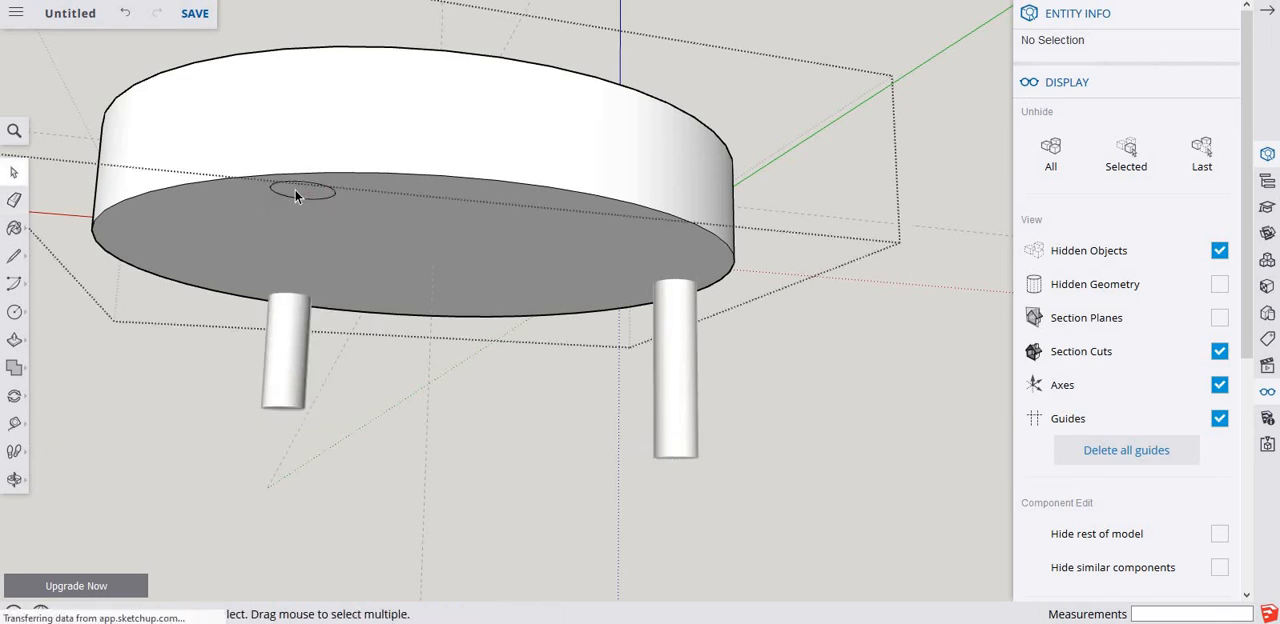
pyautogui.click(296, 193)
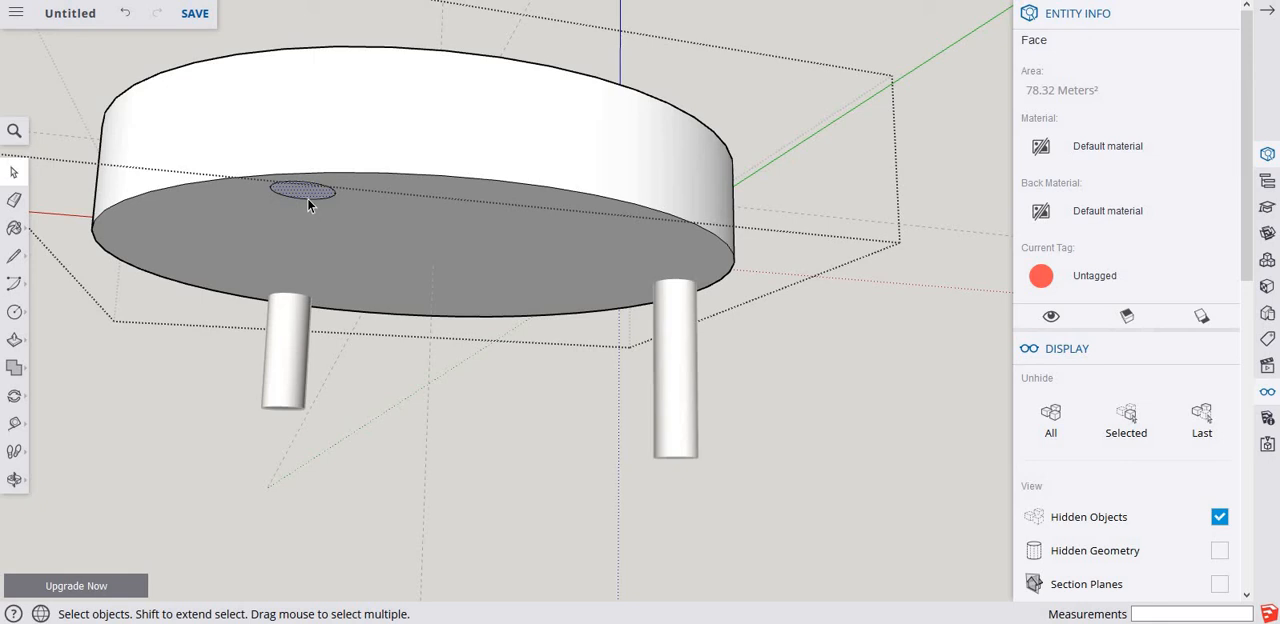
pyautogui.press('Delete')
pyautogui.moveTo(306, 242); pyautogui.dragTo(321, 460, button='middle')
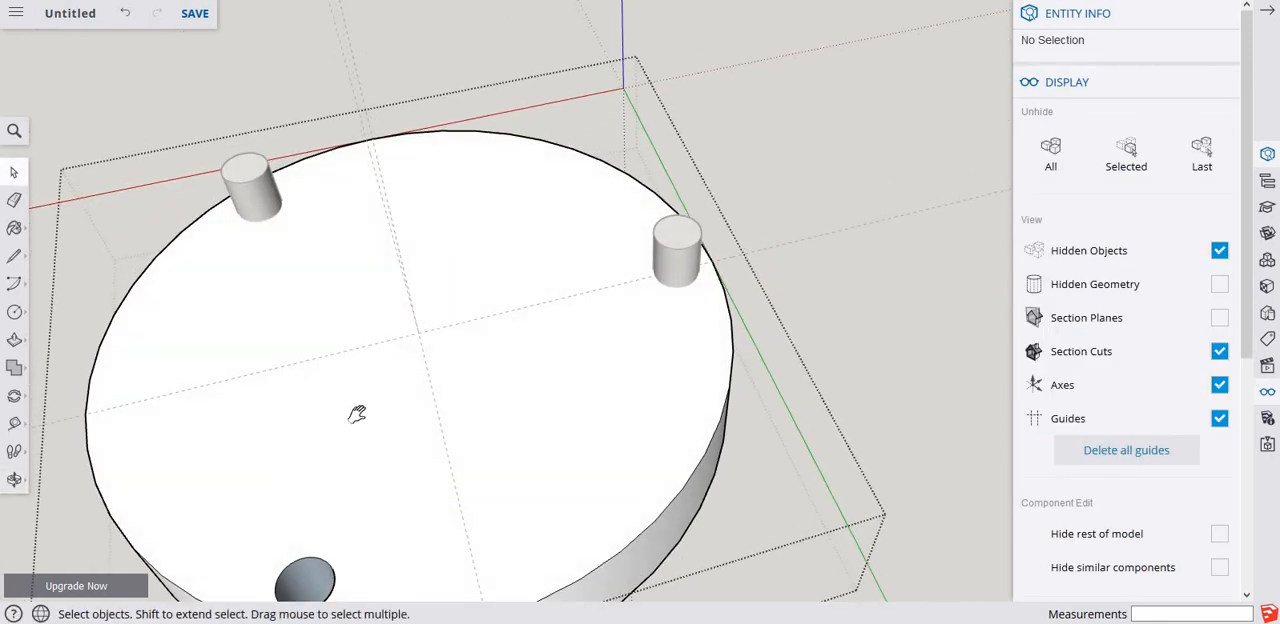
pyautogui.keyDown('shift'); pyautogui.moveTo(357, 414); pyautogui.dragTo(526, 157, button='middle'); pyautogui.keyUp('shift')
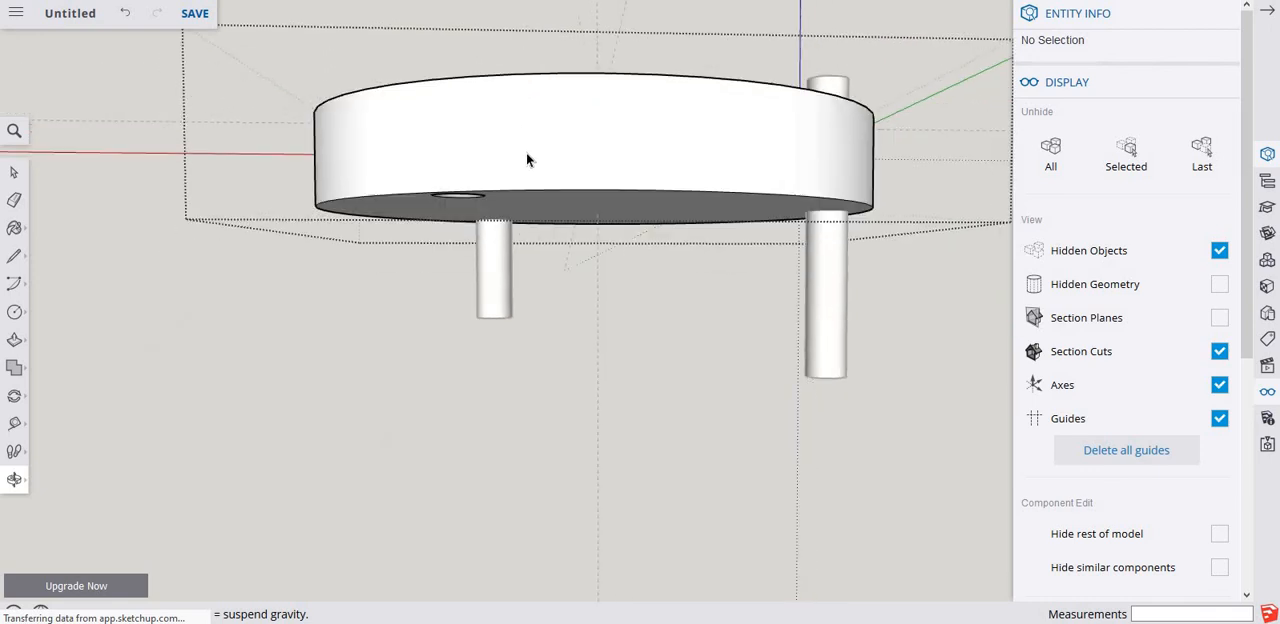
pyautogui.moveTo(480, 77); pyautogui.dragTo(502, 350, button='middle')
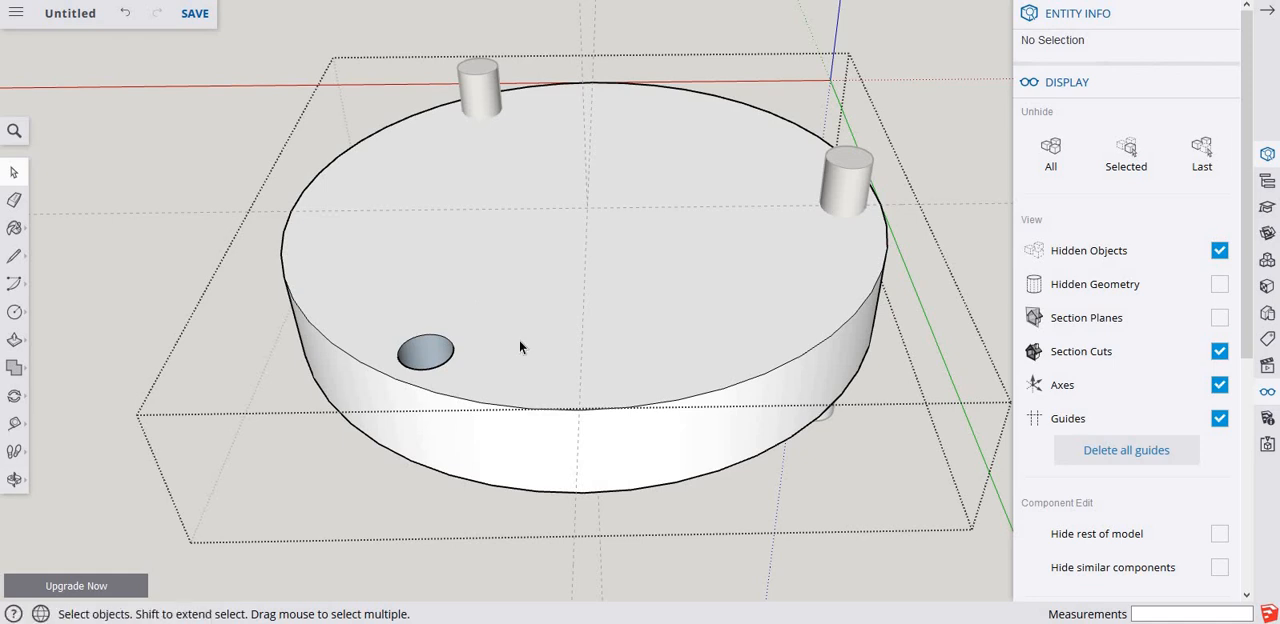
pyautogui.scroll(-2, 525, 328)
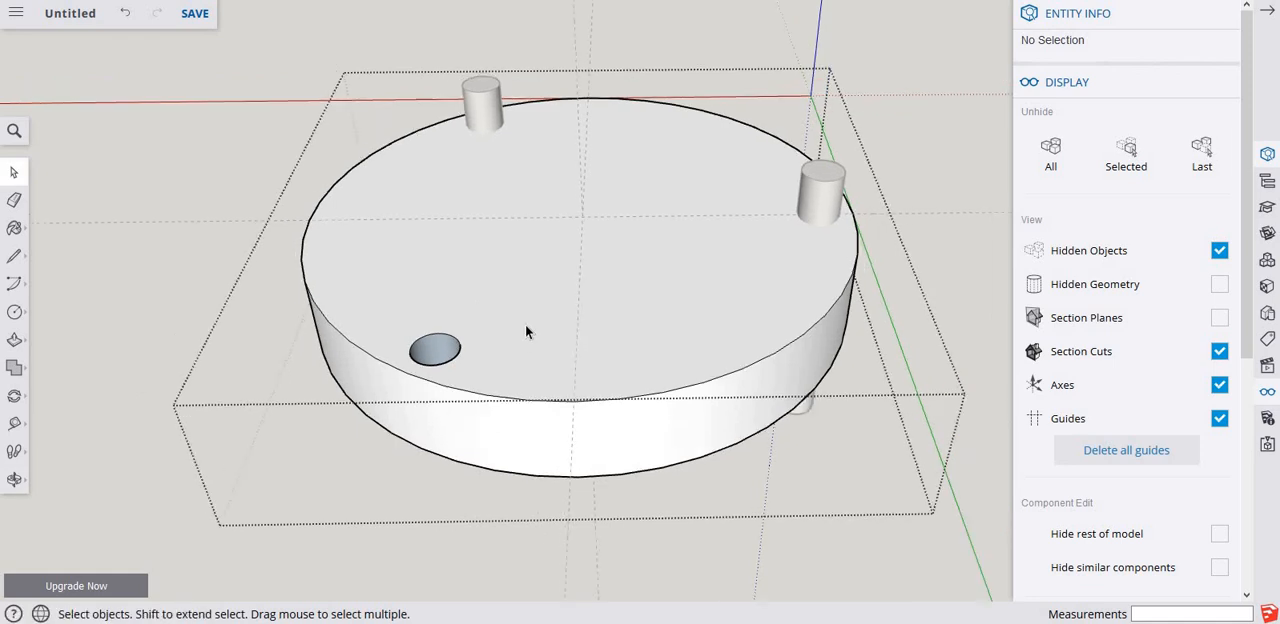
# Close the disc group, cut all of the second cylinder's geometry, and paste it in place inside the disc group.
pyautogui.click(196, 214)
pyautogui.moveTo(520, 332); pyautogui.dragTo(615, 233, button='middle')
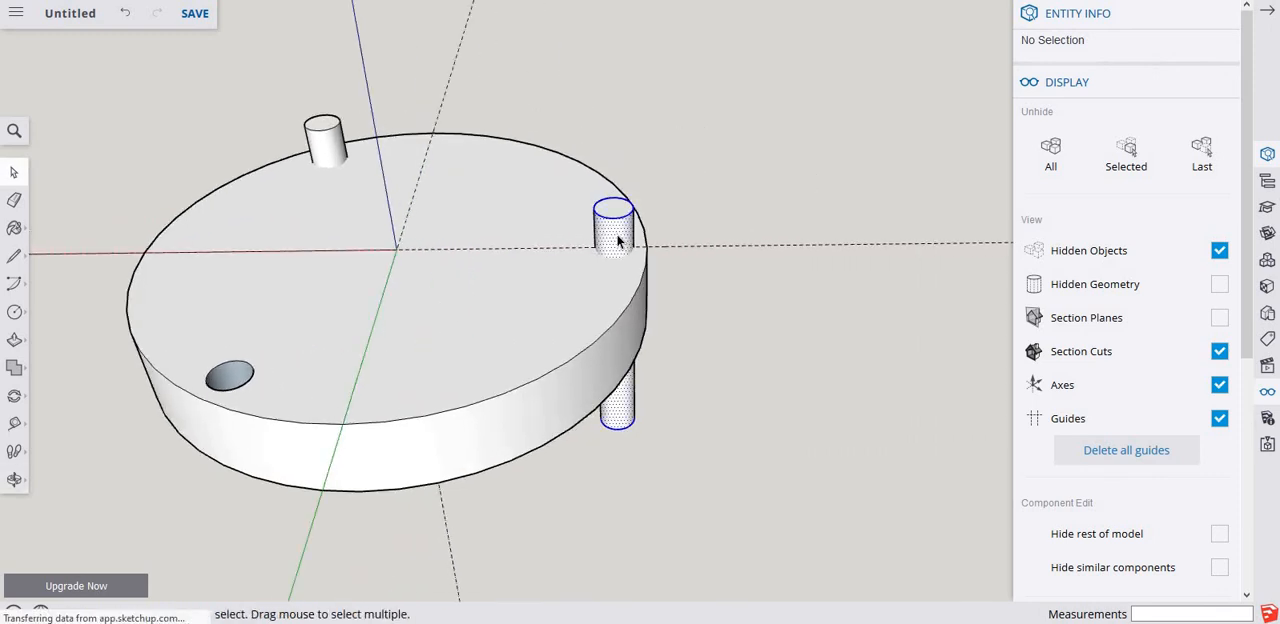
pyautogui.click(617, 240)
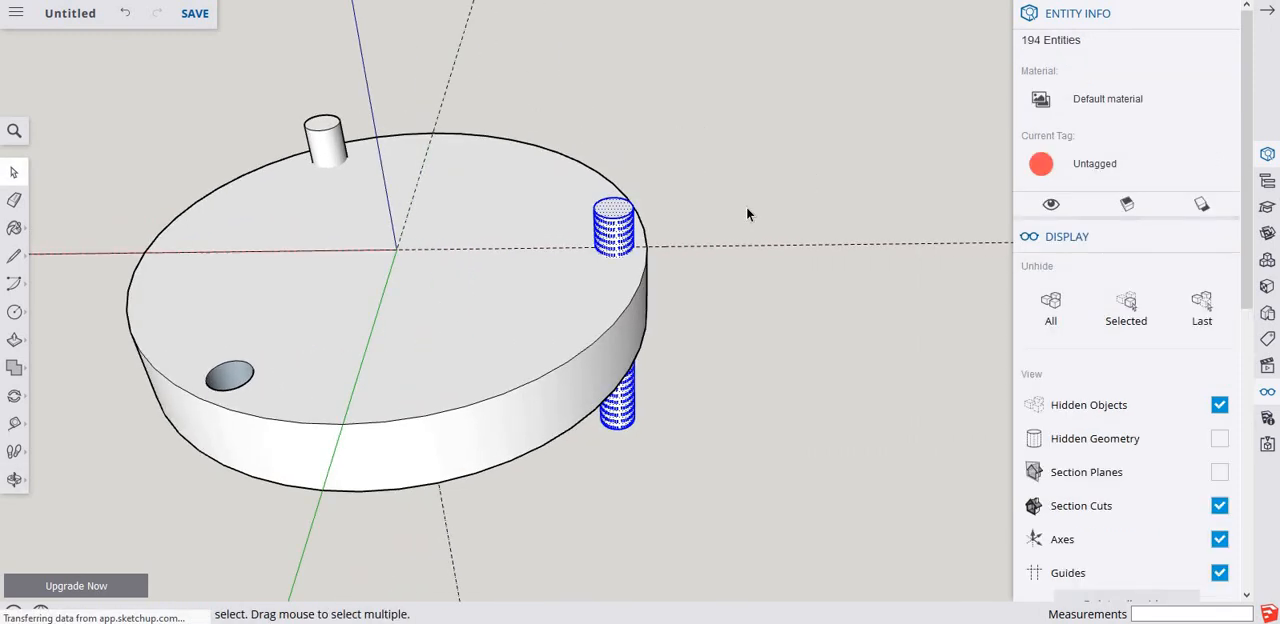
pyautogui.tripleClick(615, 231)
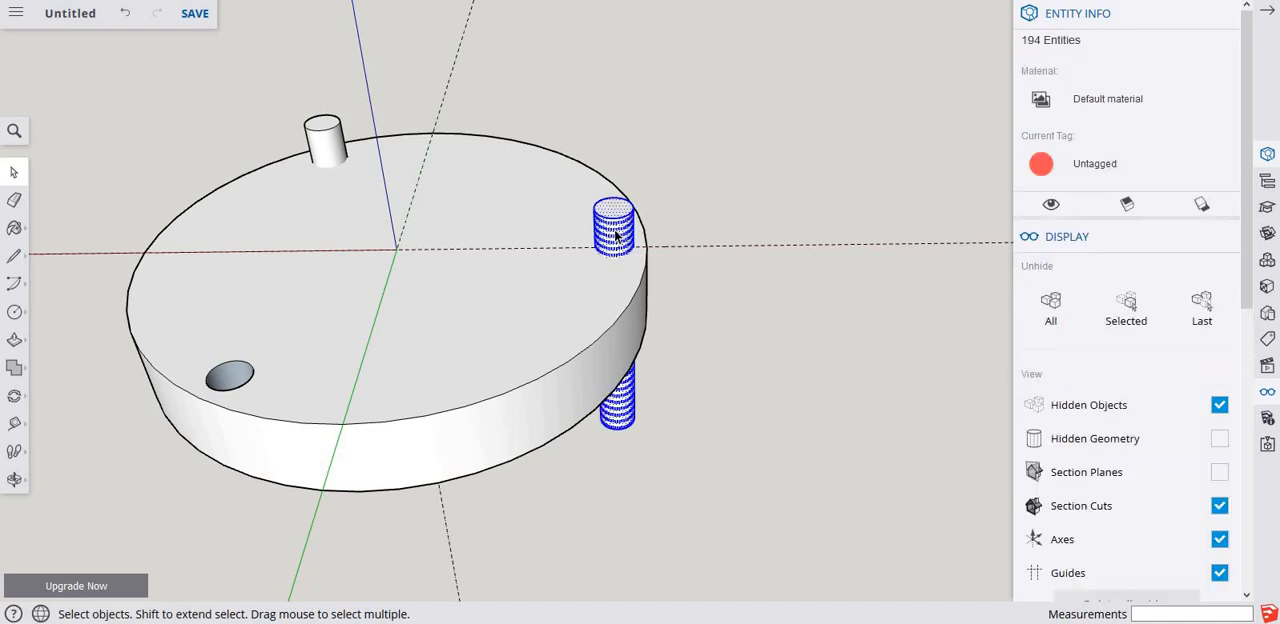
pyautogui.press('Delete')
pyautogui.doubleClick(615, 236)
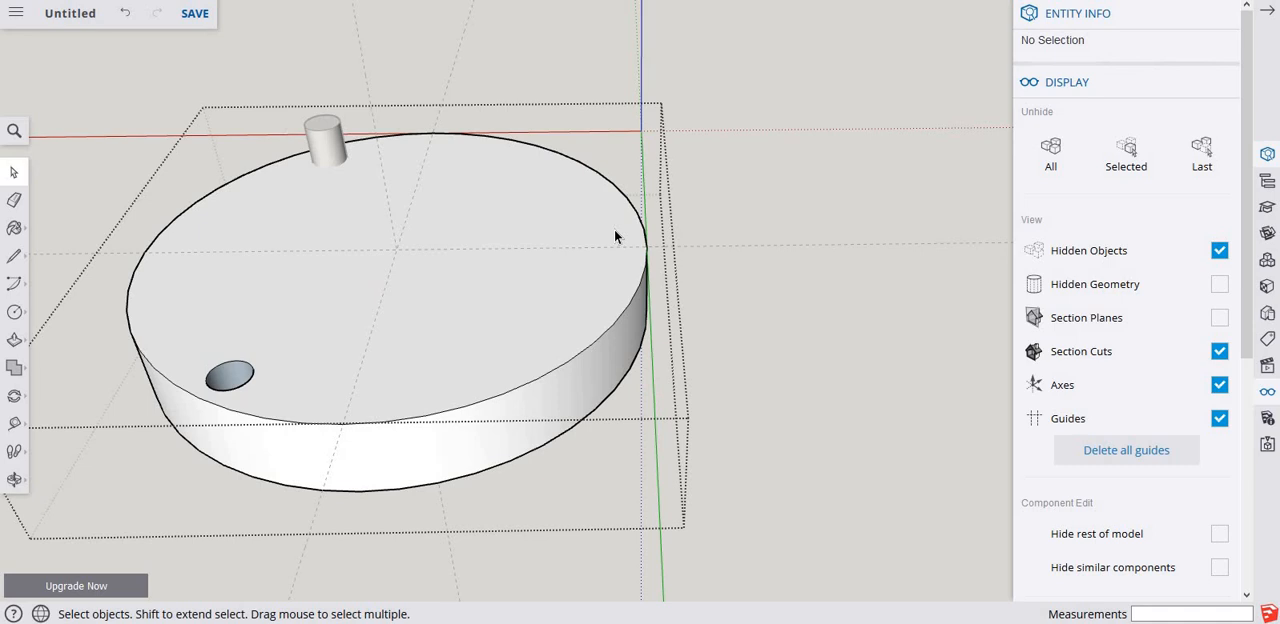
pyautogui.rightClick(615, 236)
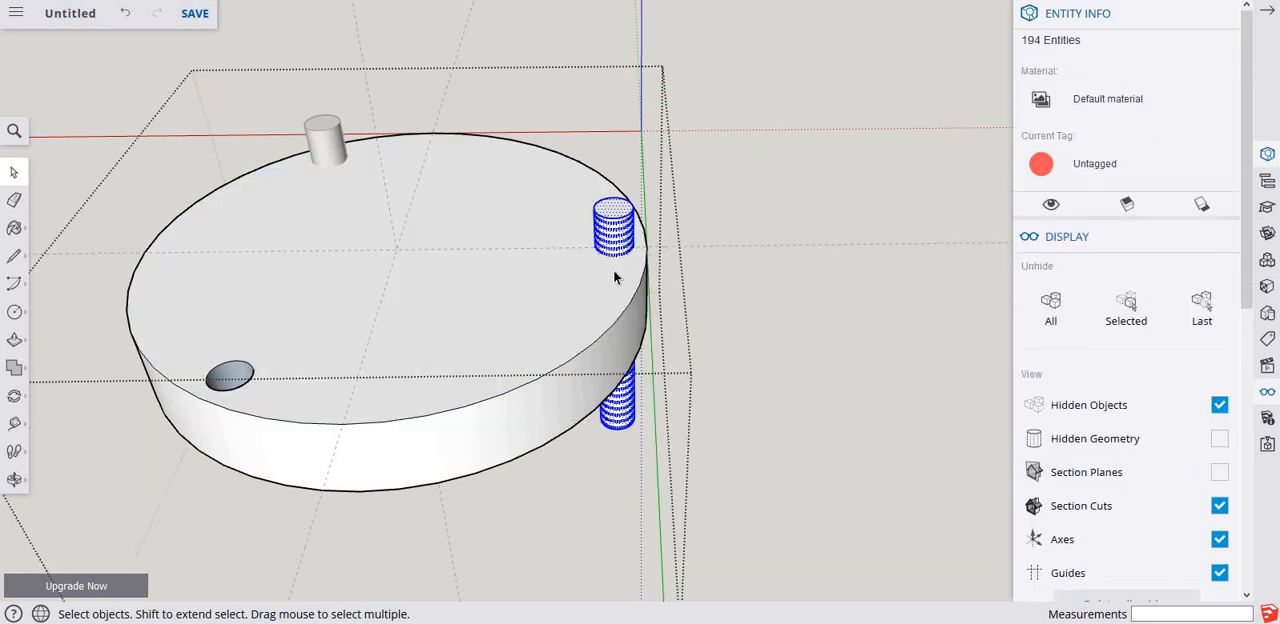
# Intersect the disc's top face with its context and erase the part of the pasted cylinder above the disc.
pyautogui.rightClick(614, 276)
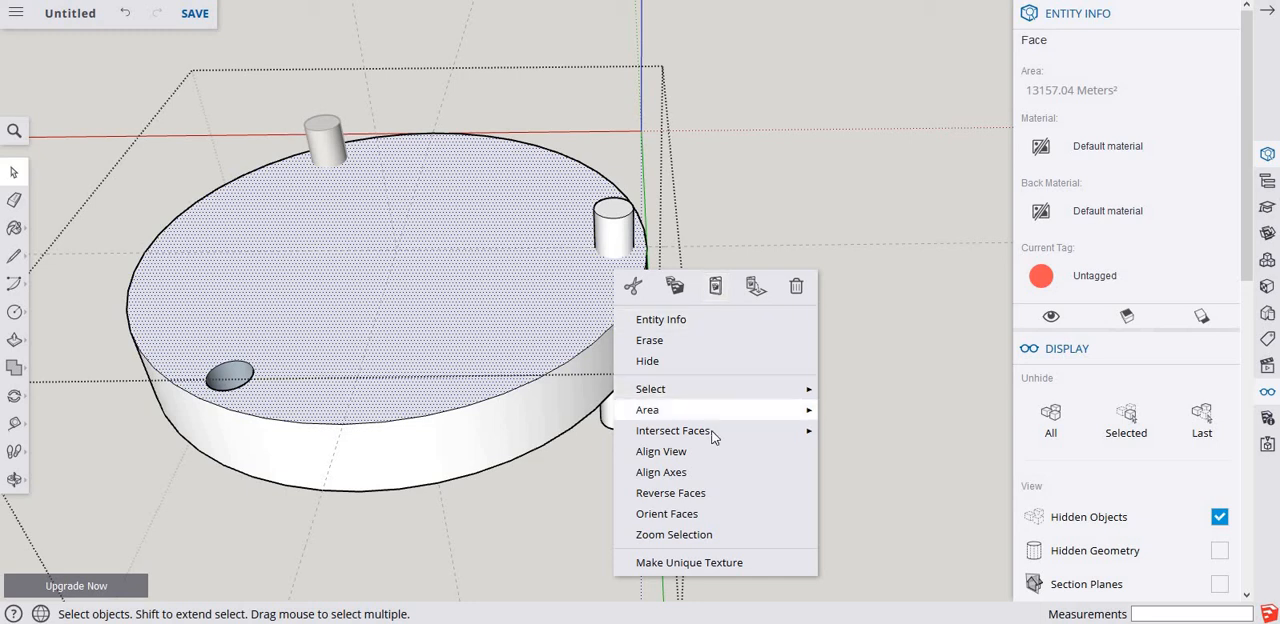
pyautogui.moveTo(737, 432)
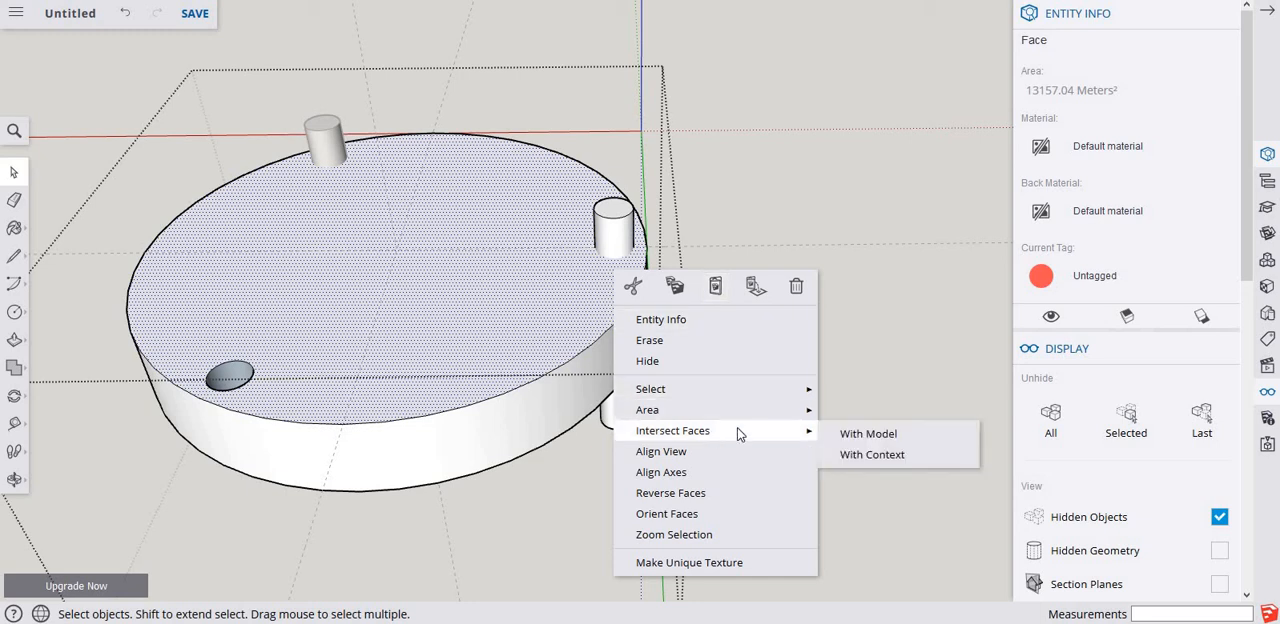
pyautogui.click(881, 462)
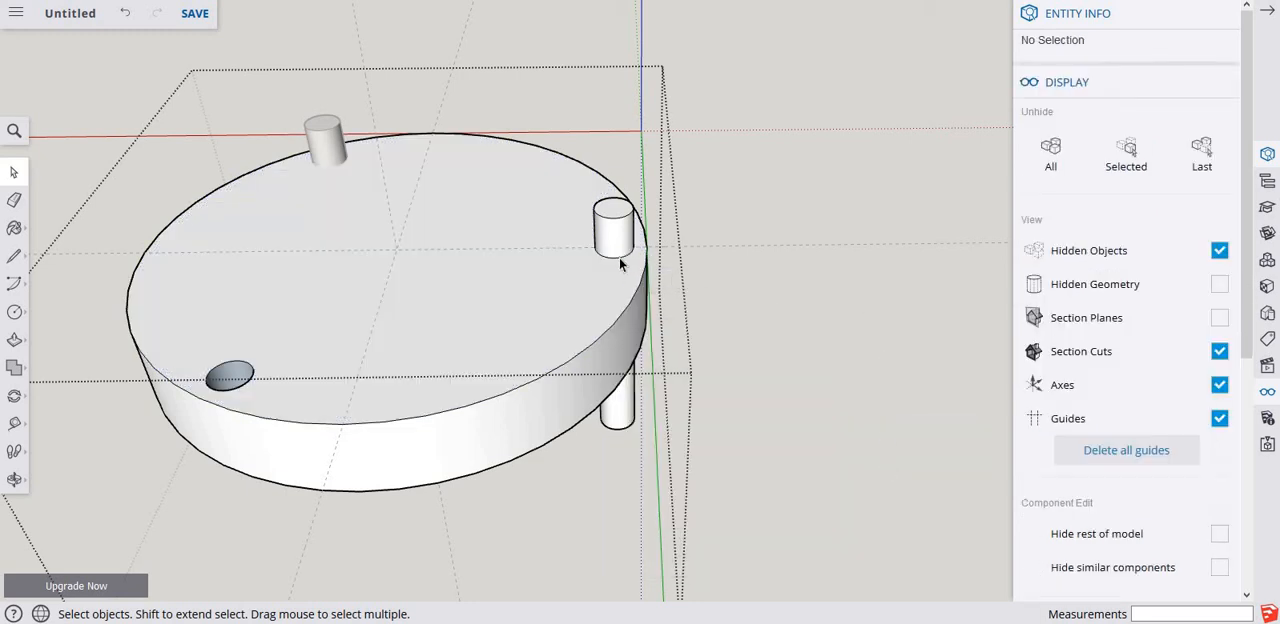
pyautogui.scroll(3, 618, 263)
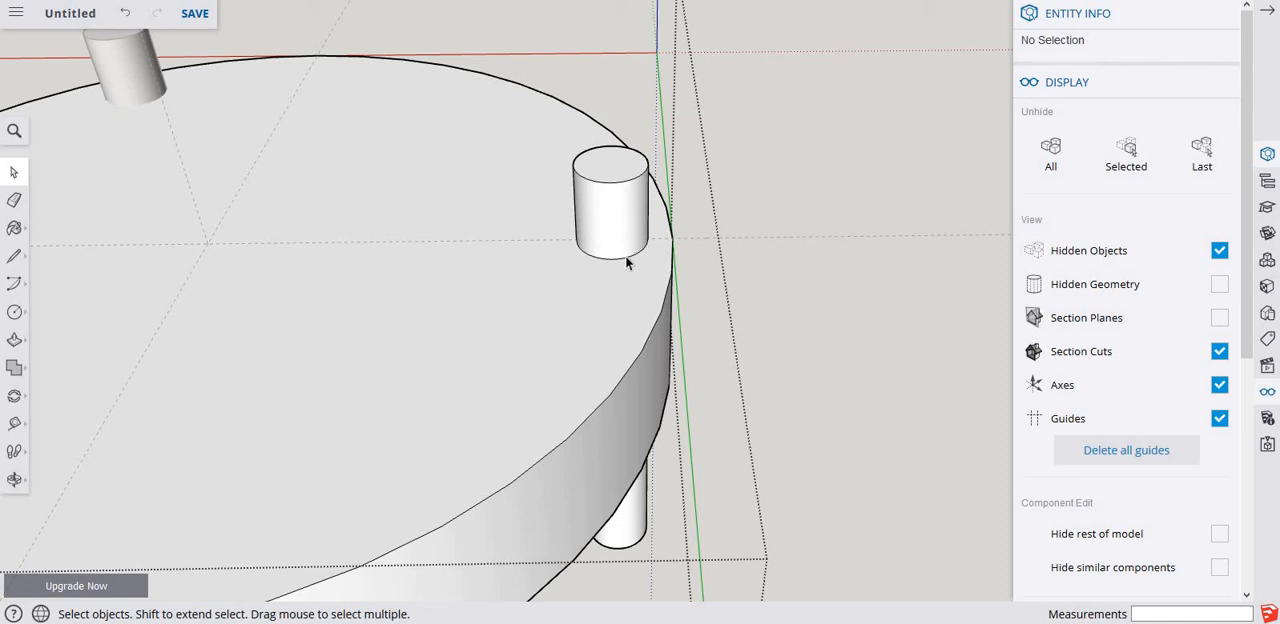
pyautogui.press('e')
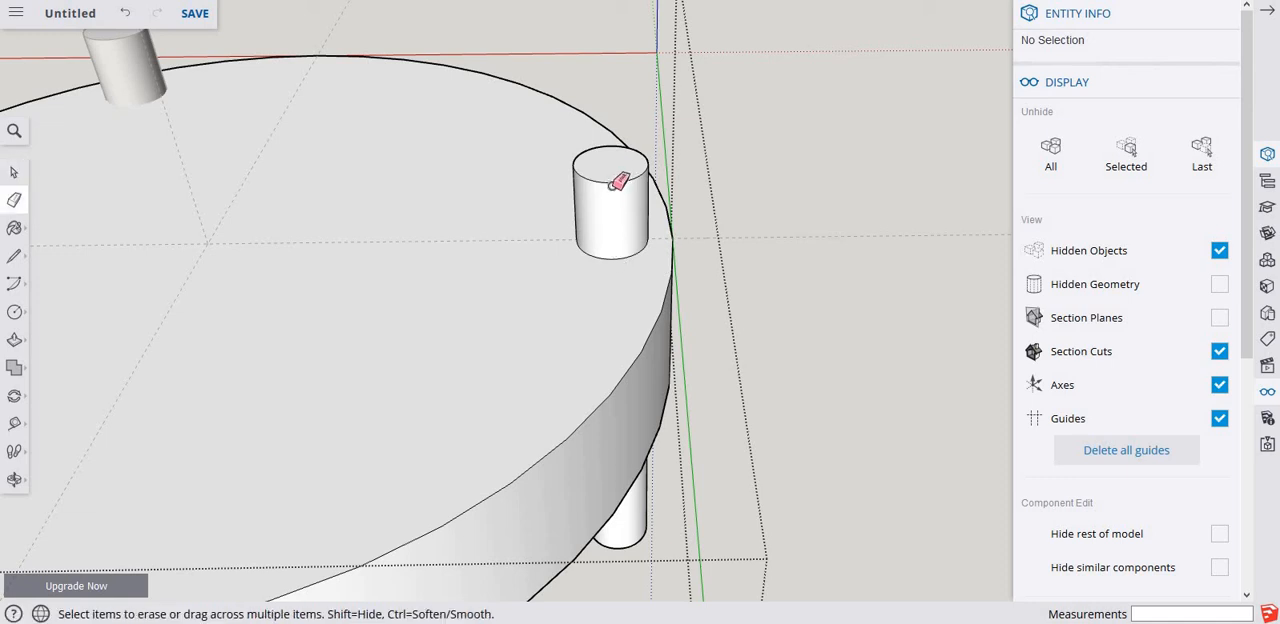
pyautogui.moveTo(612, 180); pyautogui.dragTo(611, 165)
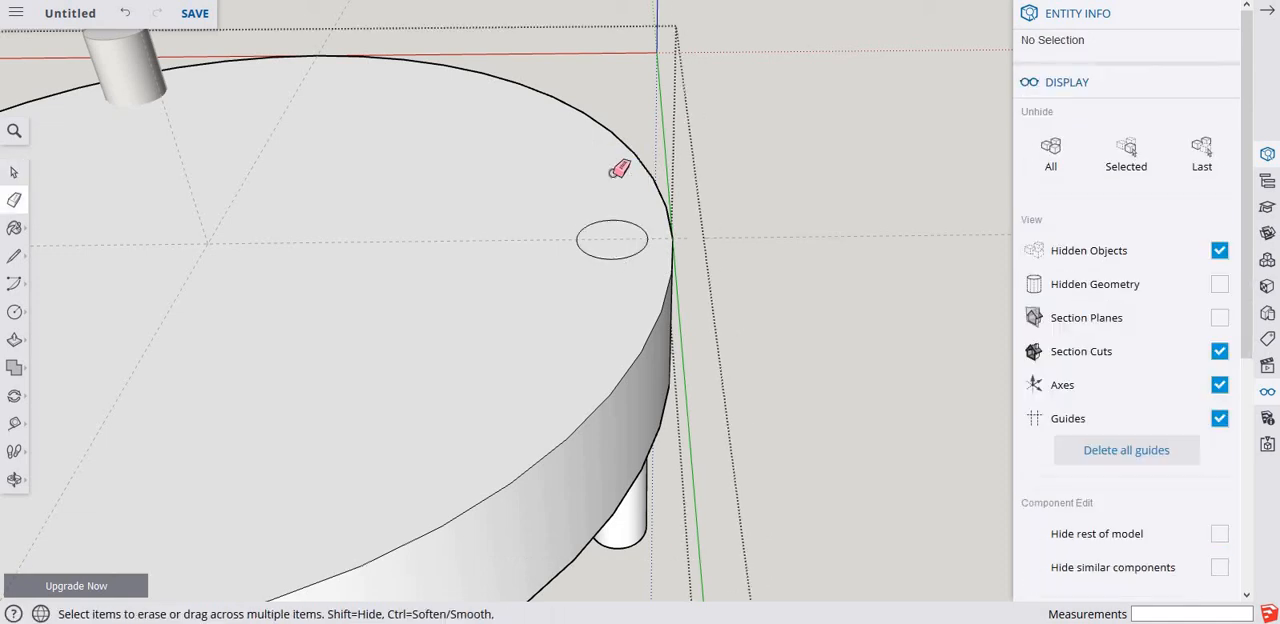
# Delete the circular face left on the disc's top, undoing the accidental erasure of an edge segment.
pyautogui.press('space')
pyautogui.scroll(3, 600, 238)
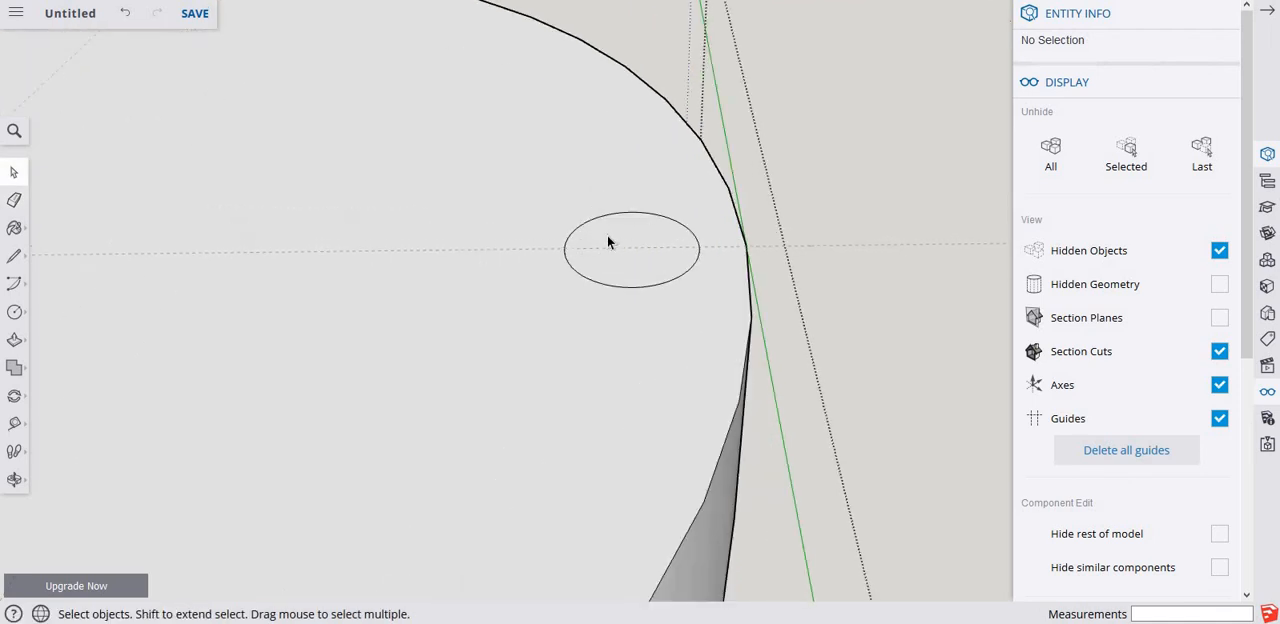
pyautogui.click(607, 235)
pyautogui.press('e')
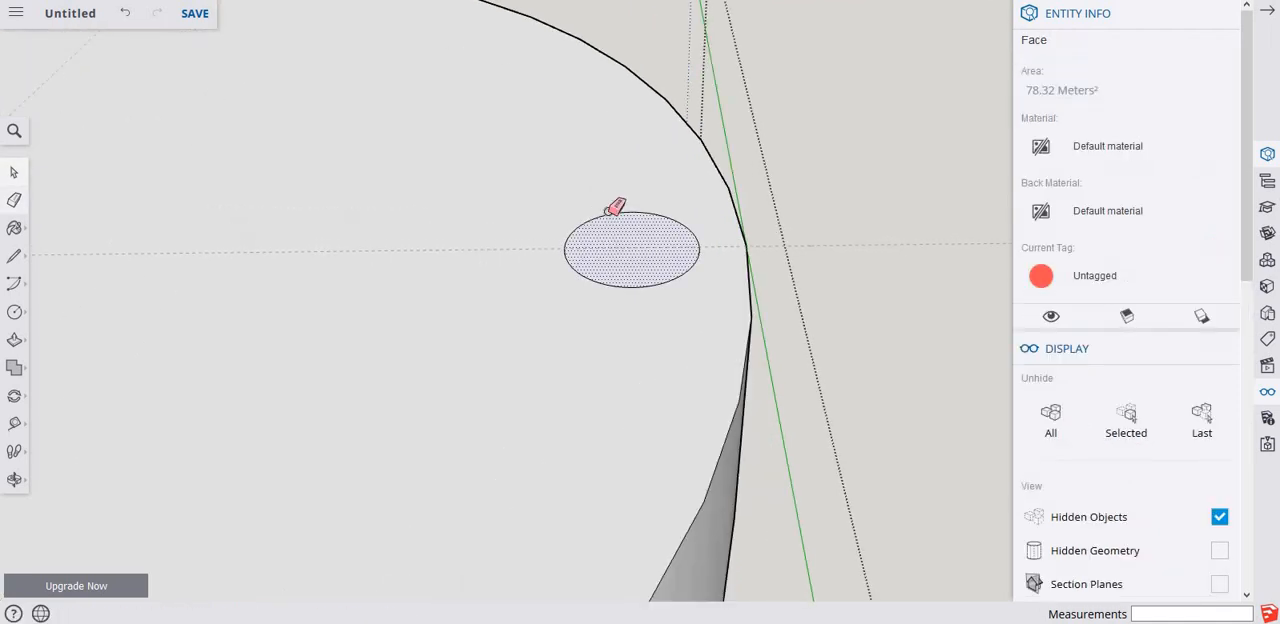
pyautogui.click(616, 213)
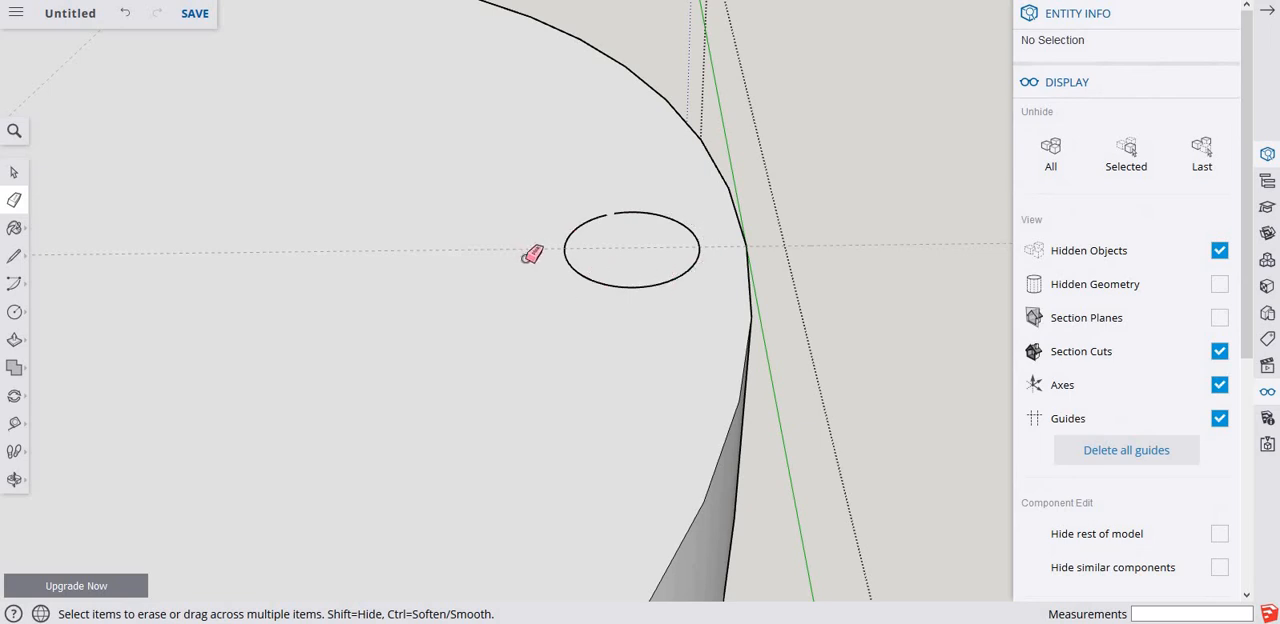
pyautogui.hotkey('ctrl', 'z')
pyautogui.press('space')
pyautogui.click(595, 237)
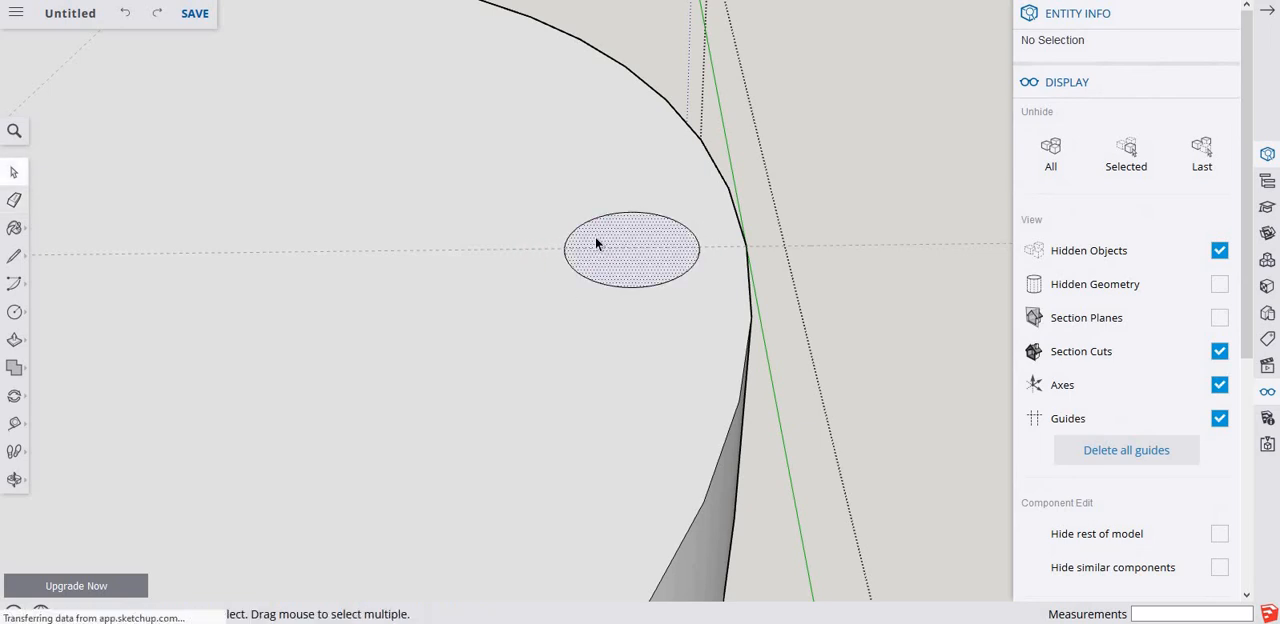
pyautogui.press('Delete')
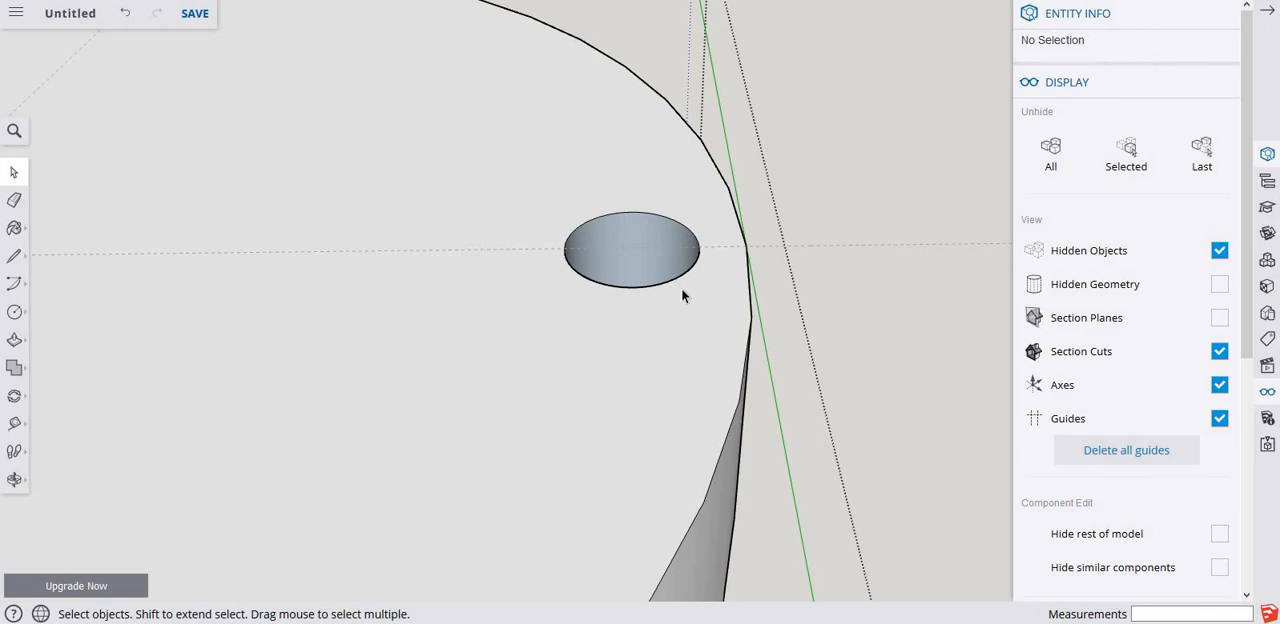
# Try to erase only the part of the pasted cylinder below the disc, undoing each attempt.
pyautogui.moveTo(600, 322); pyautogui.dragTo(668, 36, button='middle')
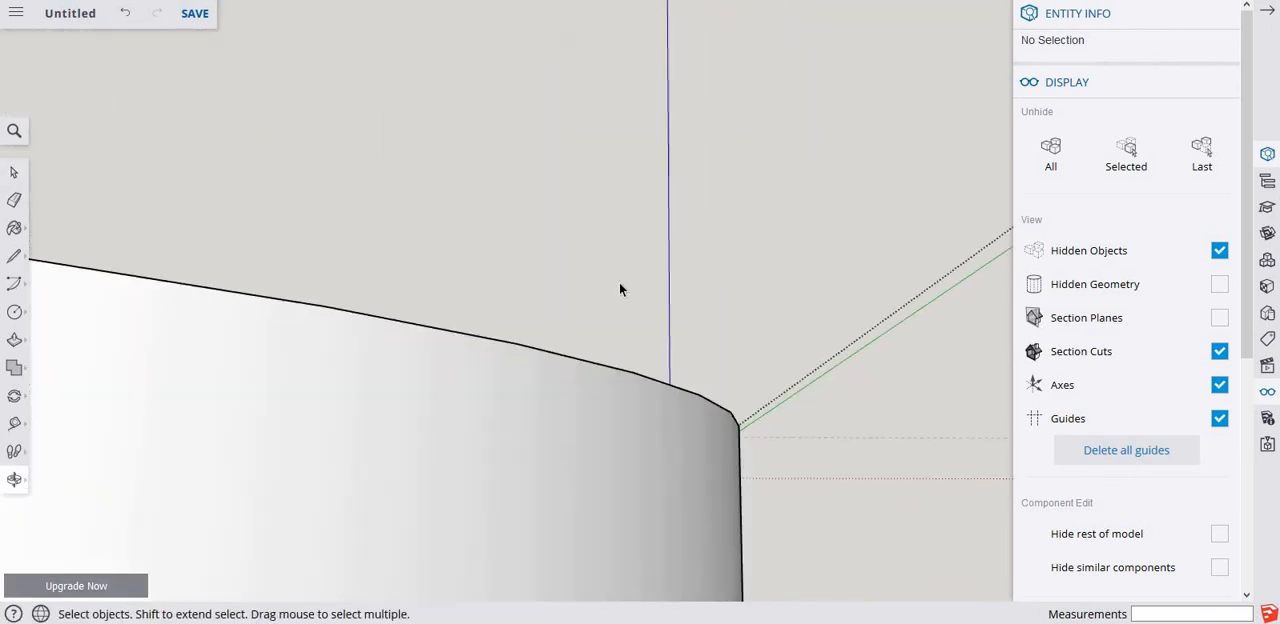
pyautogui.moveTo(609, 163); pyautogui.dragTo(571, 366, button='middle')
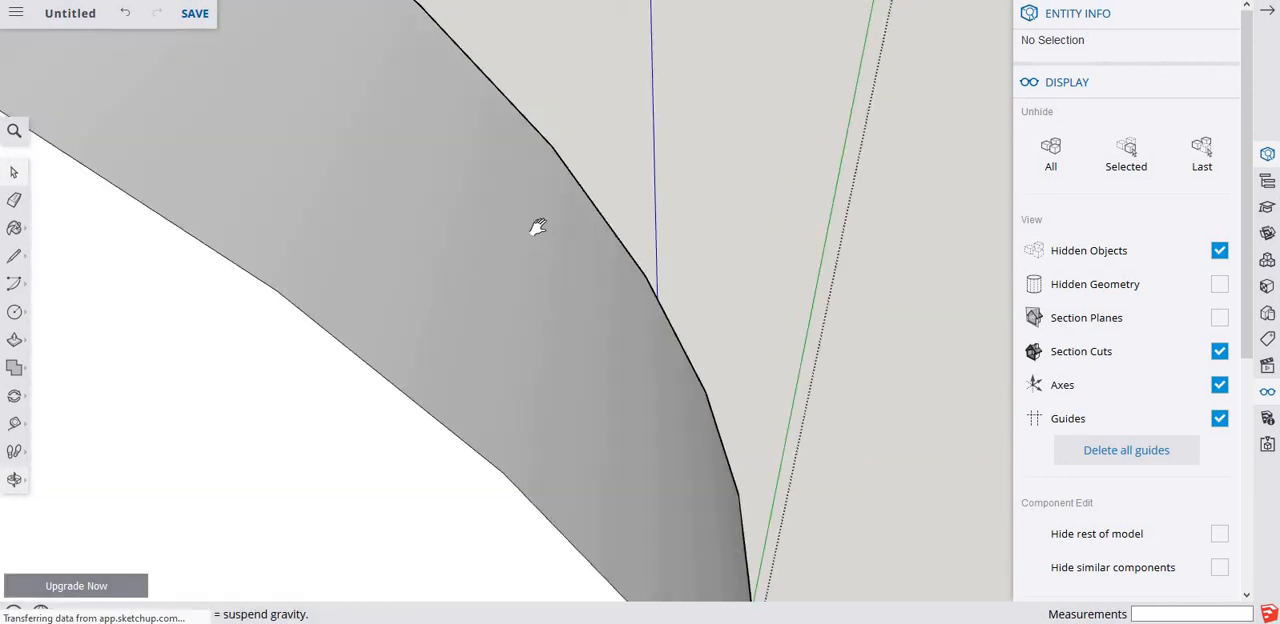
pyautogui.moveTo(534, 226); pyautogui.dragTo(475, 369, button='middle')
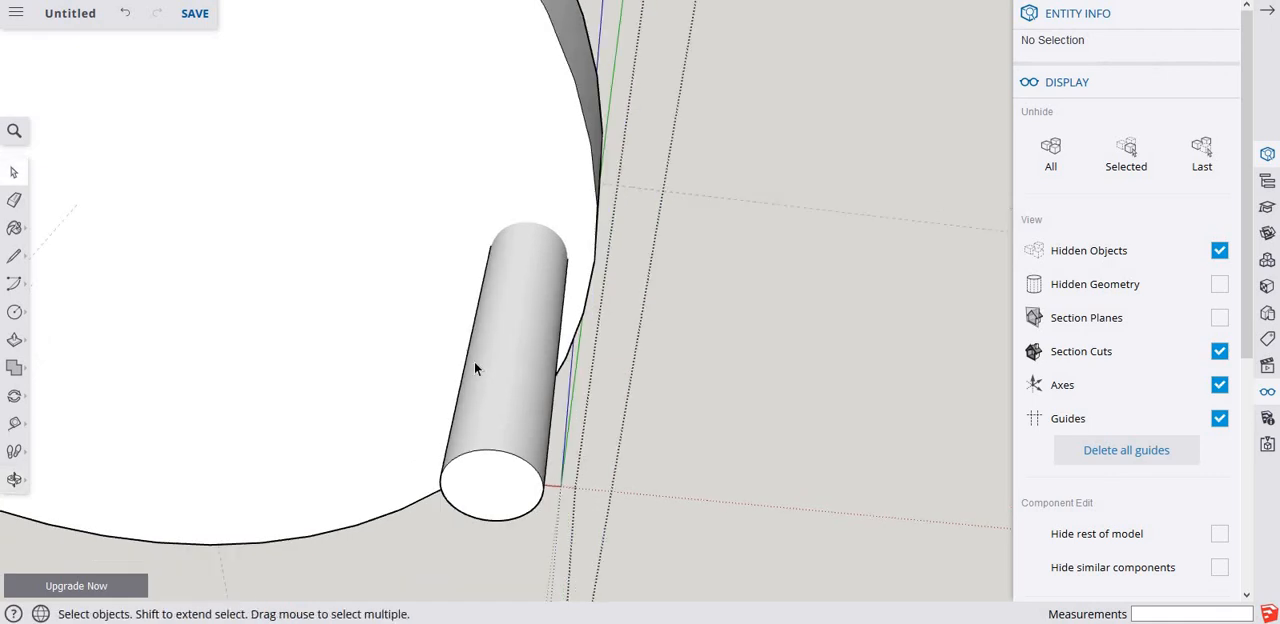
pyautogui.press('e')
pyautogui.click(484, 447)
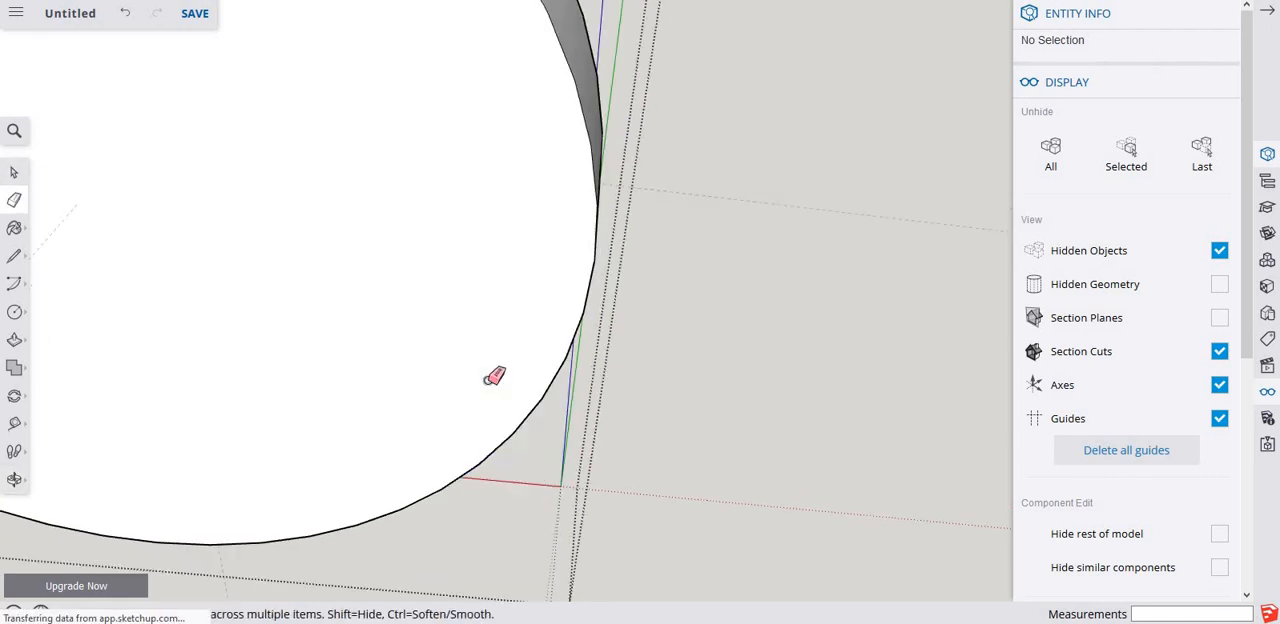
pyautogui.moveTo(486, 306)
pyautogui.mouseDown(button='middle')
pyautogui.moveTo(500, 297)
pyautogui.moveTo(516, 418)
pyautogui.mouseUp(button='middle')
pyautogui.hotkey('ctrl', 'z')
pyautogui.scroll(4, 515, 424)
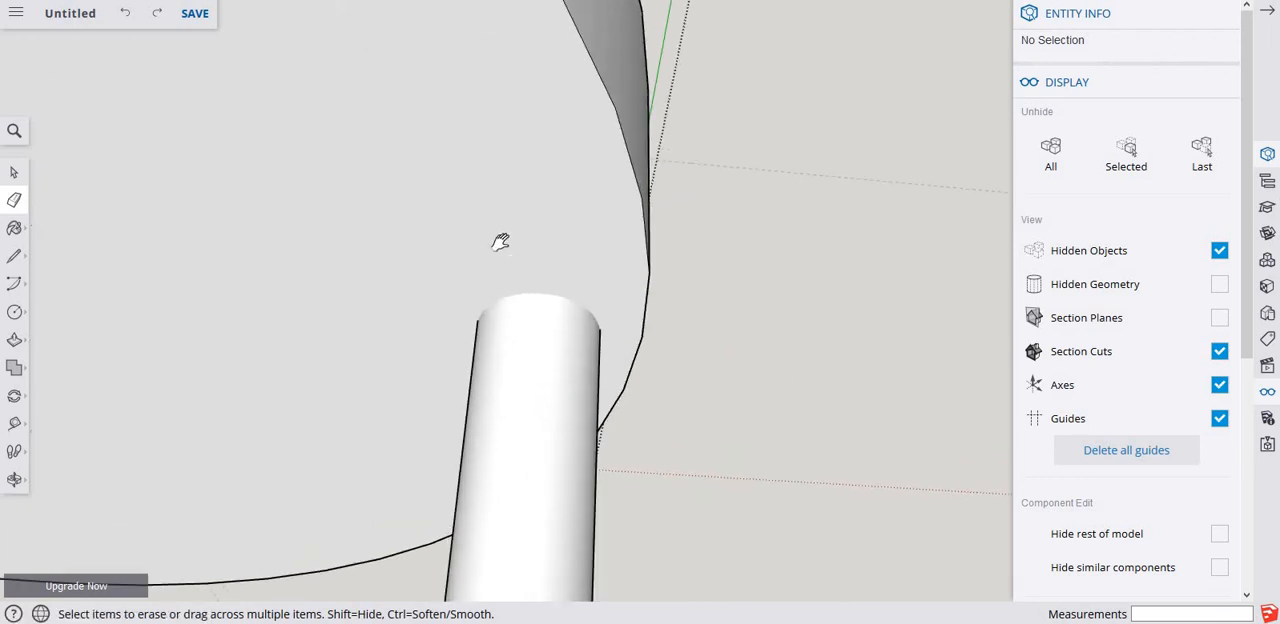
pyautogui.keyDown('shift'); pyautogui.moveTo(500, 243); pyautogui.dragTo(490, 14, button='middle'); pyautogui.keyUp('shift')
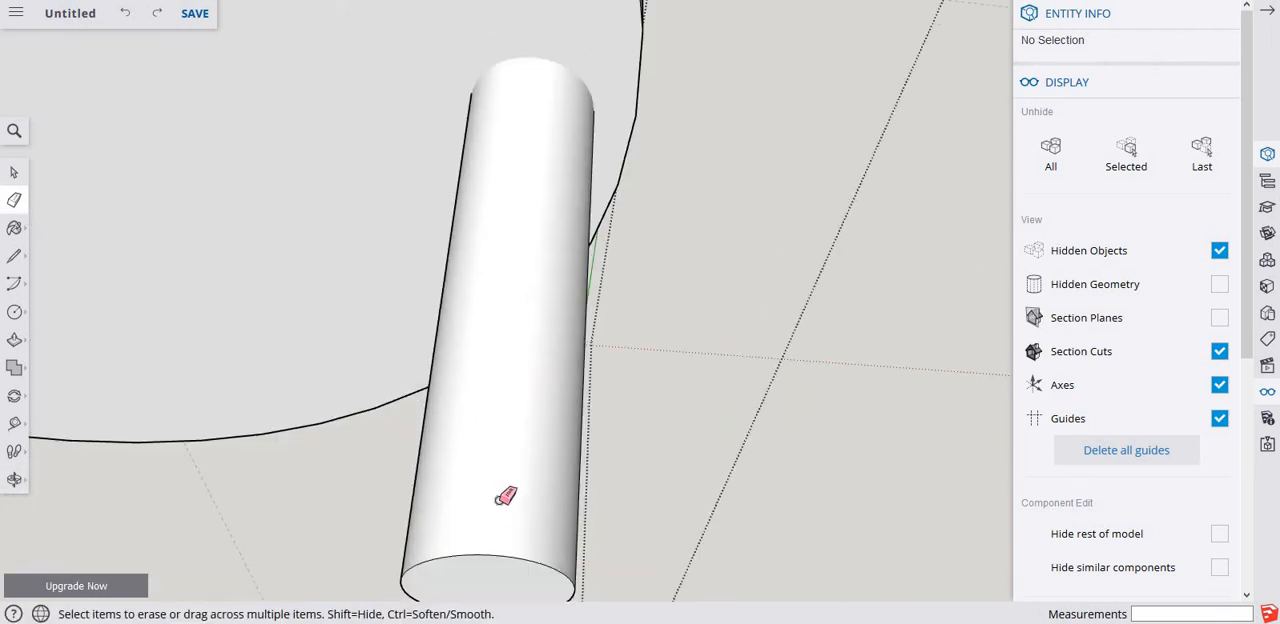
pyautogui.click(497, 556)
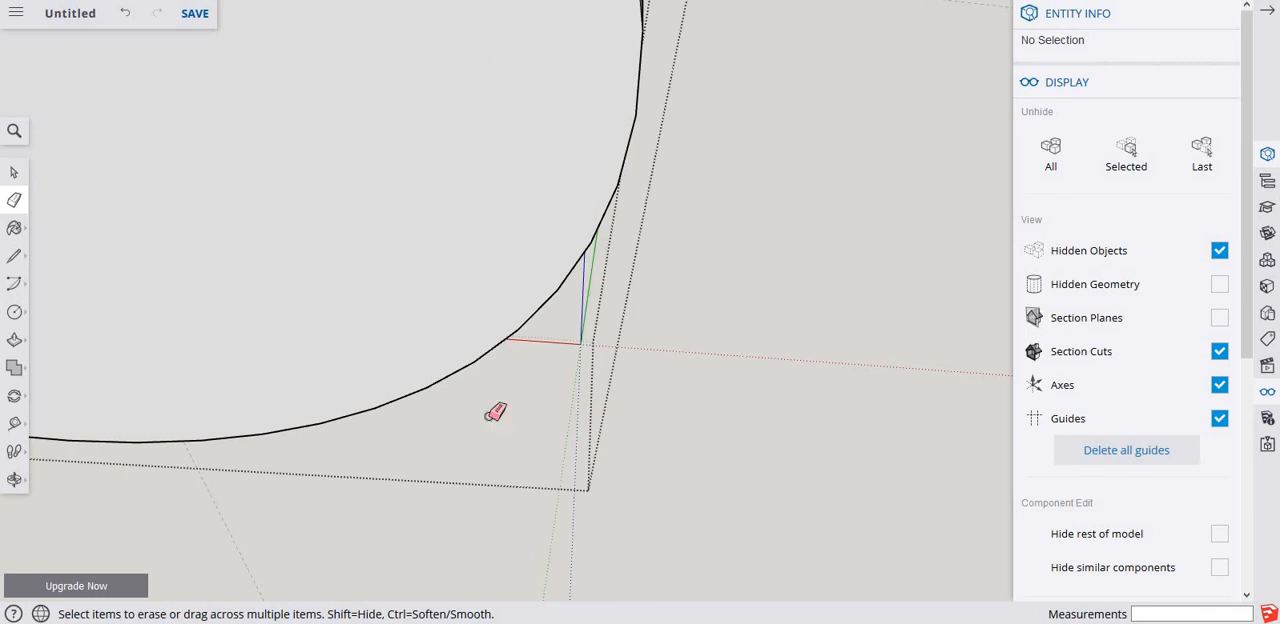
pyautogui.hotkey('ctrl', 'z')
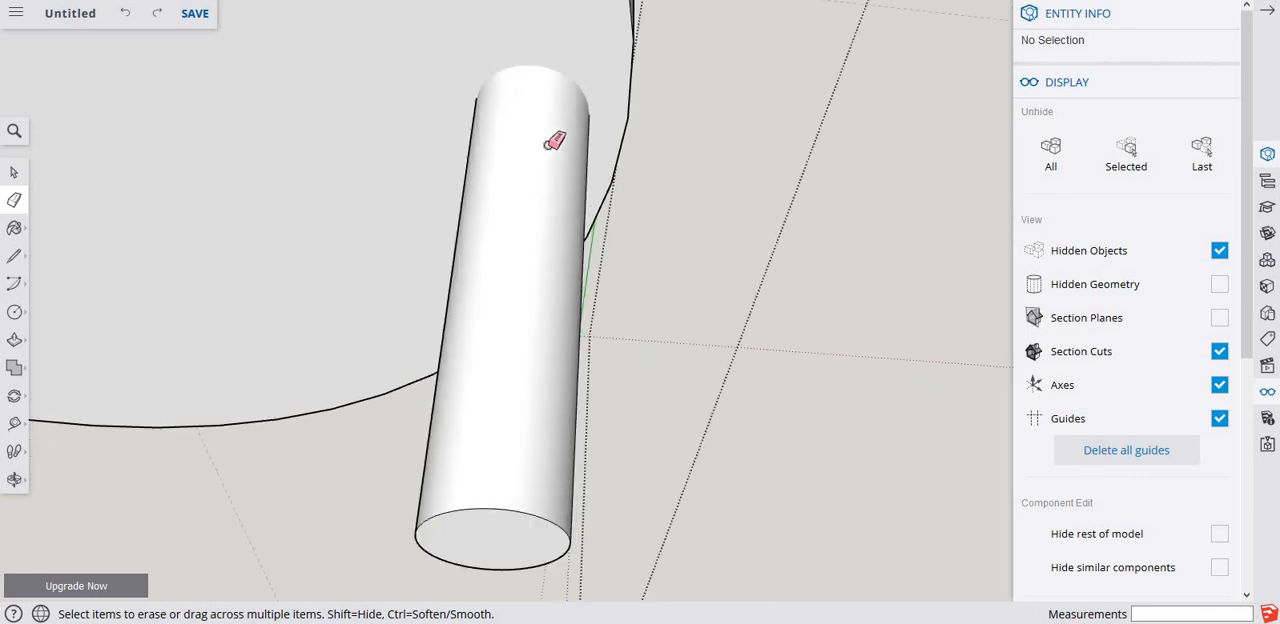
# Undo back to the intact pasted cylinder and intersect all of its faces with the disc in the same editing context.
pyautogui.moveTo(529, 177)
pyautogui.mouseDown(button='middle')
pyautogui.moveTo(513, 283)
pyautogui.moveTo(531, 329)
pyautogui.mouseUp(button='middle')
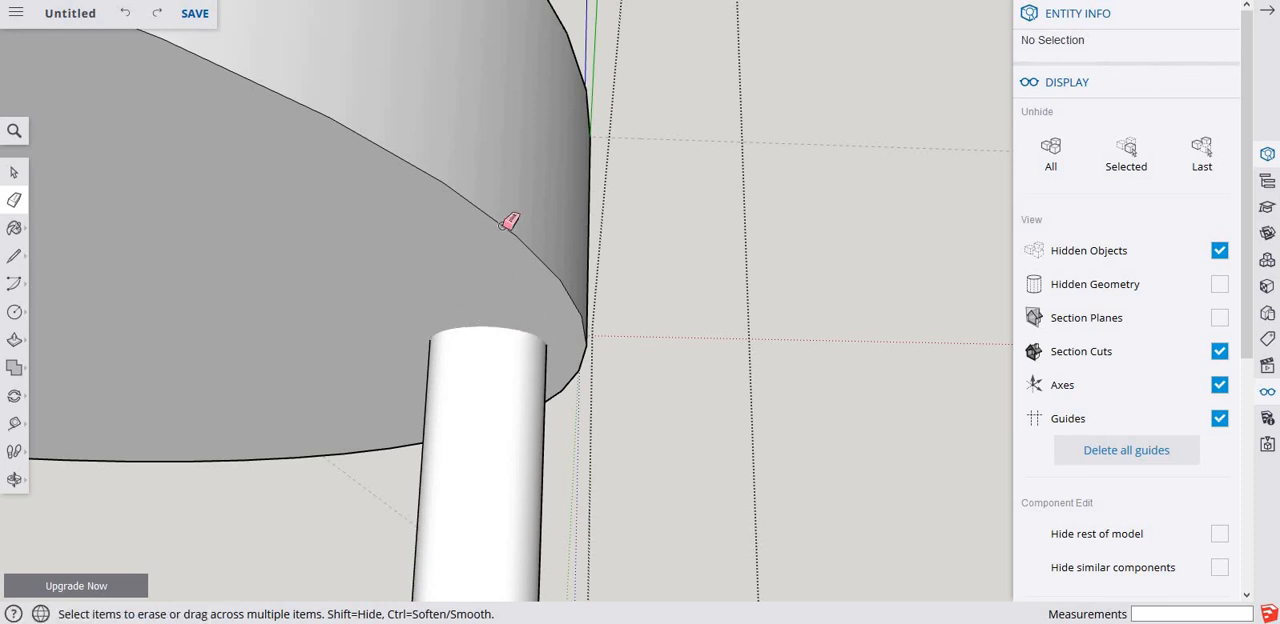
pyautogui.scroll(-2, 500, 186)
pyautogui.scroll(-2, 500, 186)
pyautogui.moveTo(477, 297)
pyautogui.mouseDown(button='middle')
pyautogui.moveTo(474, 346)
pyautogui.moveTo(486, 346)
pyautogui.moveTo(480, 257)
pyautogui.moveTo(451, 208)
pyautogui.mouseUp(button='middle')
pyautogui.press('space')
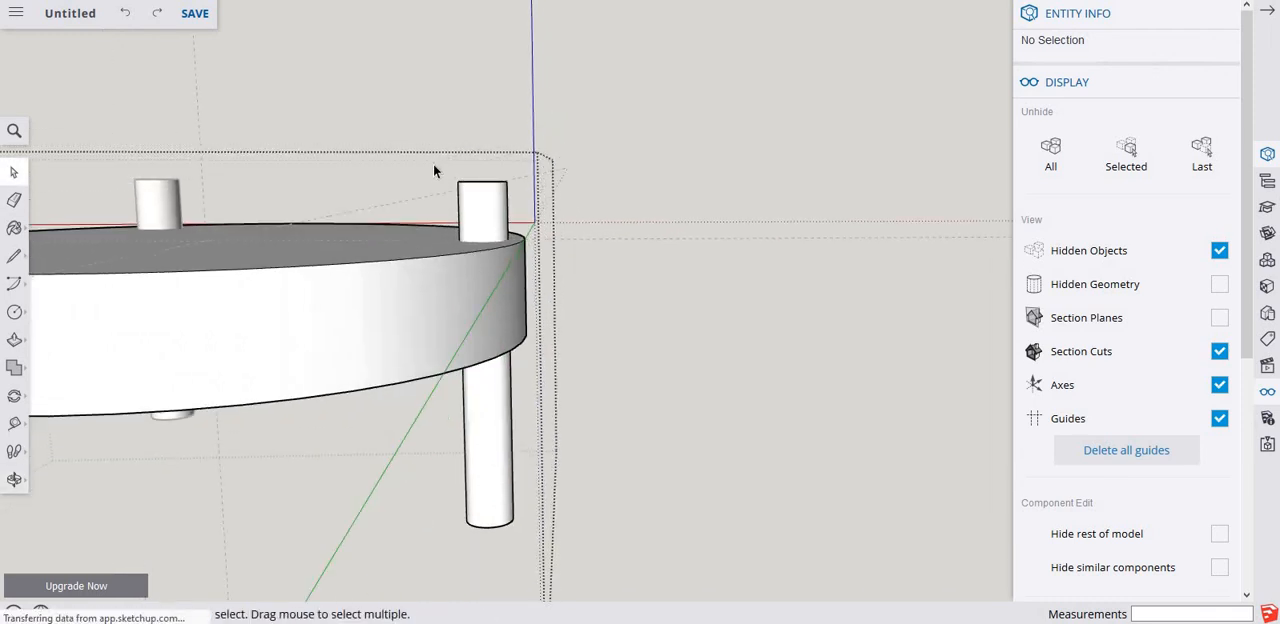
pyautogui.moveTo(429, 164); pyautogui.dragTo(536, 551)
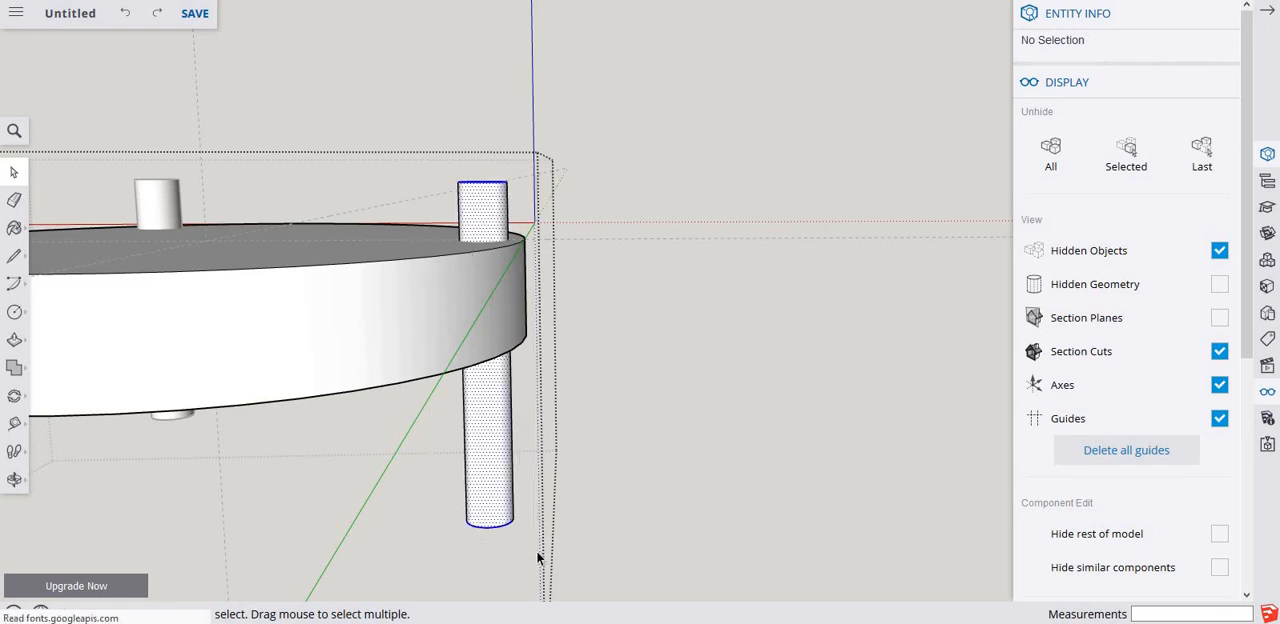
pyautogui.rightClick(477, 219)
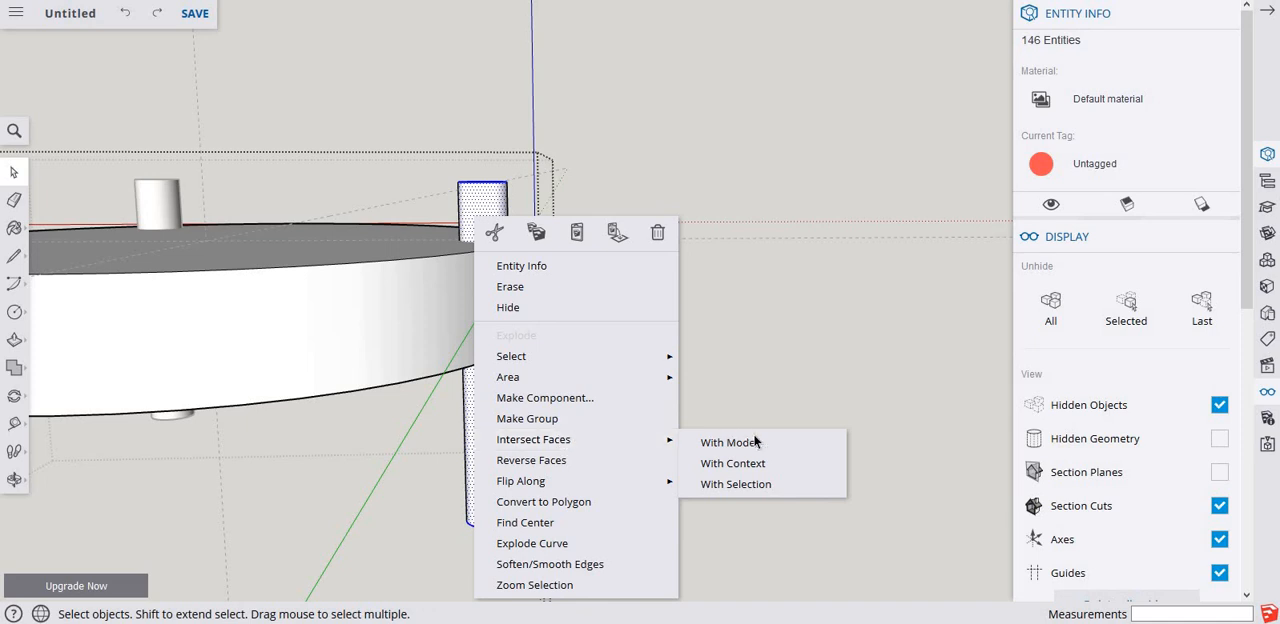
pyautogui.moveTo(667, 440)
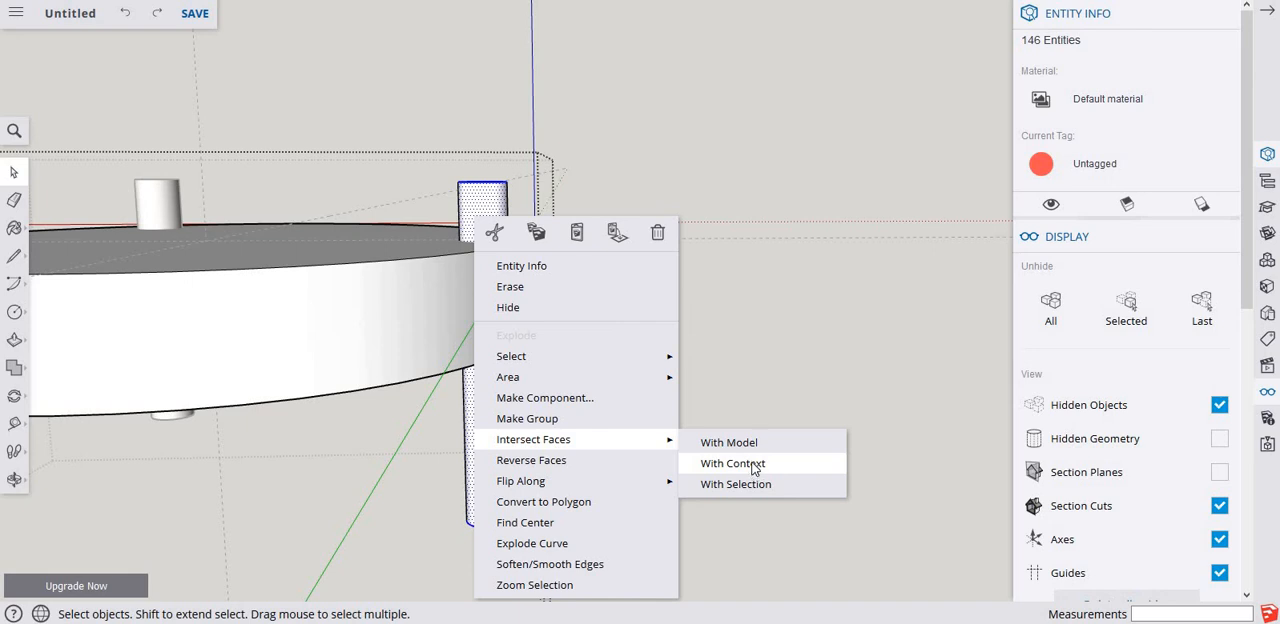
pyautogui.click(753, 466)
# Erase the parts of the pasted cylinder that stick out below and above the disc.
pyautogui.moveTo(507, 342); pyautogui.dragTo(495, 280, button='middle')
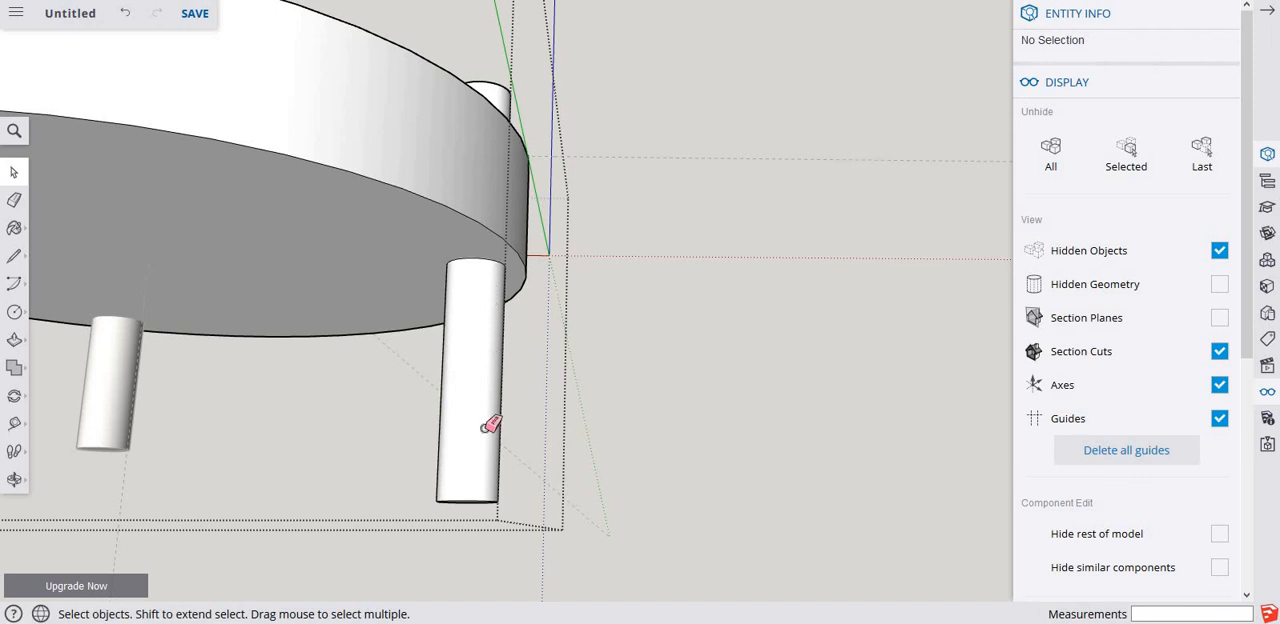
pyautogui.press('e')
pyautogui.click(468, 331)
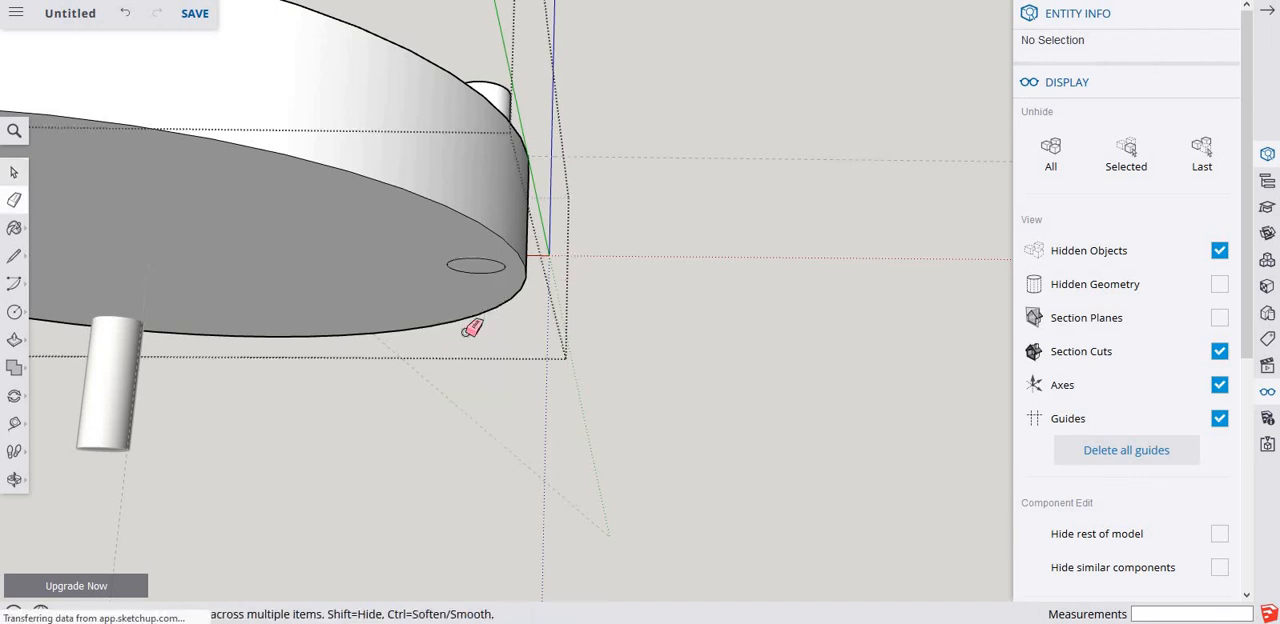
pyautogui.click(492, 81)
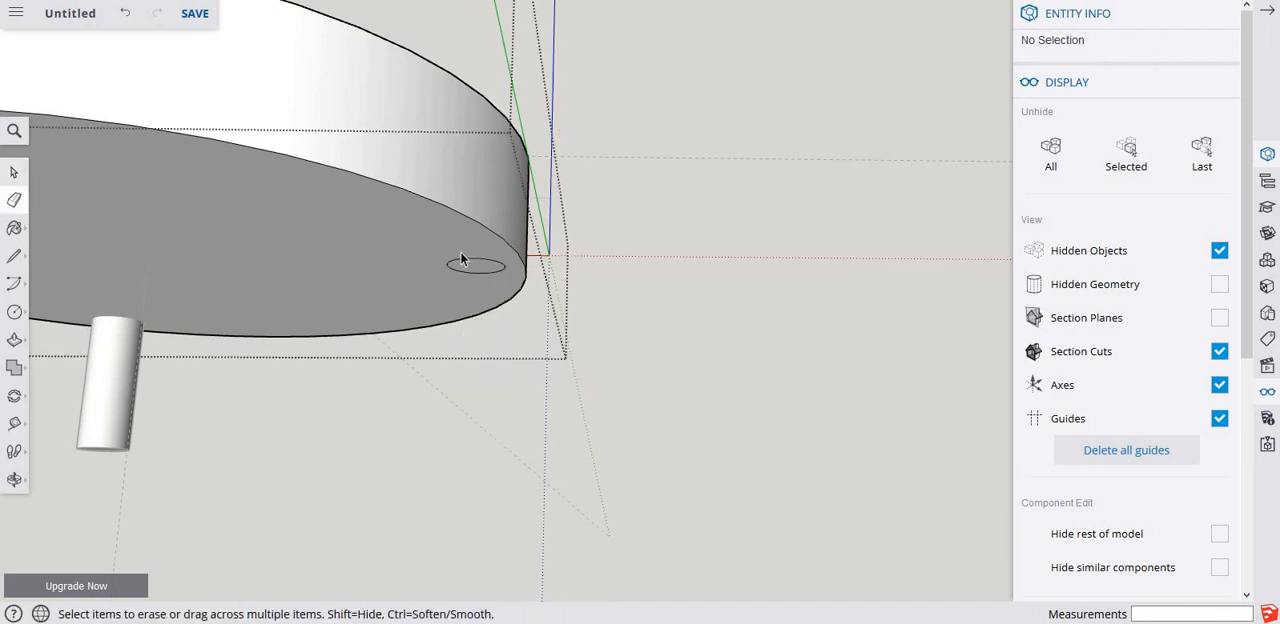
# Delete the circular faces closing the new hole on the disc's underside and top so it passes through.
pyautogui.press('space')
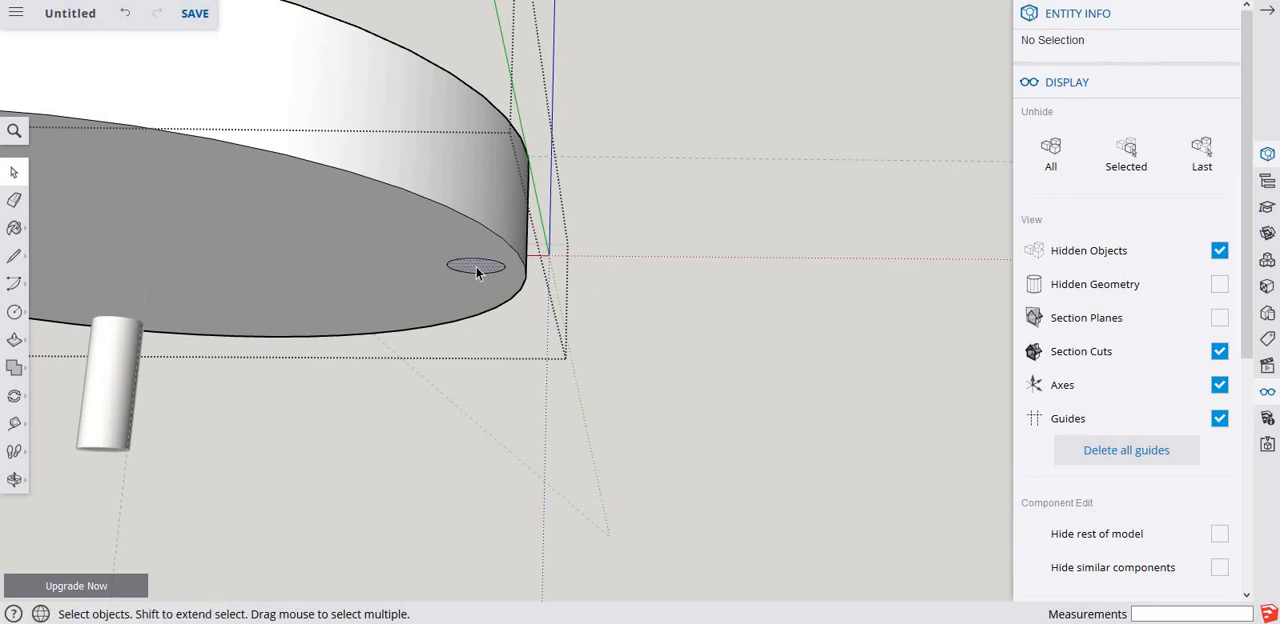
pyautogui.click(476, 267)
pyautogui.press('o')
pyautogui.moveTo(476, 267); pyautogui.dragTo(463, 318)
pyautogui.press('space')
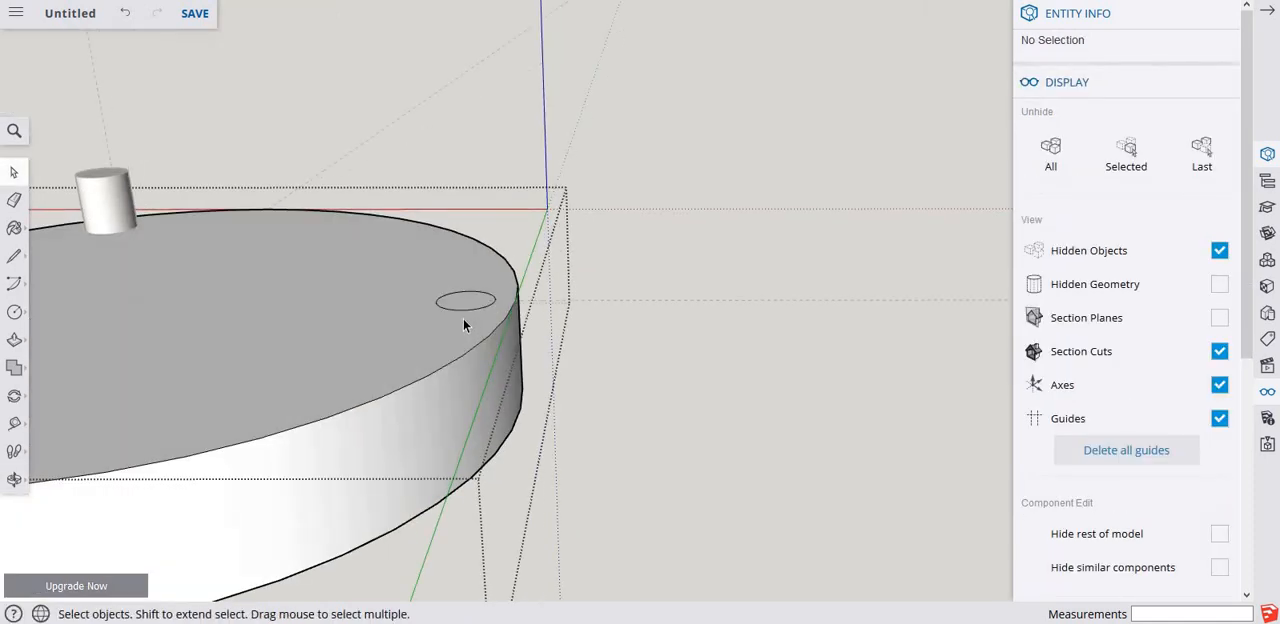
pyautogui.click(468, 302)
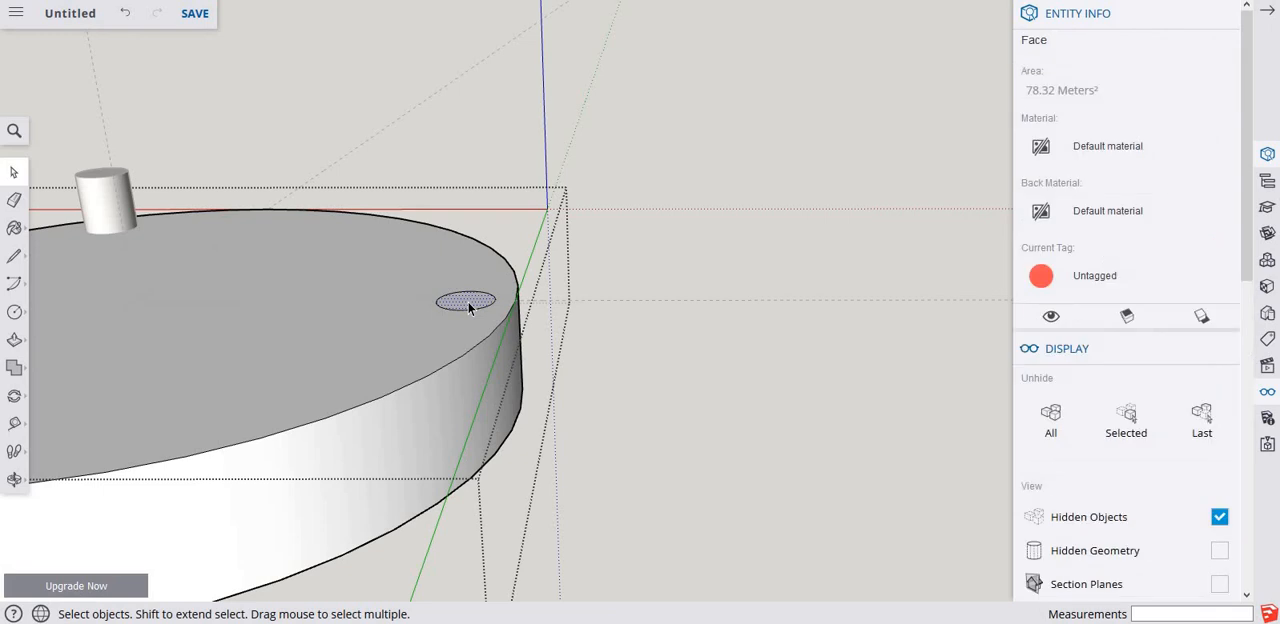
pyautogui.press('Delete')
# Reverse the faces of the new hole's inner wall and leave the disc's editing context.
pyautogui.scroll(-1, 454, 258)
pyautogui.moveTo(429, 258); pyautogui.dragTo(458, 319, button='middle')
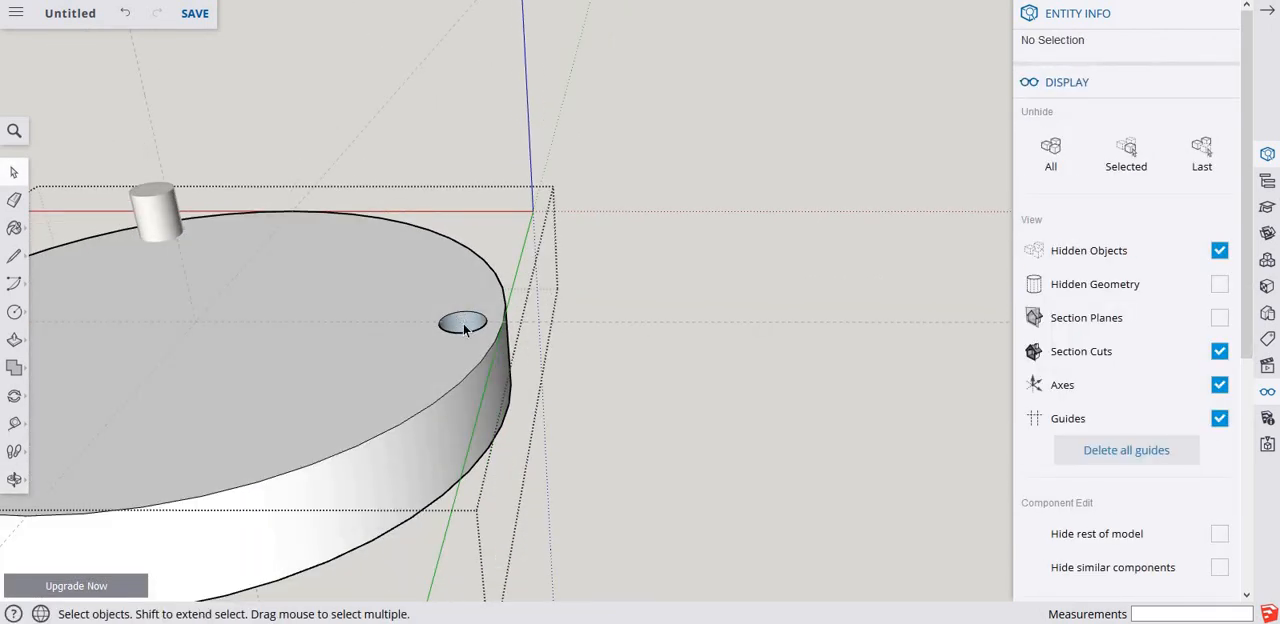
pyautogui.click(463, 326)
pyautogui.rightClick(463, 326)
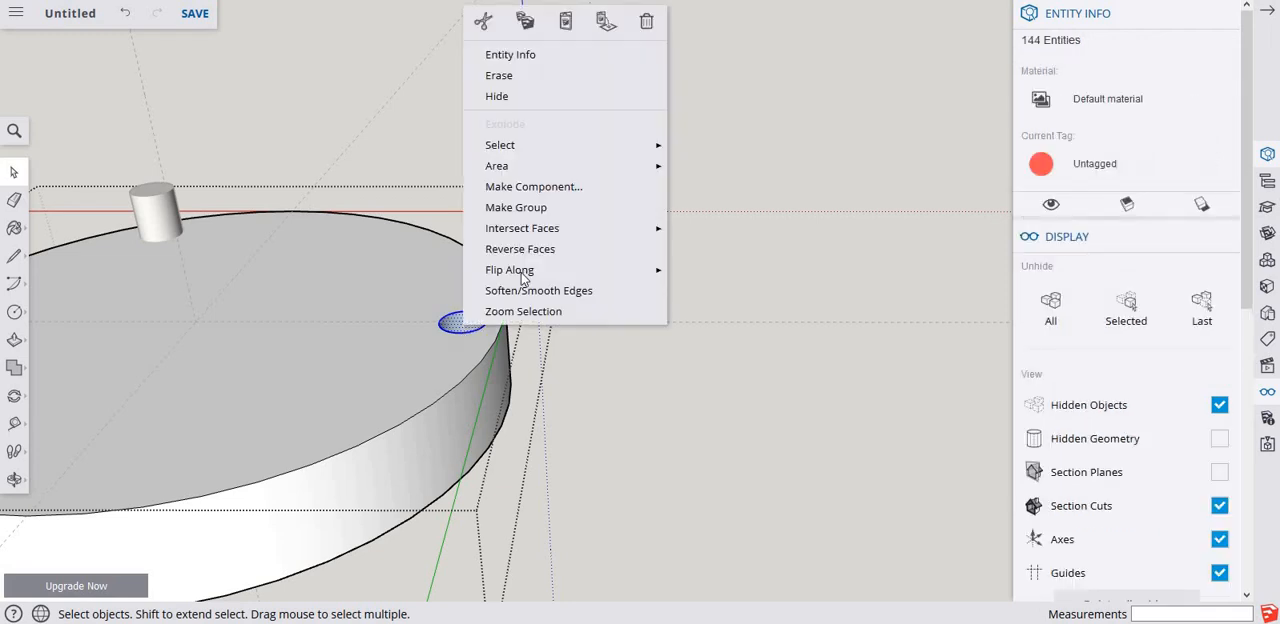
pyautogui.click(541, 251)
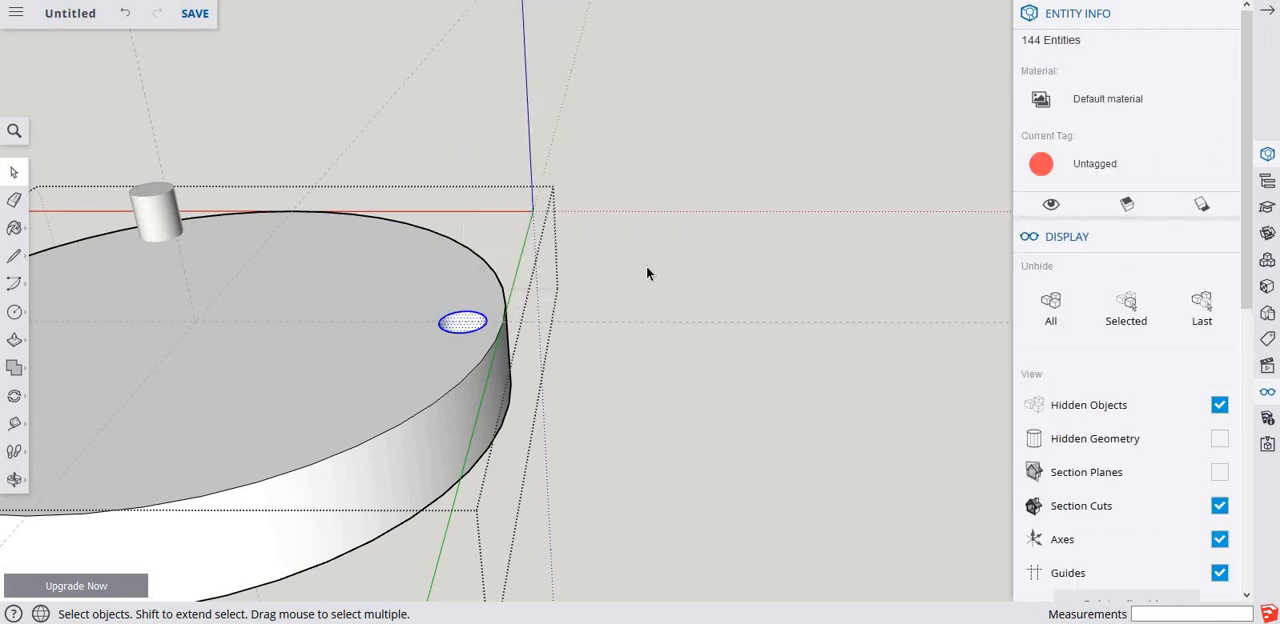
pyautogui.doubleClick(466, 318)
pyautogui.moveTo(452, 400); pyautogui.dragTo(309, 386, button='middle')
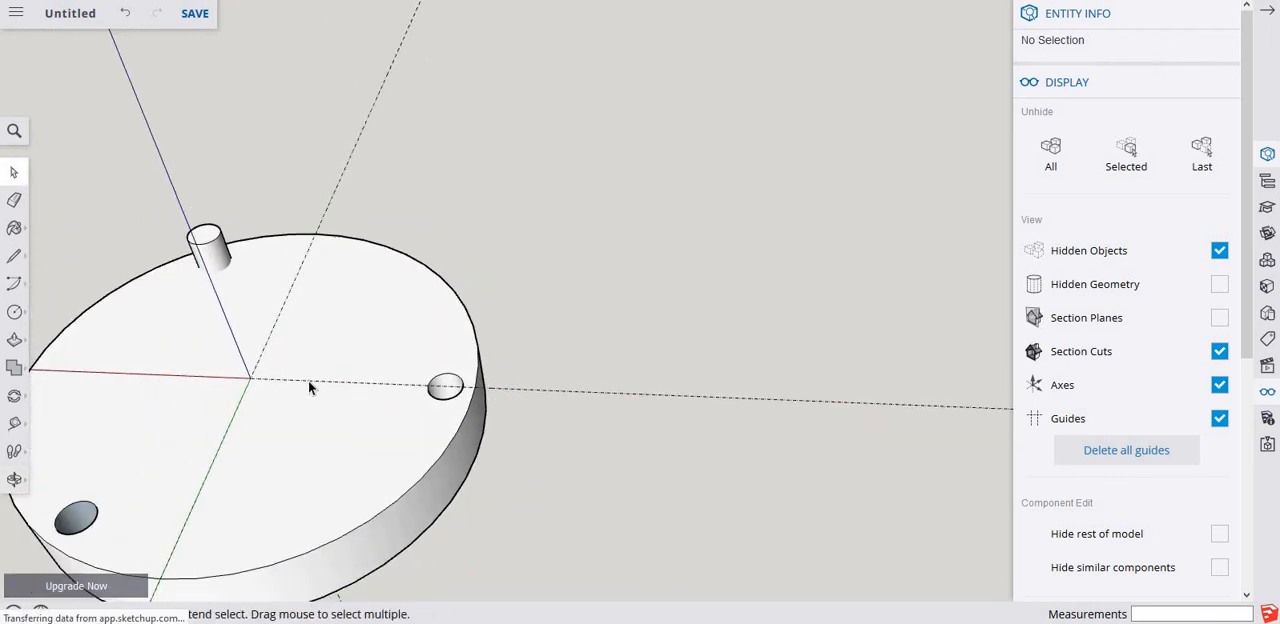
pyautogui.keyDown('shift'); pyautogui.moveTo(491, 371); pyautogui.dragTo(537, 334, button='middle'); pyautogui.keyUp('shift')
pyautogui.scroll(-3, 537, 337)
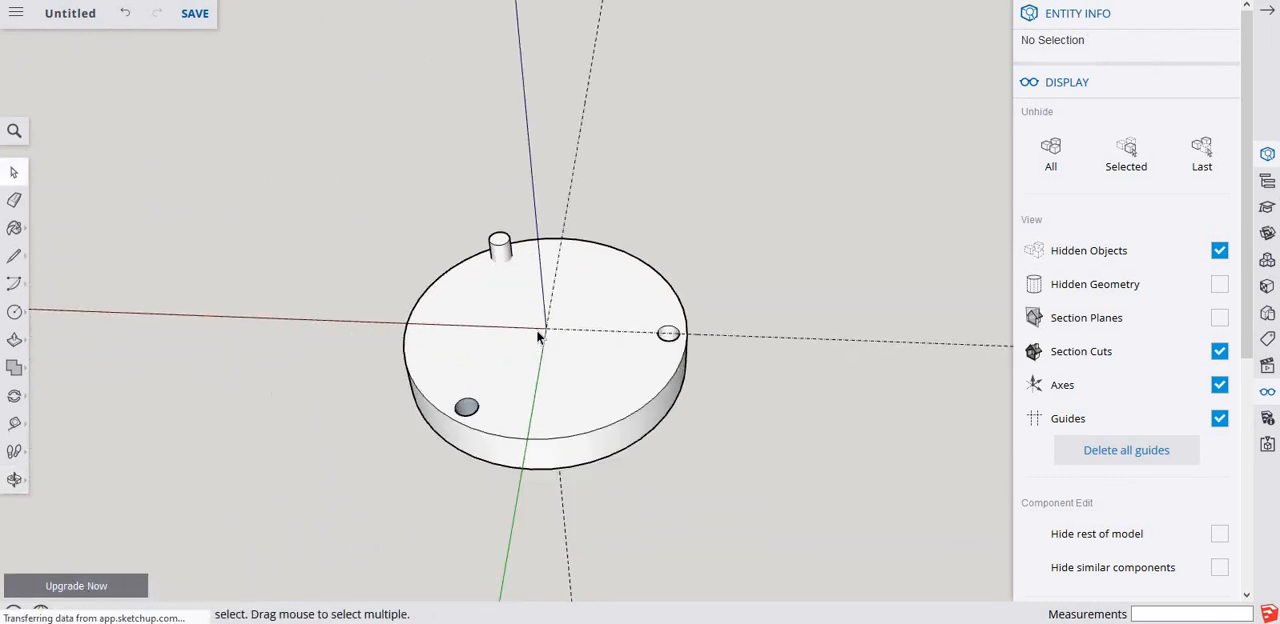
pyautogui.moveTo(658, 362); pyautogui.dragTo(623, 251, button='middle')
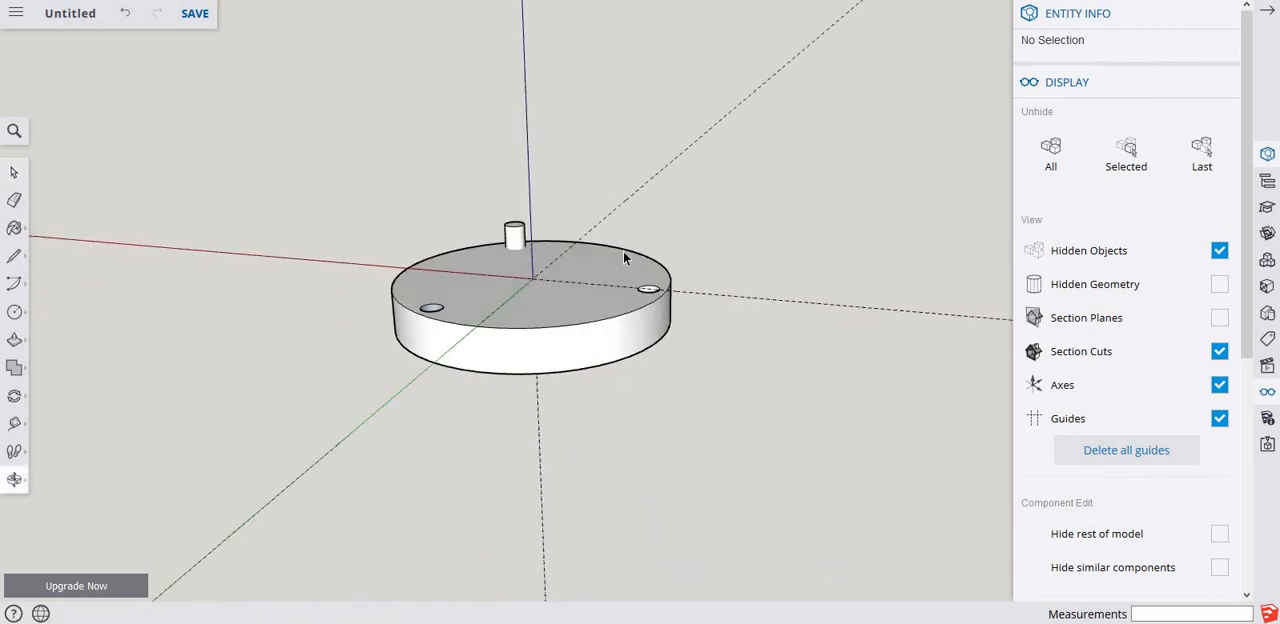